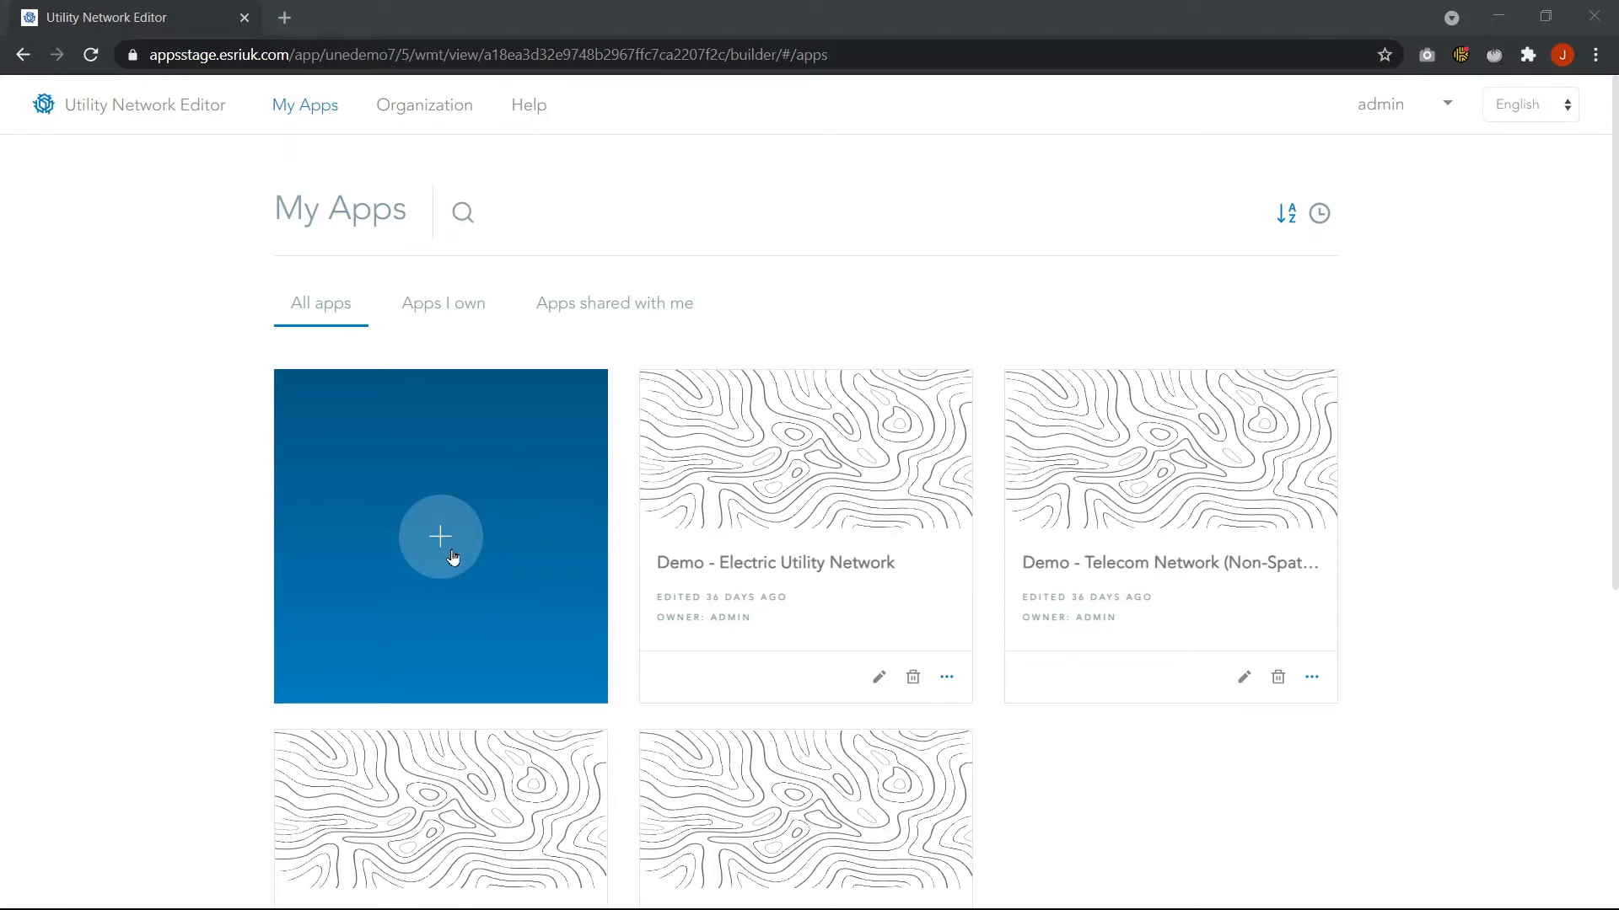
Start a new application from the Utility Network Editor template using the Water Distribution Network with Subtype Rendering webmap
left_click(452, 558)
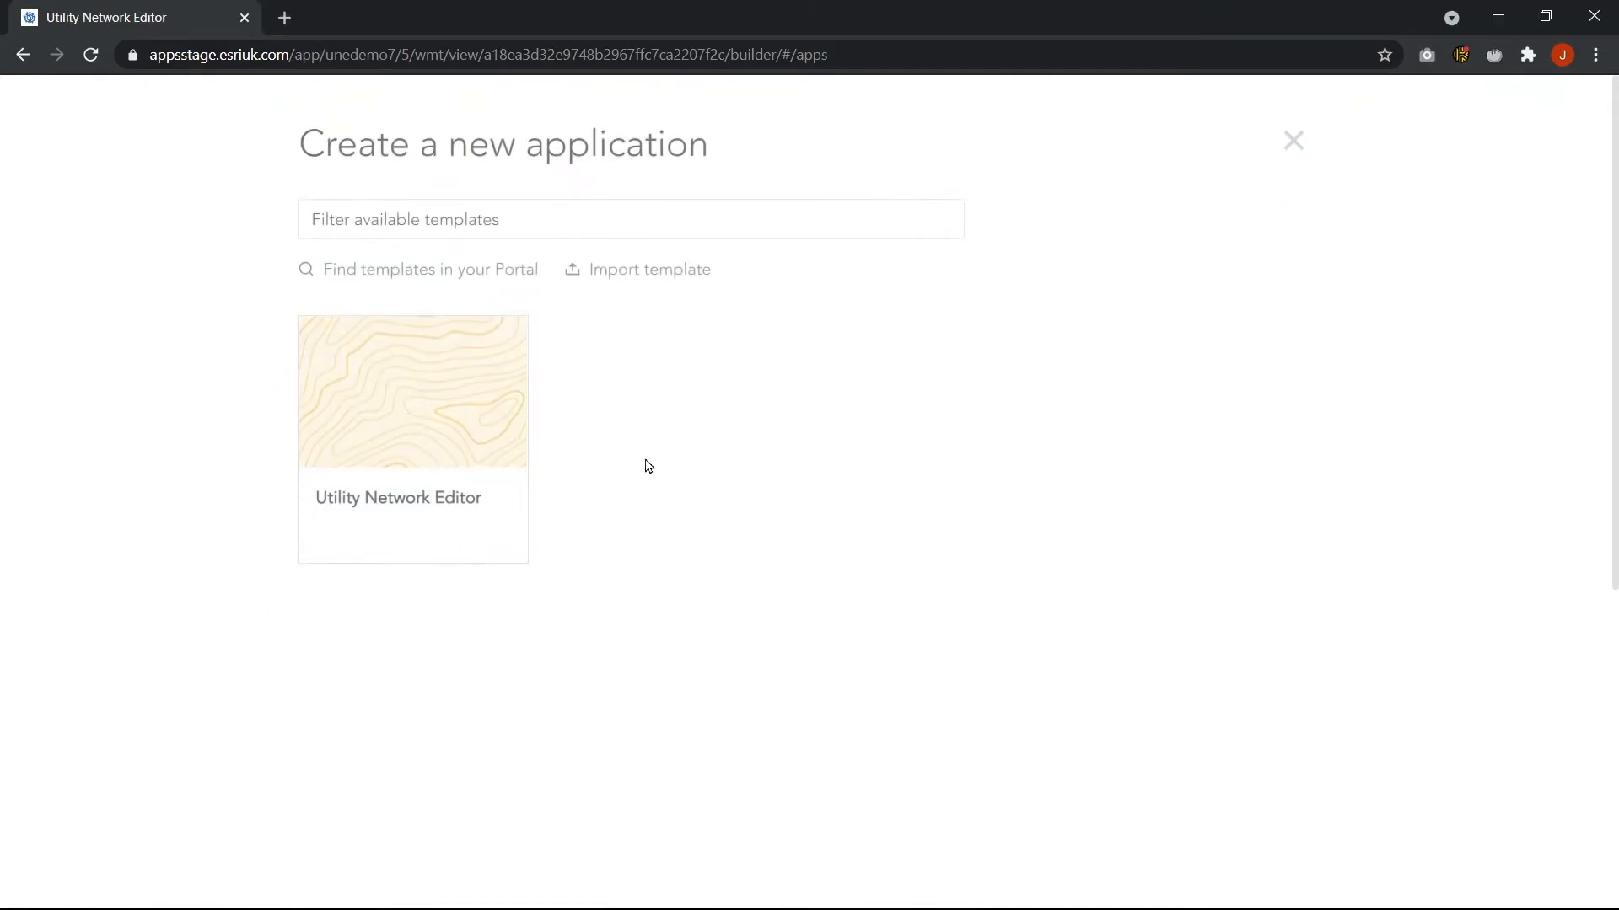
left_click(390, 508)
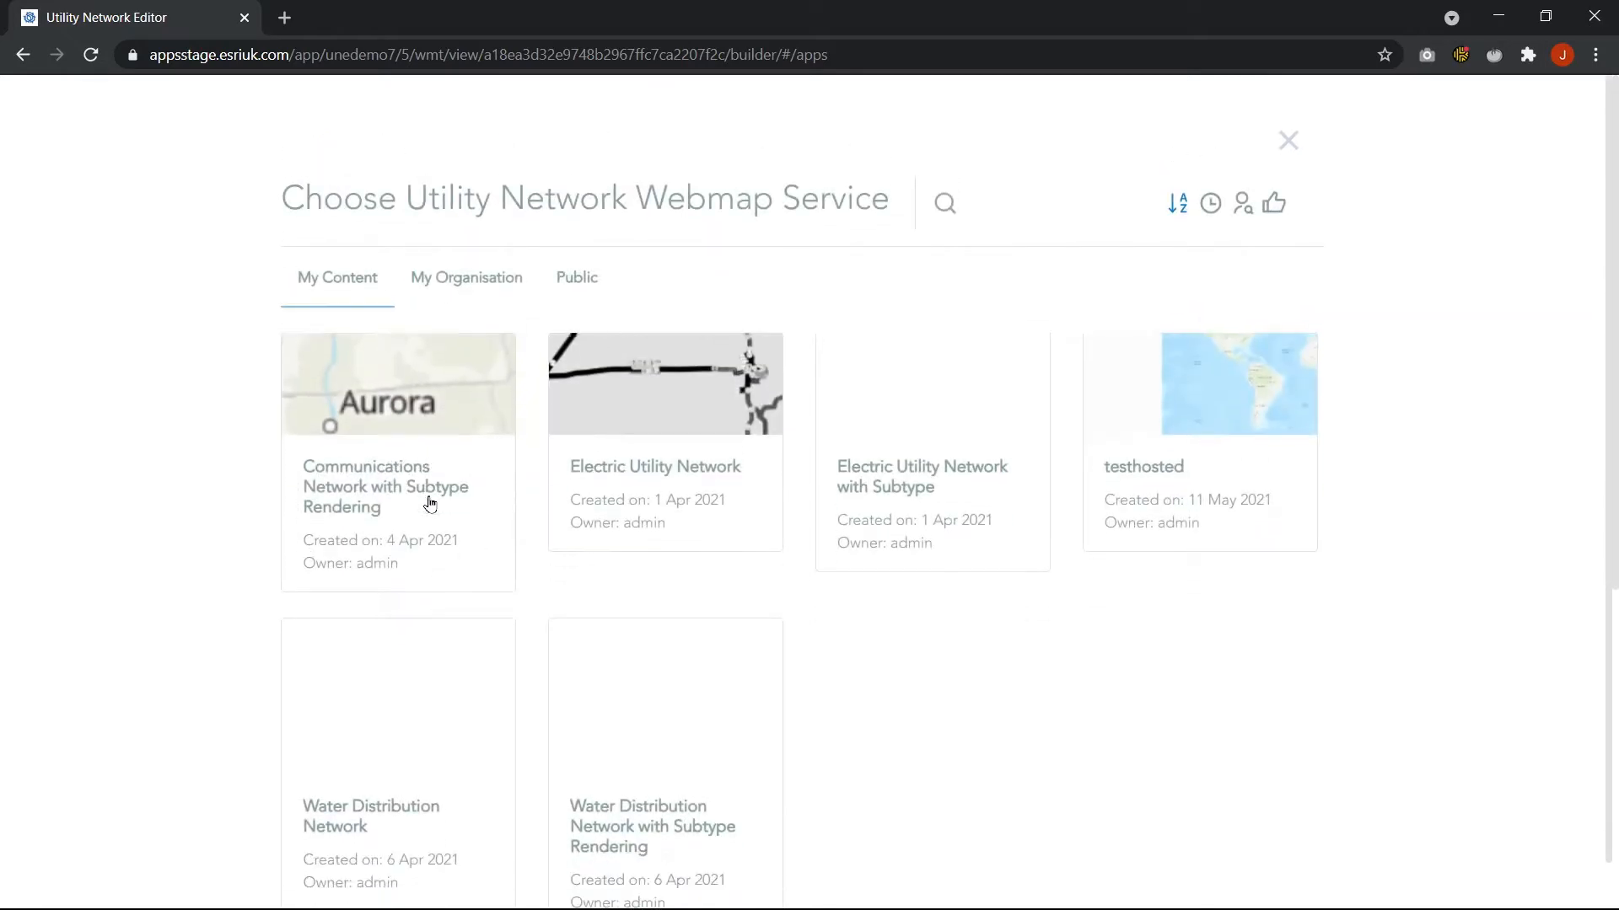
scroll(435, 511, "down", 1)
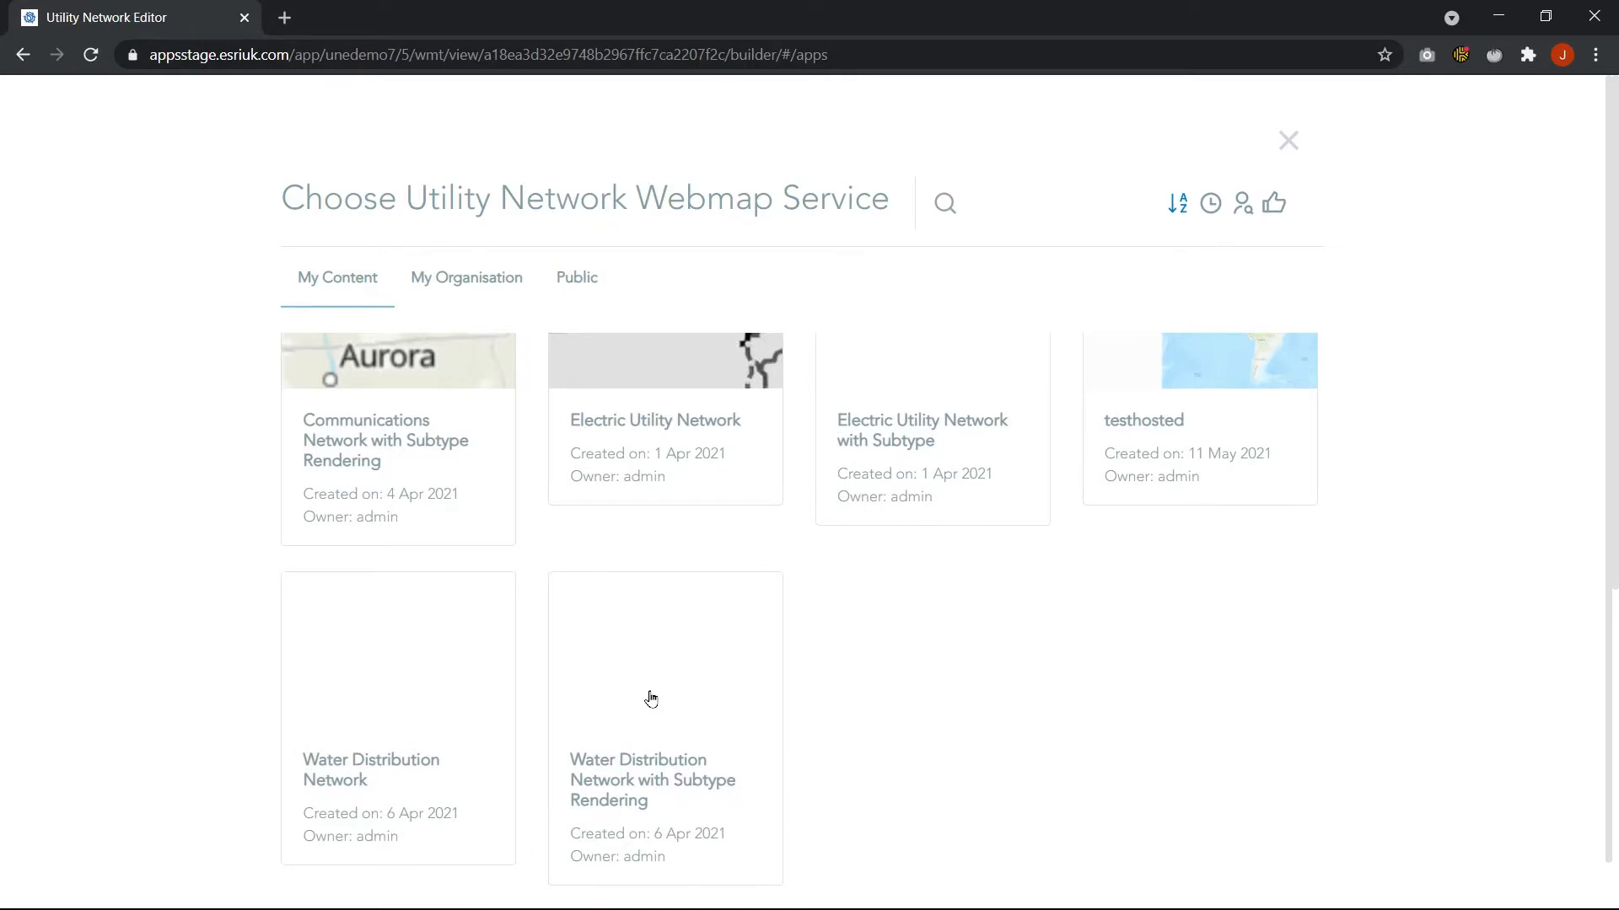
left_click(654, 707)
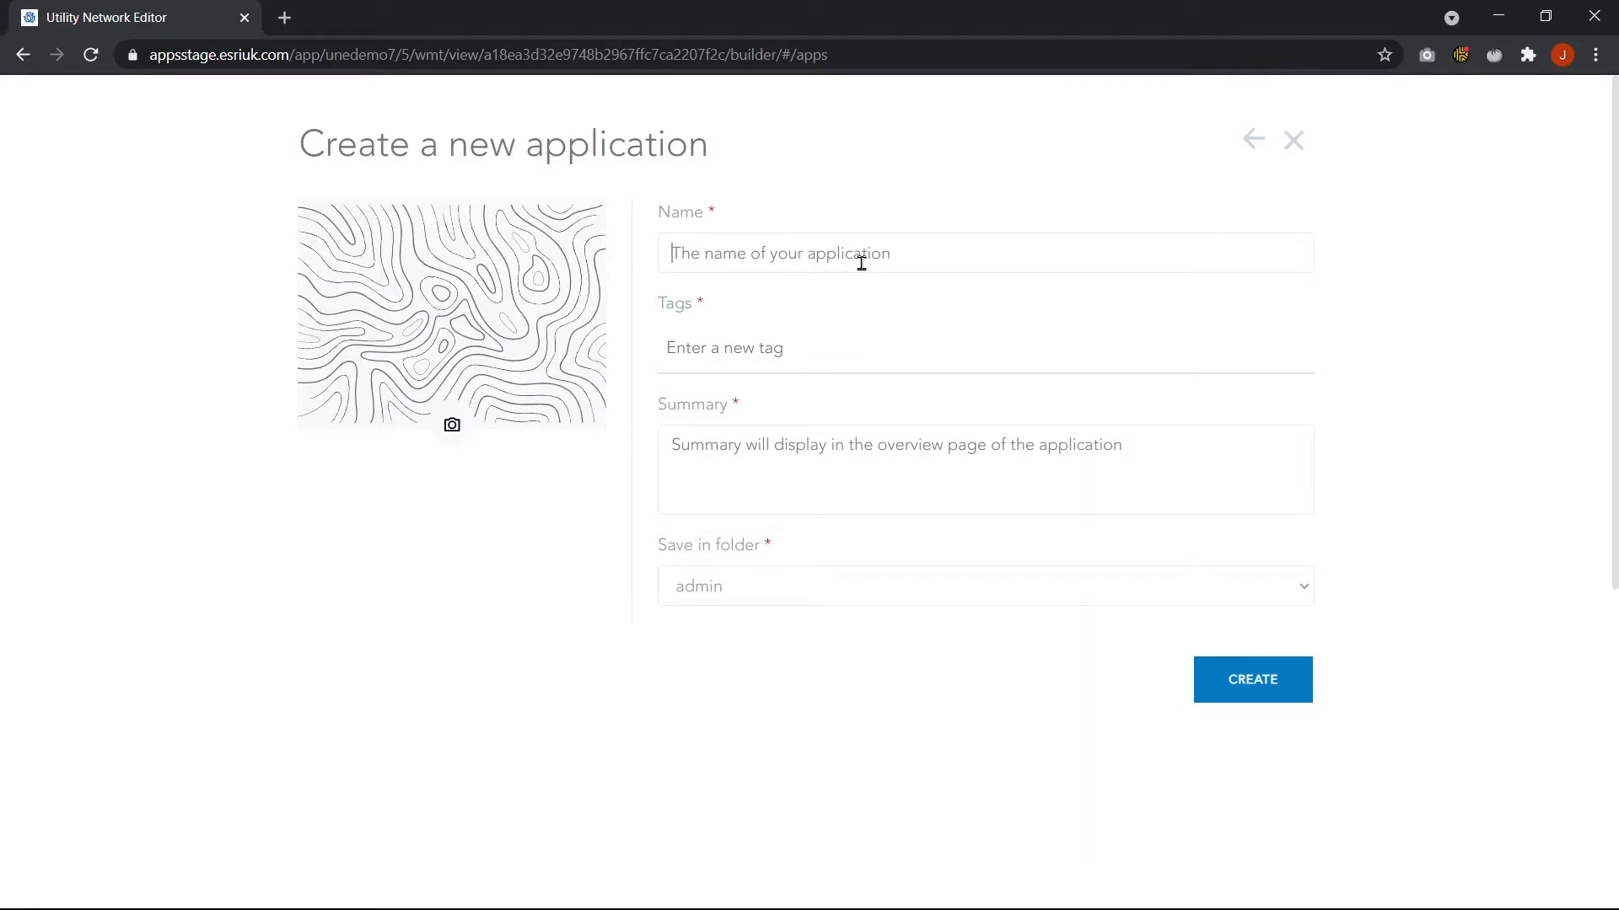
Name the application water demo, add the tag demo and the summary demo, and create it
type("water demo")
left_click(799, 357)
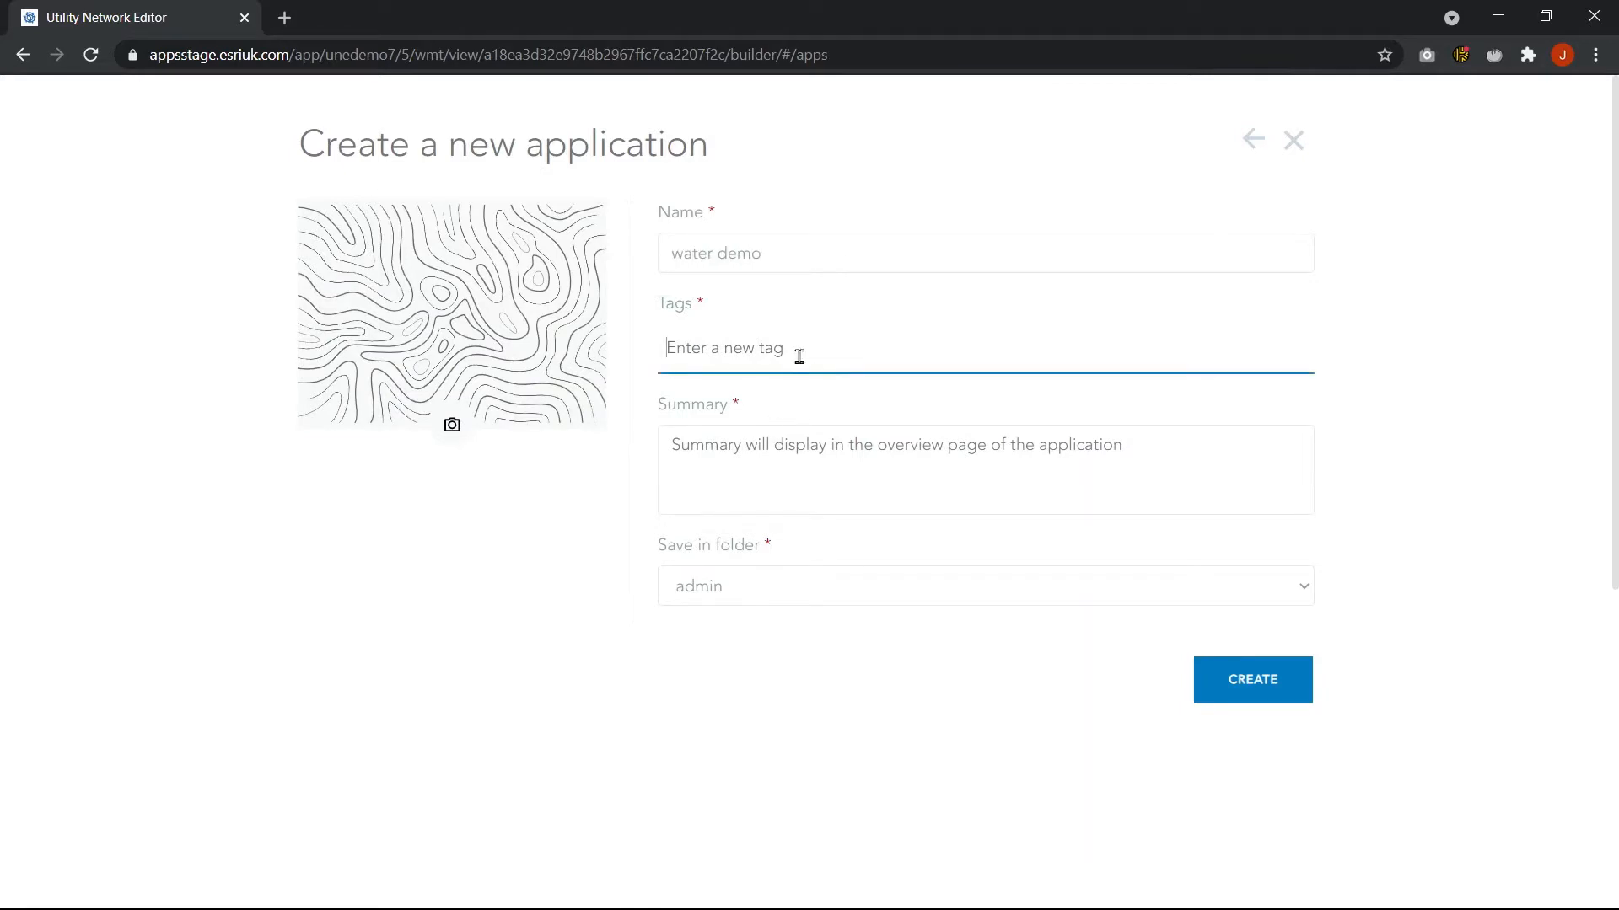
type("demp")
key("BackSpace")
type("o")
key("Return")
left_click(809, 478)
type("demo")
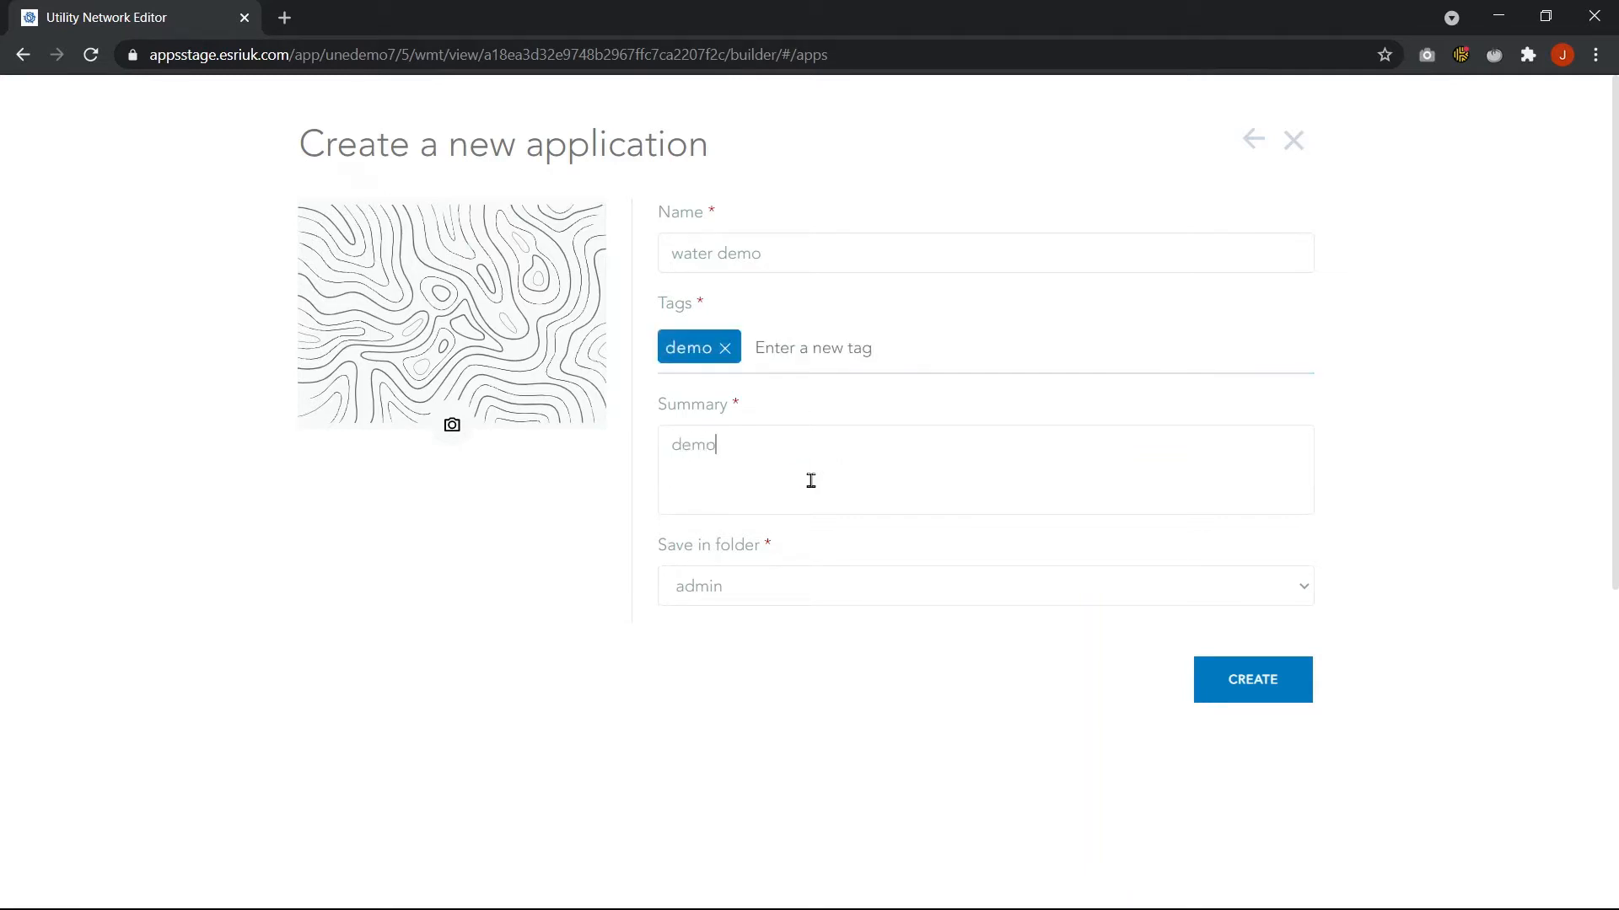
left_click(1288, 677)
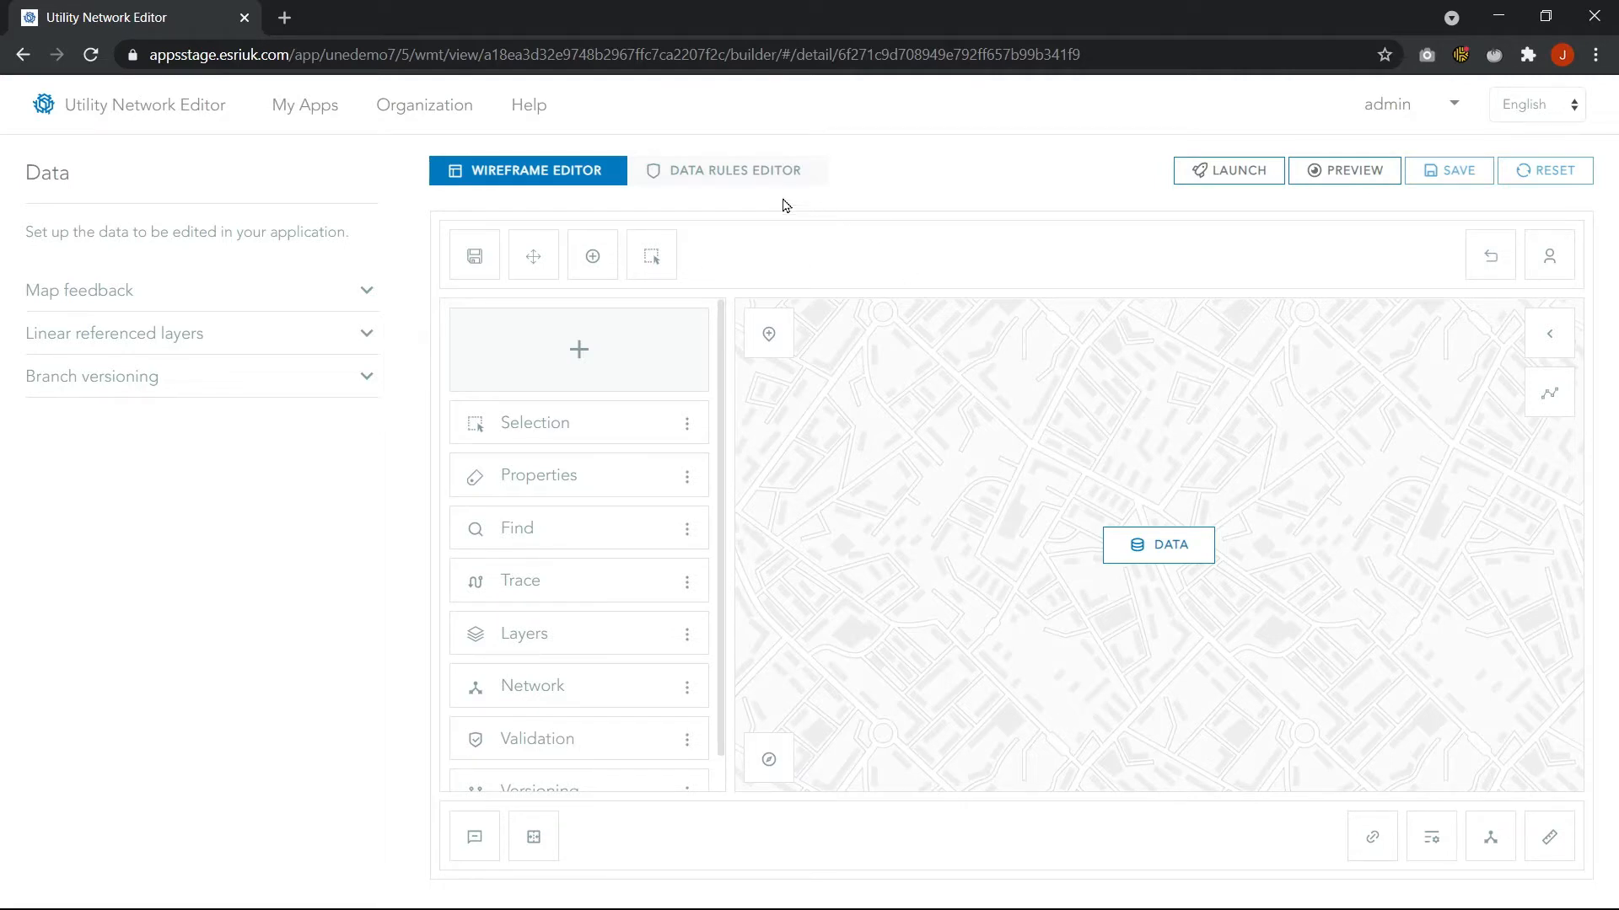
Open the data rules and review the Water Junction layer's display settings for each subtype
left_click(708, 171)
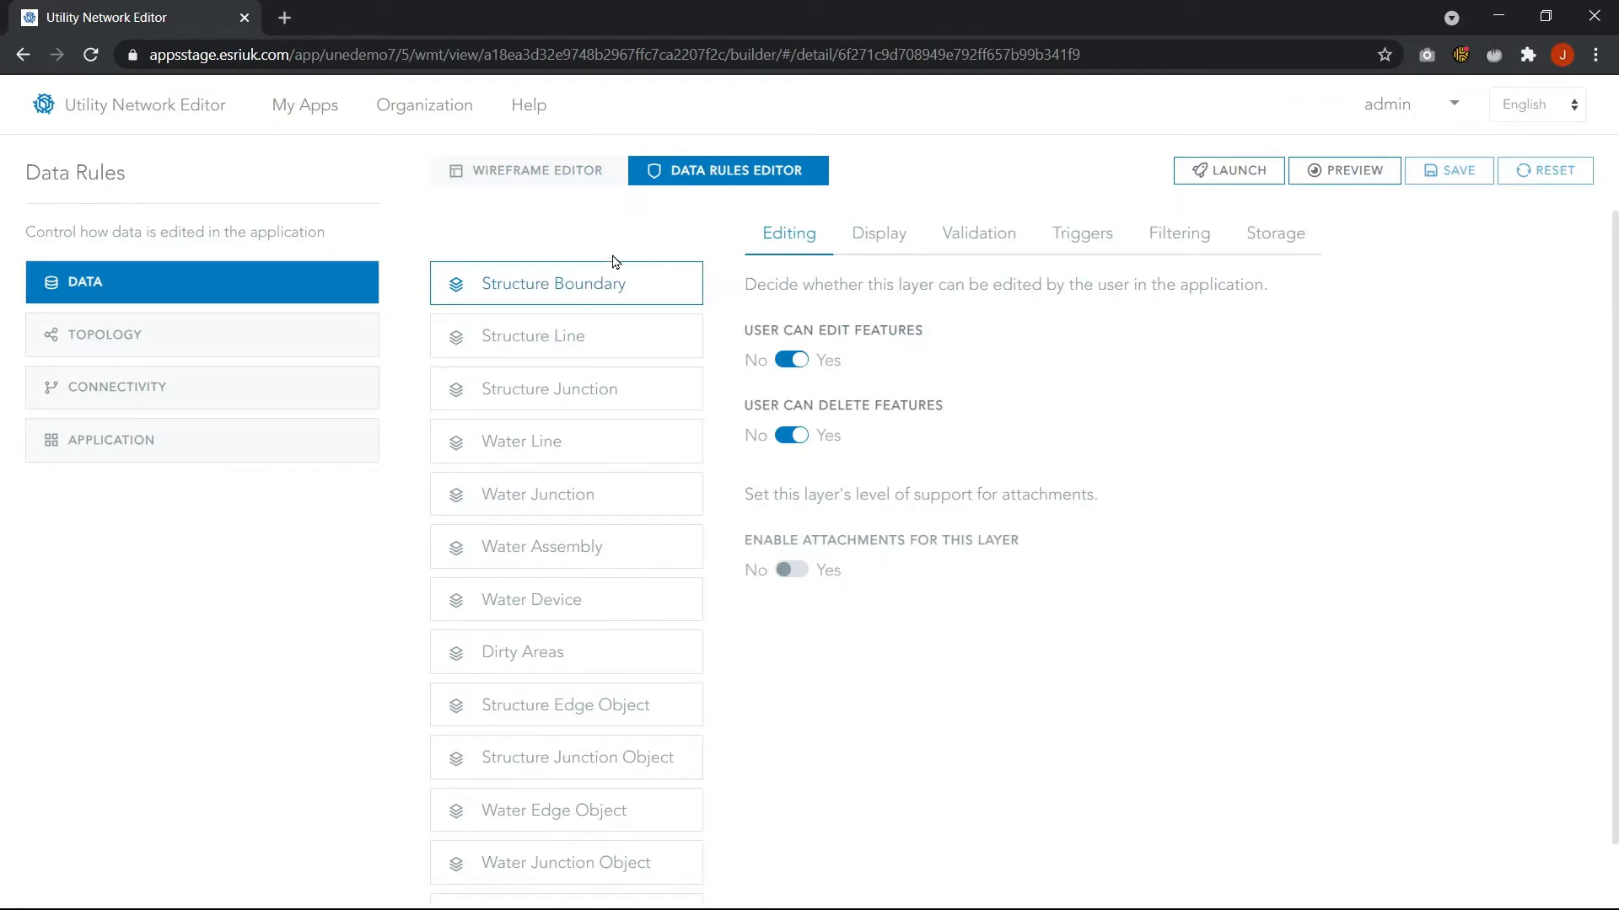
scroll(546, 379, "down", 1)
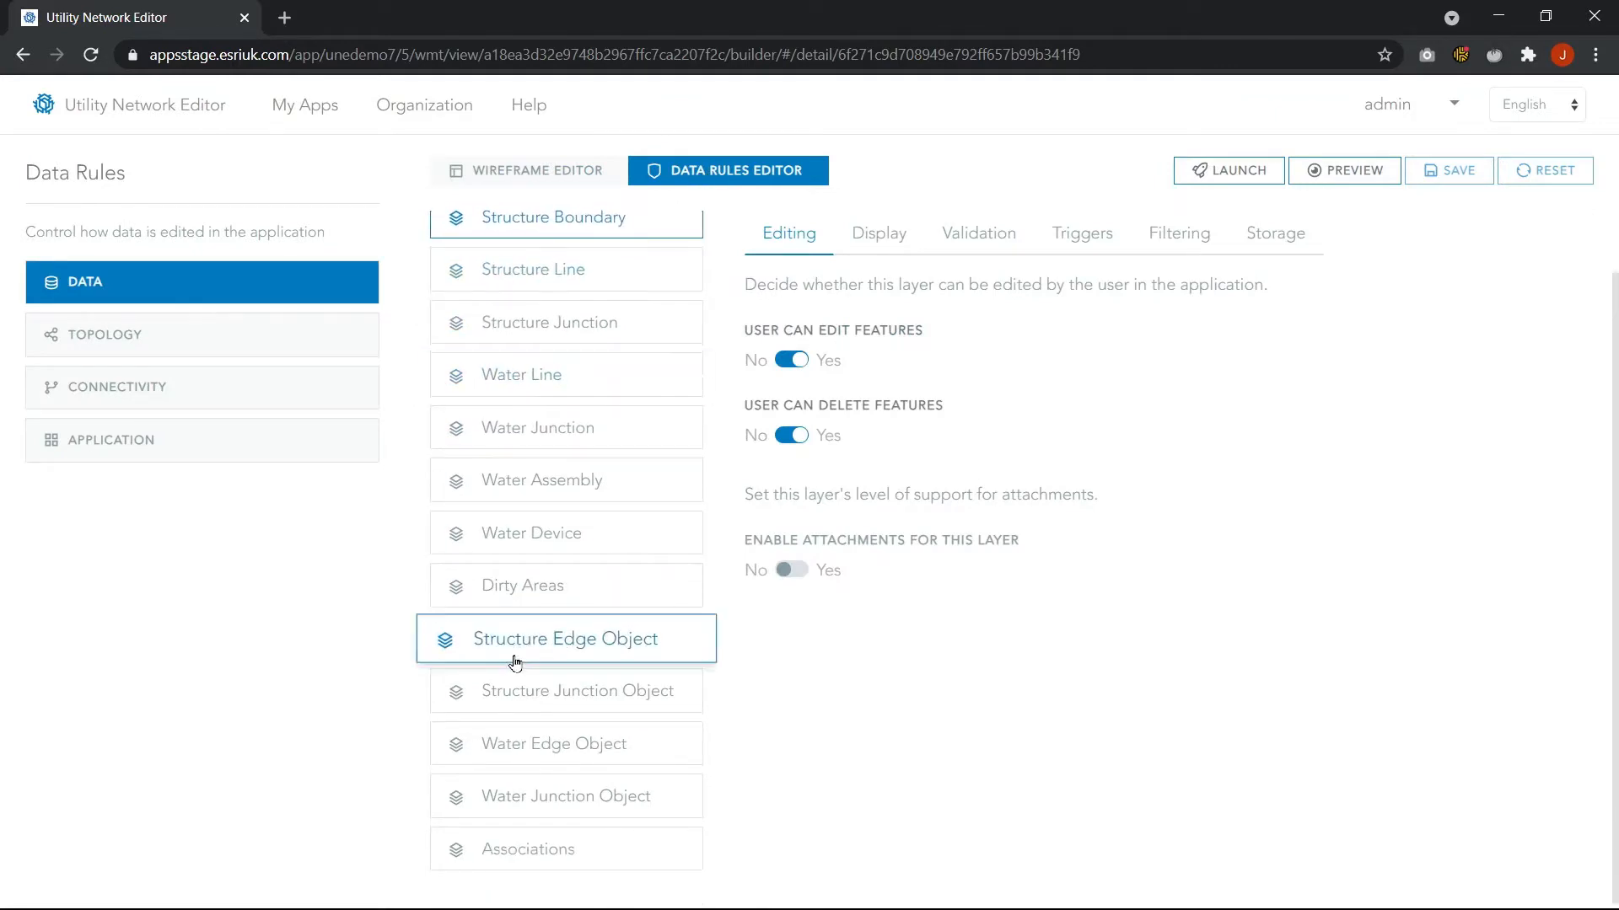
scroll(527, 641, "up", 1)
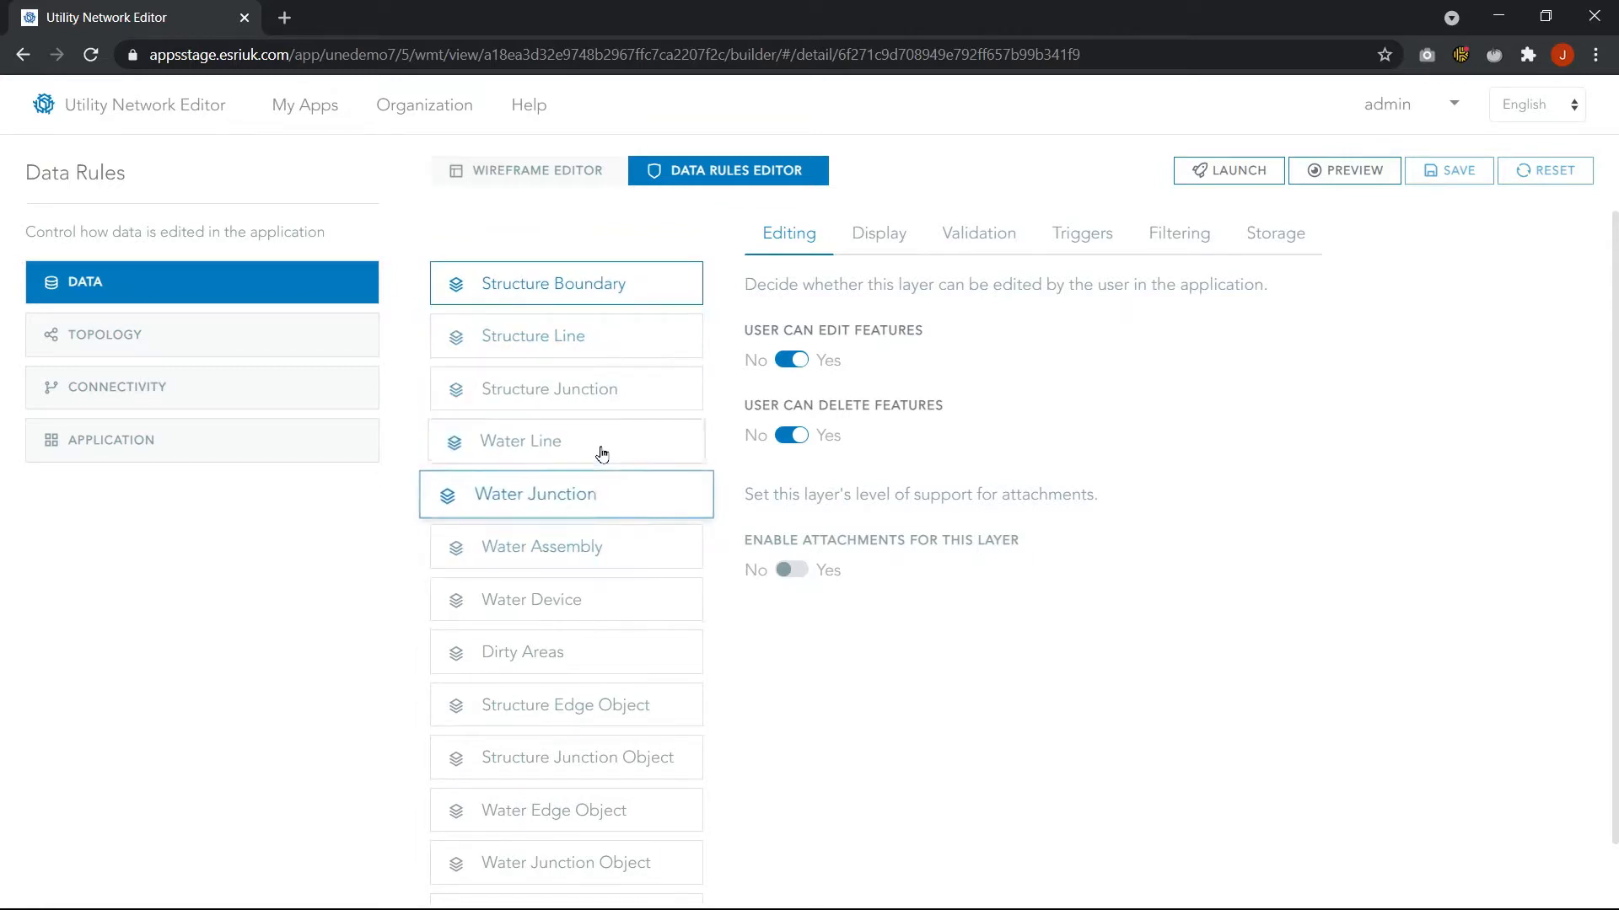
left_click(585, 497)
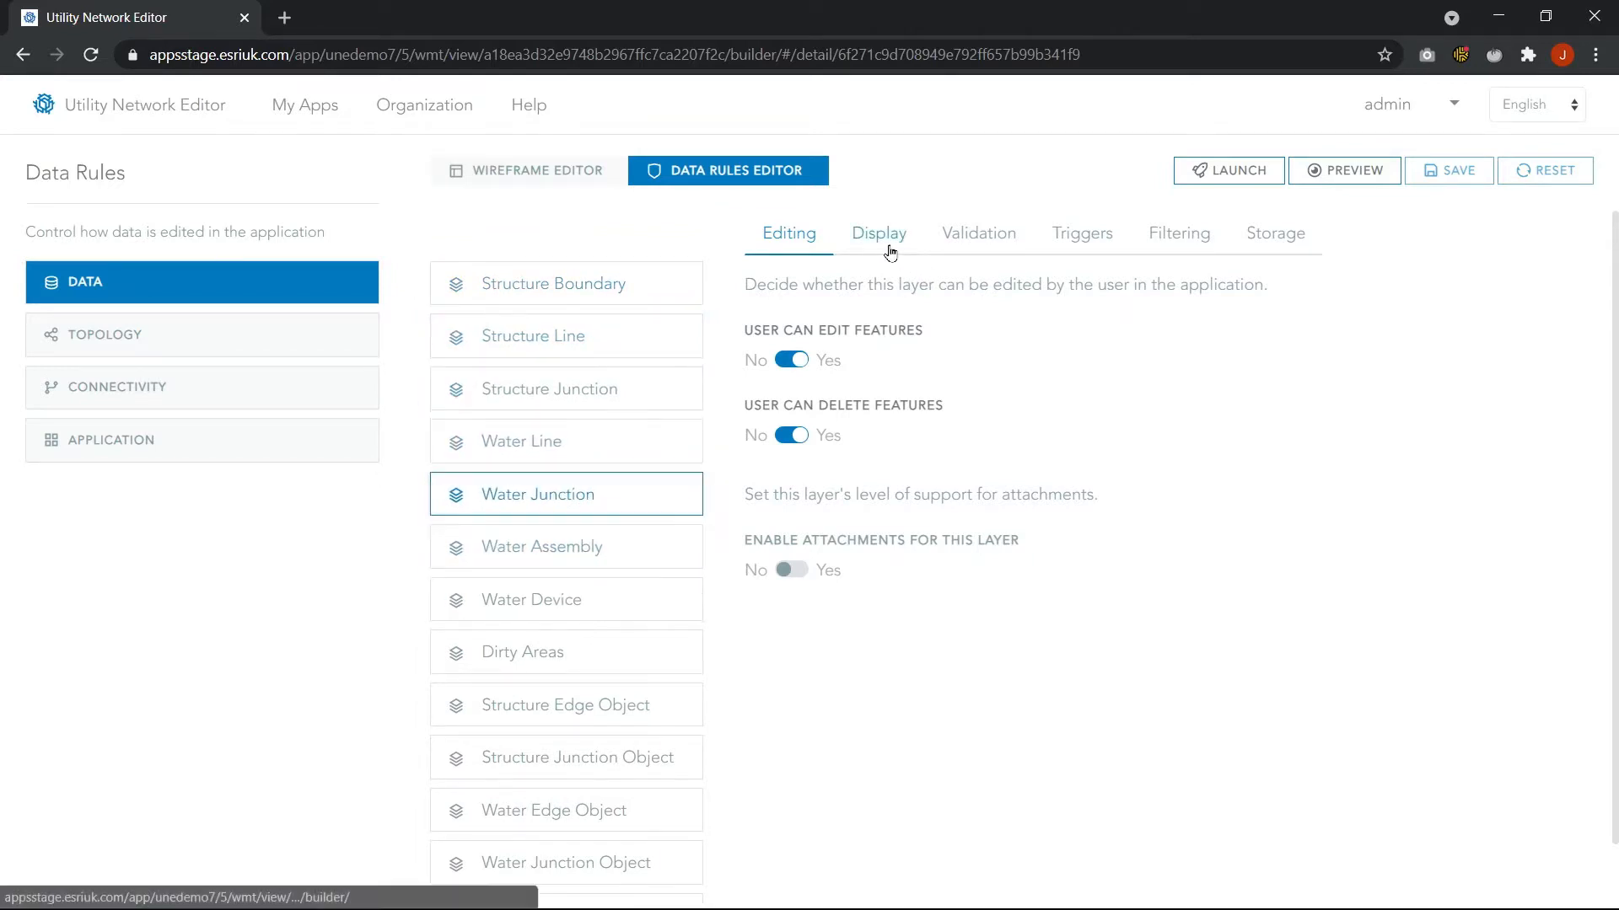
left_click(891, 253)
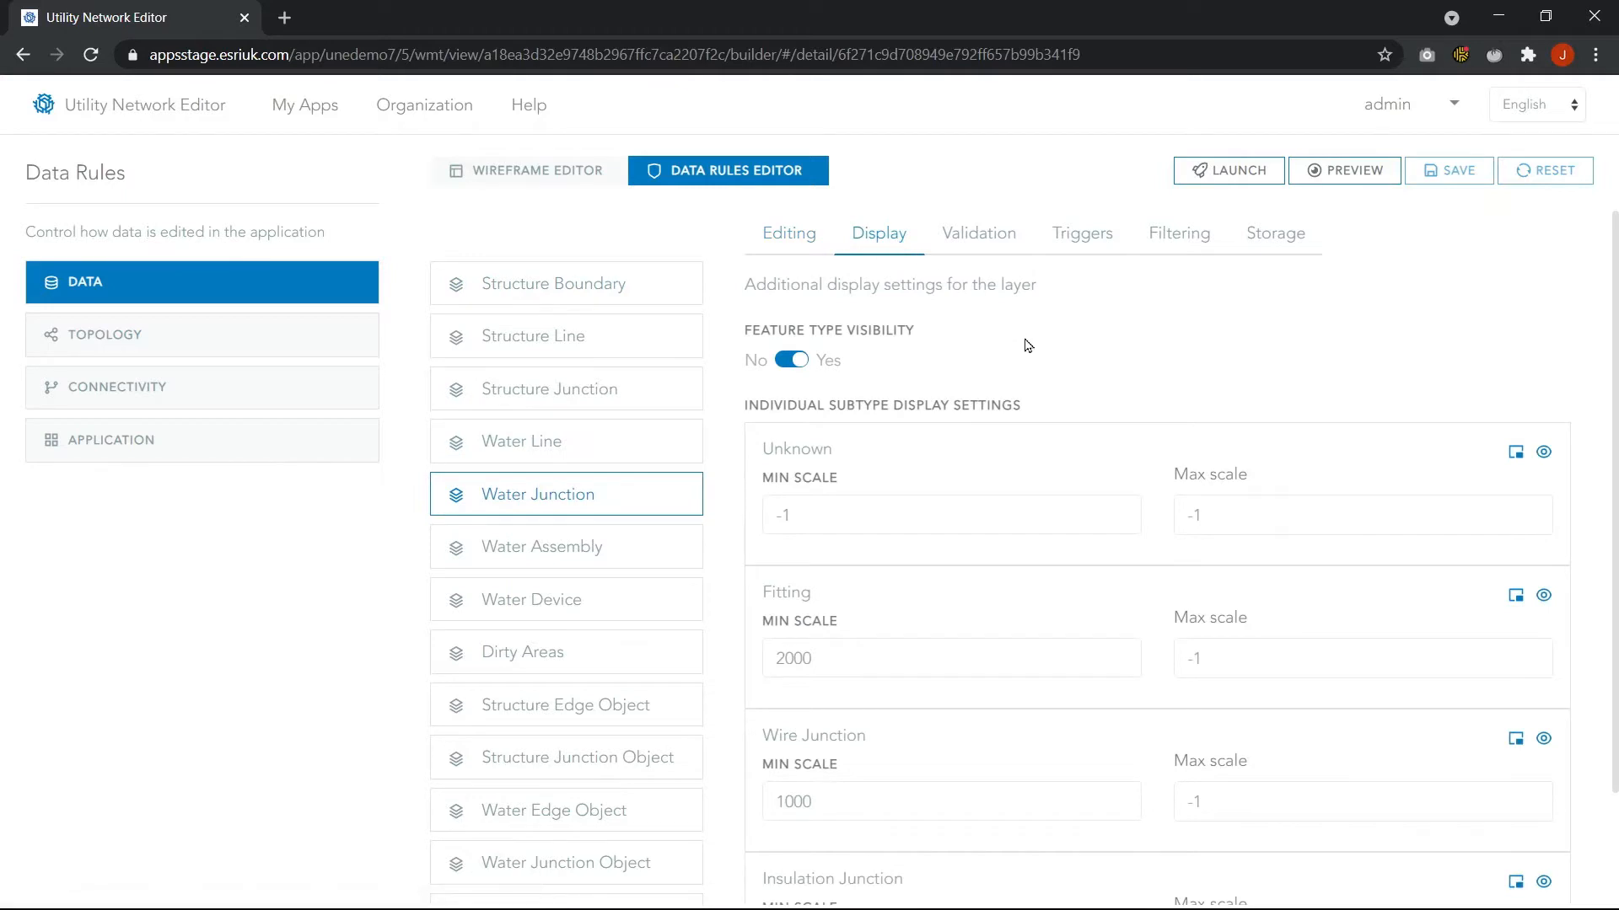
scroll(1026, 346, "down", 2)
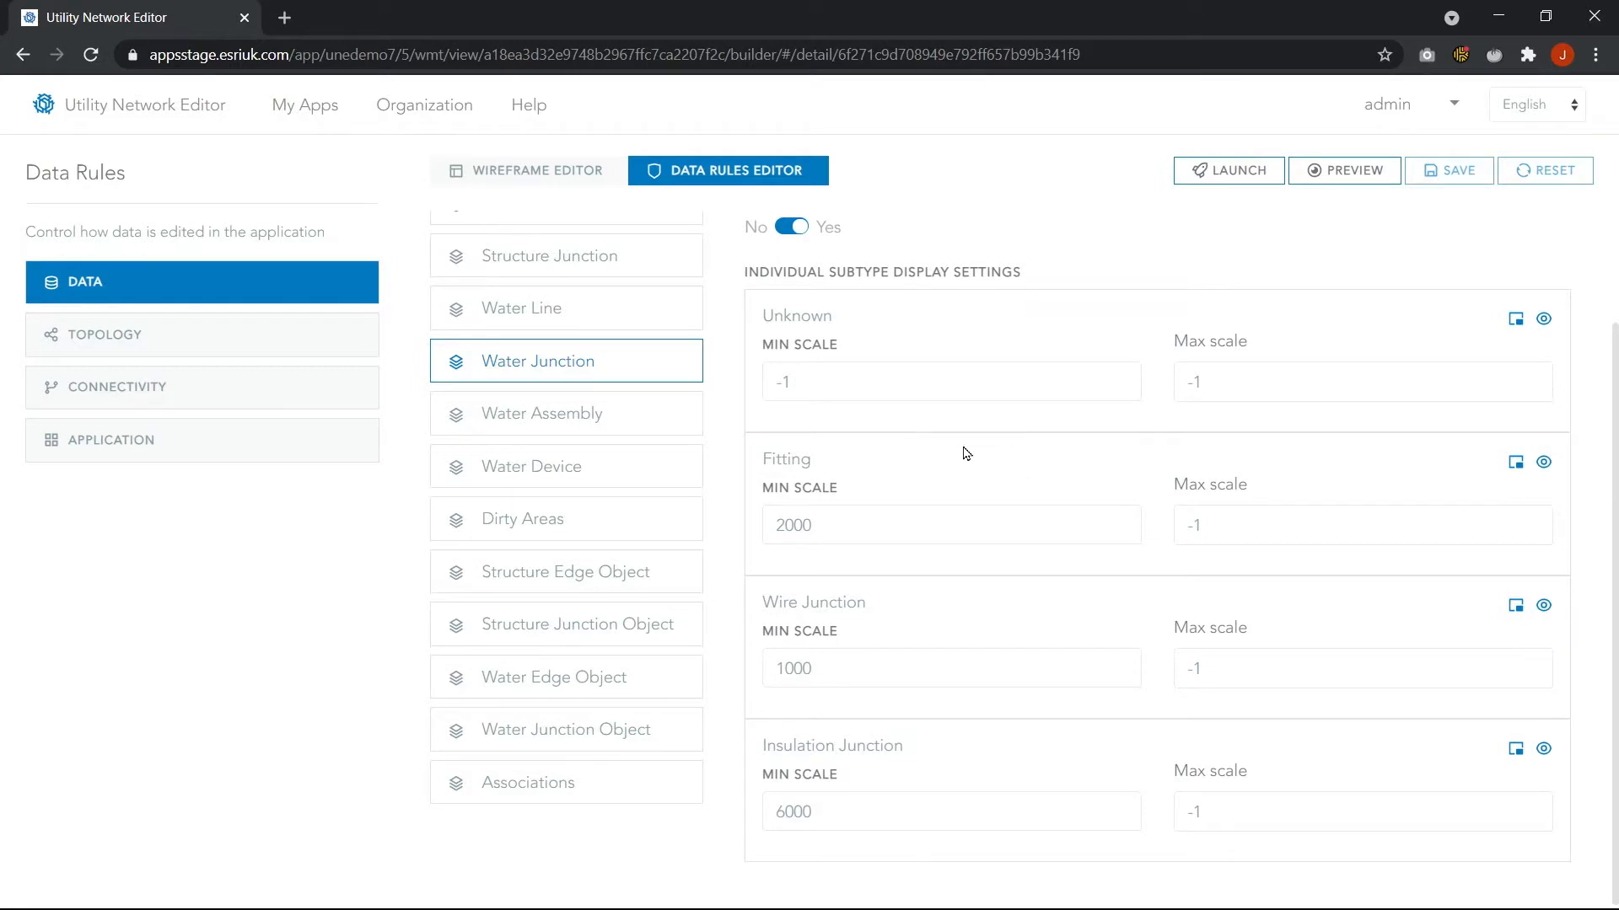
scroll(966, 455, "up", 2)
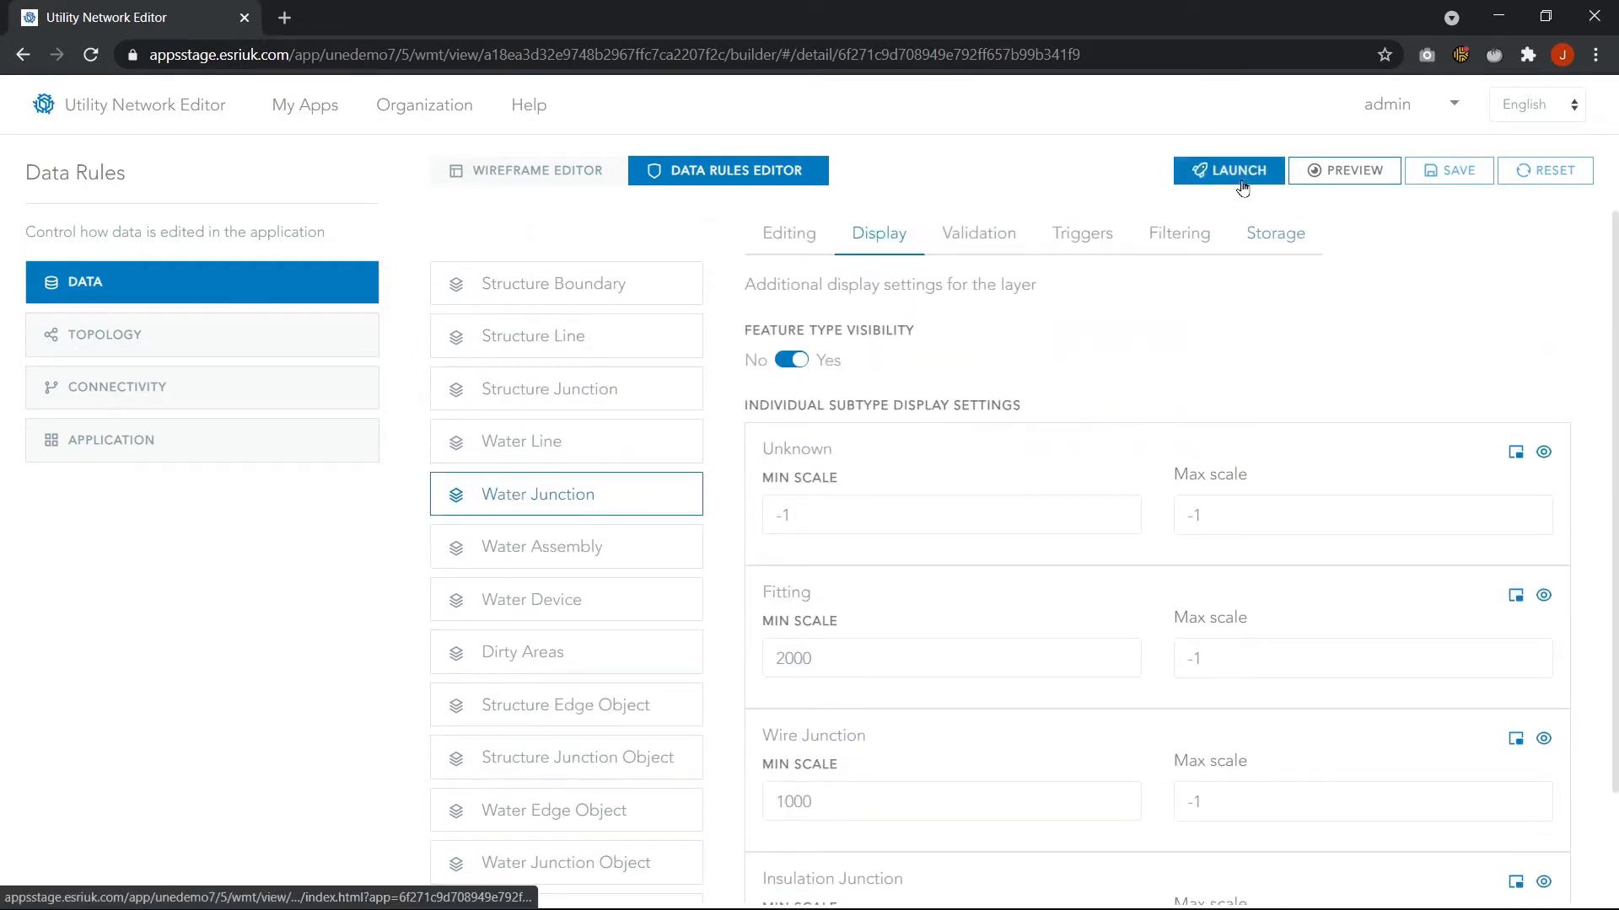
Launch the application and zoom into the water network around Jackson Ave and S Washington St
left_click(476, 168)
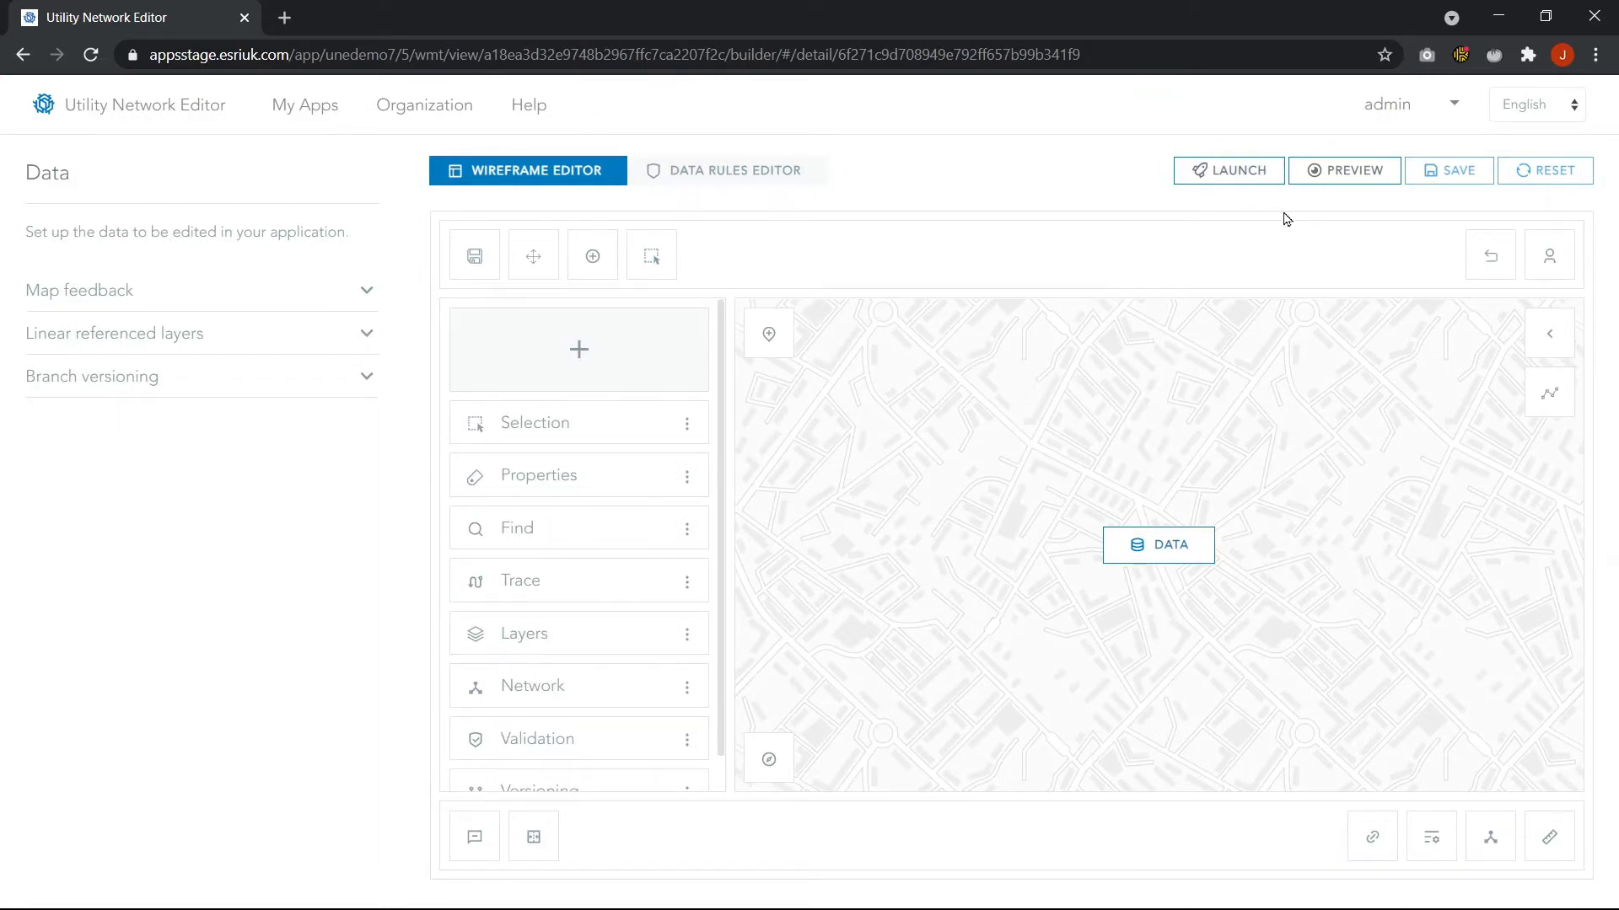
left_click(1231, 173)
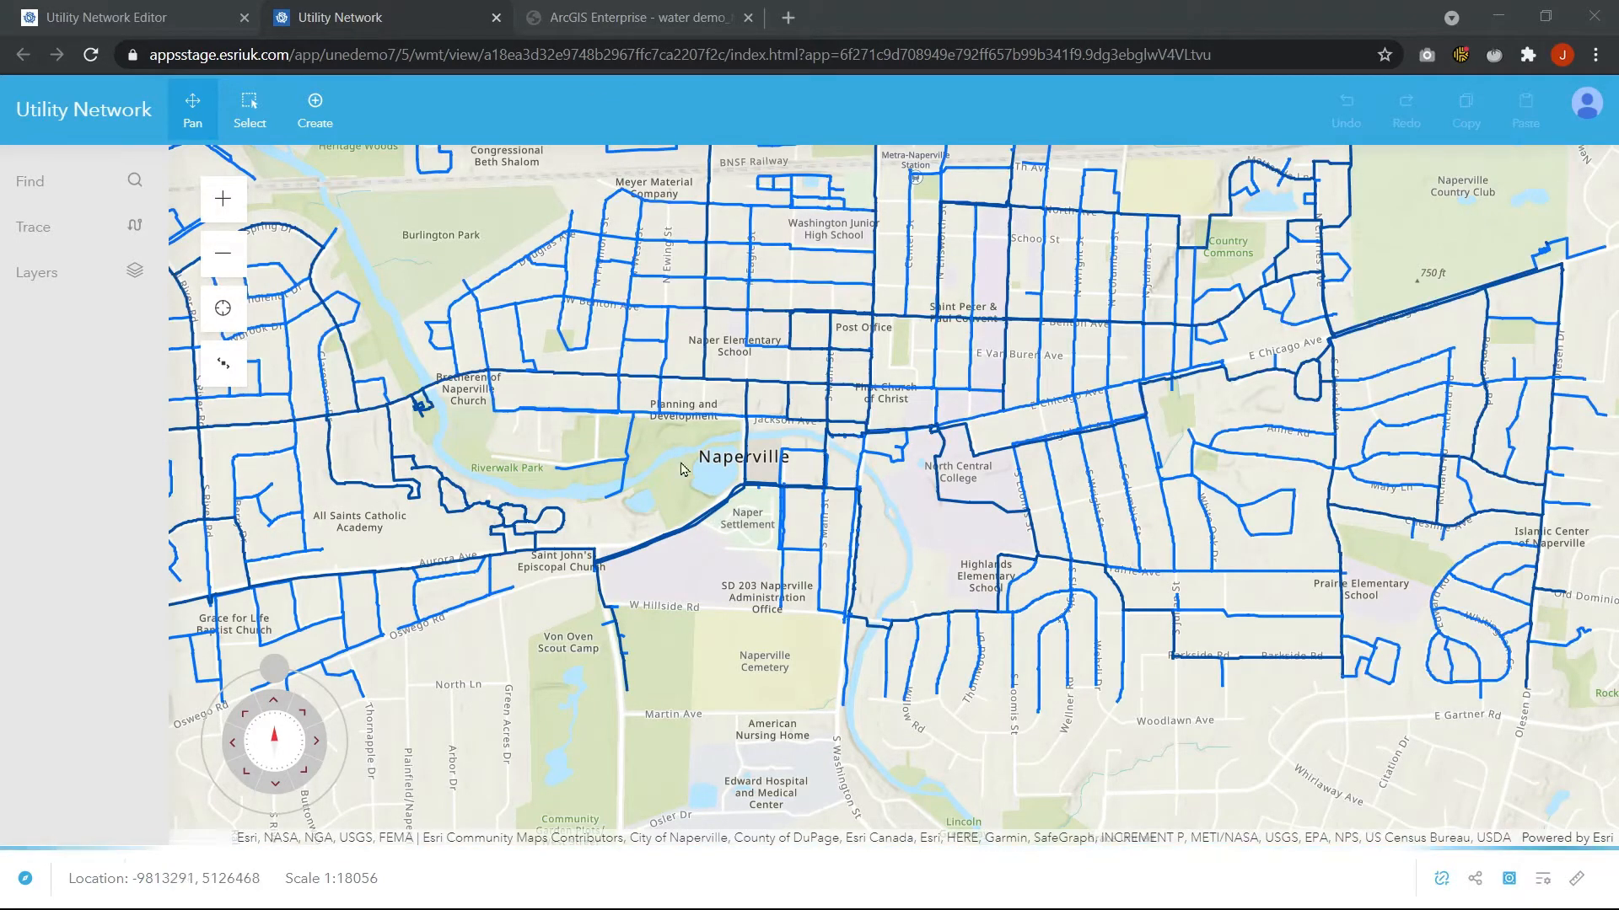
left_click_drag(668, 473, 693, 588)
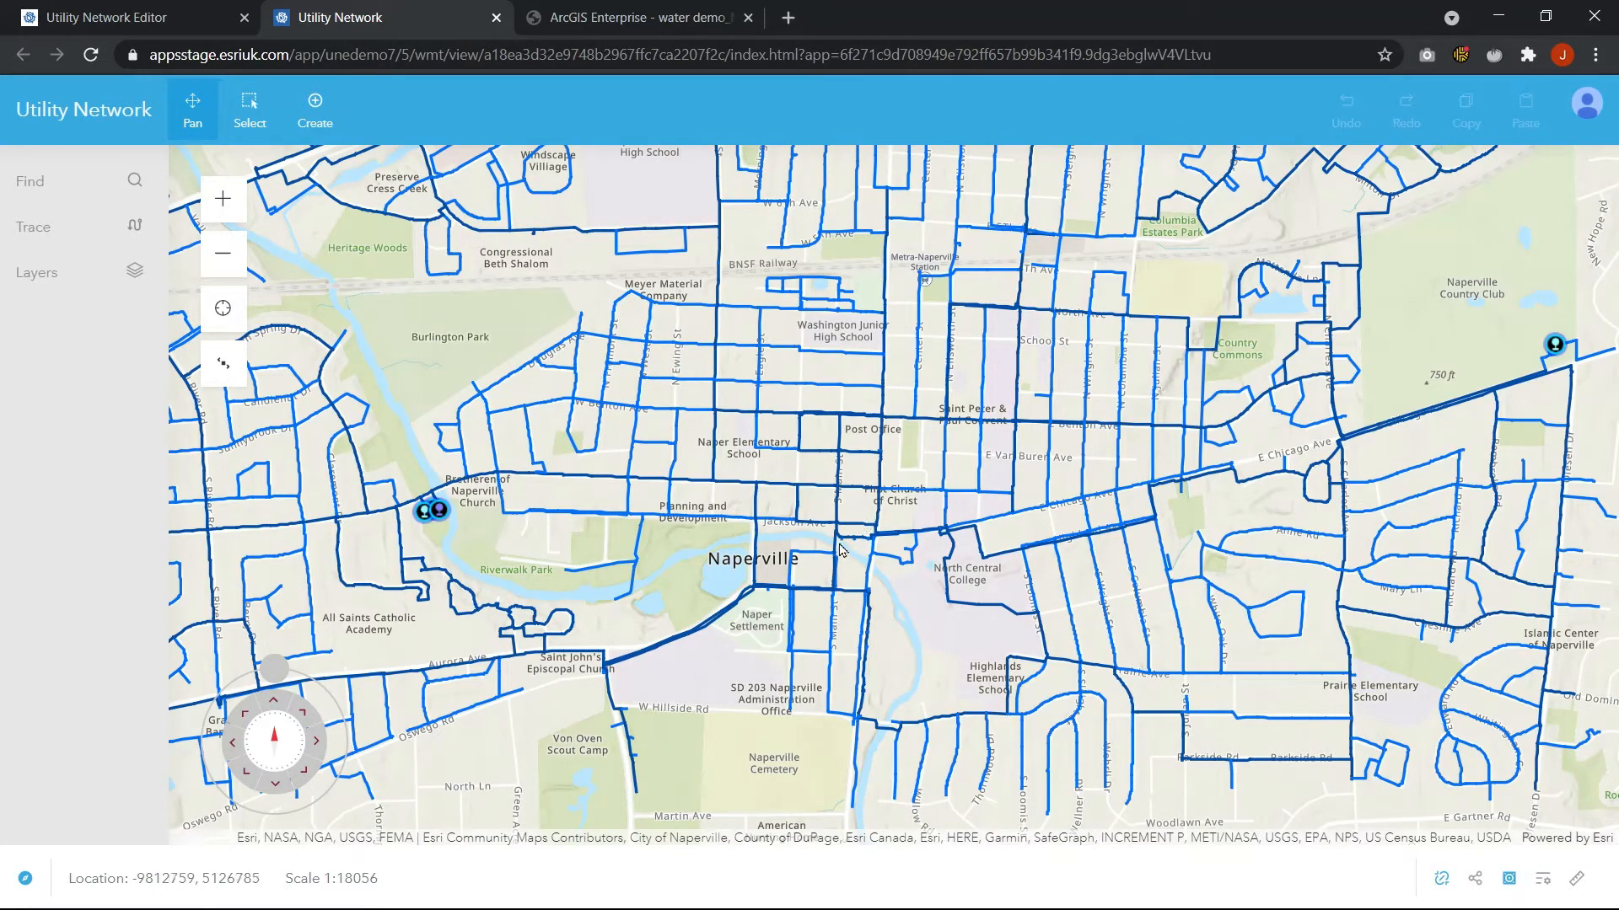
scroll(847, 569, "up", 1)
scroll(849, 574, "up", 2)
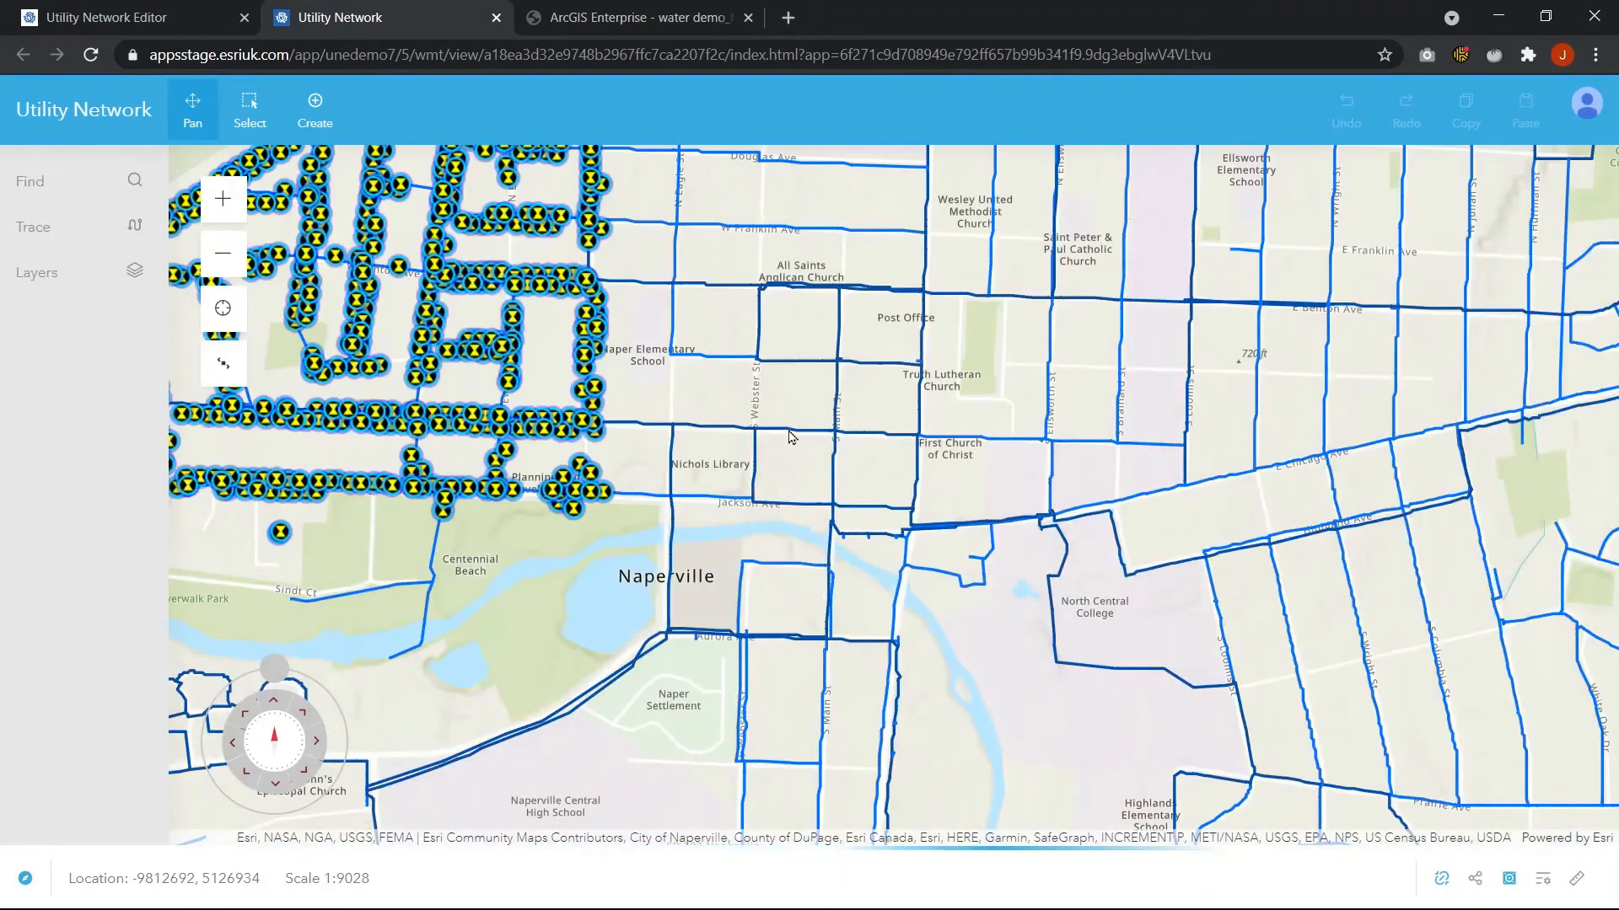
scroll(848, 449, "up", 1)
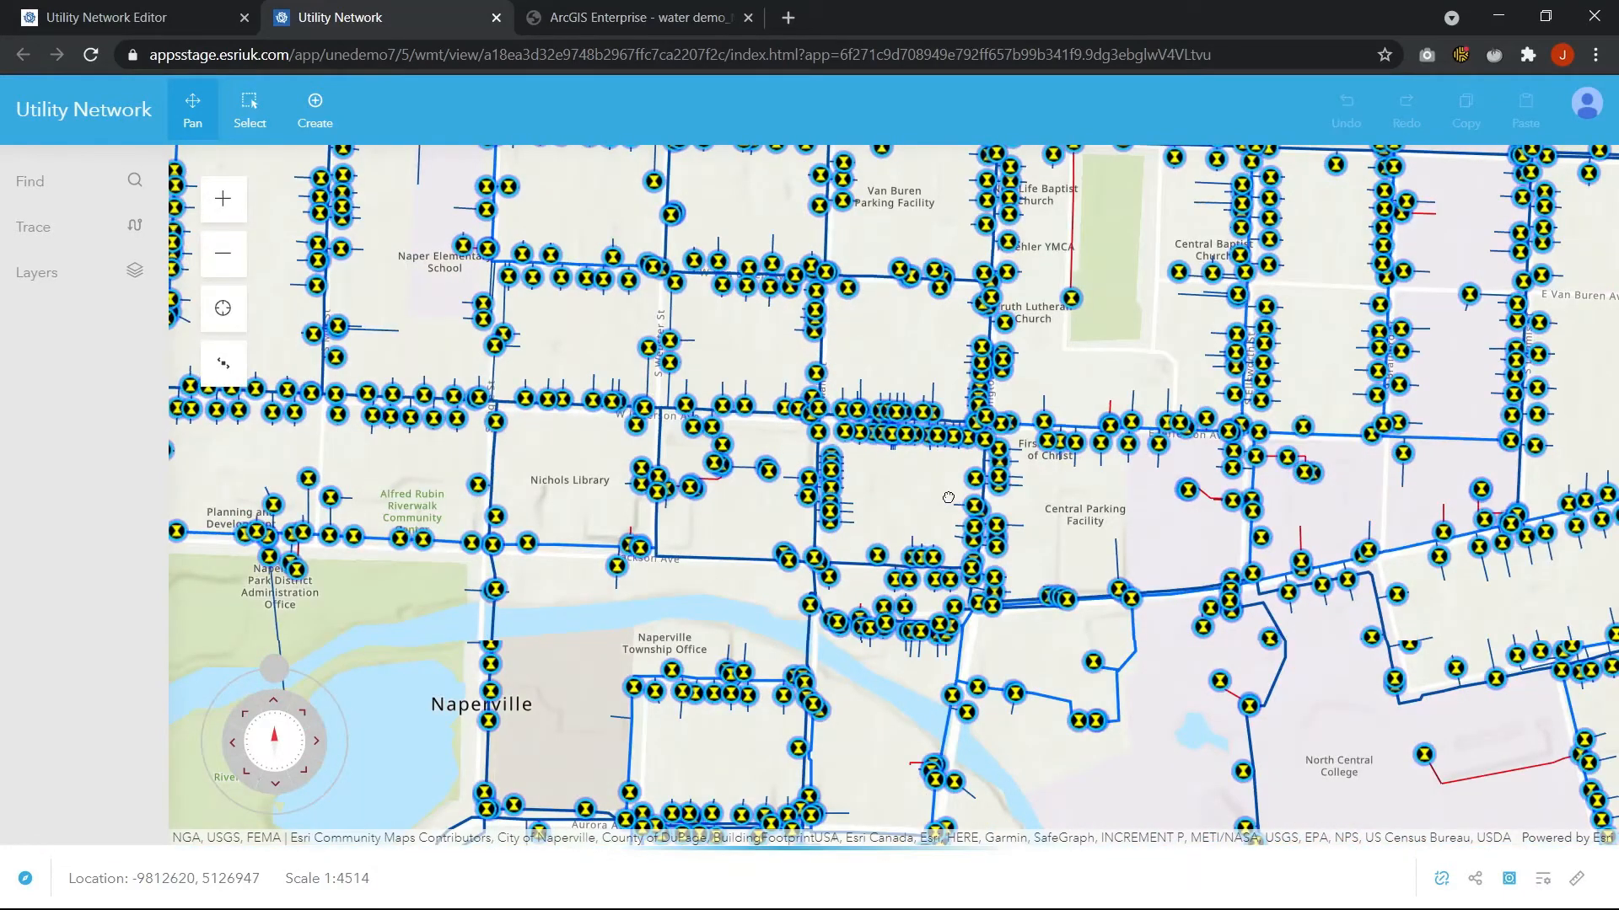
scroll(952, 478, "up", 2)
left_click_drag(976, 329, 885, 428)
left_click_drag(911, 291, 917, 270)
left_click_drag(803, 585, 850, 467)
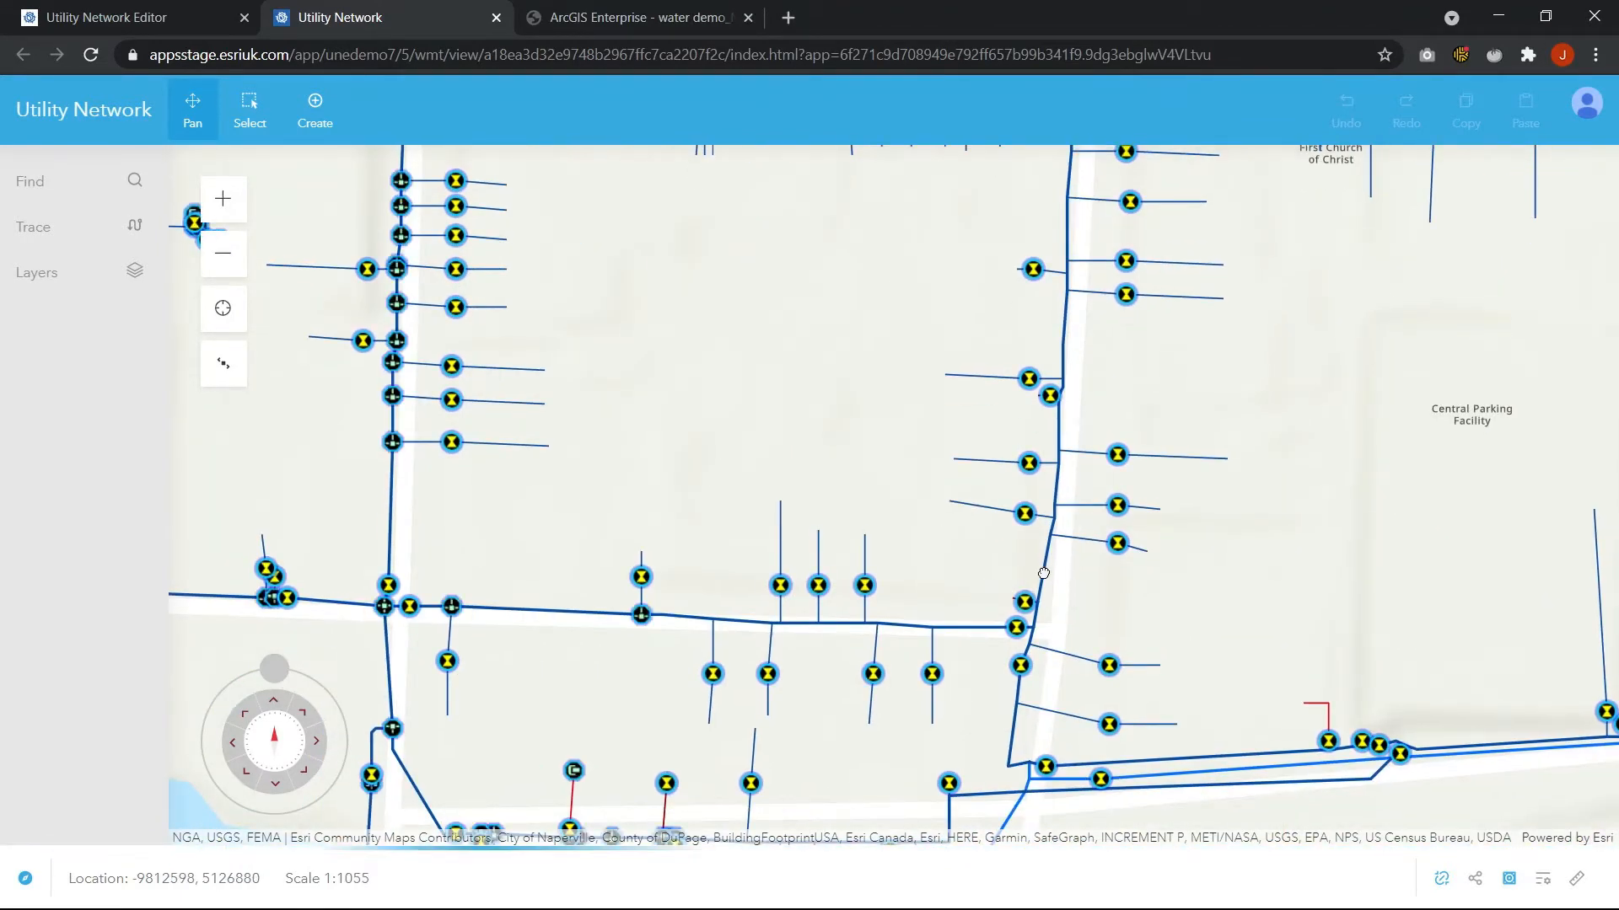
scroll(1043, 573, "up", 2)
left_click_drag(1044, 571, 787, 440)
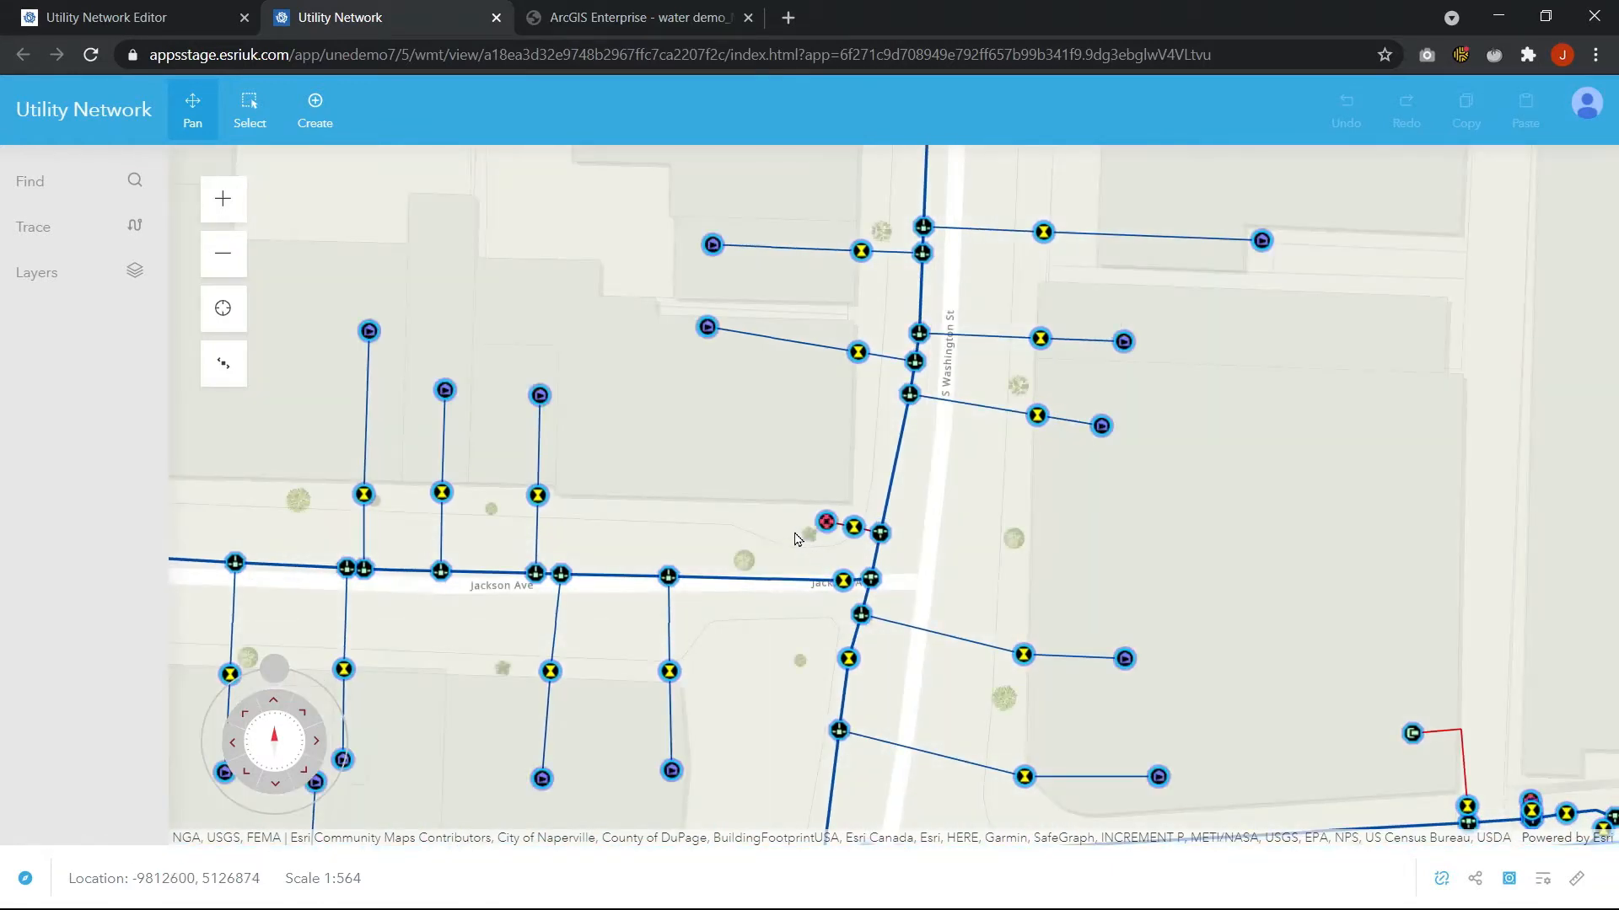
left_click_drag(793, 492, 817, 407)
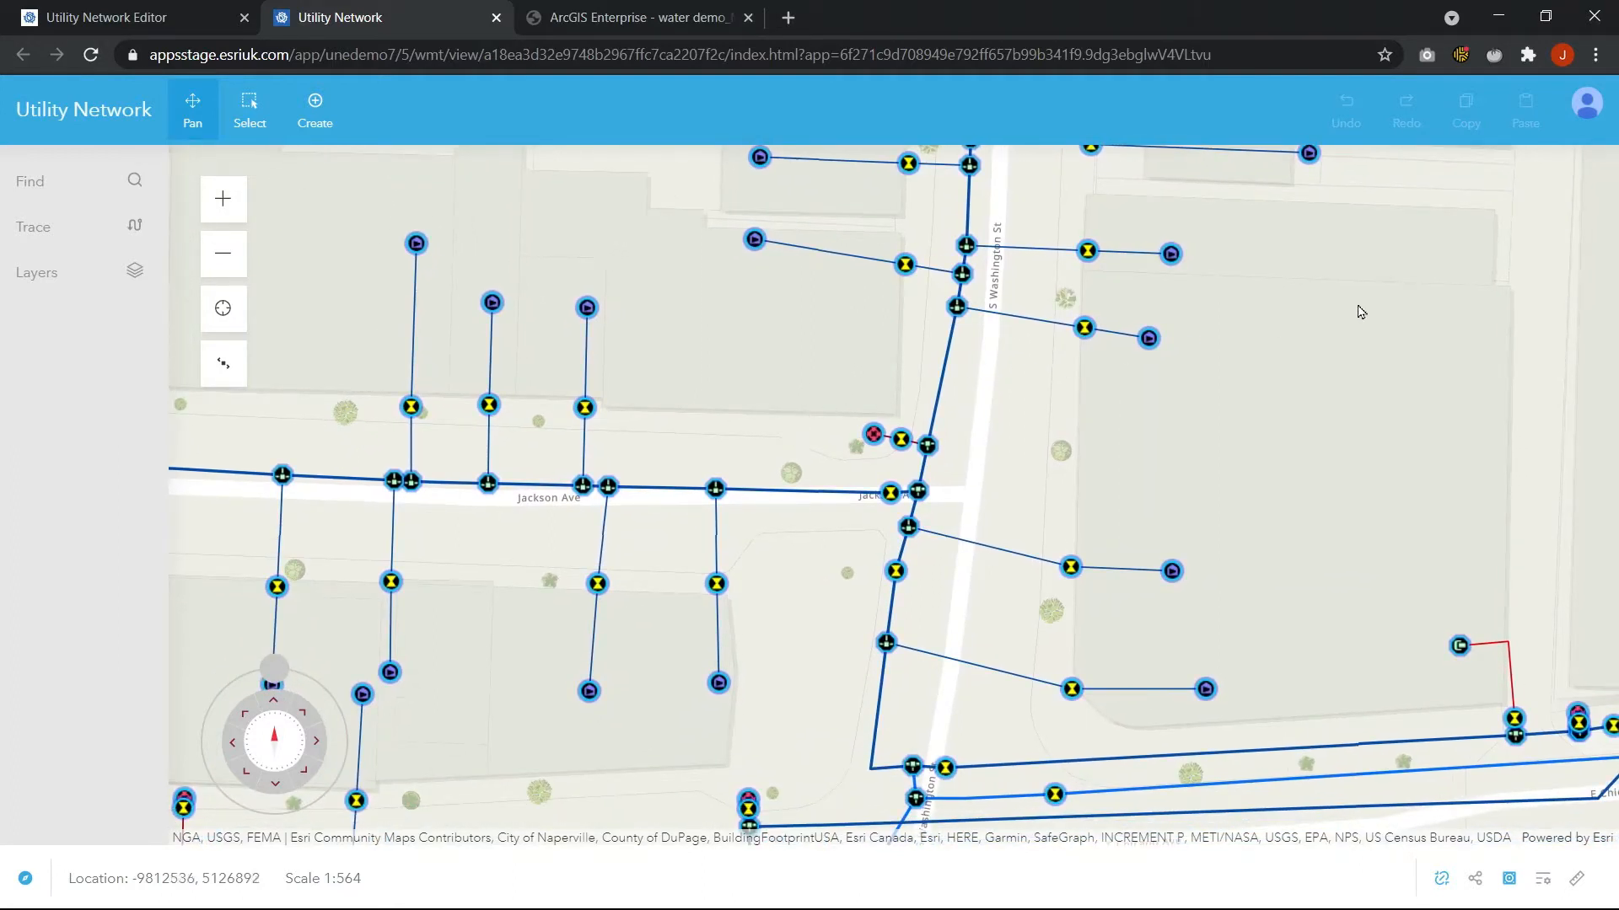
Open the network rules and review the connectivity and containment rules for the Controllable Valve Hydrant asset
left_click(1568, 114)
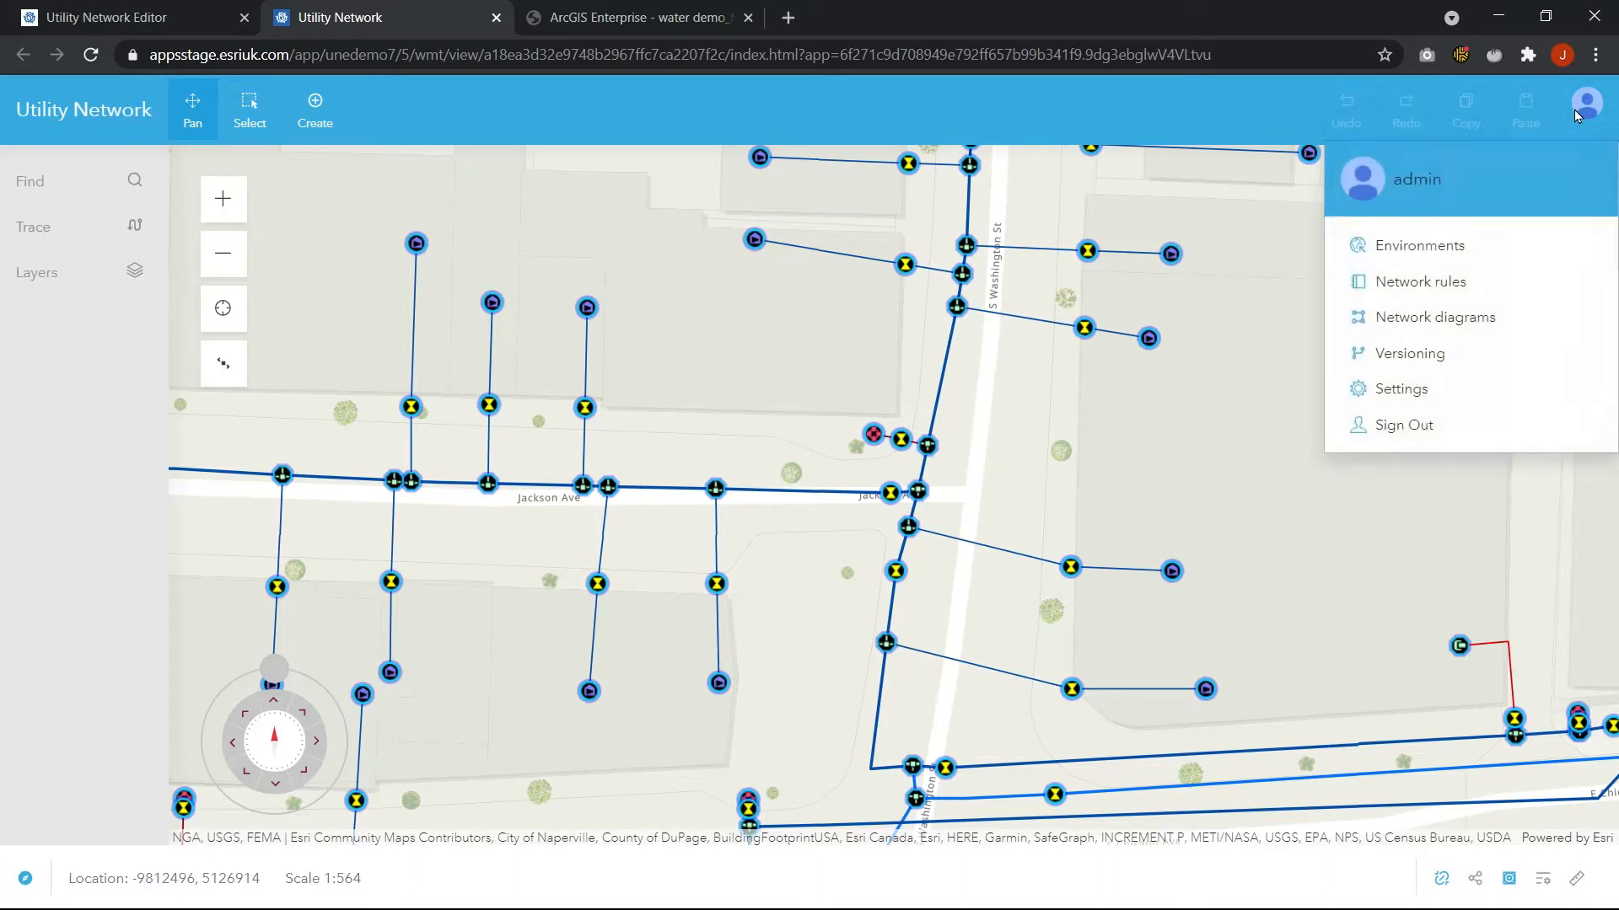
left_click(1418, 280)
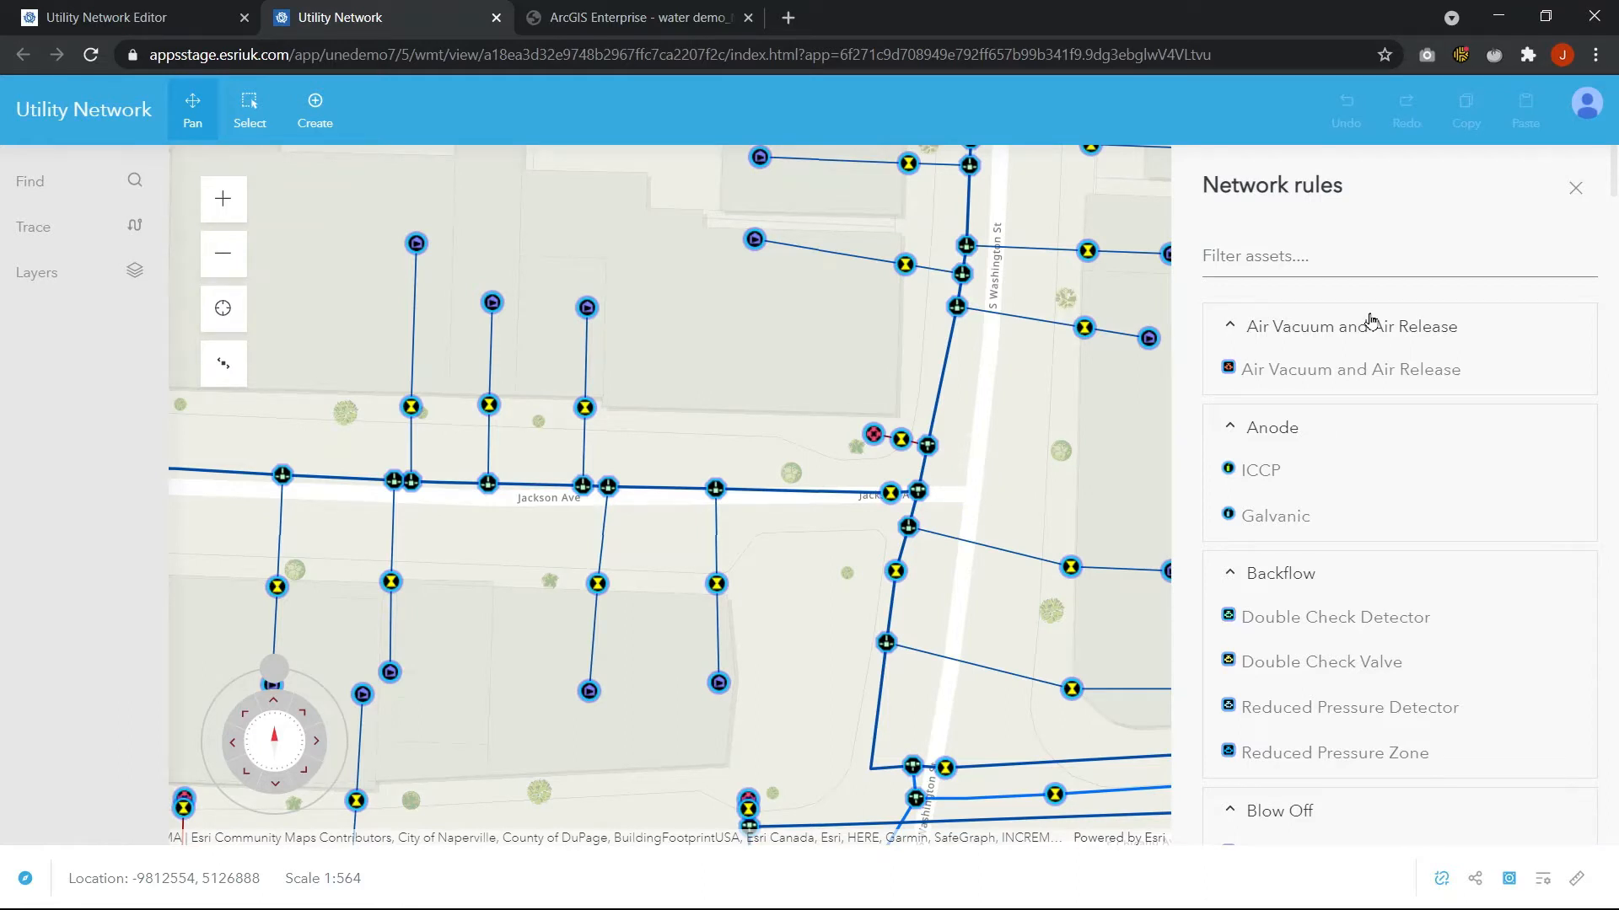
scroll(1371, 321, "down", 6)
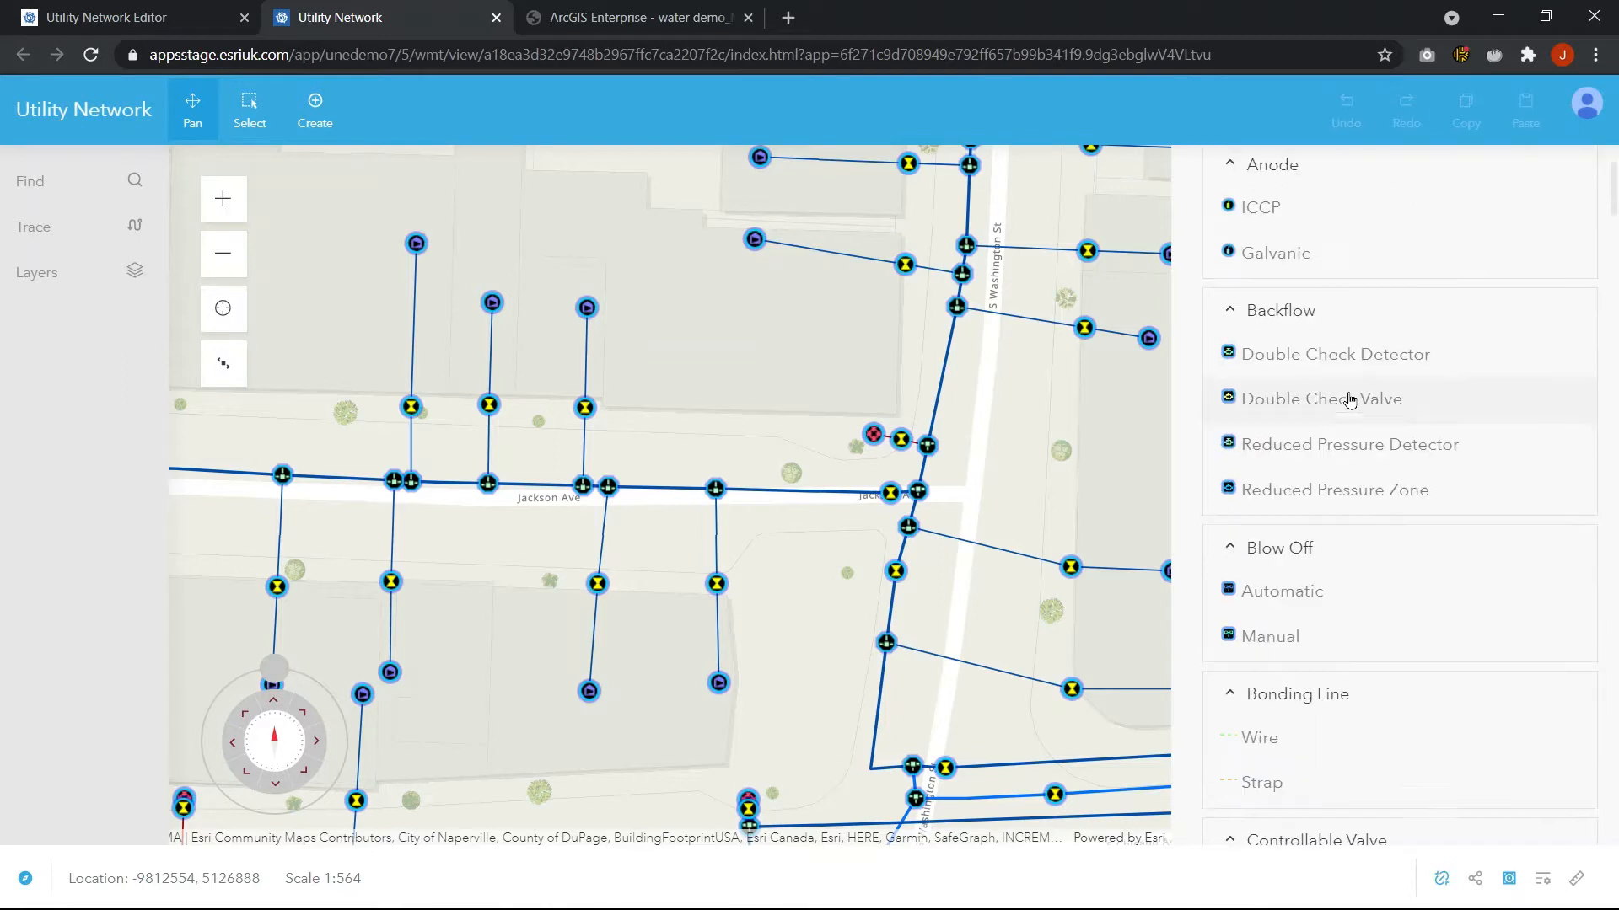
scroll(1347, 420, "down", 2)
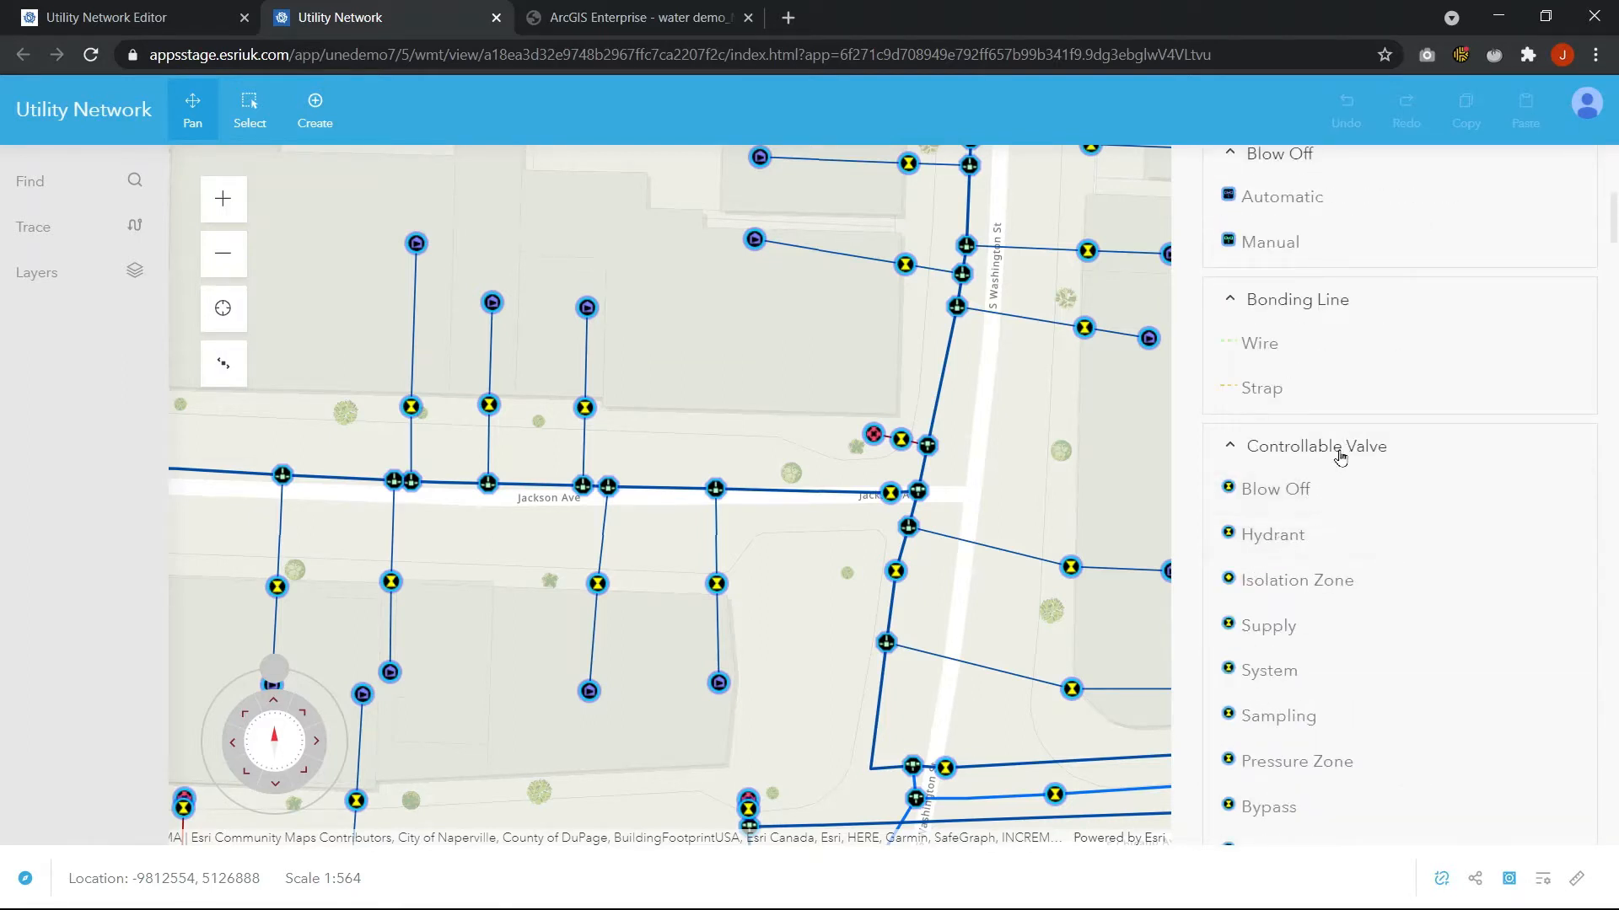
left_click(1273, 536)
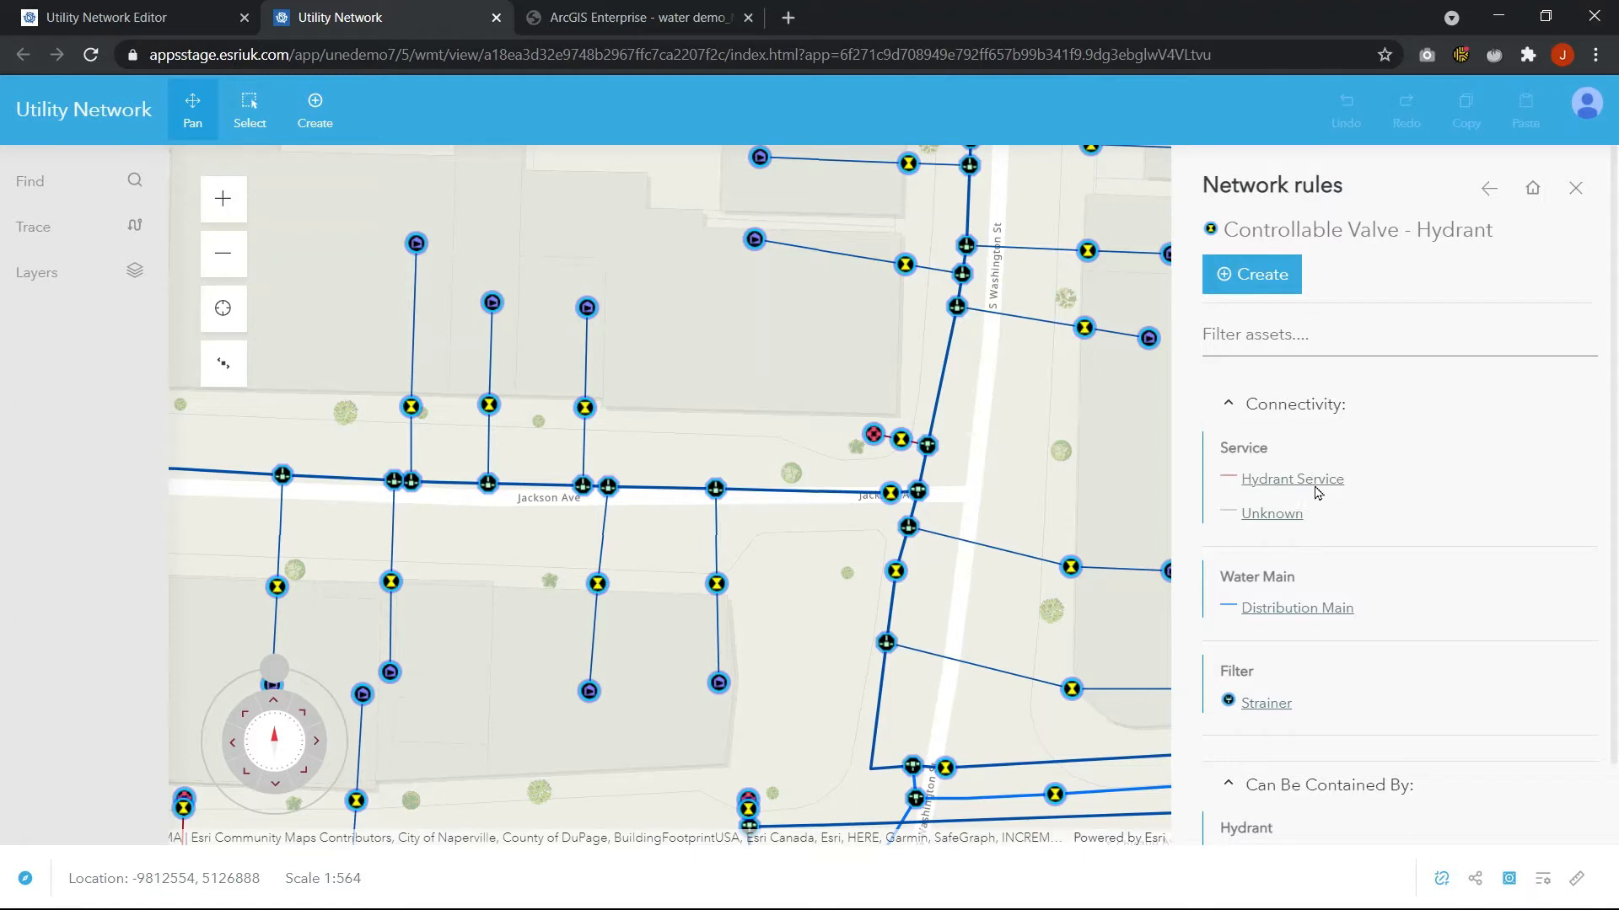
scroll(1372, 523, "down", 1)
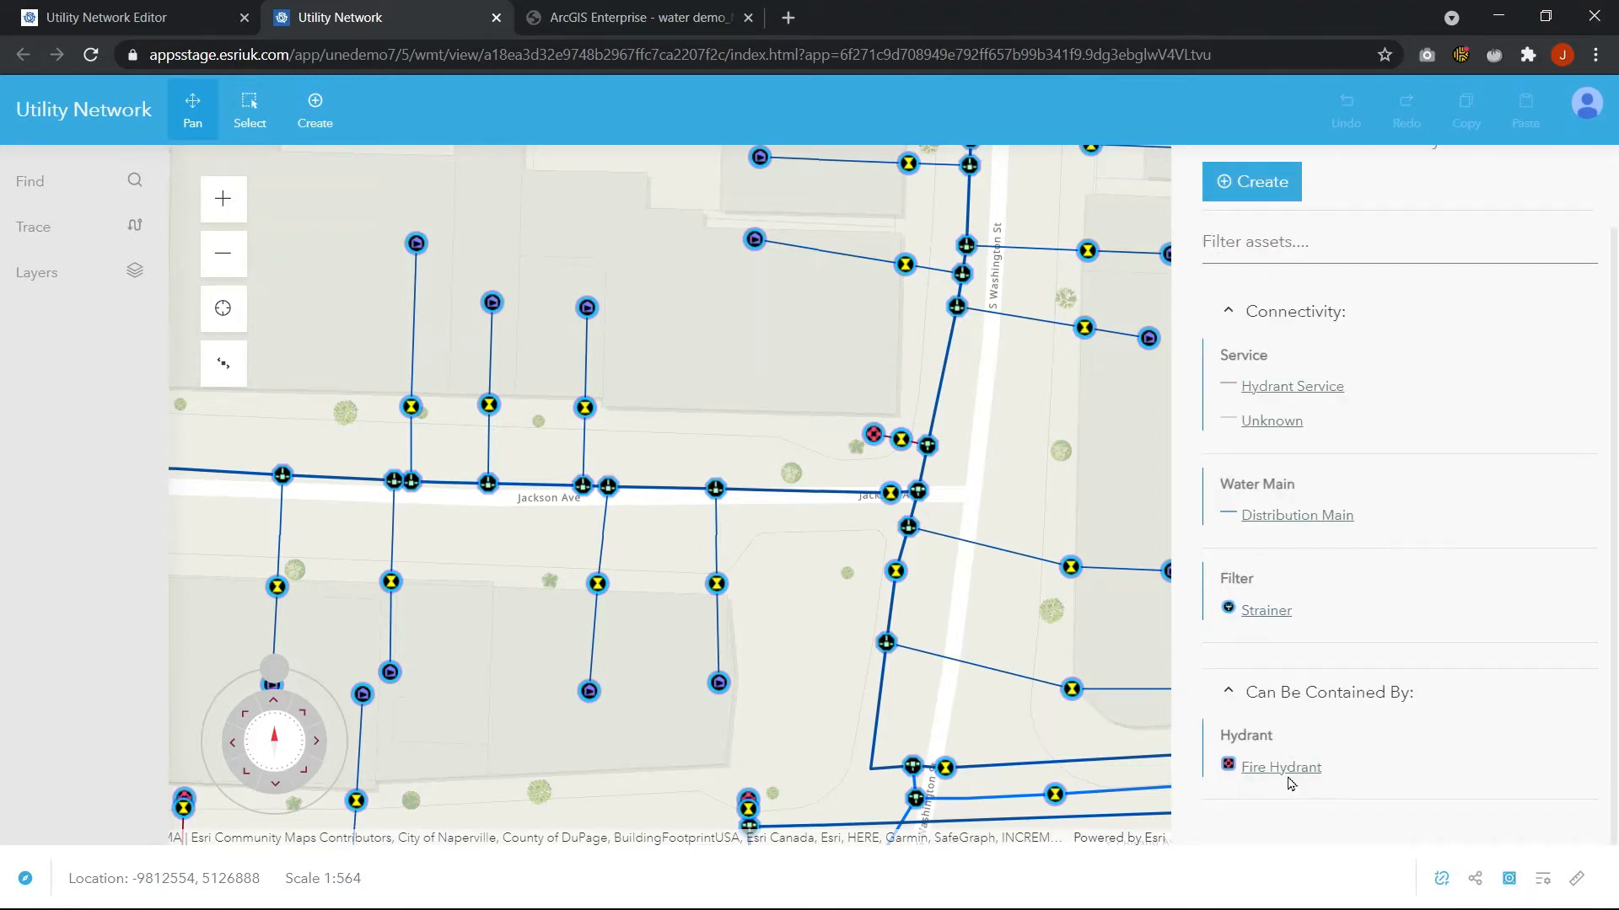
scroll(1356, 506, "up", 1)
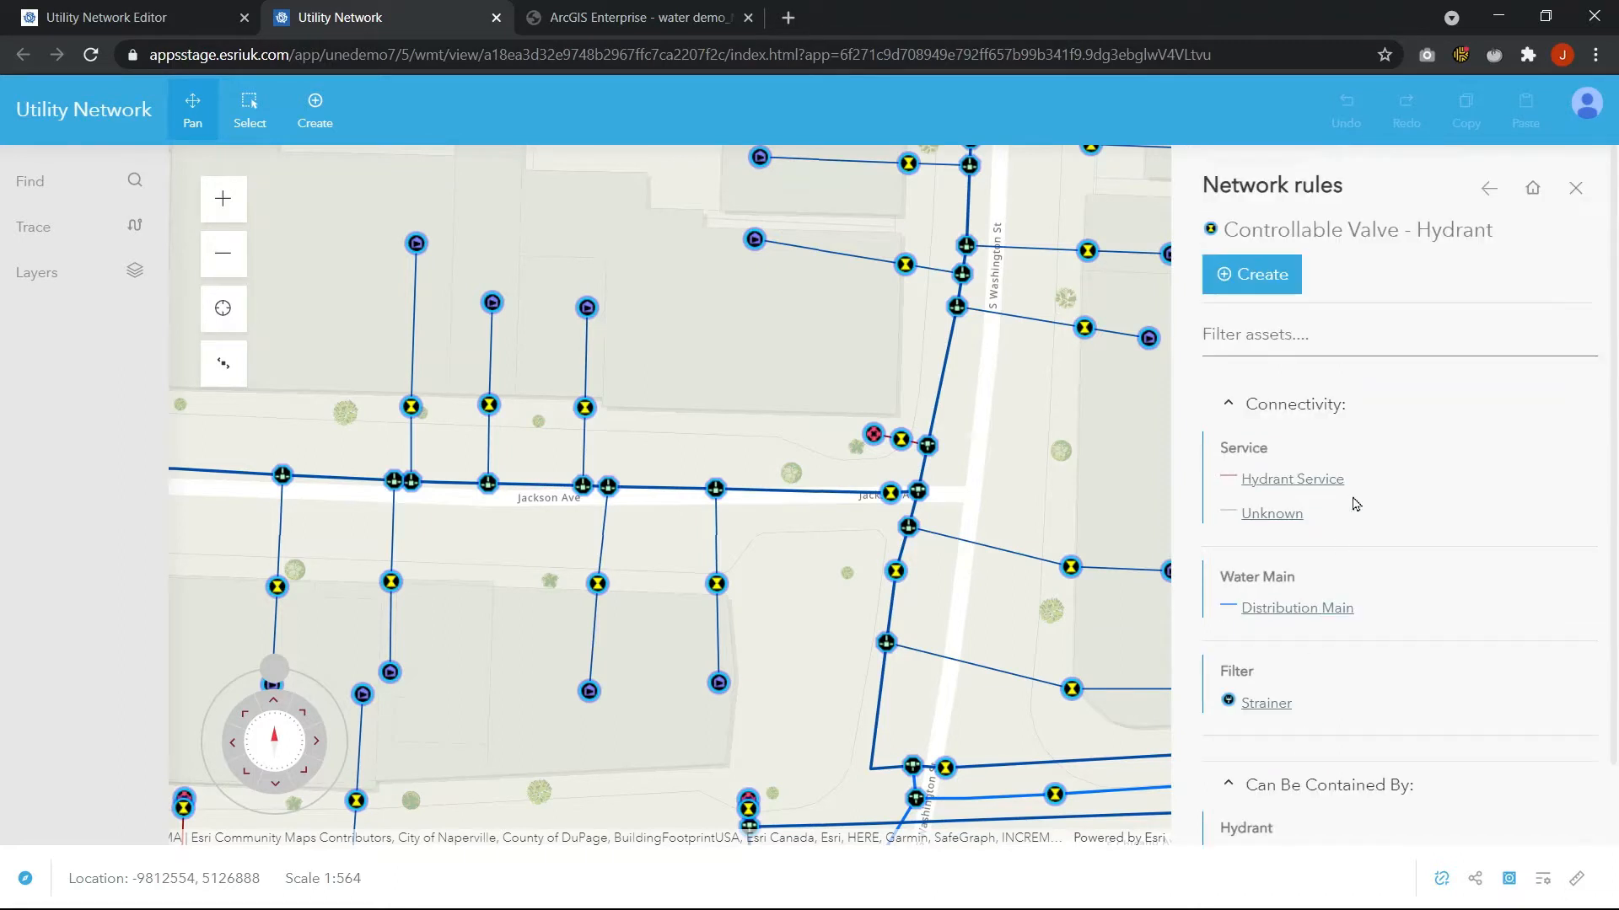
Create a Controllable Valve Hydrant from its network rule, placing it on the hydrant service line north of Jackson Ave
left_click(1261, 284)
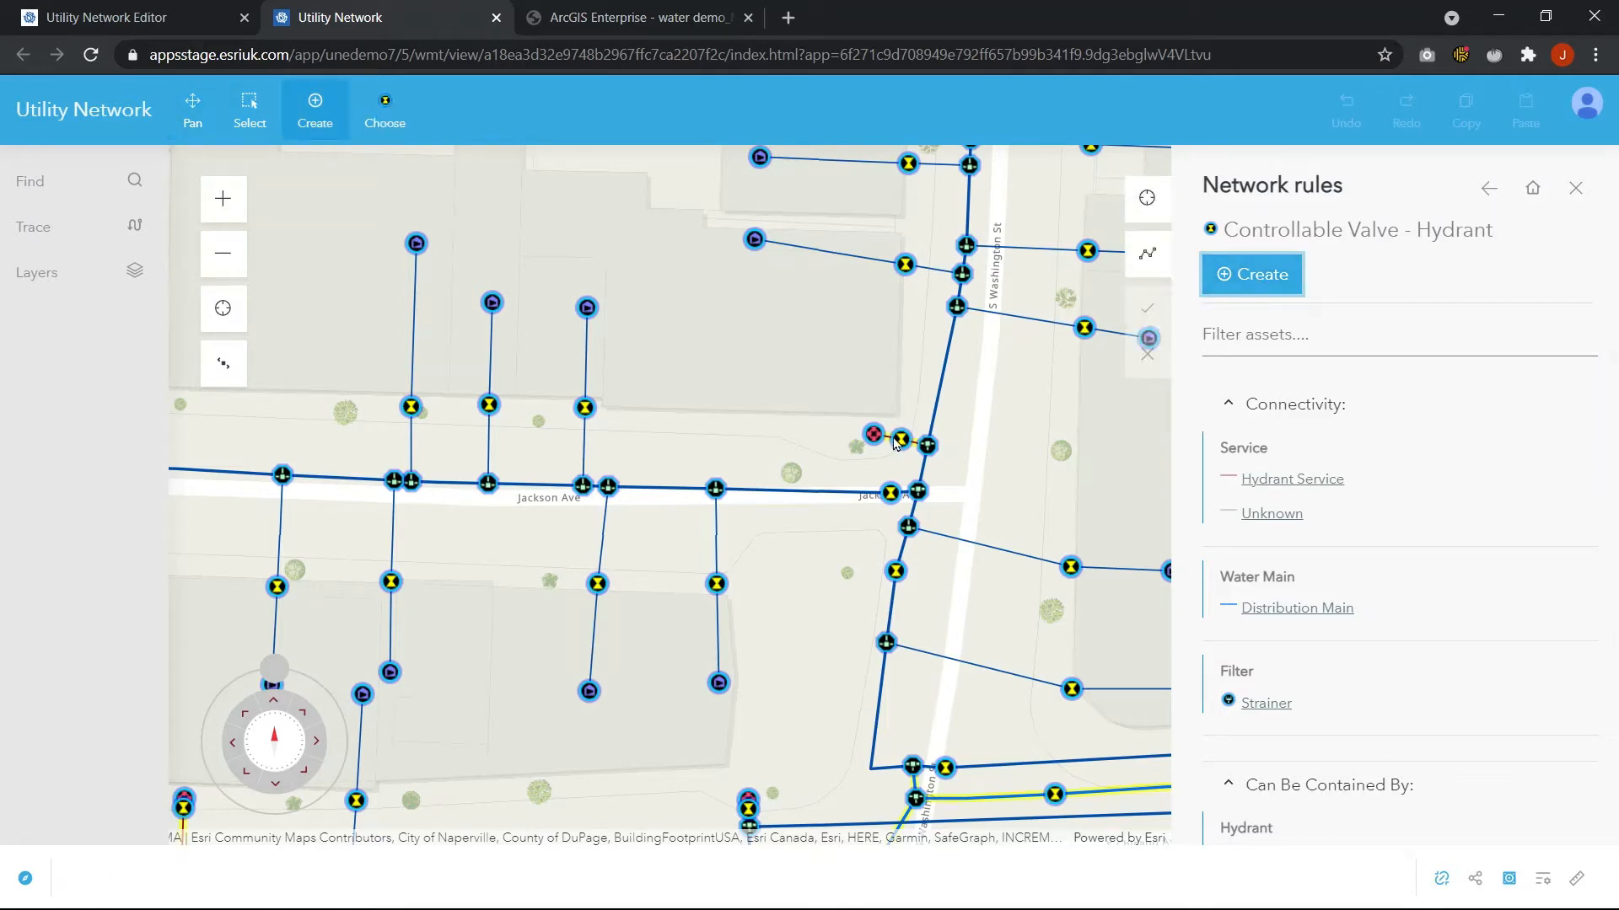
scroll(892, 440, "up", 2)
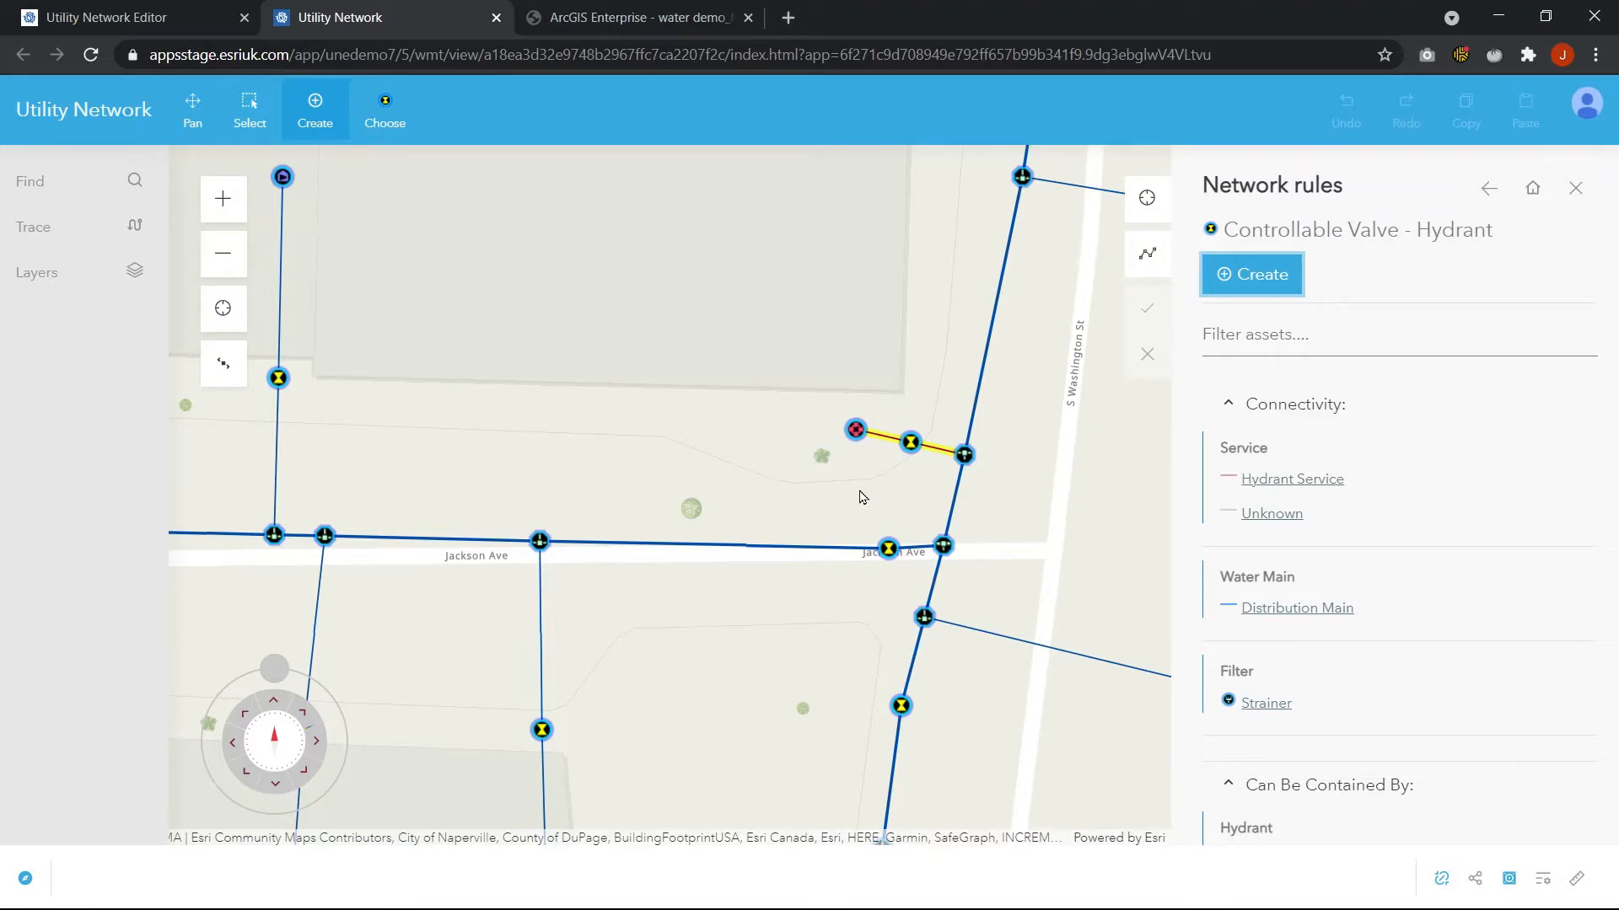
left_click(881, 437)
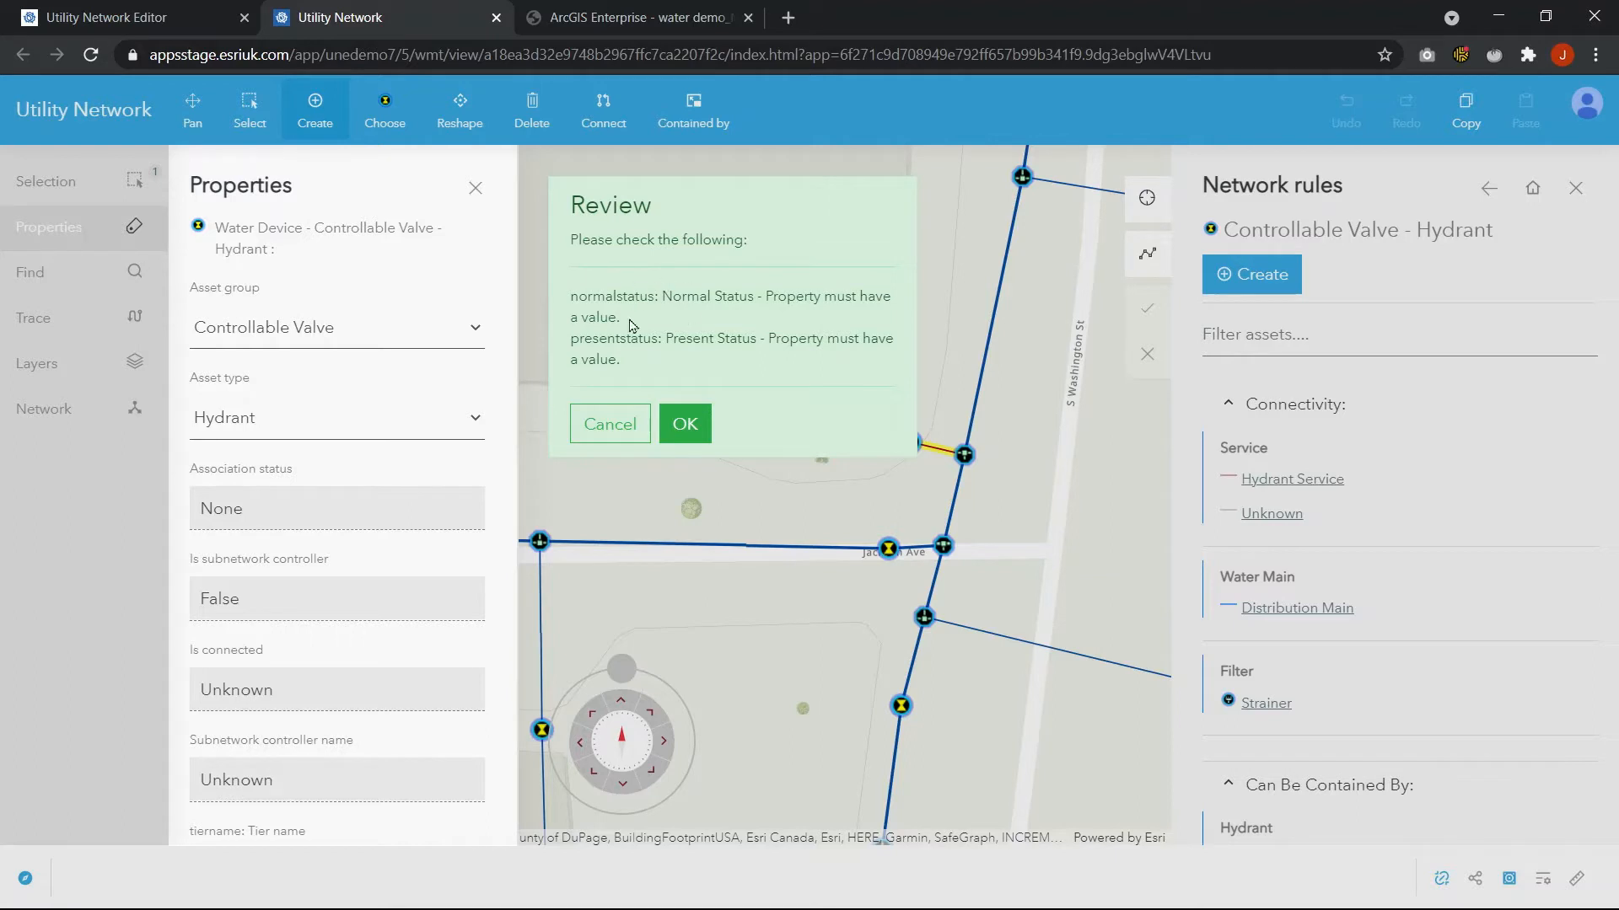
Examine the new valve's Normal Status and Present Status properties in the properties panel
scroll(499, 259, "down", 1)
scroll(499, 259, "down", 10)
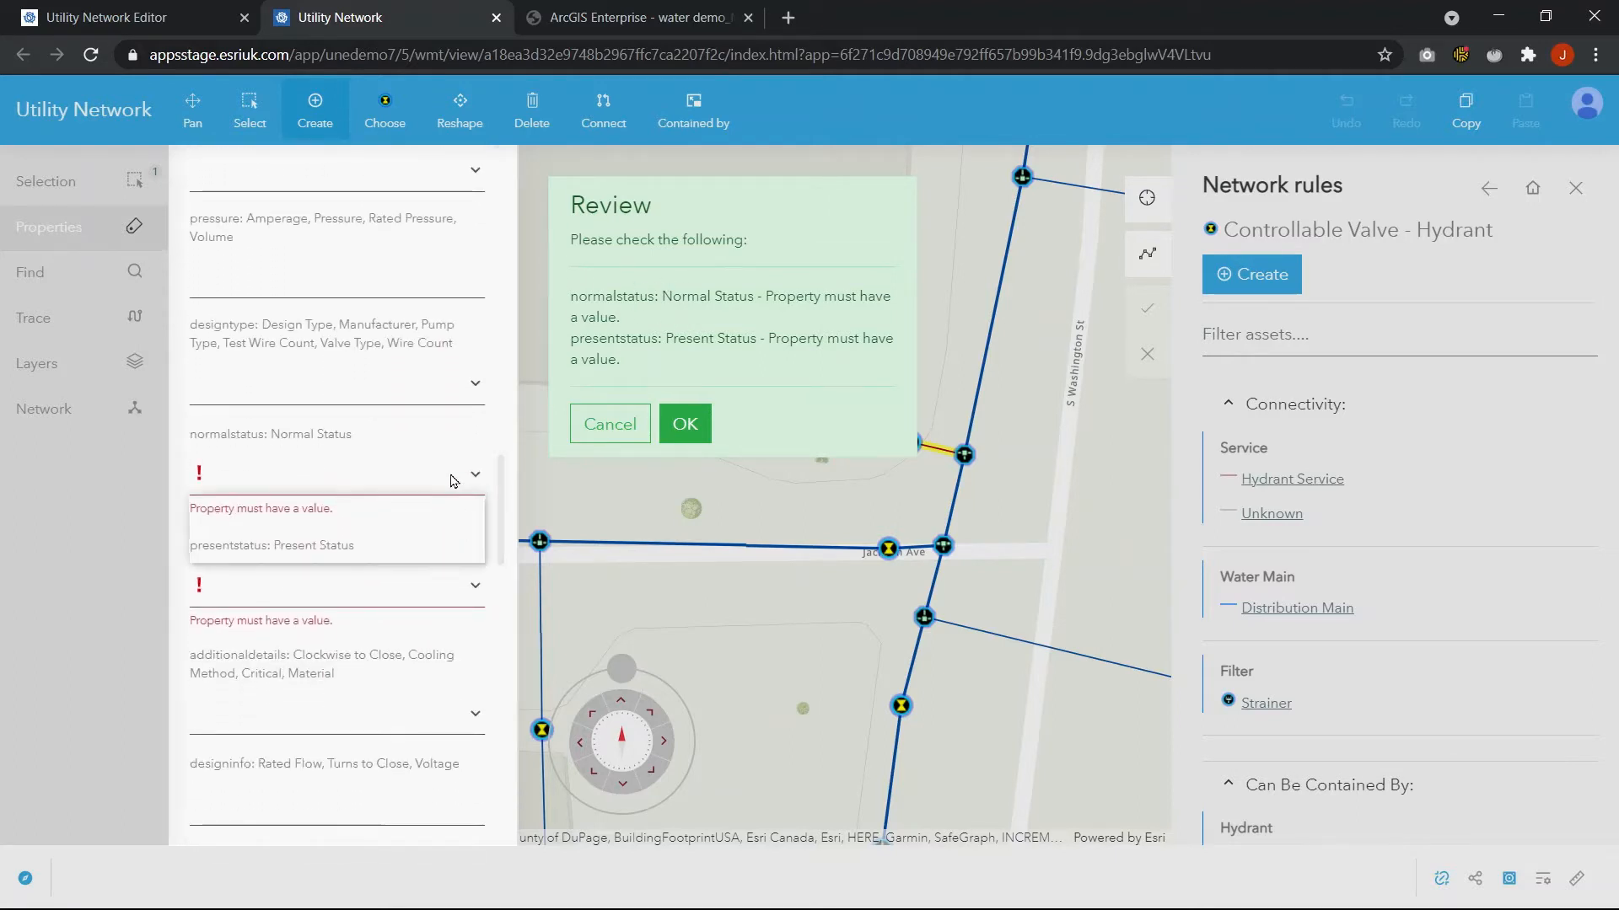
left_click(451, 481)
left_click(453, 480)
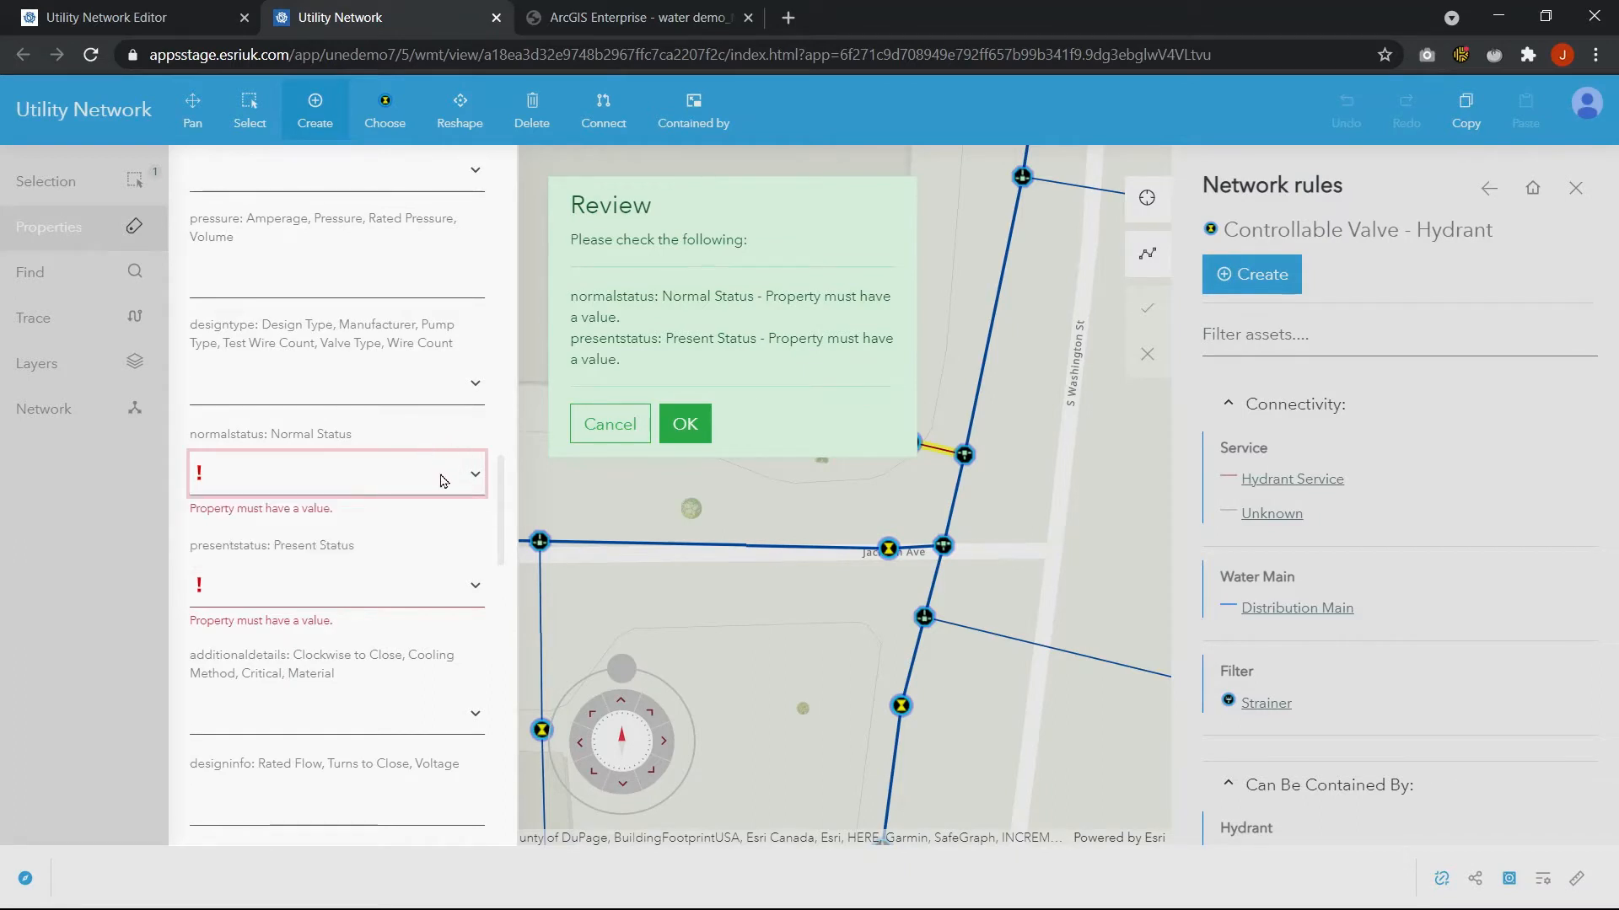
scroll(497, 493, "down", 2)
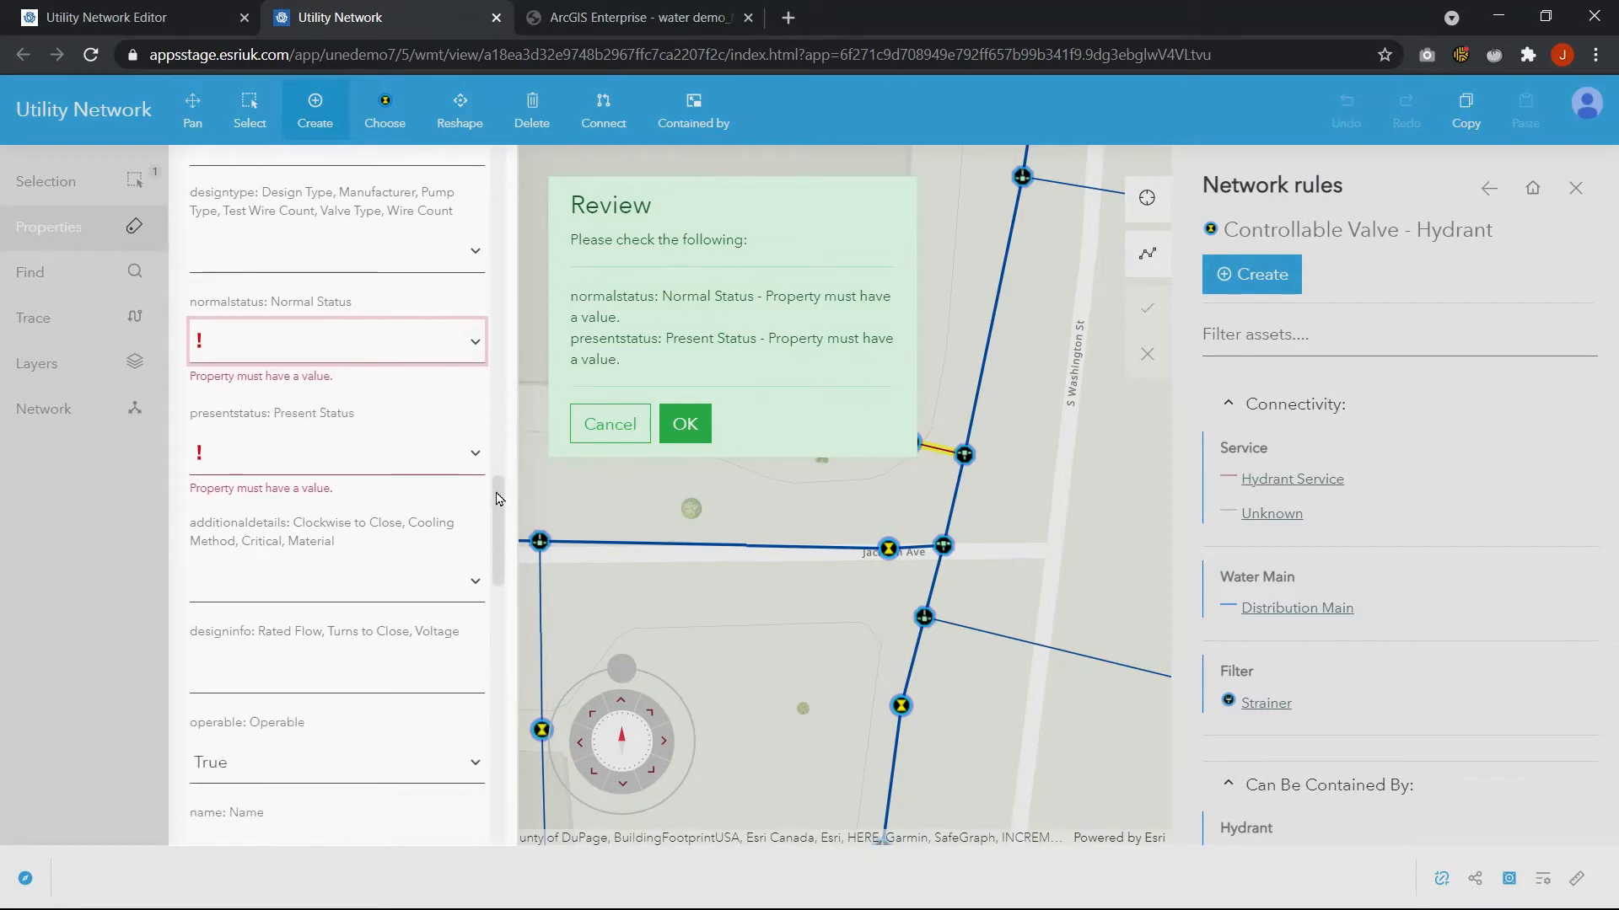
Cancel the review of the new valve's properties and close the network rules panel
left_click(610, 424)
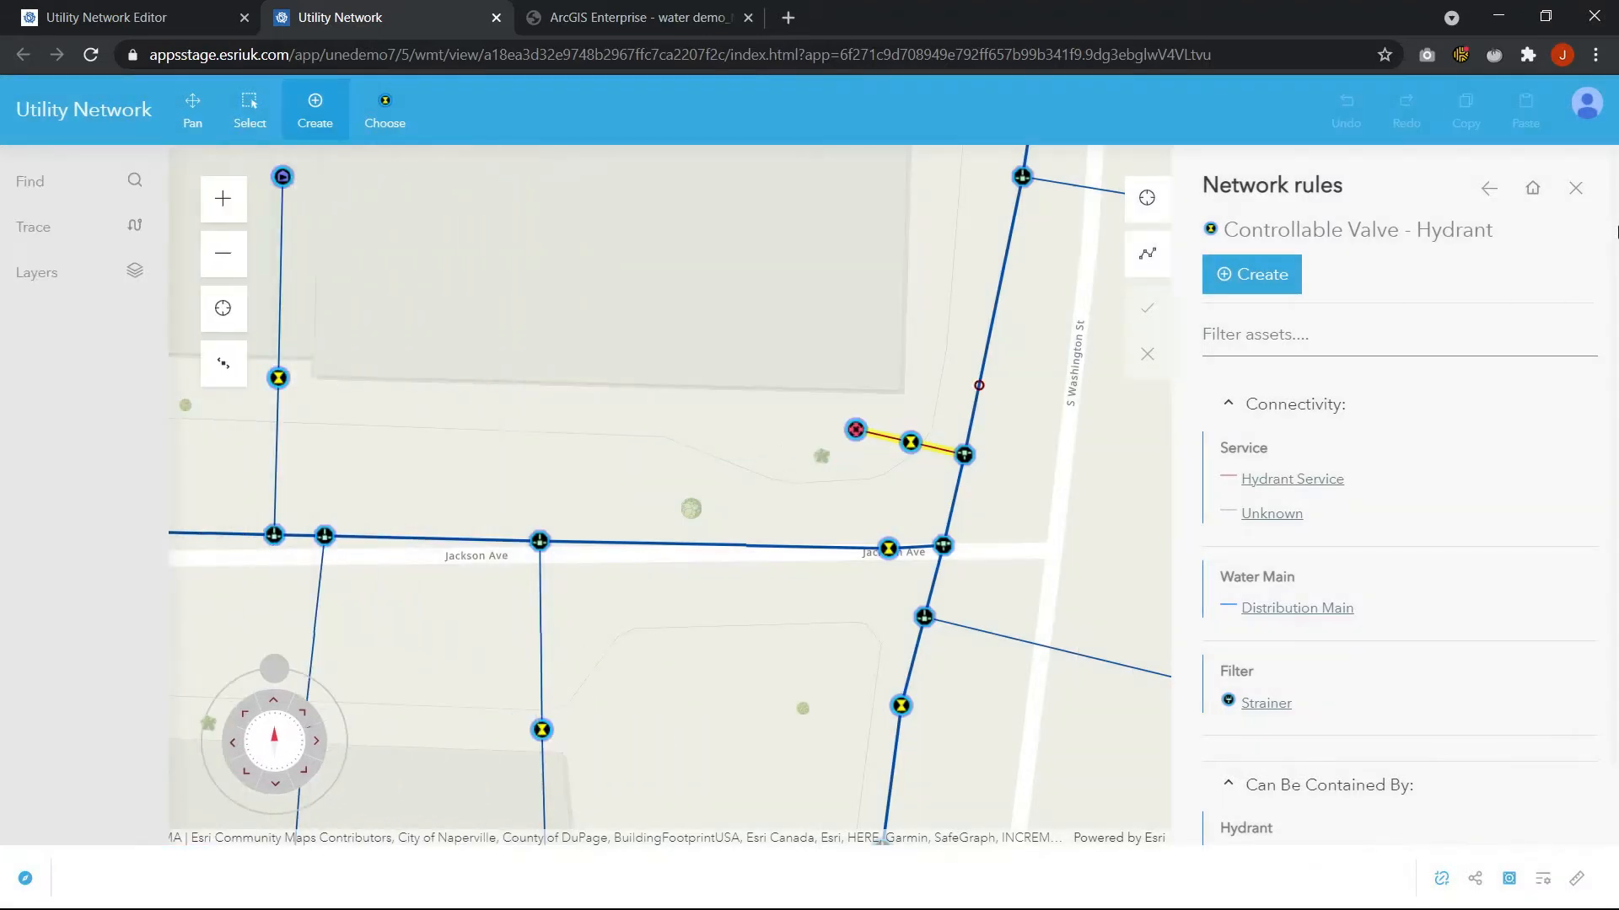
left_click(1575, 188)
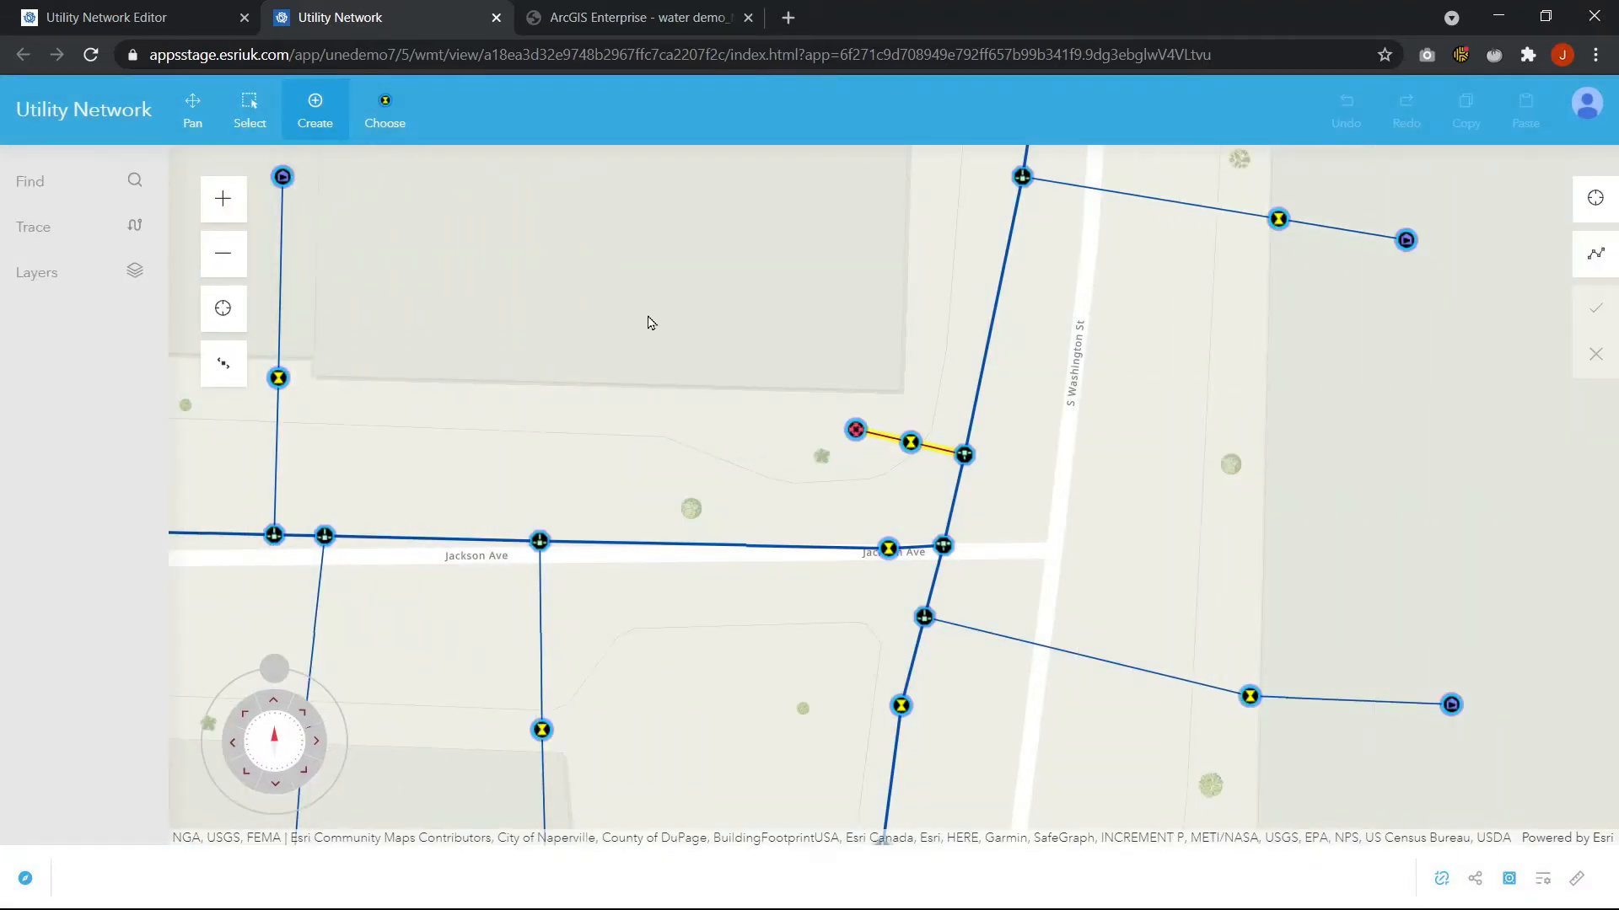
Open the Trace panel and check the available trace types, then close it
left_click(221, 375)
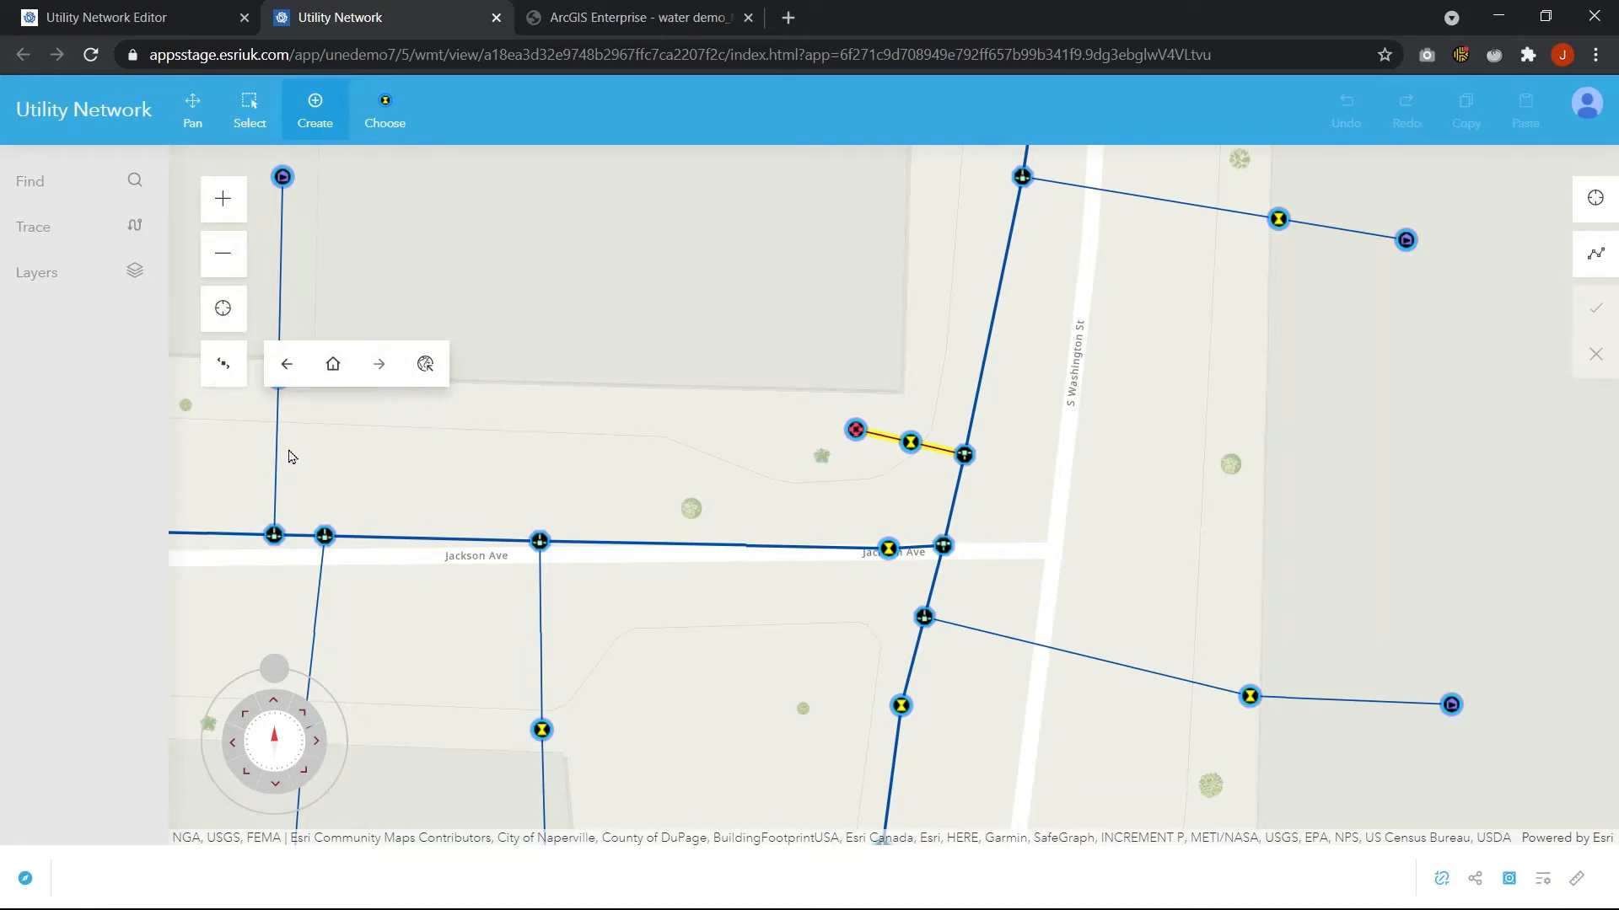
left_click(319, 381)
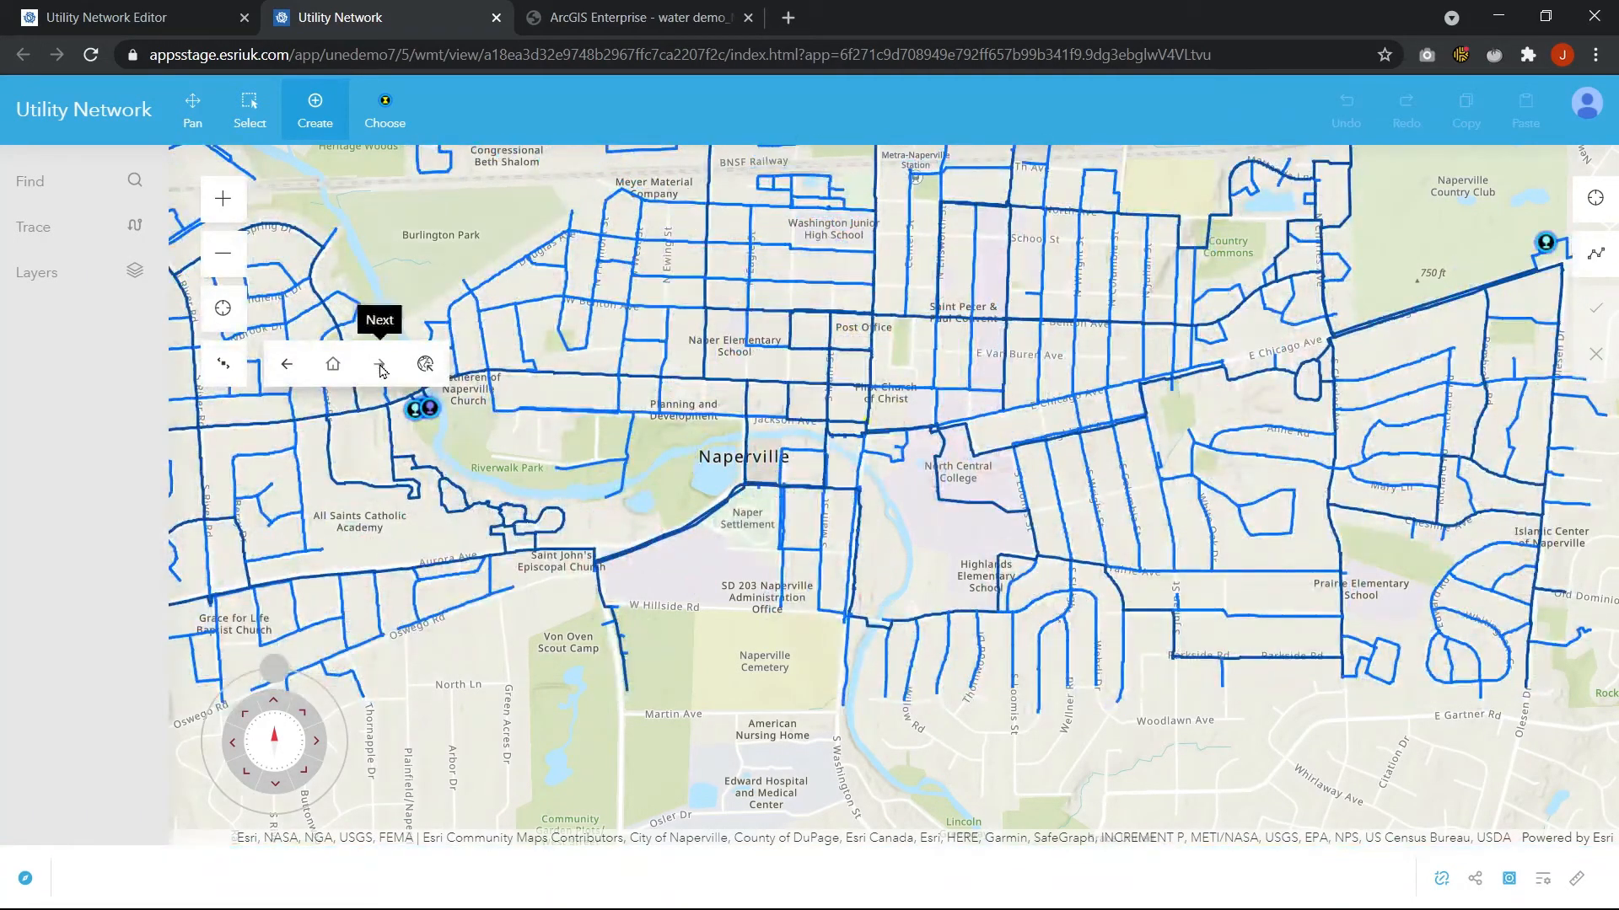
left_click(287, 363)
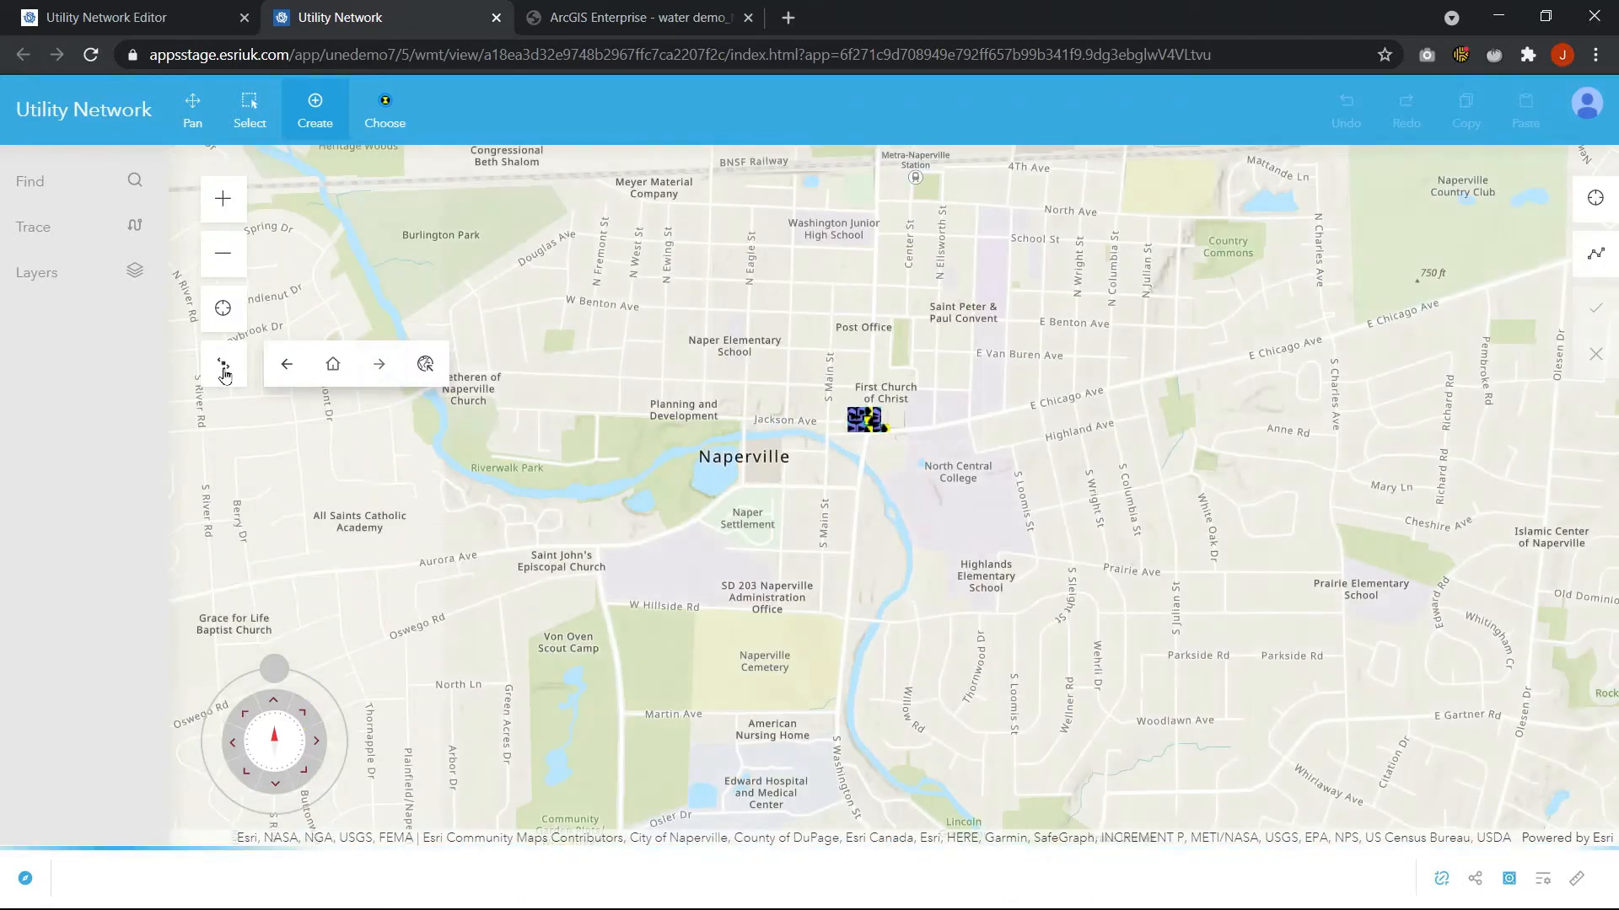
left_click(223, 369)
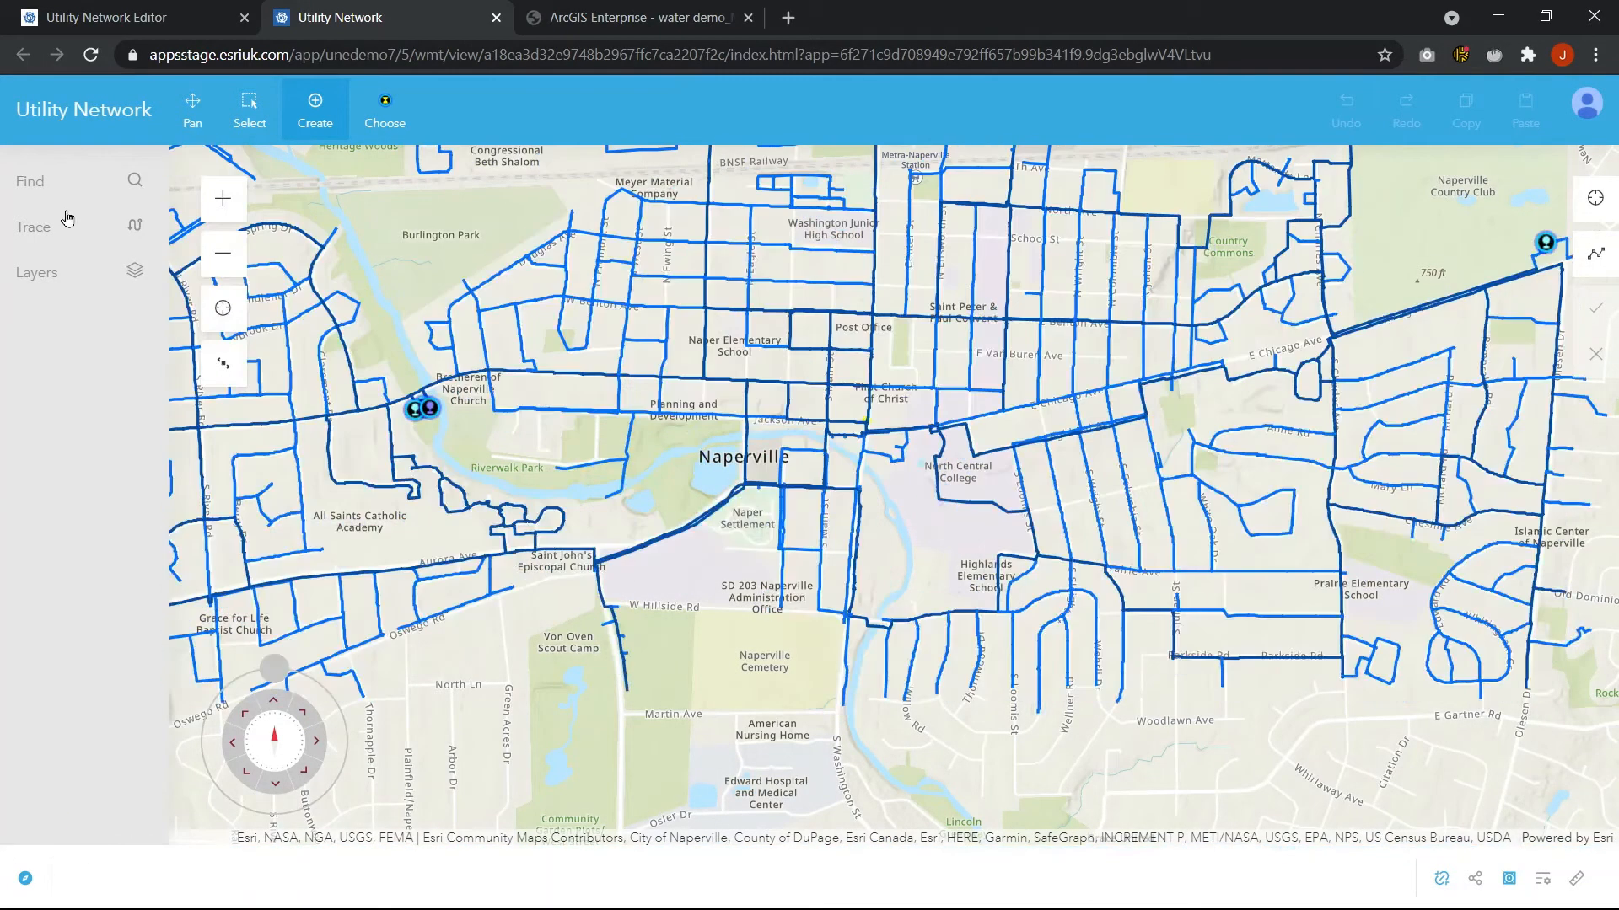
left_click(68, 229)
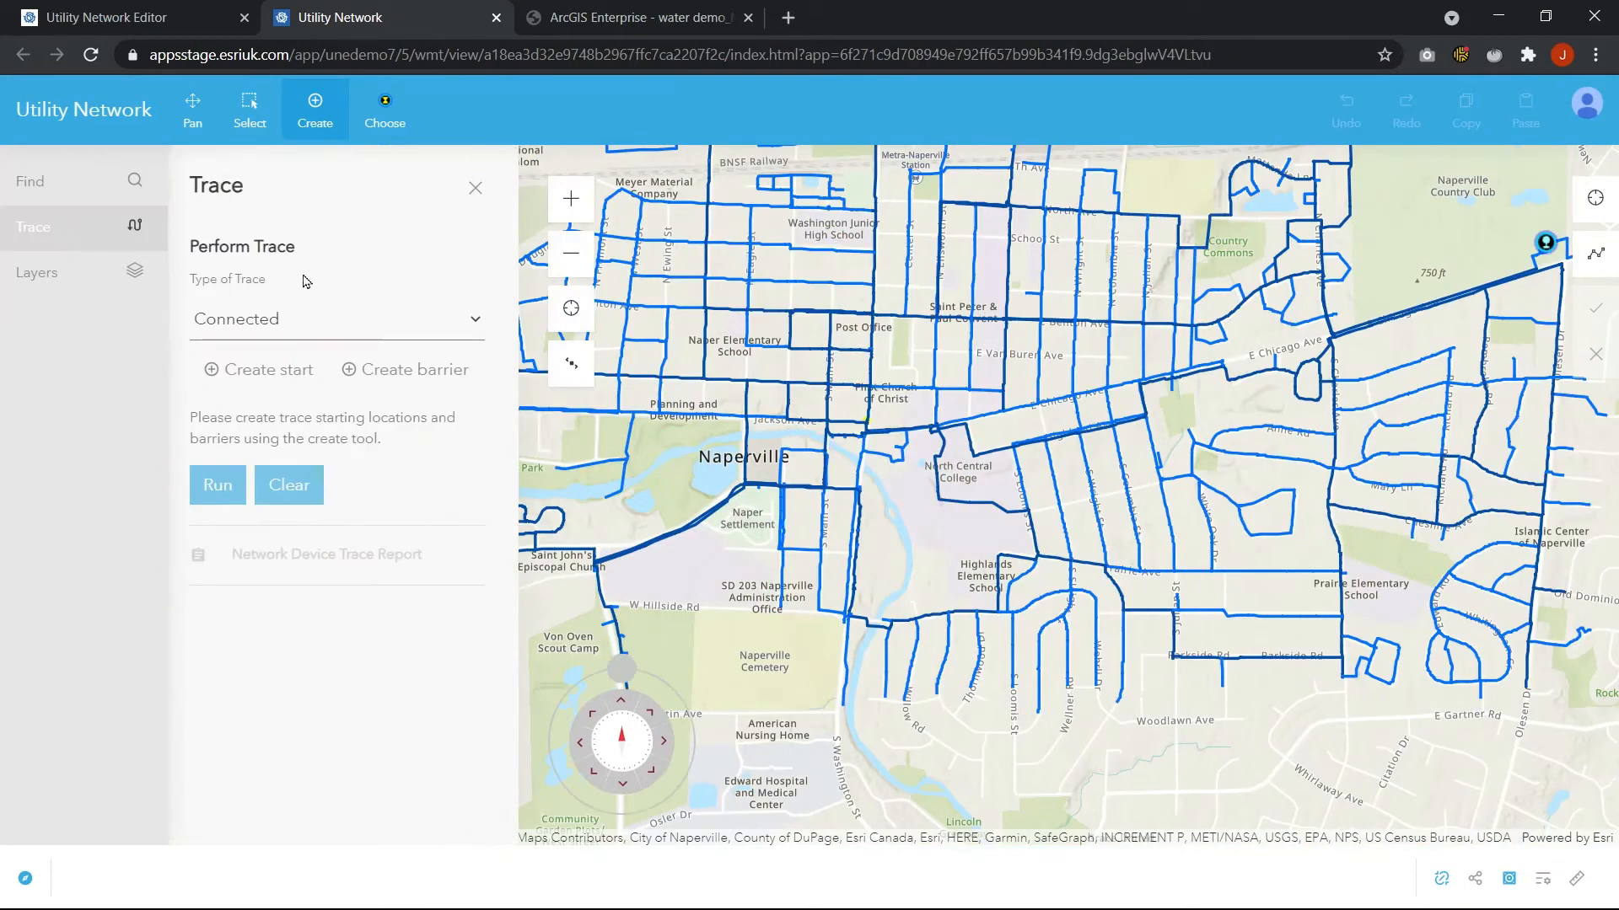
left_click(256, 325)
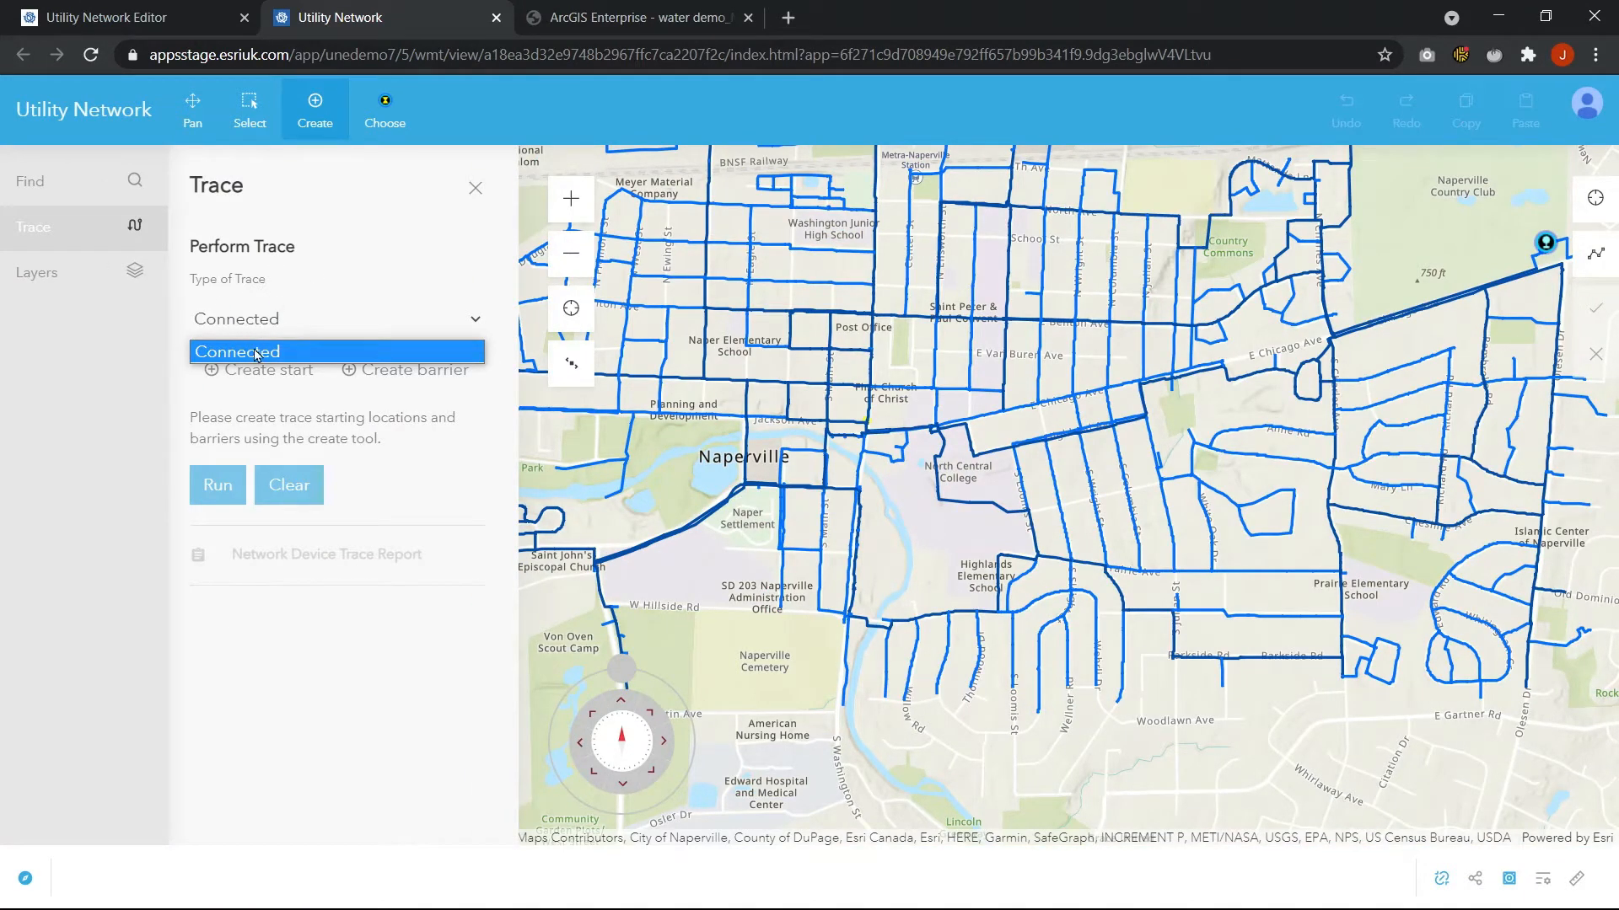
left_click(243, 329)
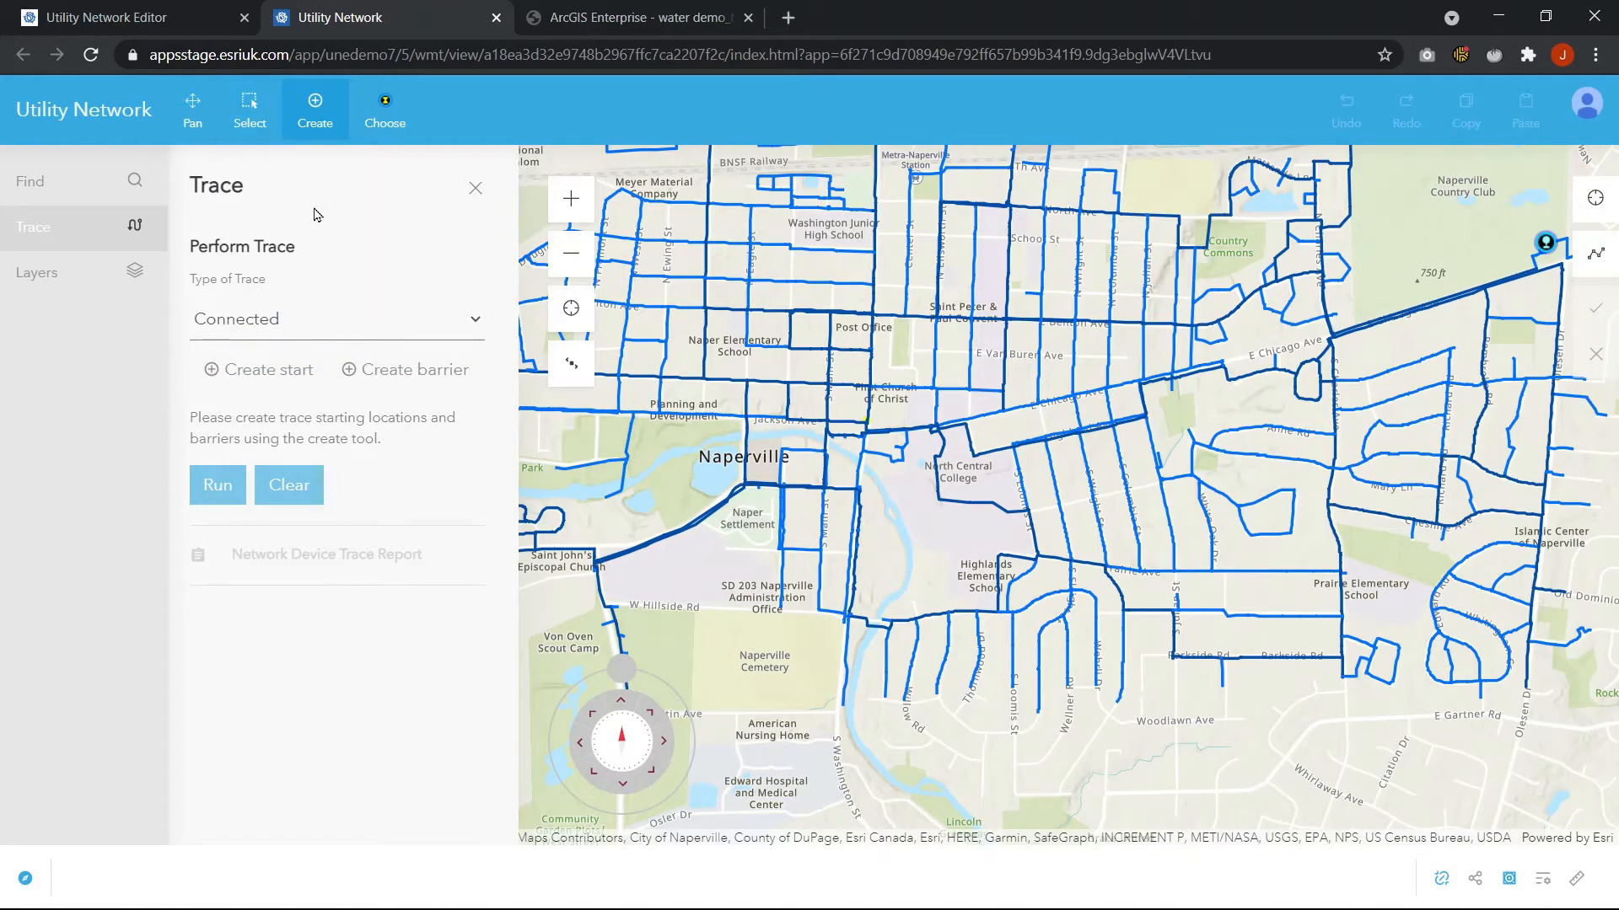
left_click(472, 190)
Open the Versioning panel from the user menu and check the versions available to switch to
left_click(1589, 112)
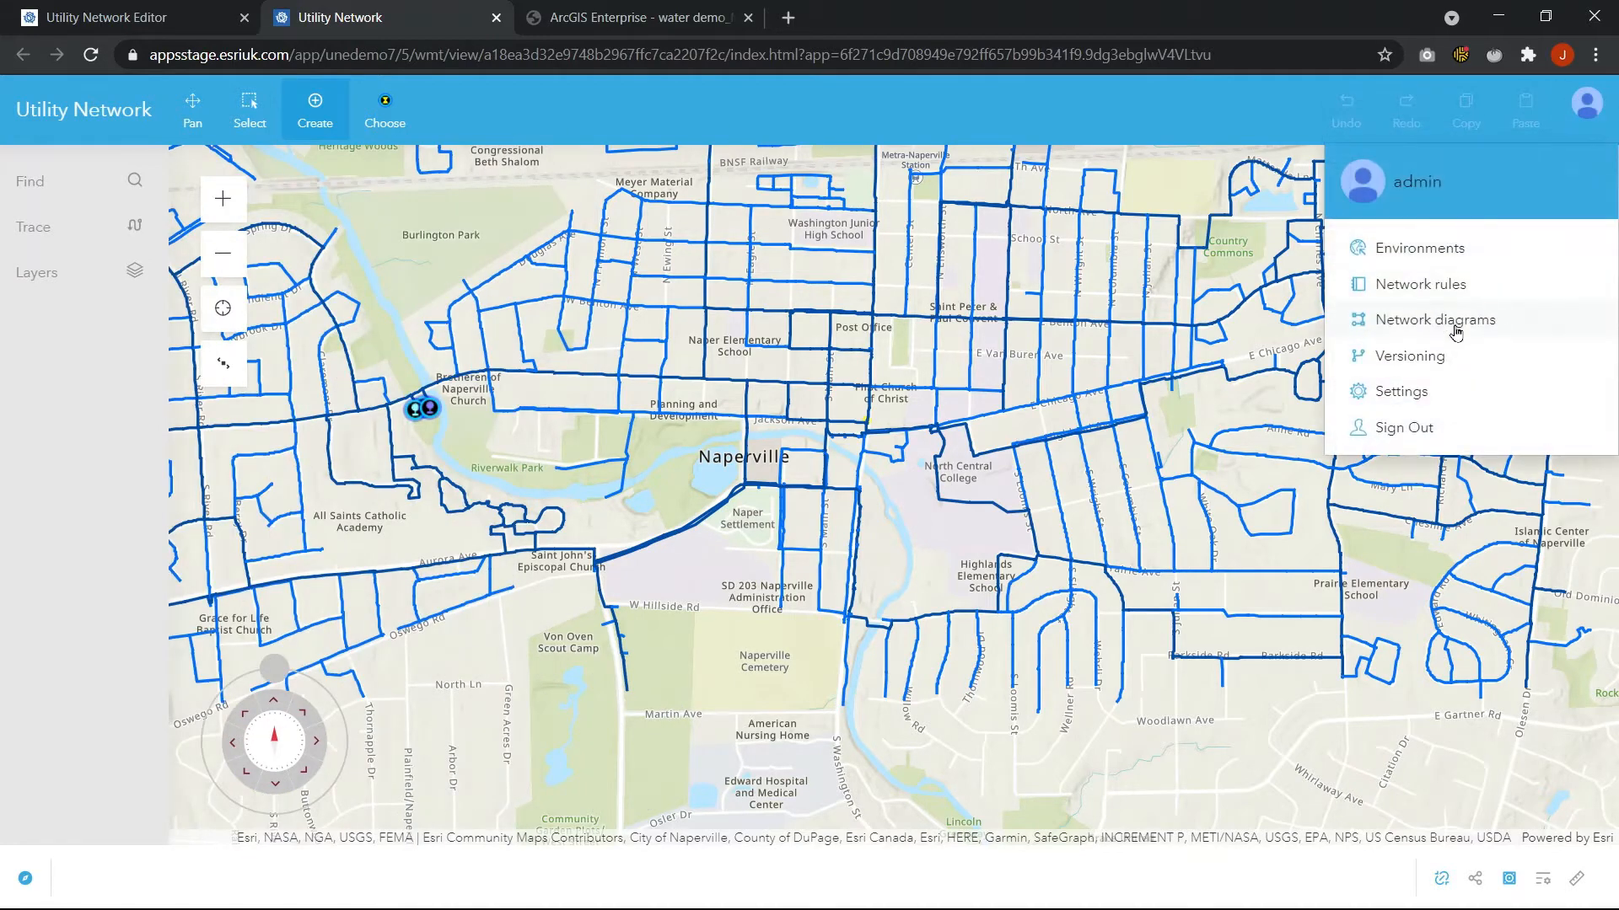
left_click(1423, 361)
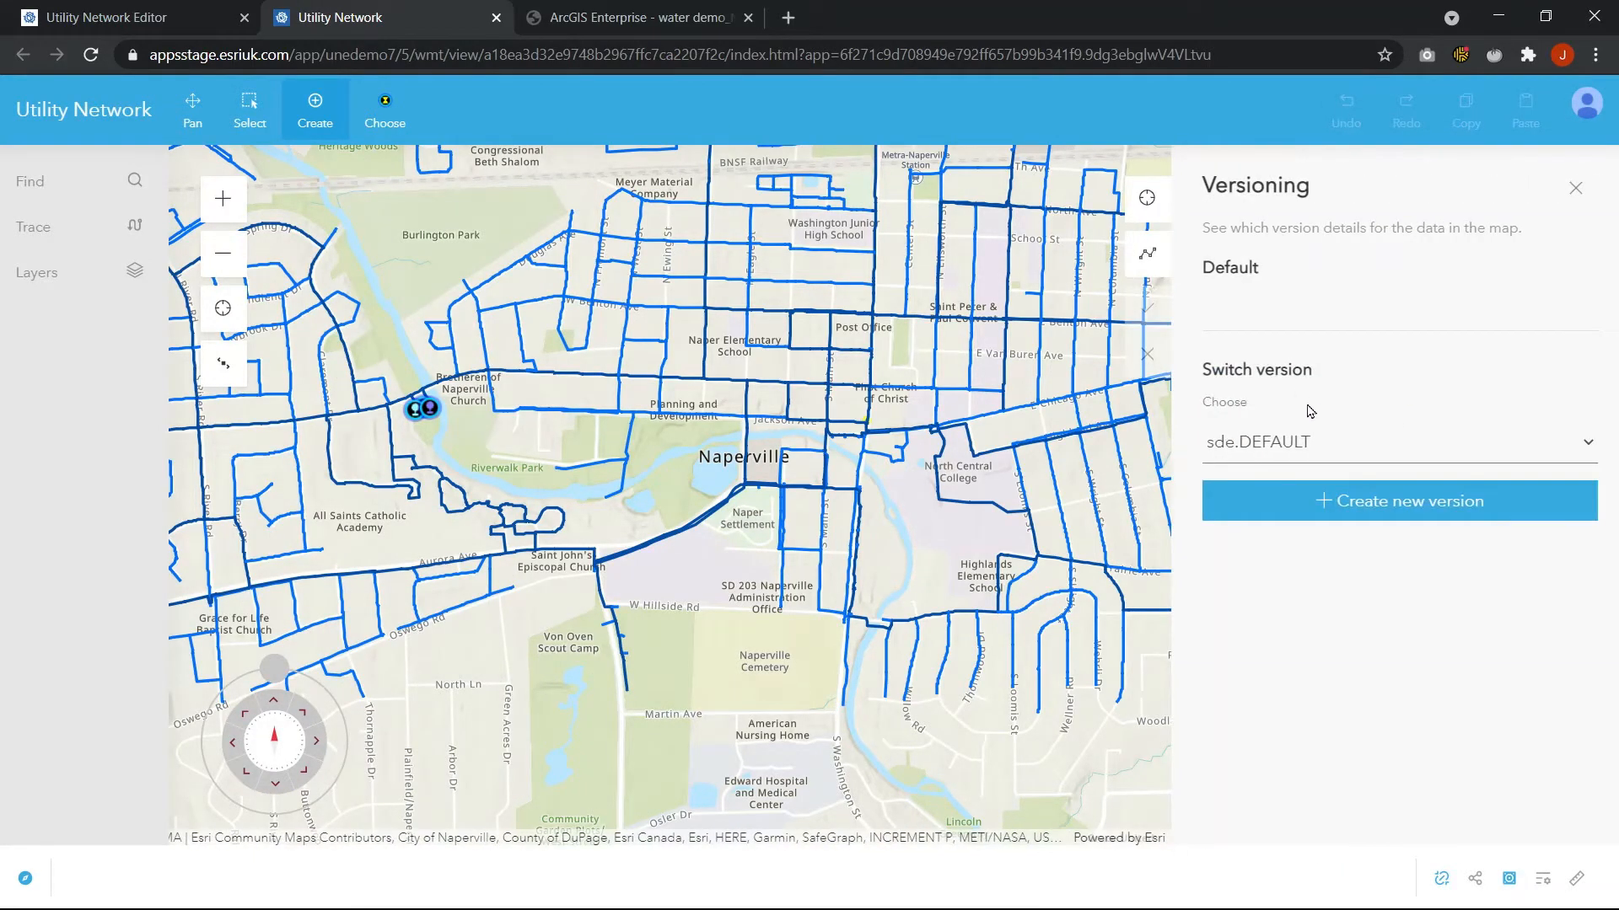
left_click(1333, 441)
left_click(1333, 441)
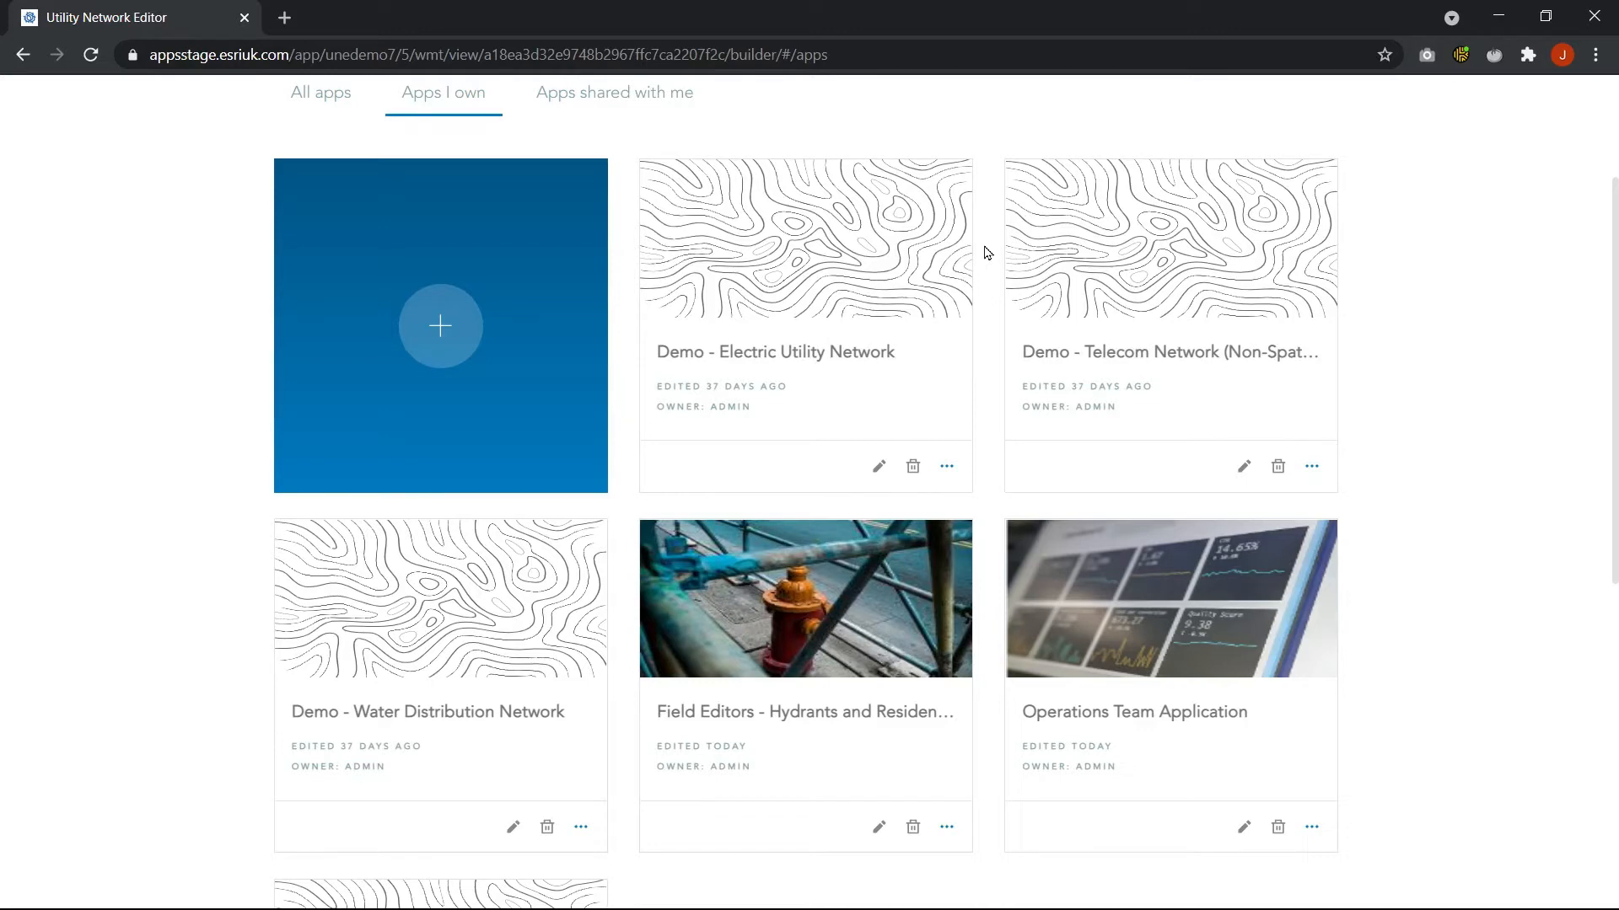
Open the Field Editors hydrants app in the builder and review the Create tool's managed feature templates
left_click(878, 827)
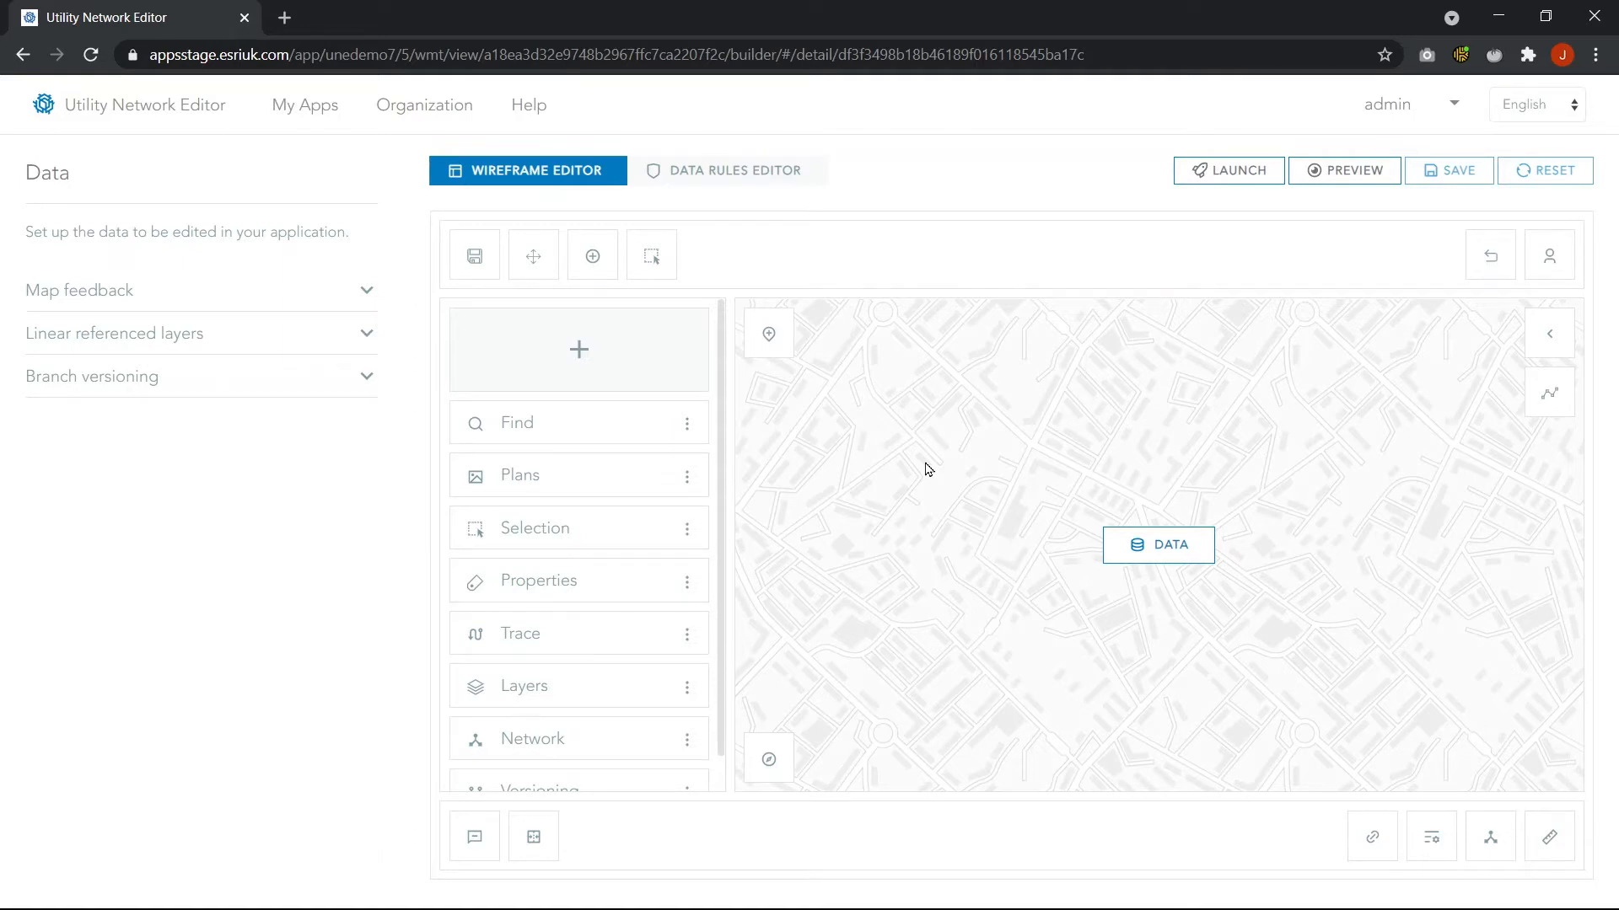
left_click(591, 252)
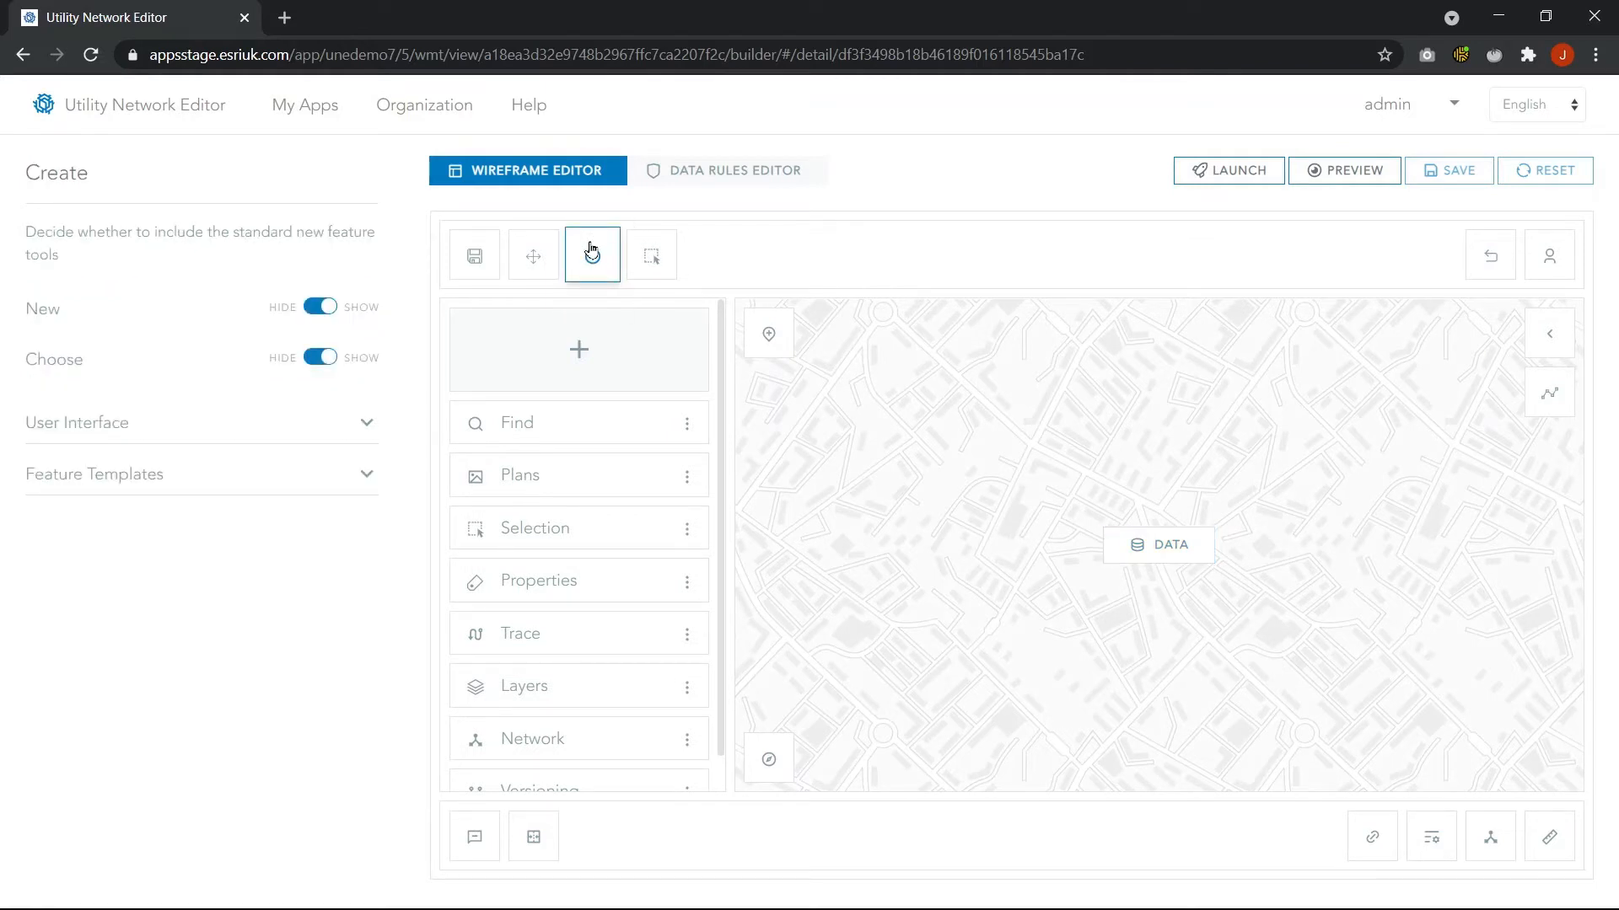
left_click(352, 477)
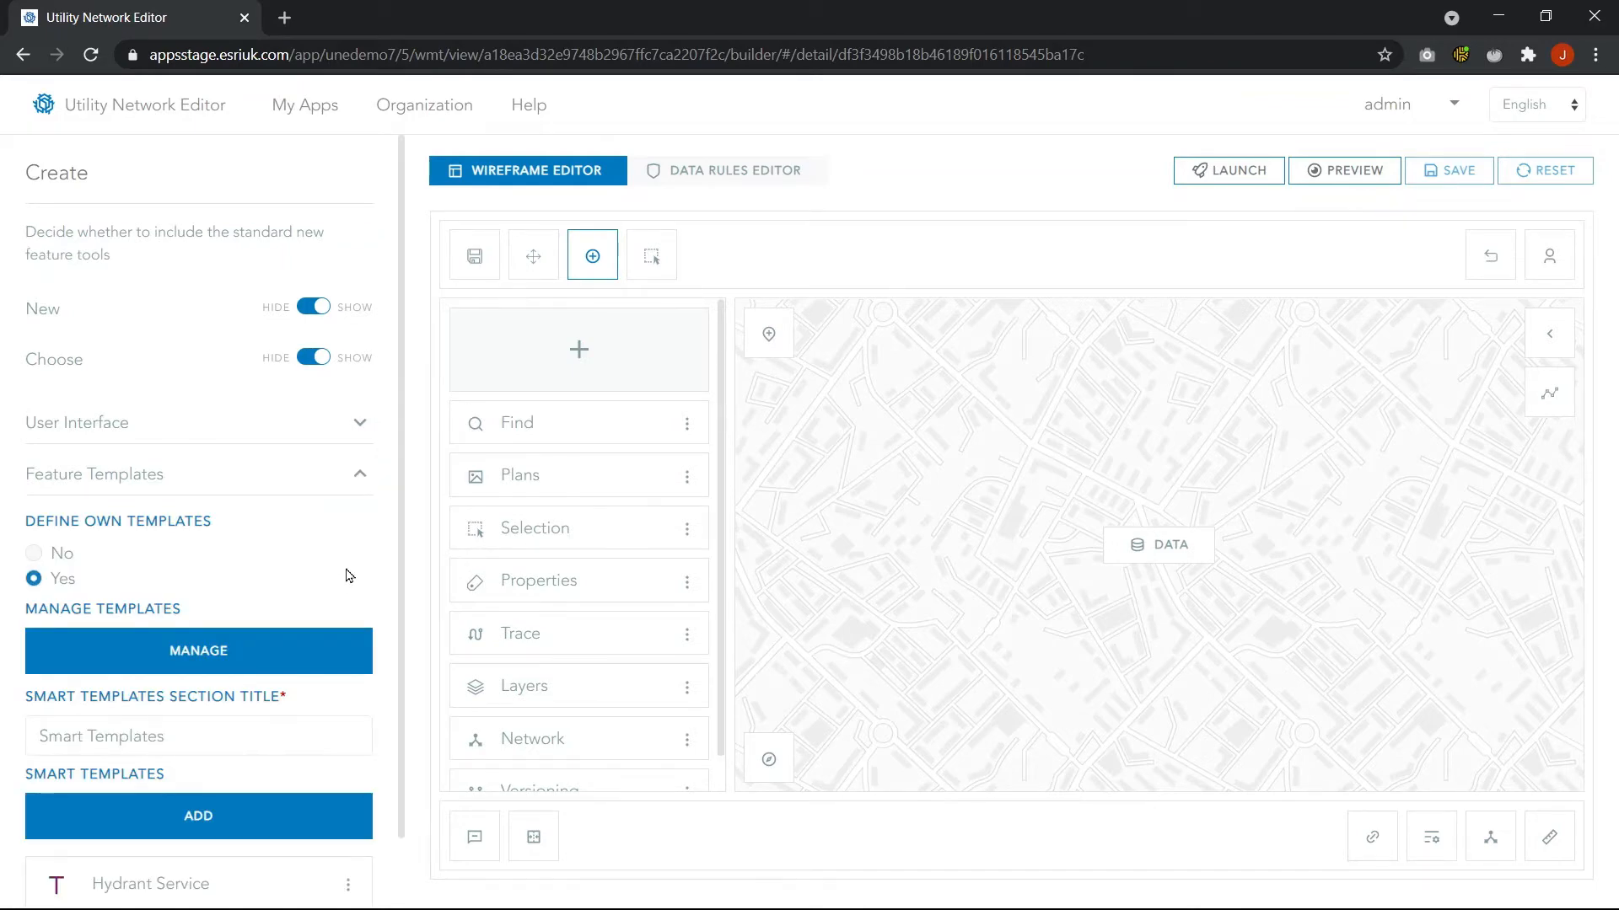
left_click(284, 655)
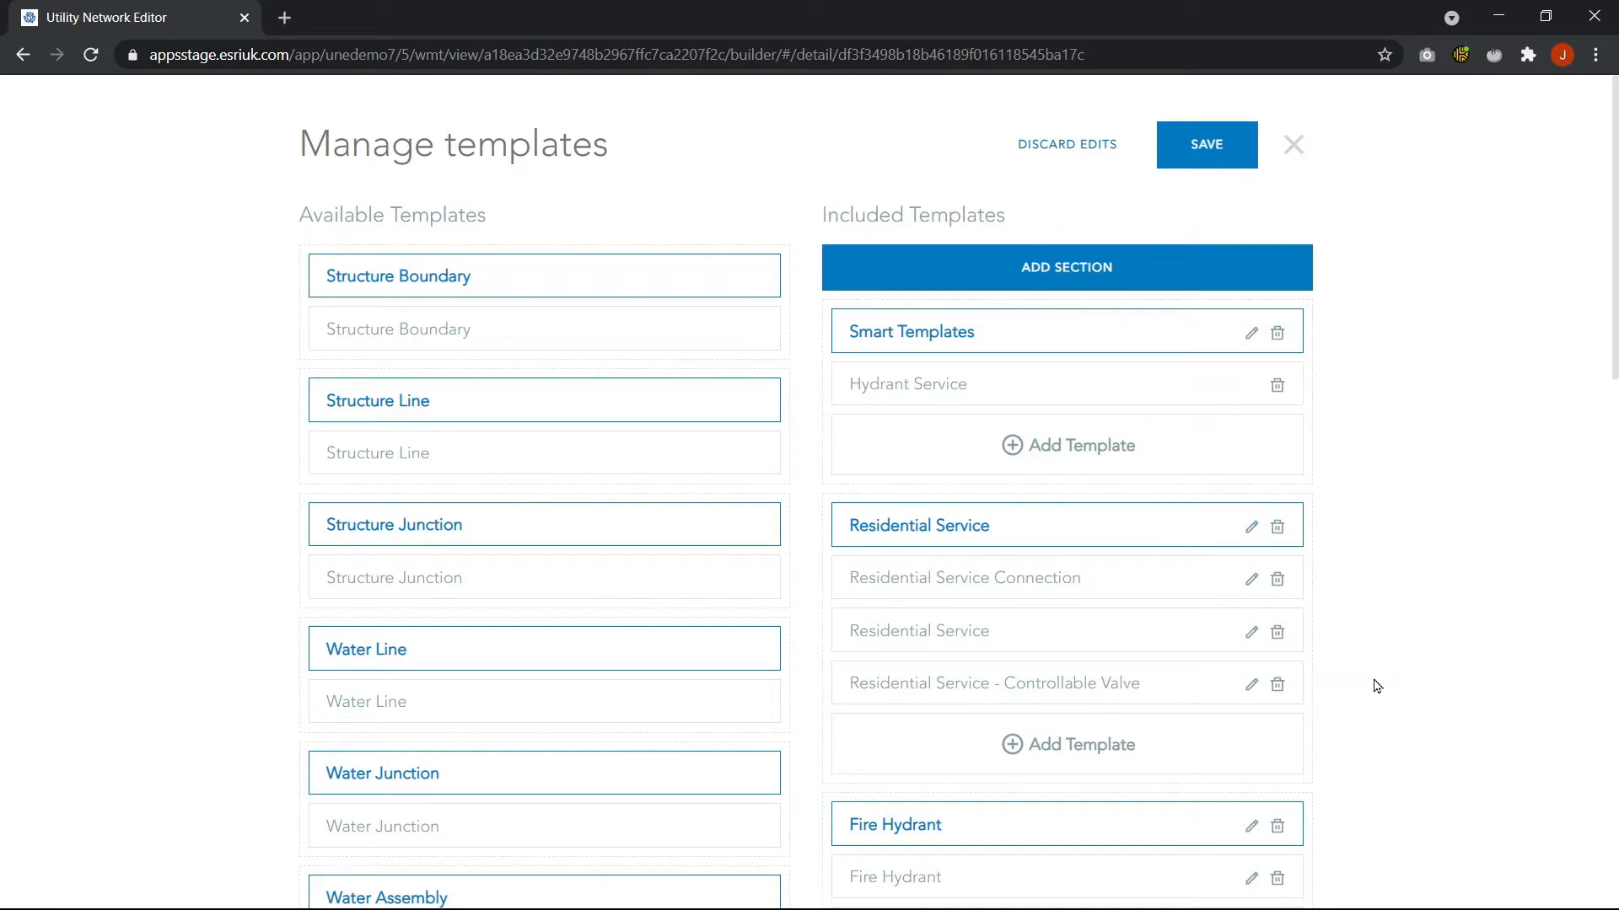
scroll(1374, 687, "down", 4)
scroll(1371, 712, "down", 2)
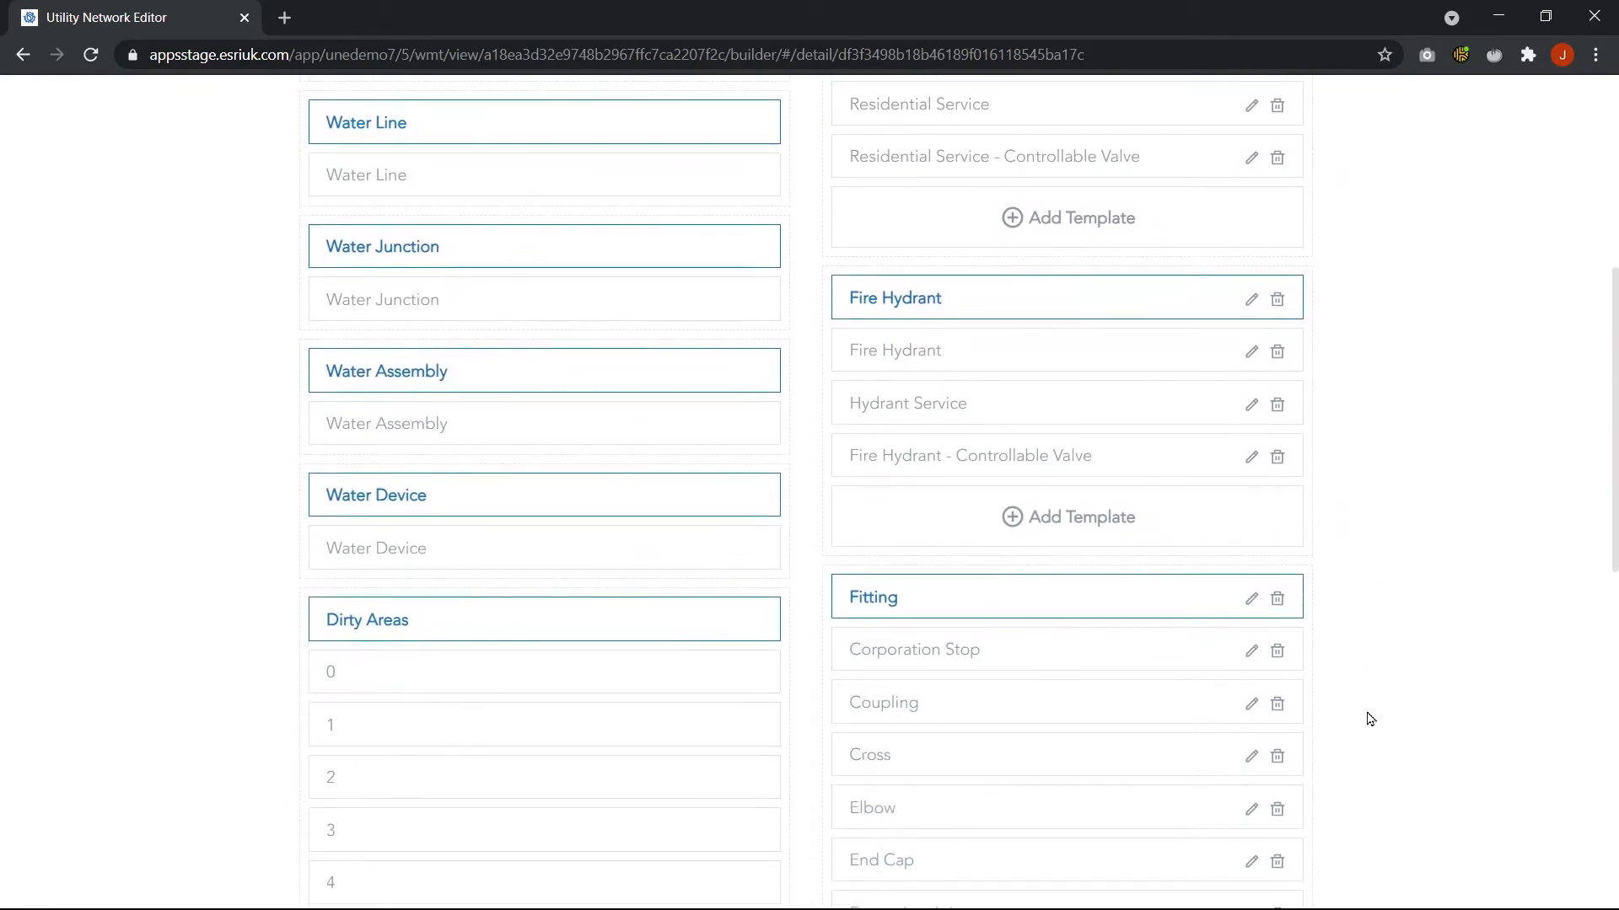
scroll(1366, 716, "up", 6)
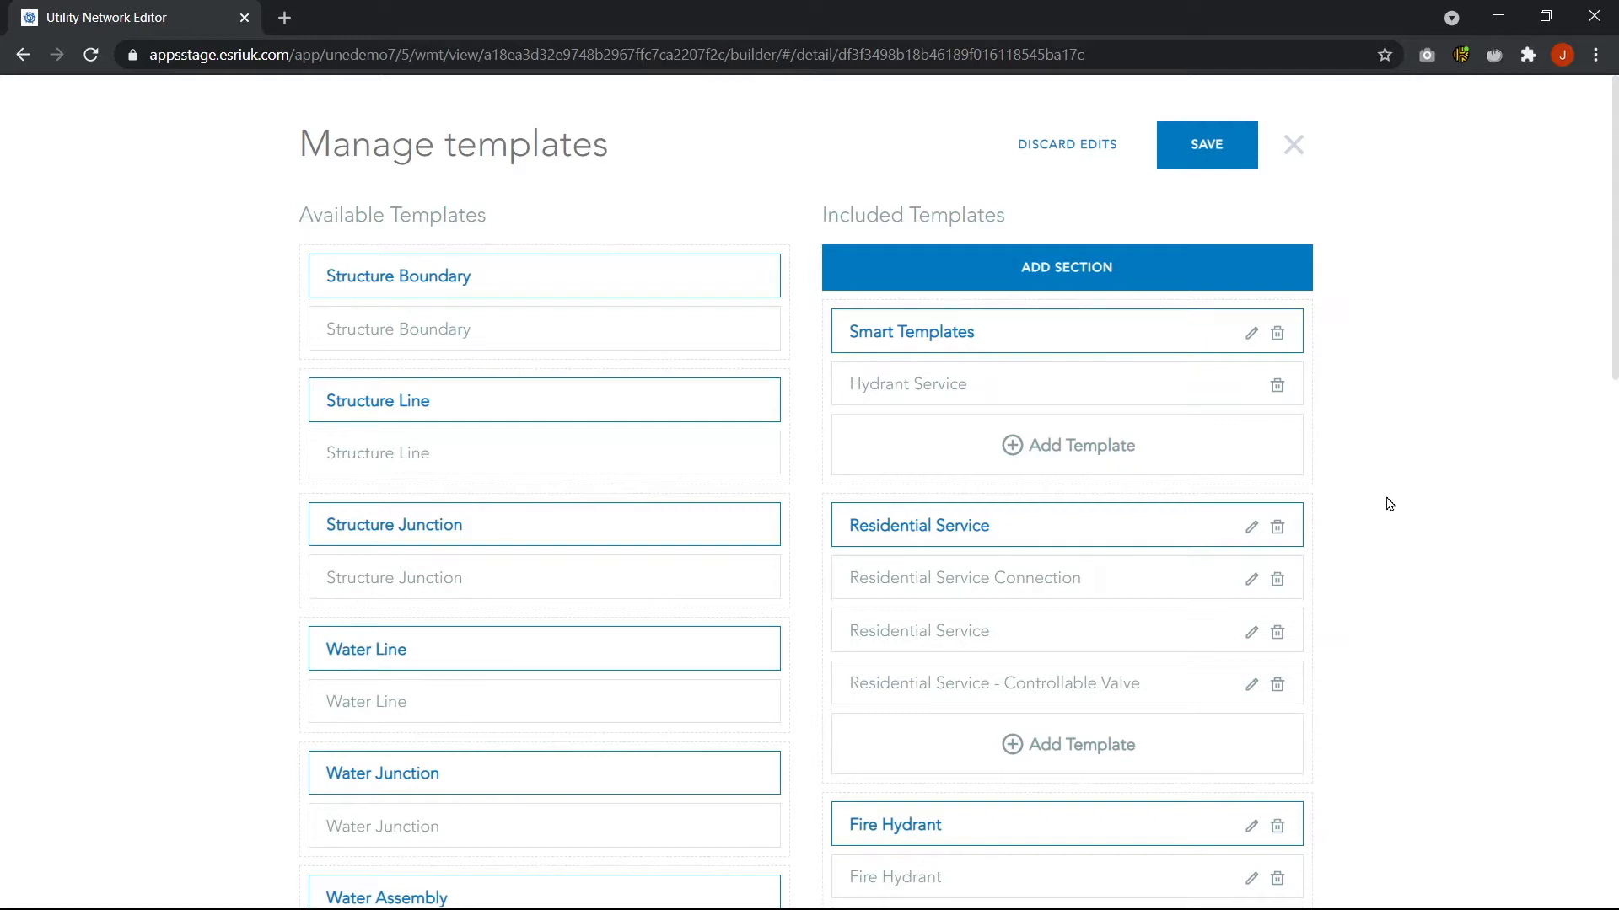
scroll(1062, 590, "down", 1)
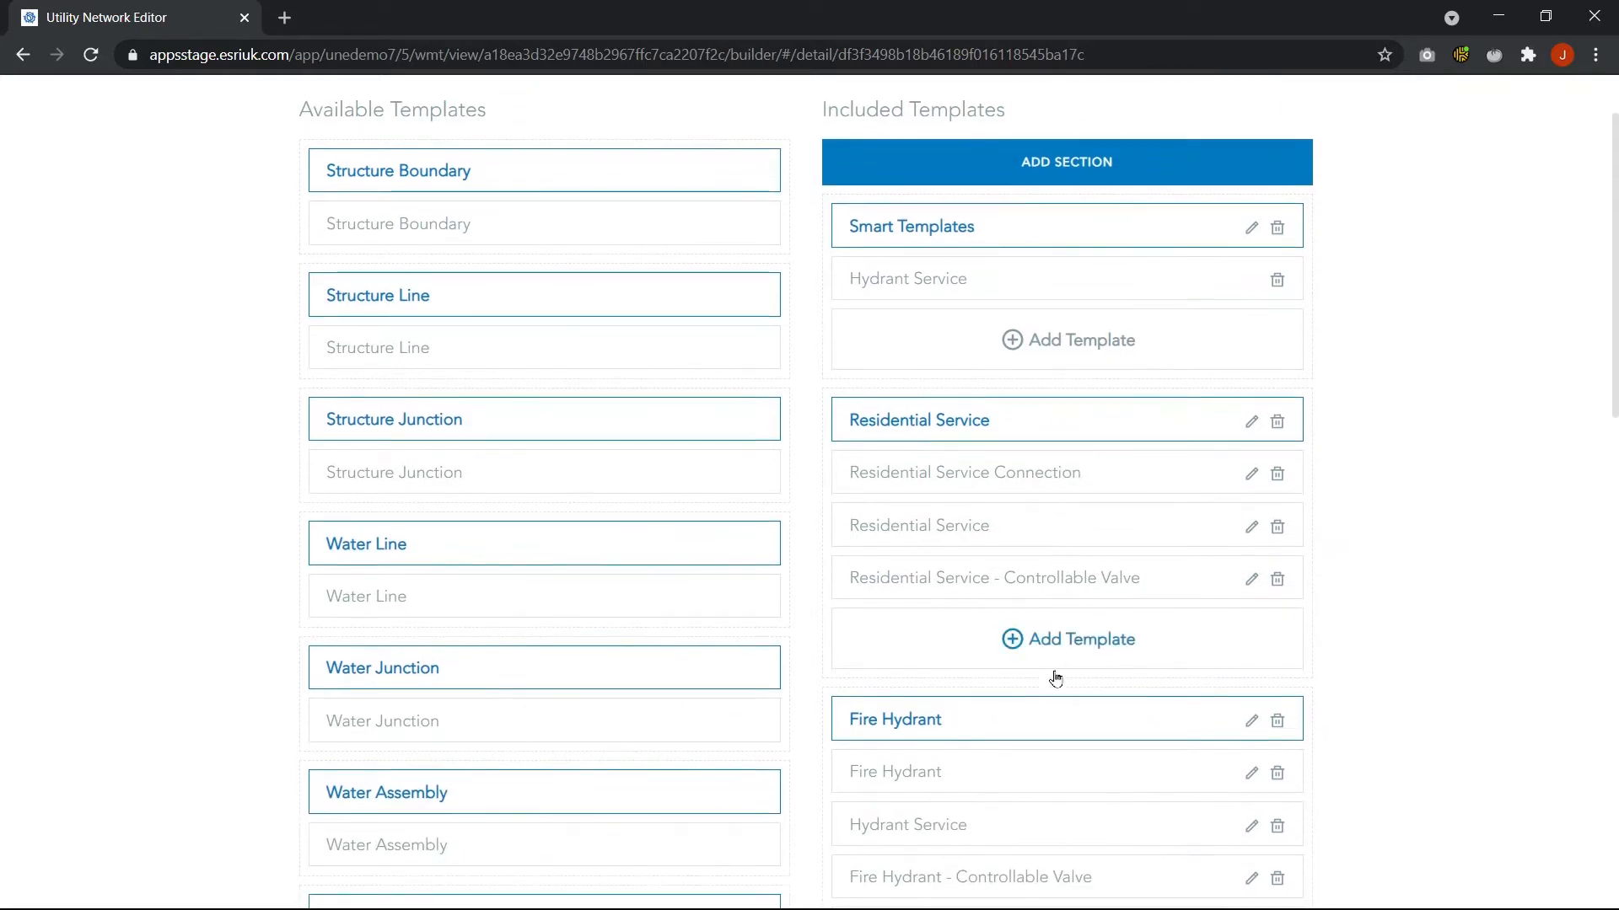
scroll(1112, 726, "down", 1)
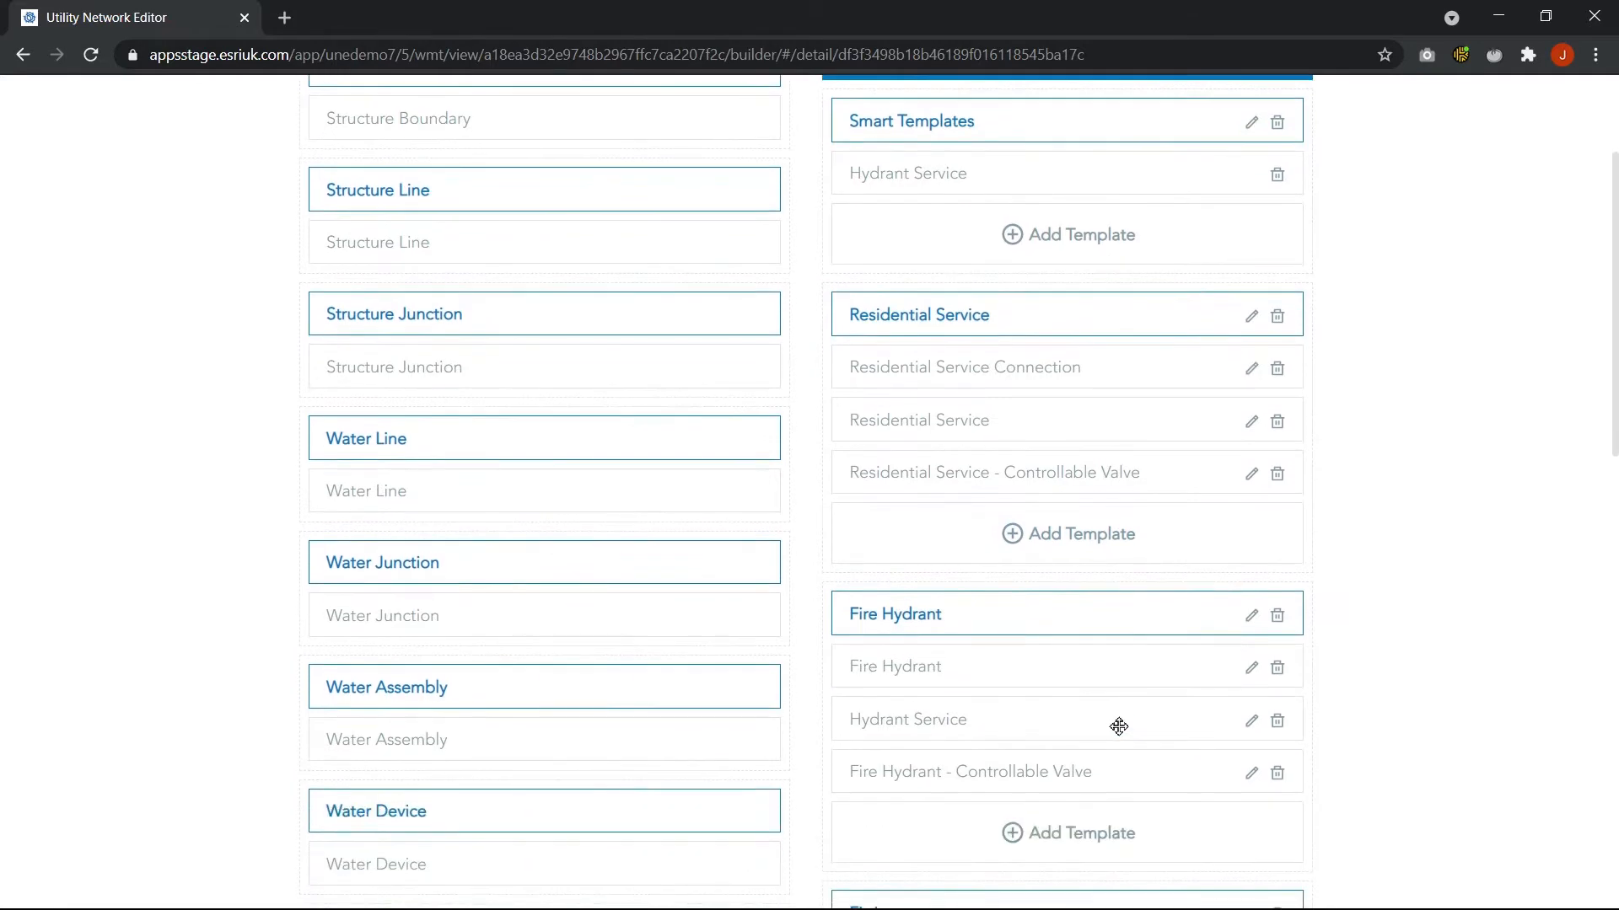
scroll(1336, 628, "up", 2)
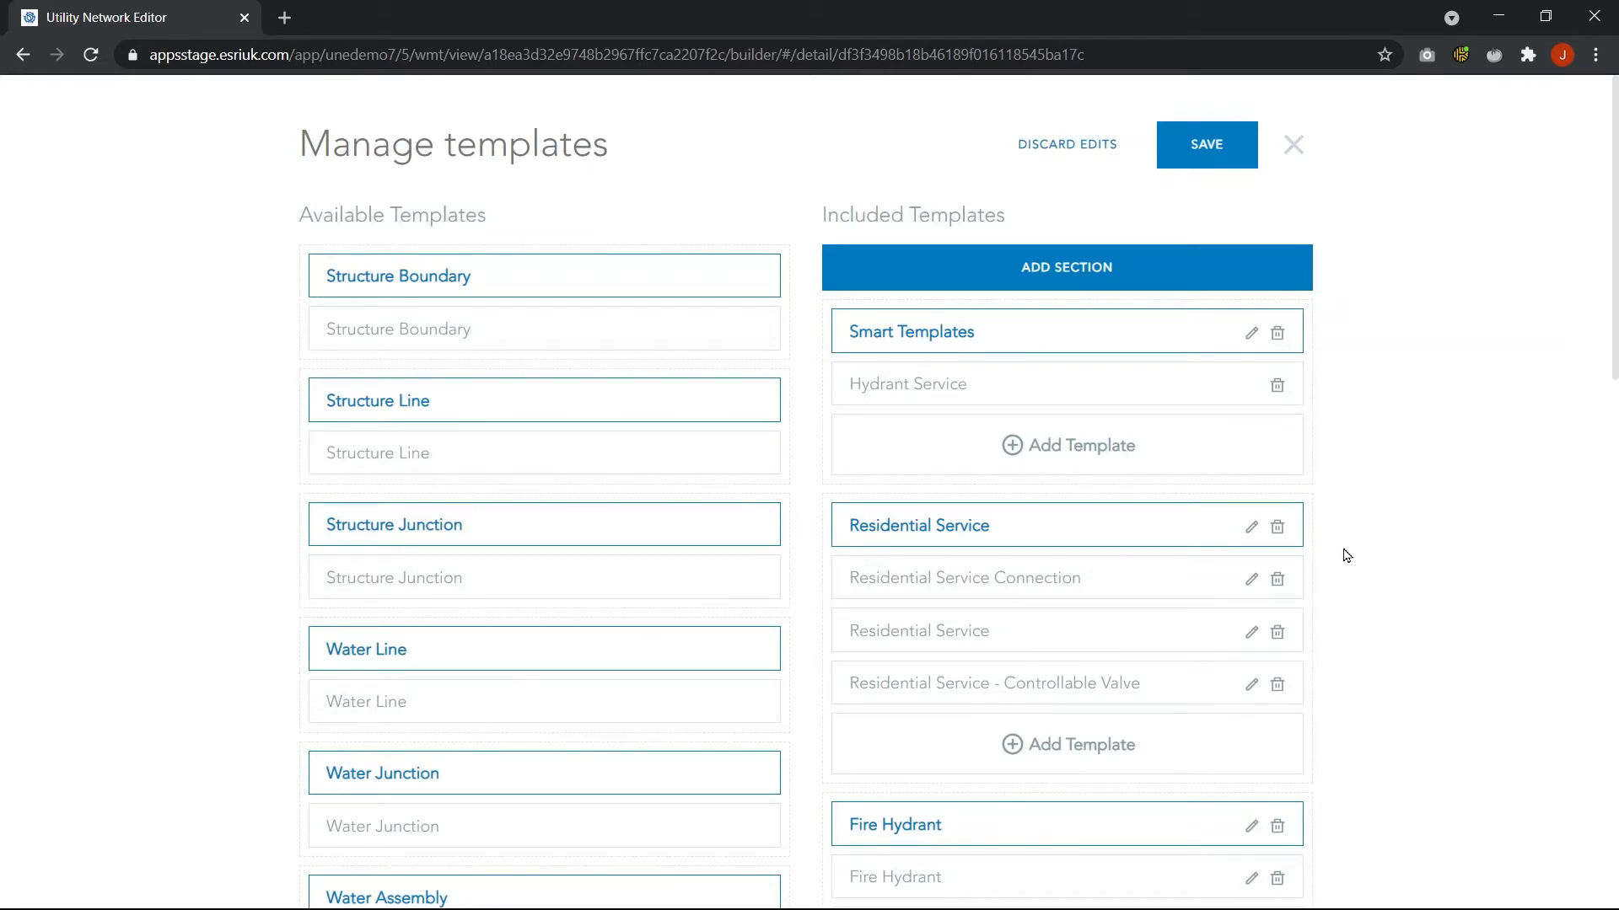
Open the Residential Service Connection template to review its defaults, then close it
left_click(1251, 581)
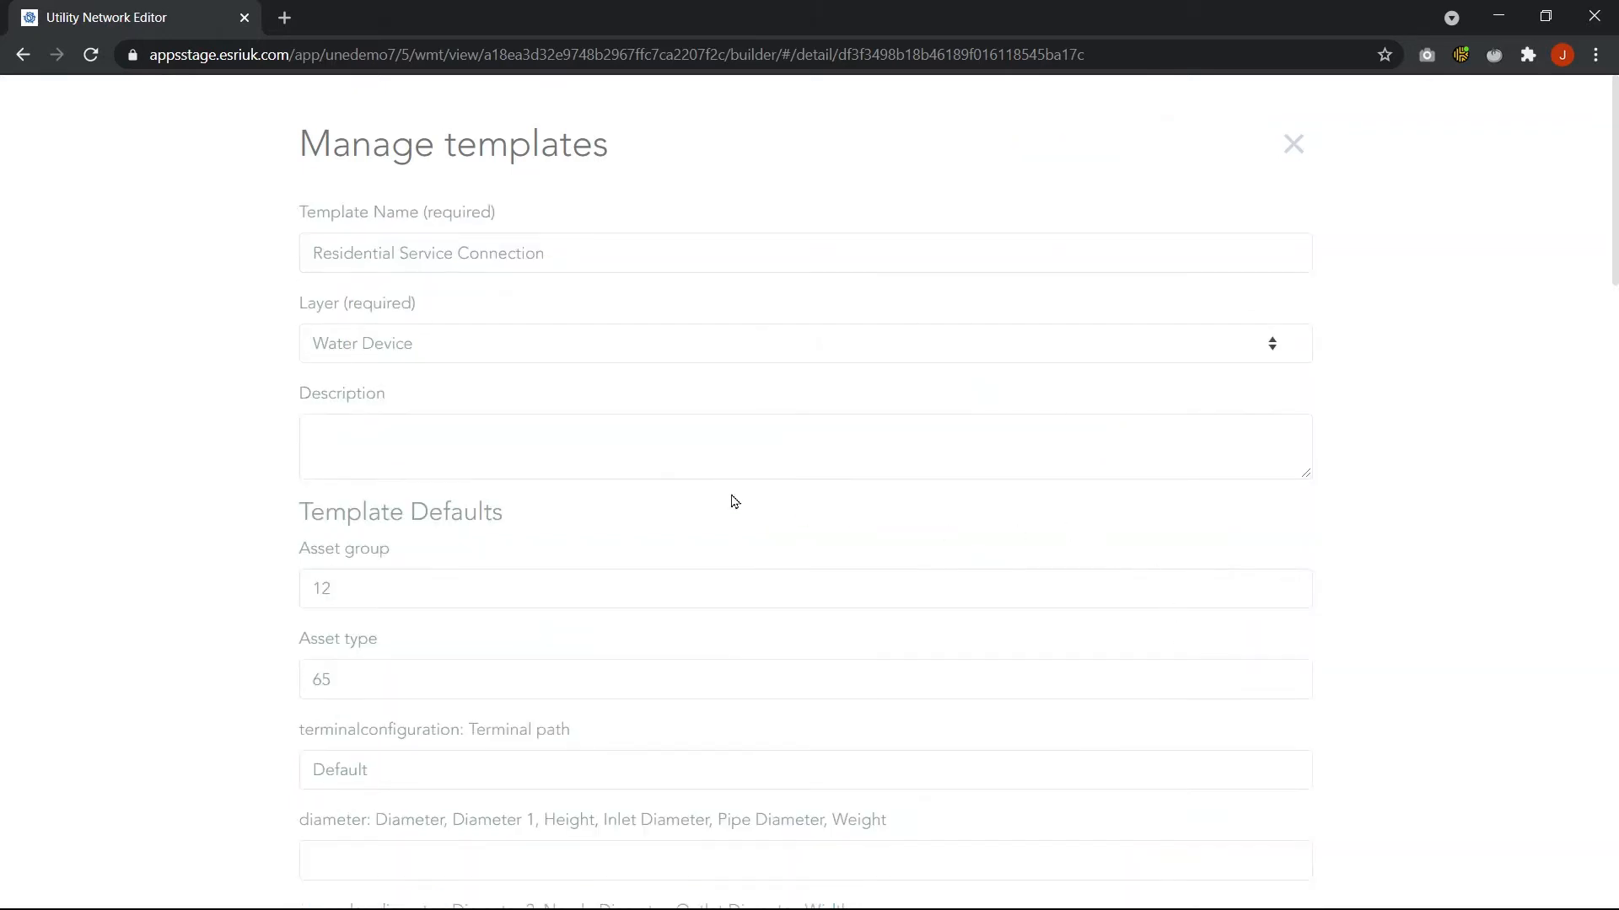
scroll(732, 501, "down", 4)
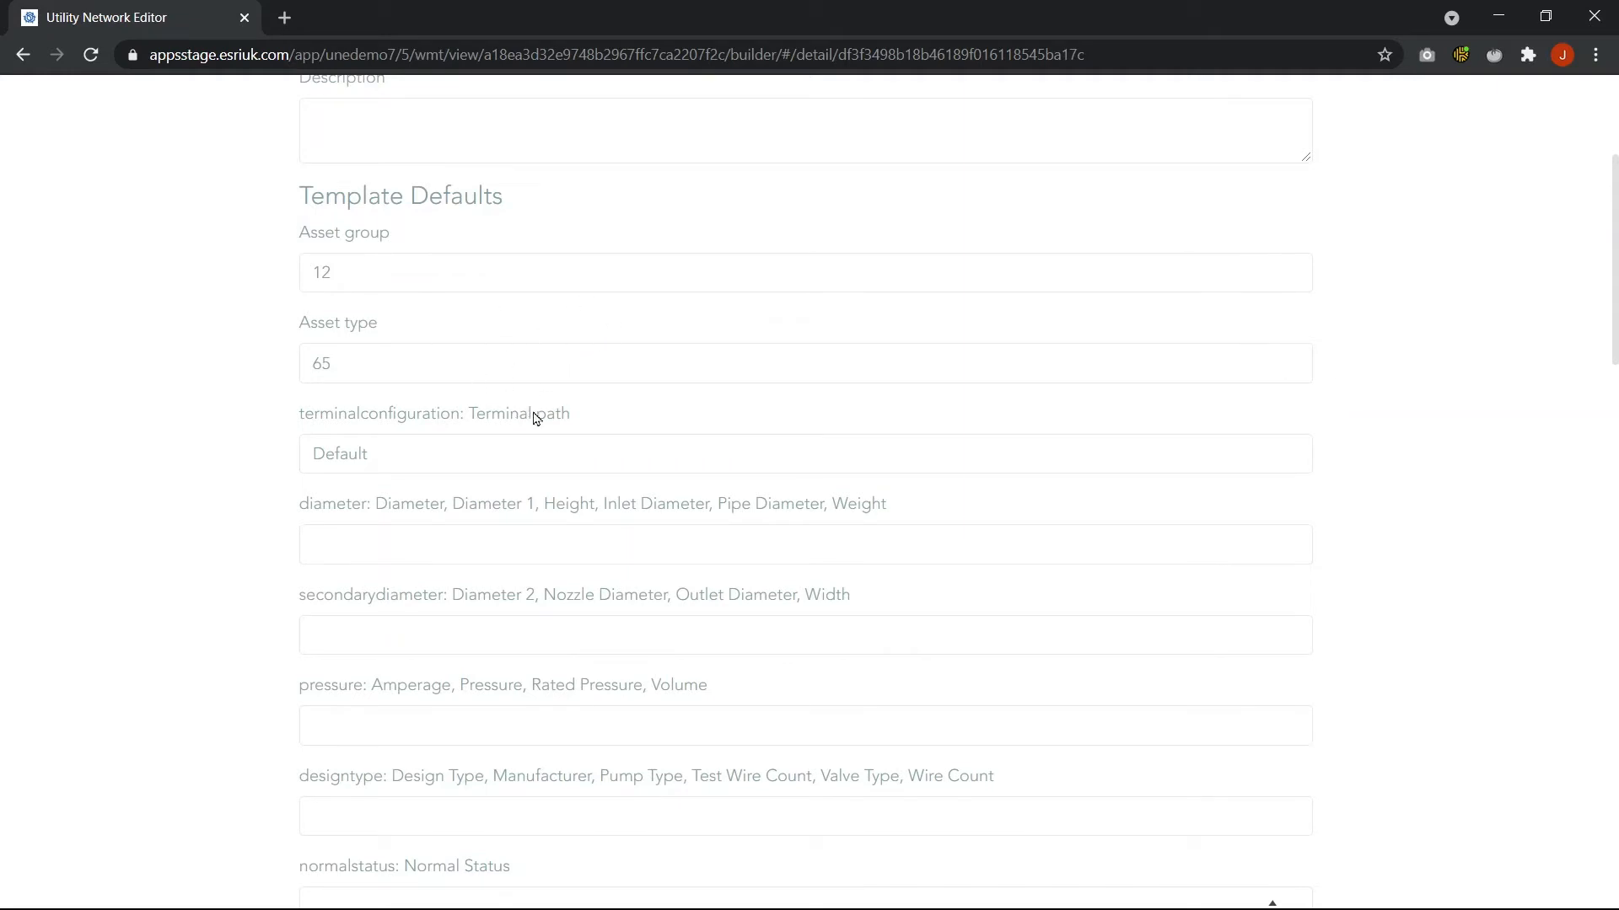
scroll(599, 480, "up", 4)
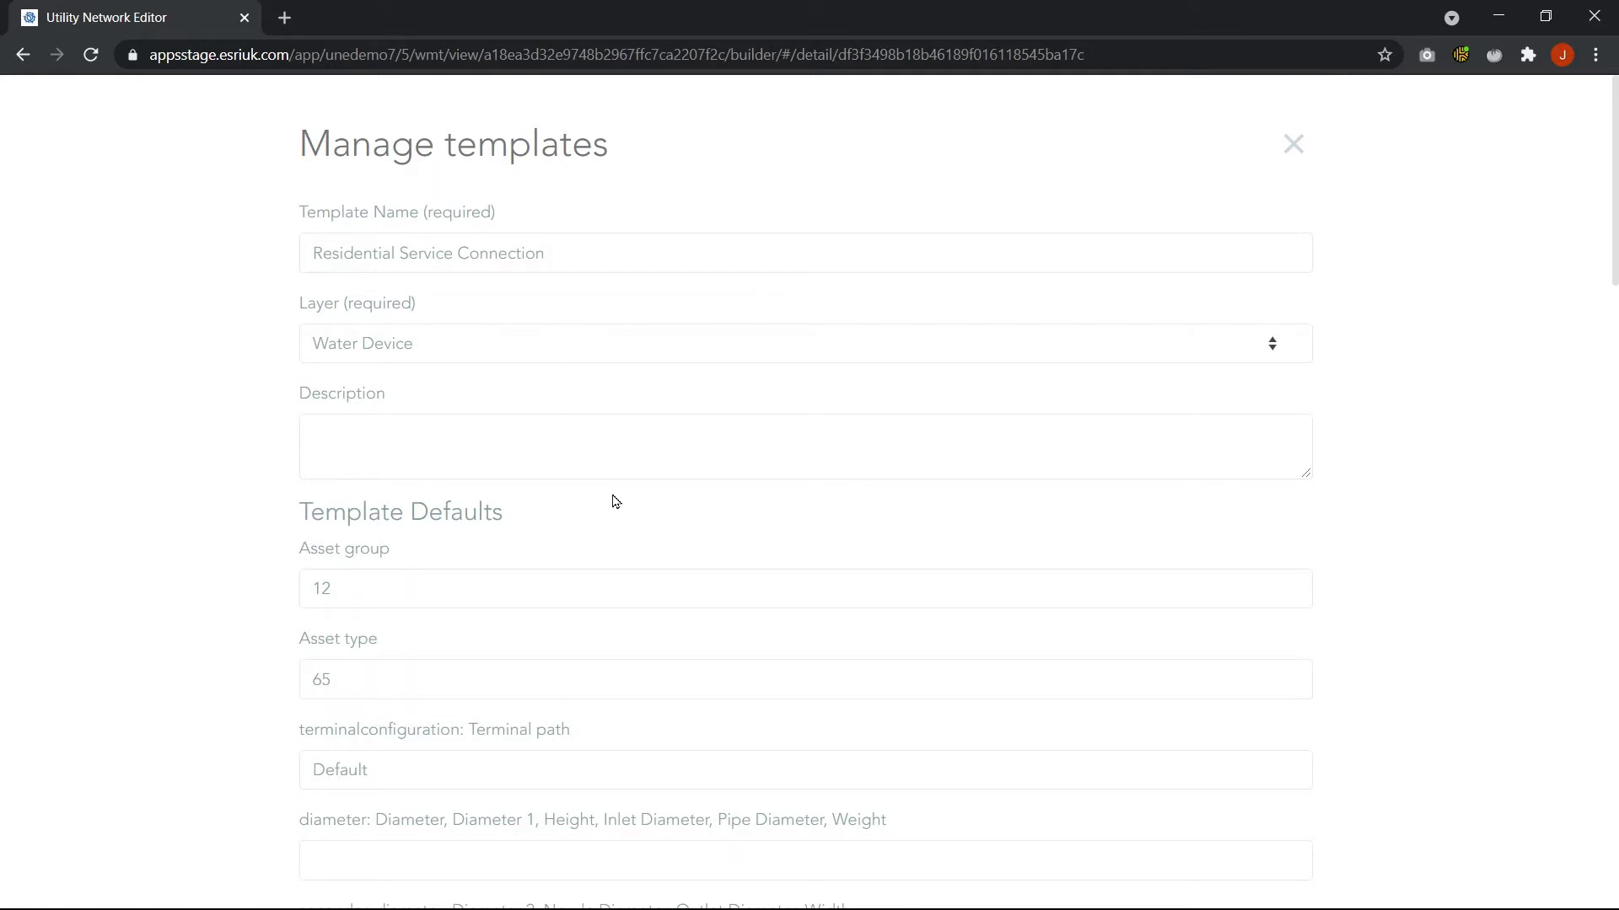
left_click(1296, 152)
left_click(1302, 155)
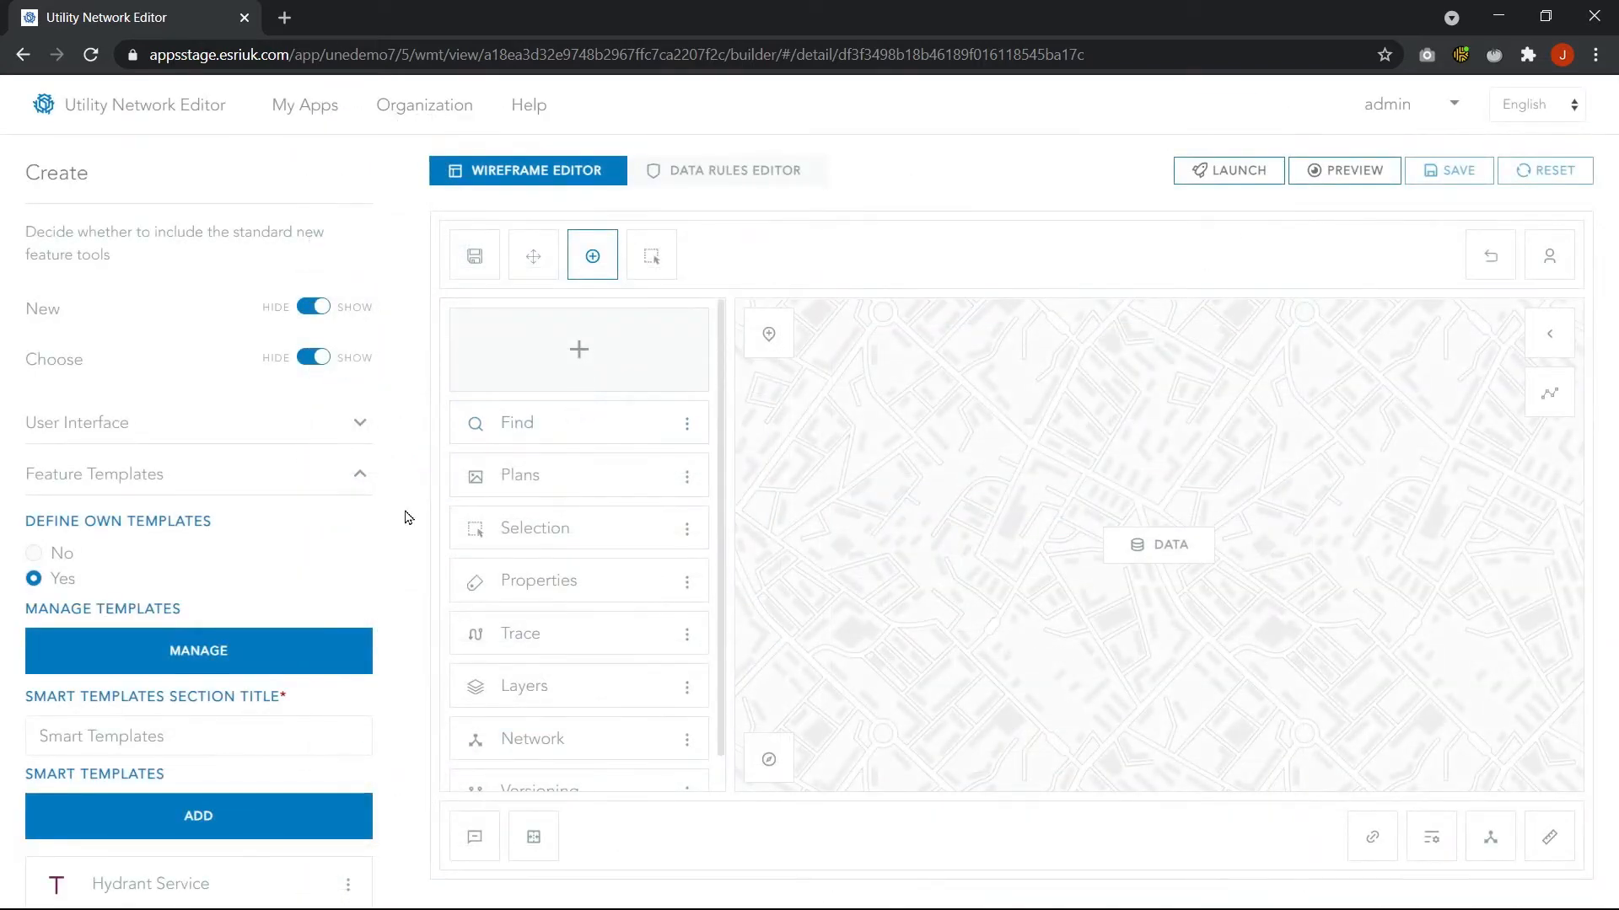
Open the Add panel gallery to browse the available panel types, then close it
scroll(396, 539, "down", 1)
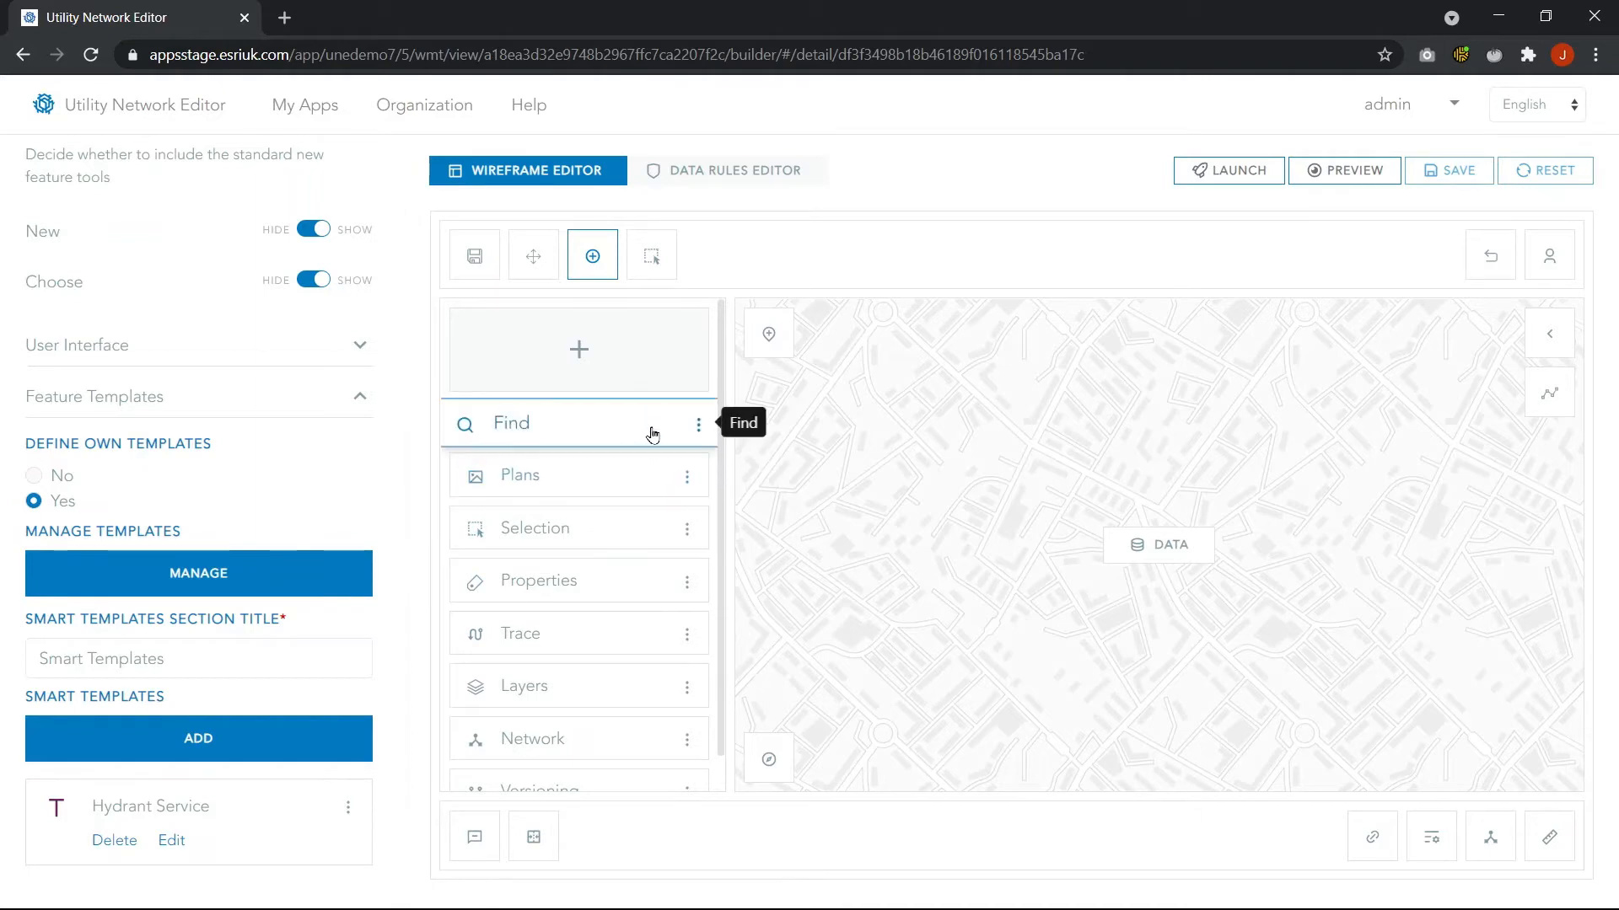
left_click(580, 365)
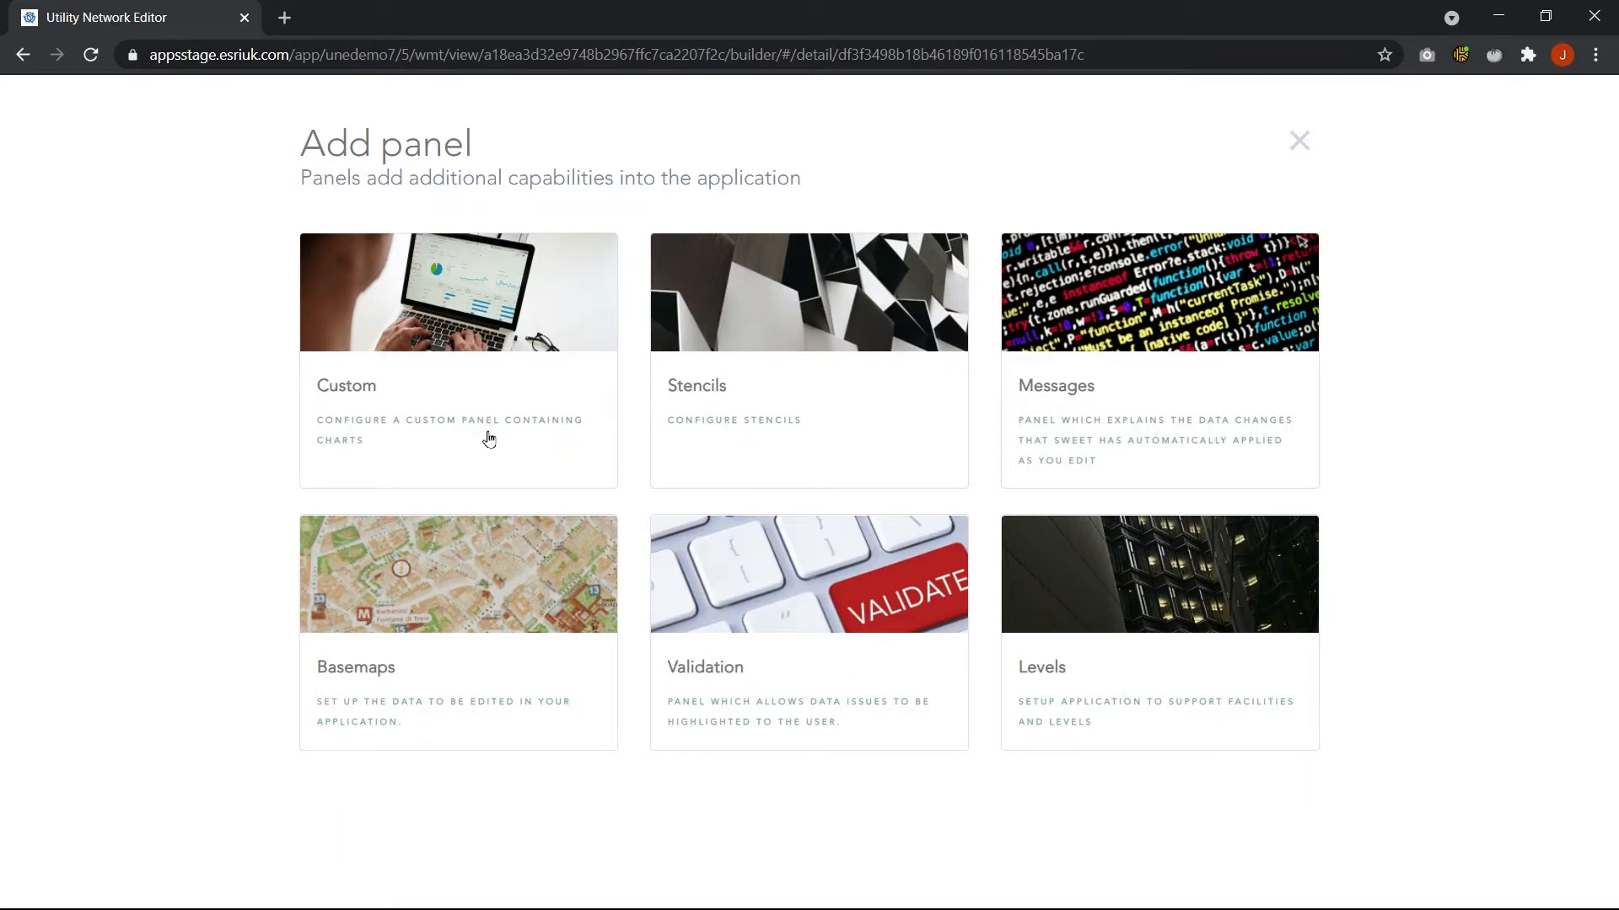
left_click(1299, 140)
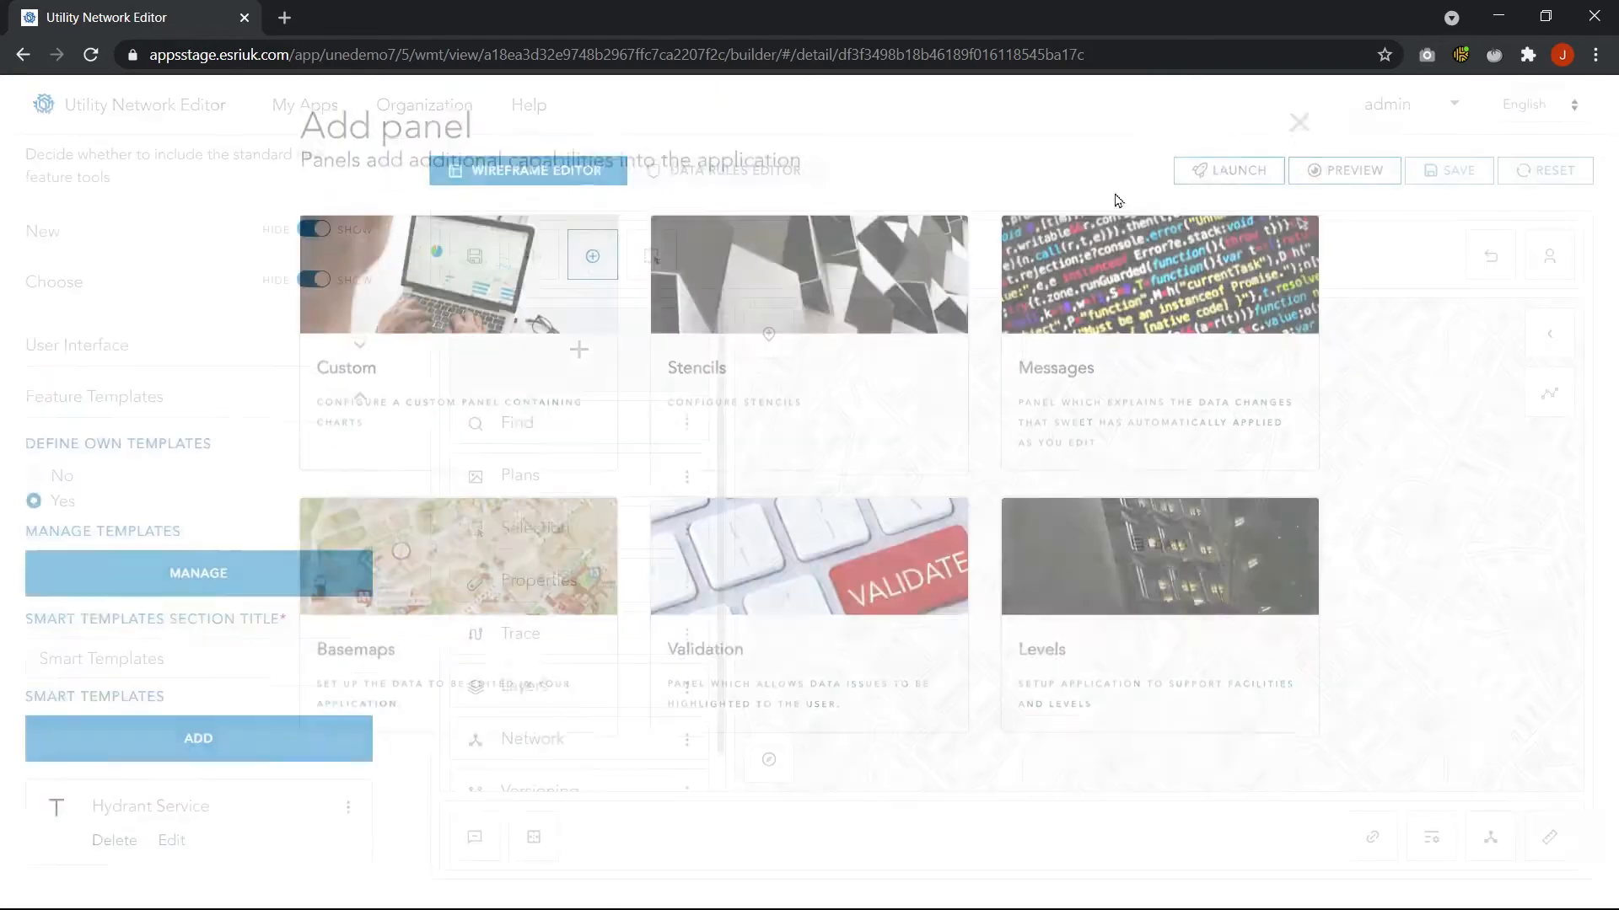
Select the Plans panel to check its settings and launch the Field Editor app
left_click(560, 470)
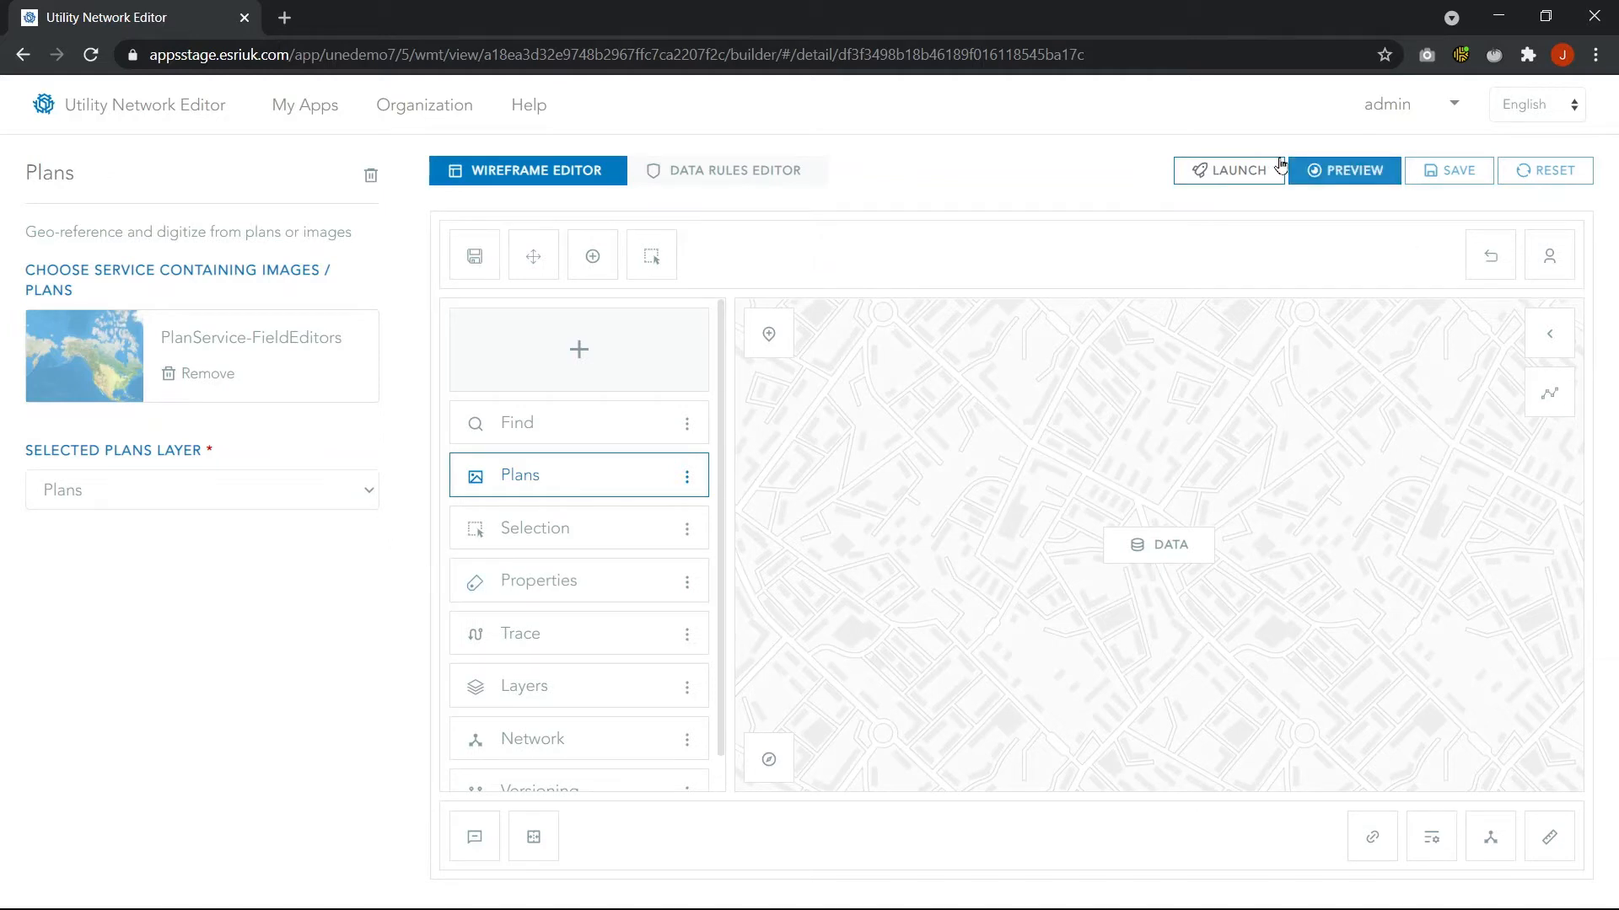
left_click(1251, 173)
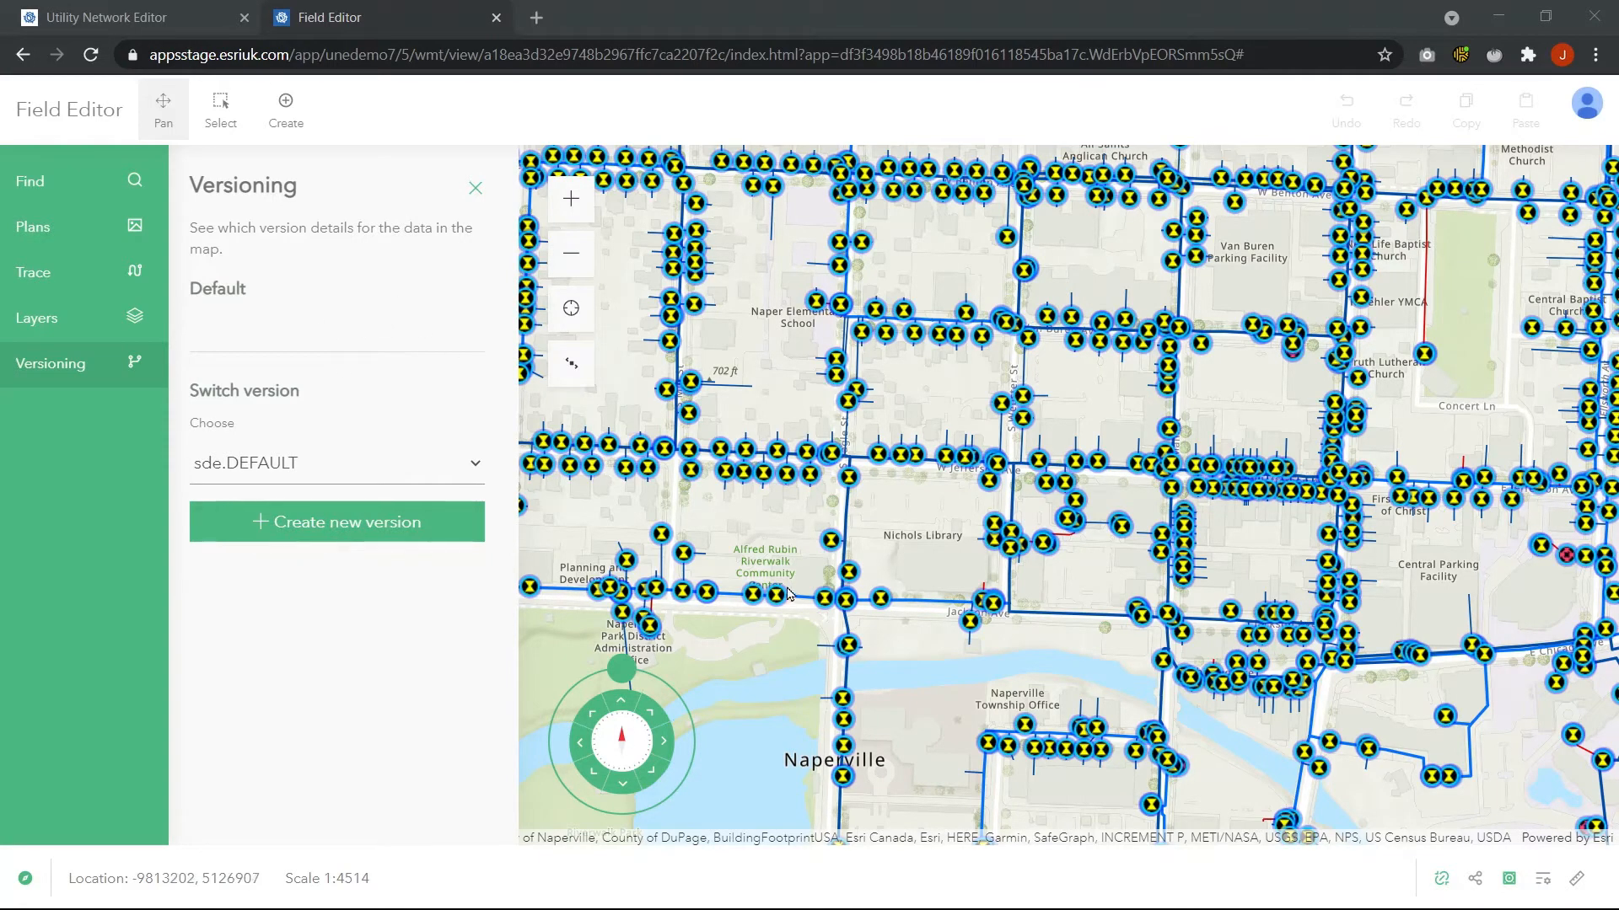
Select the water main along S Eagle St north of Jackson Ave and view its properties
scroll(795, 586, "up", 2)
scroll(824, 568, "up", 2)
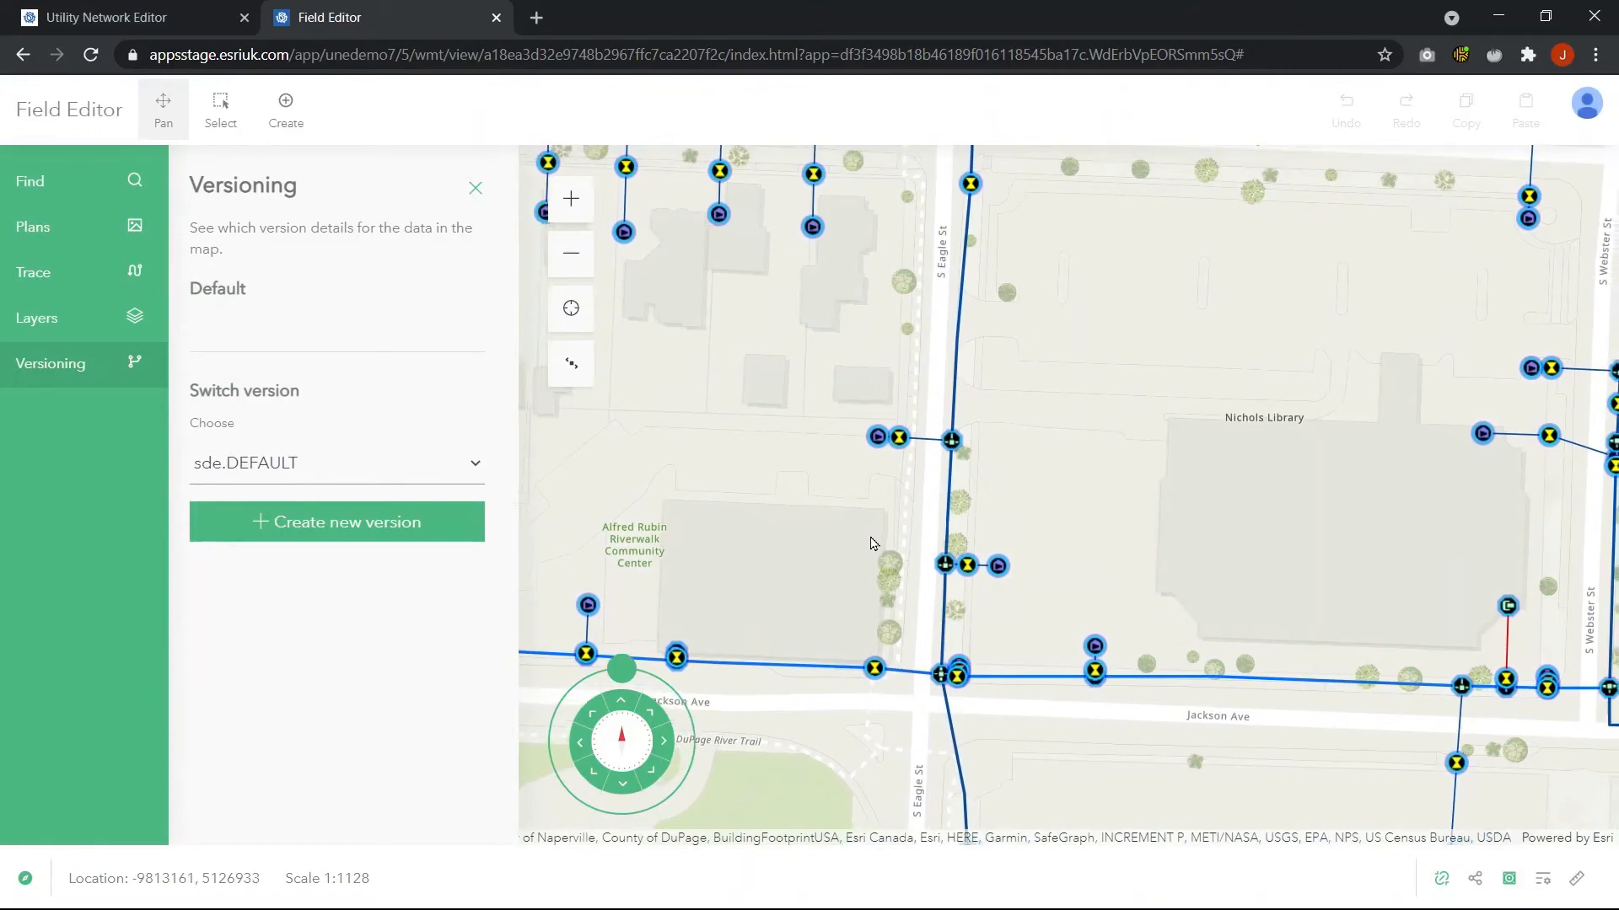
left_click_drag(883, 499, 859, 530)
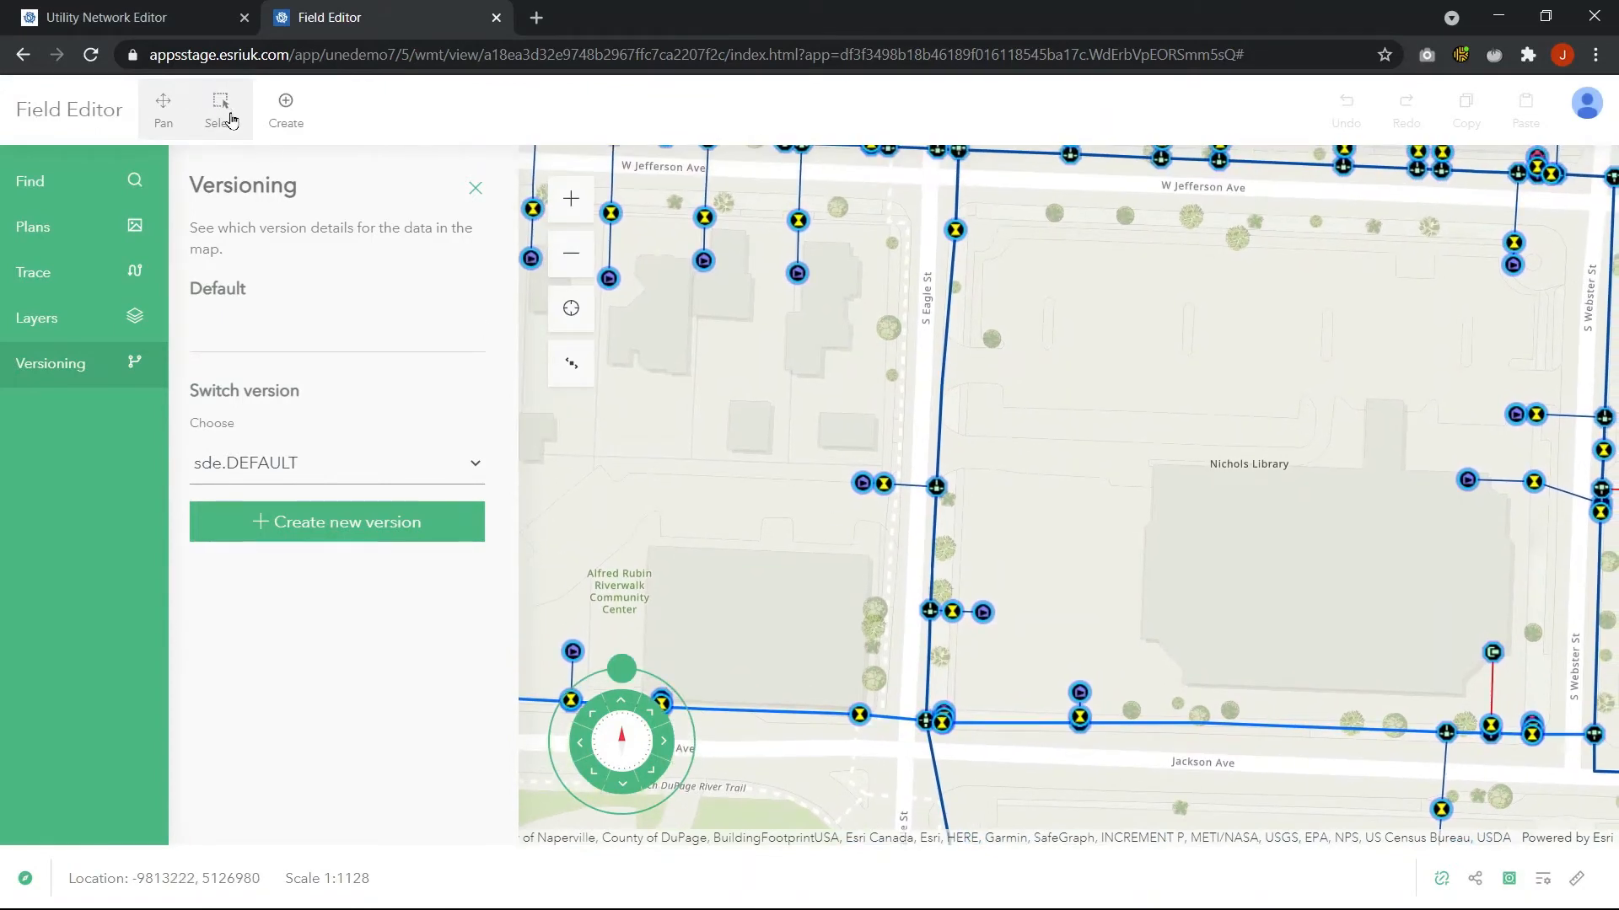
left_click(220, 108)
left_click(943, 417)
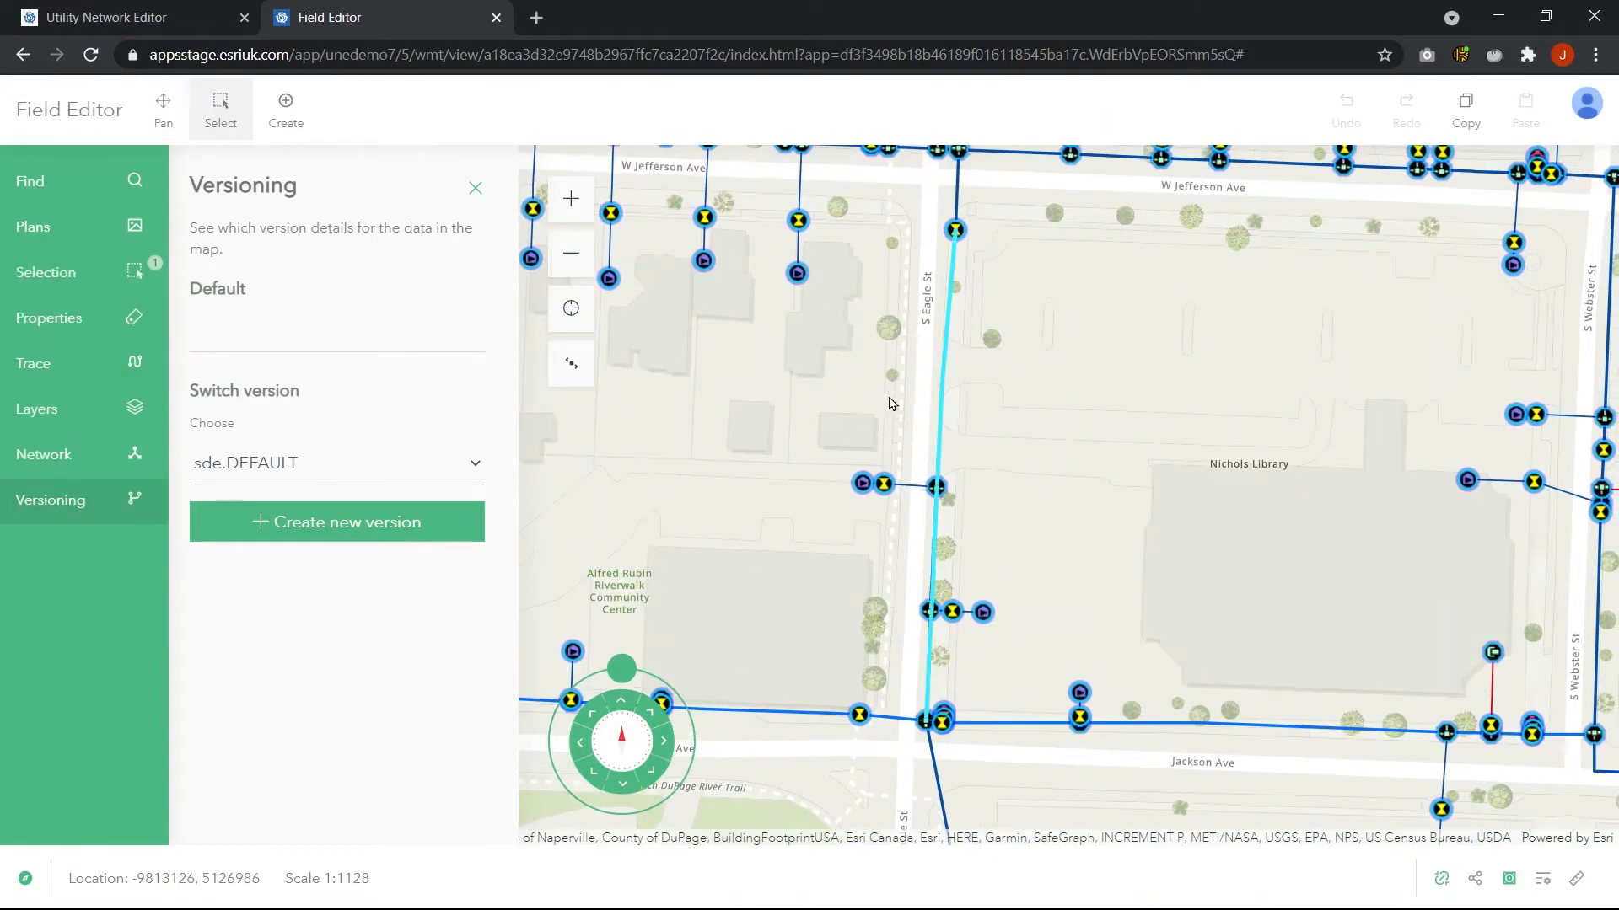
left_click(60, 319)
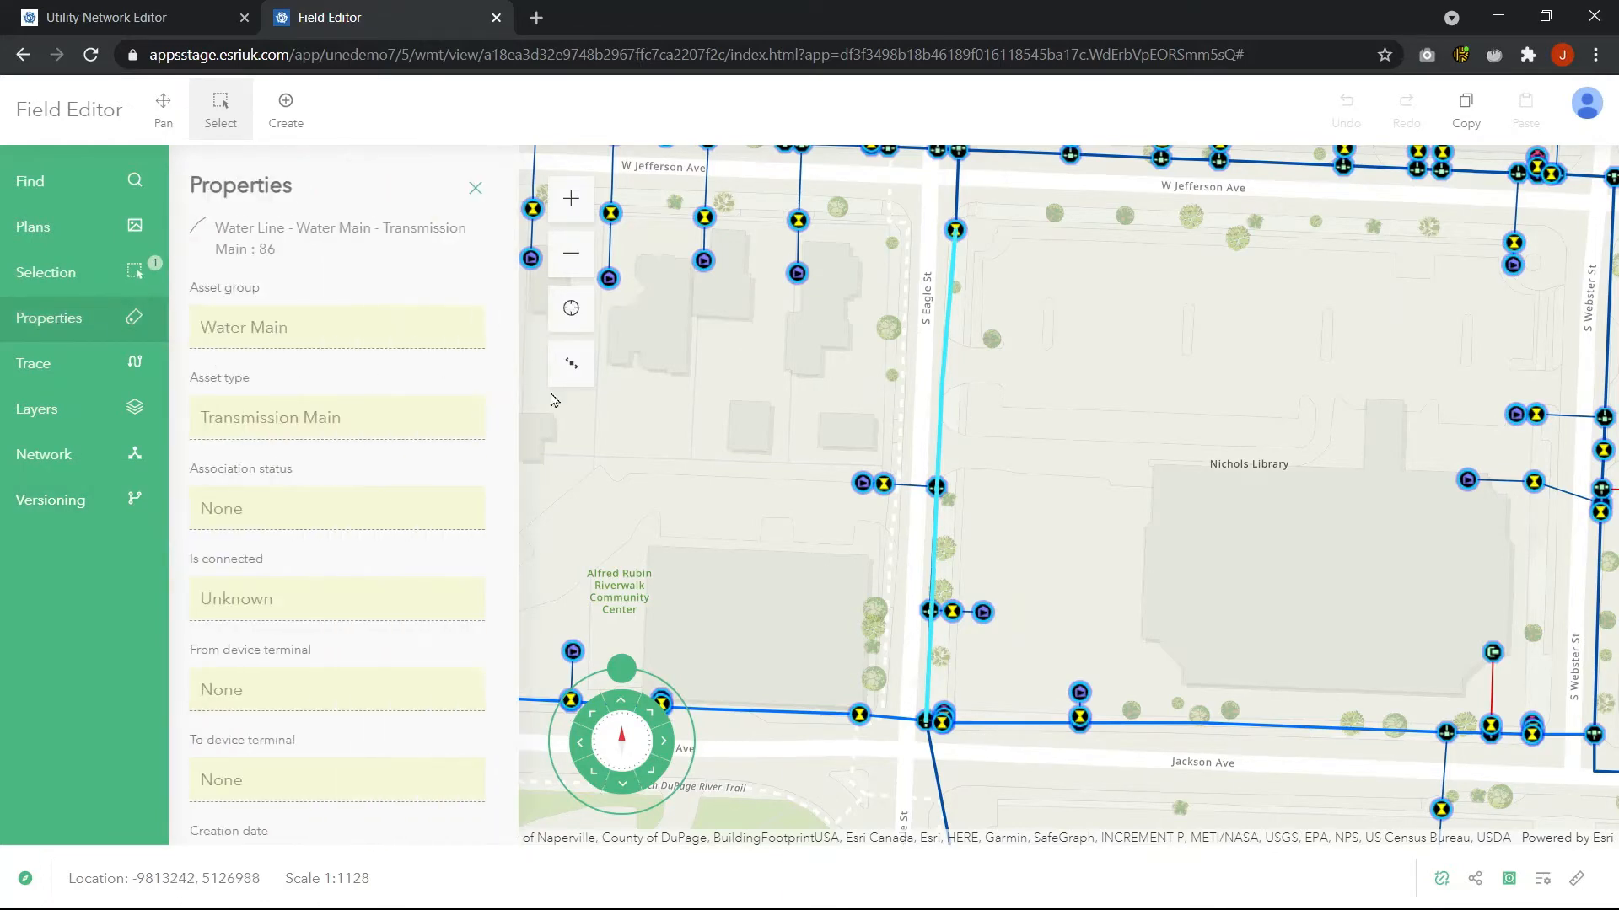
scroll(352, 368, "down", 5)
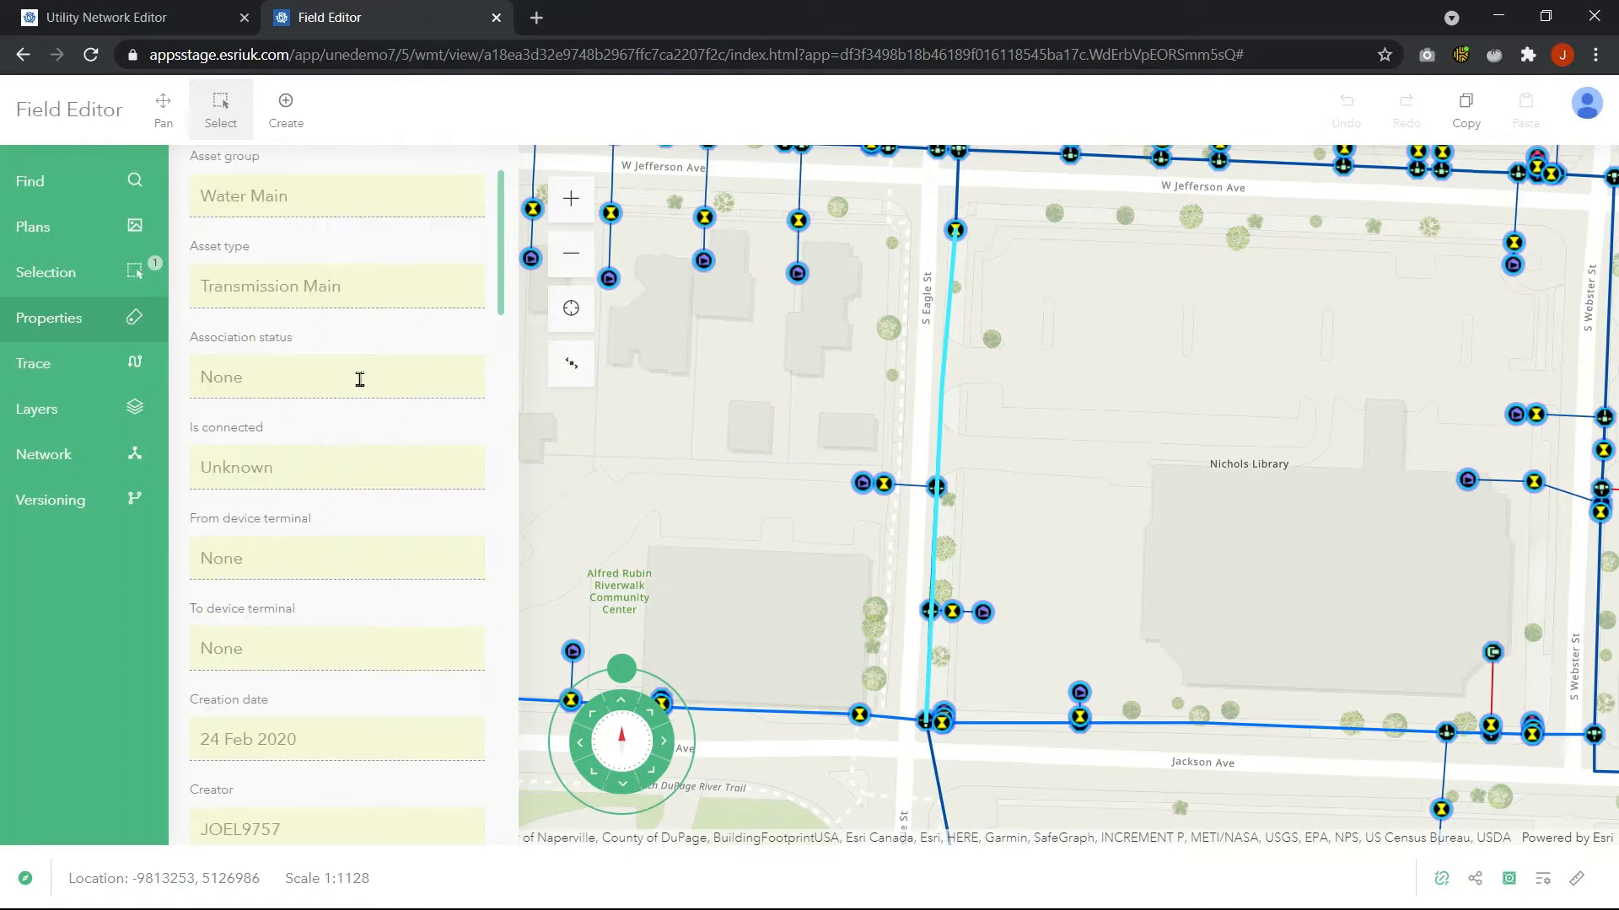
Create a new version named versioningdemo and switch to it
scroll(359, 459, "up", 5)
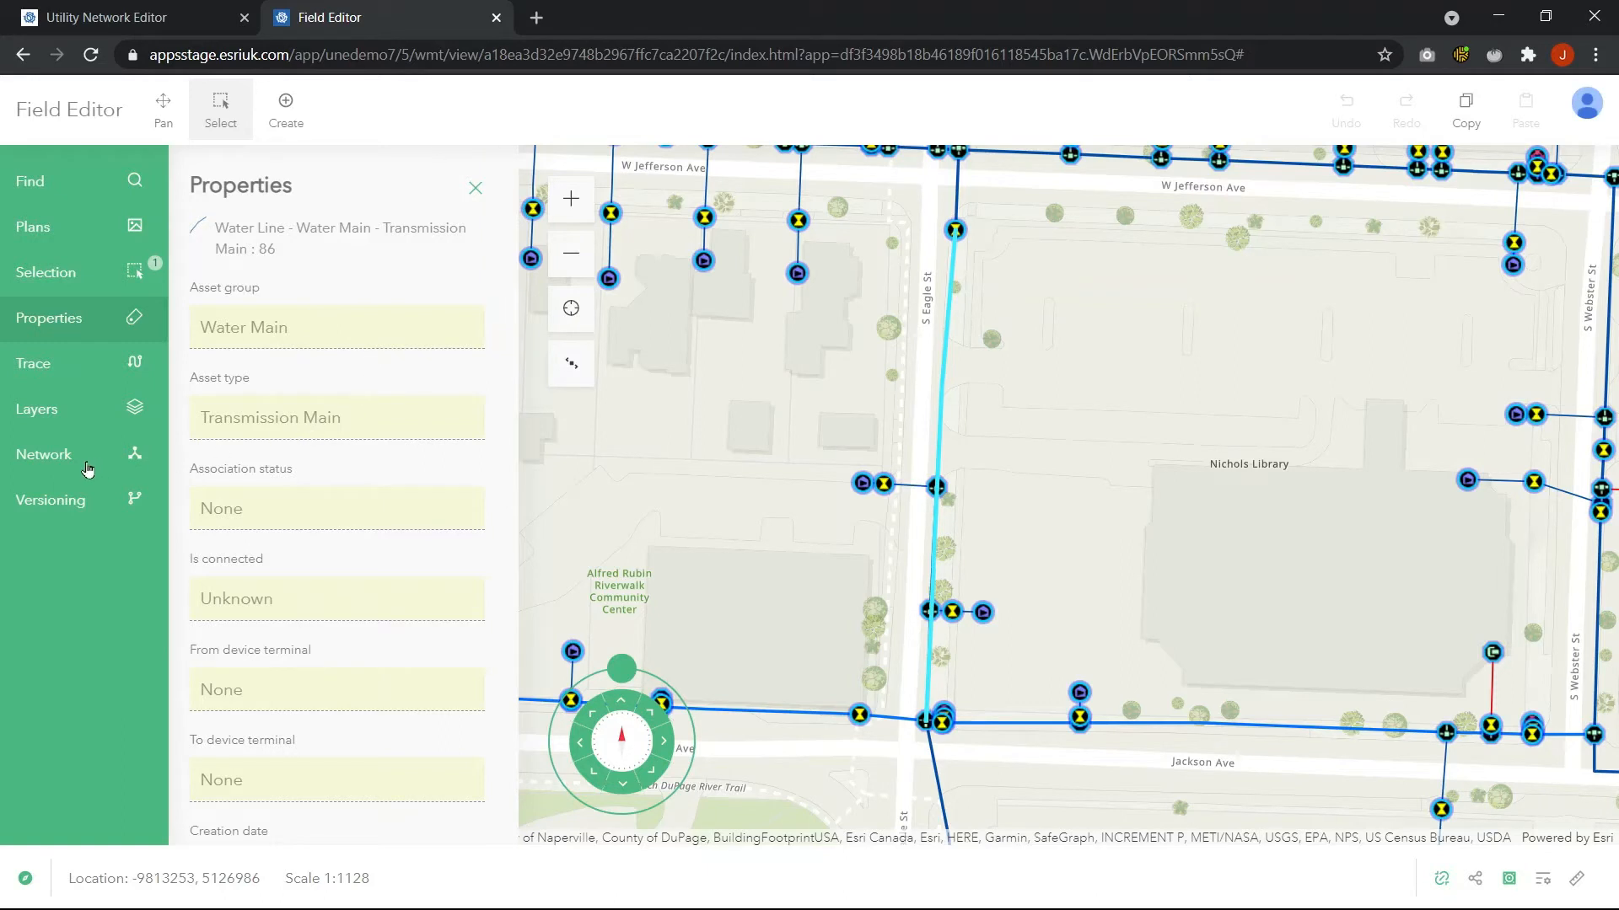
left_click(78, 497)
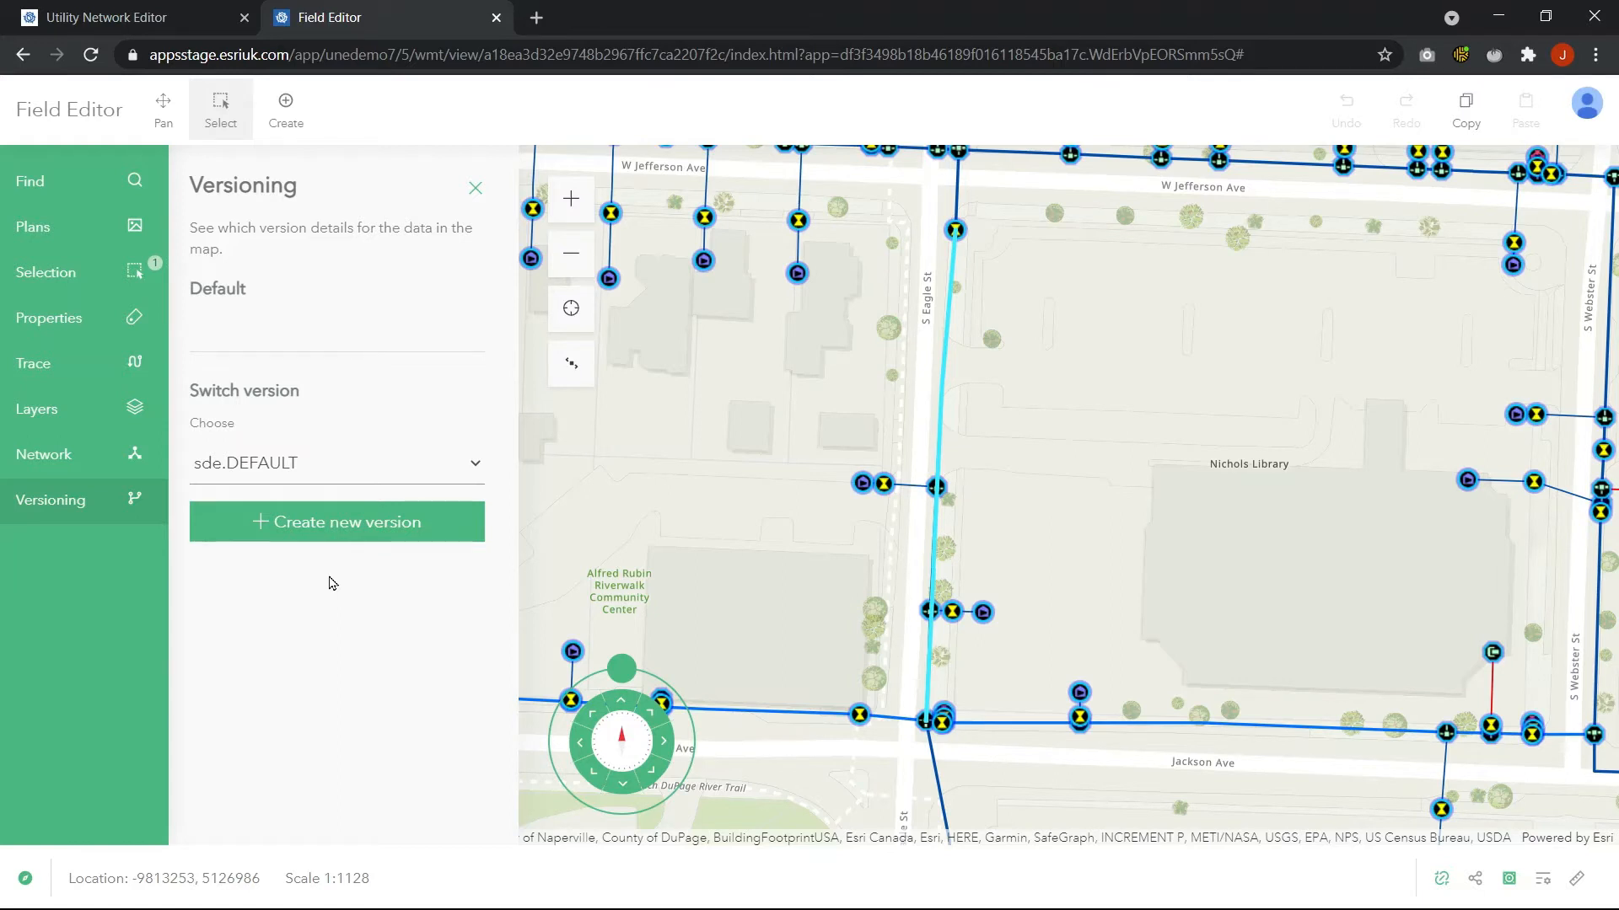
left_click(311, 520)
left_click(295, 277)
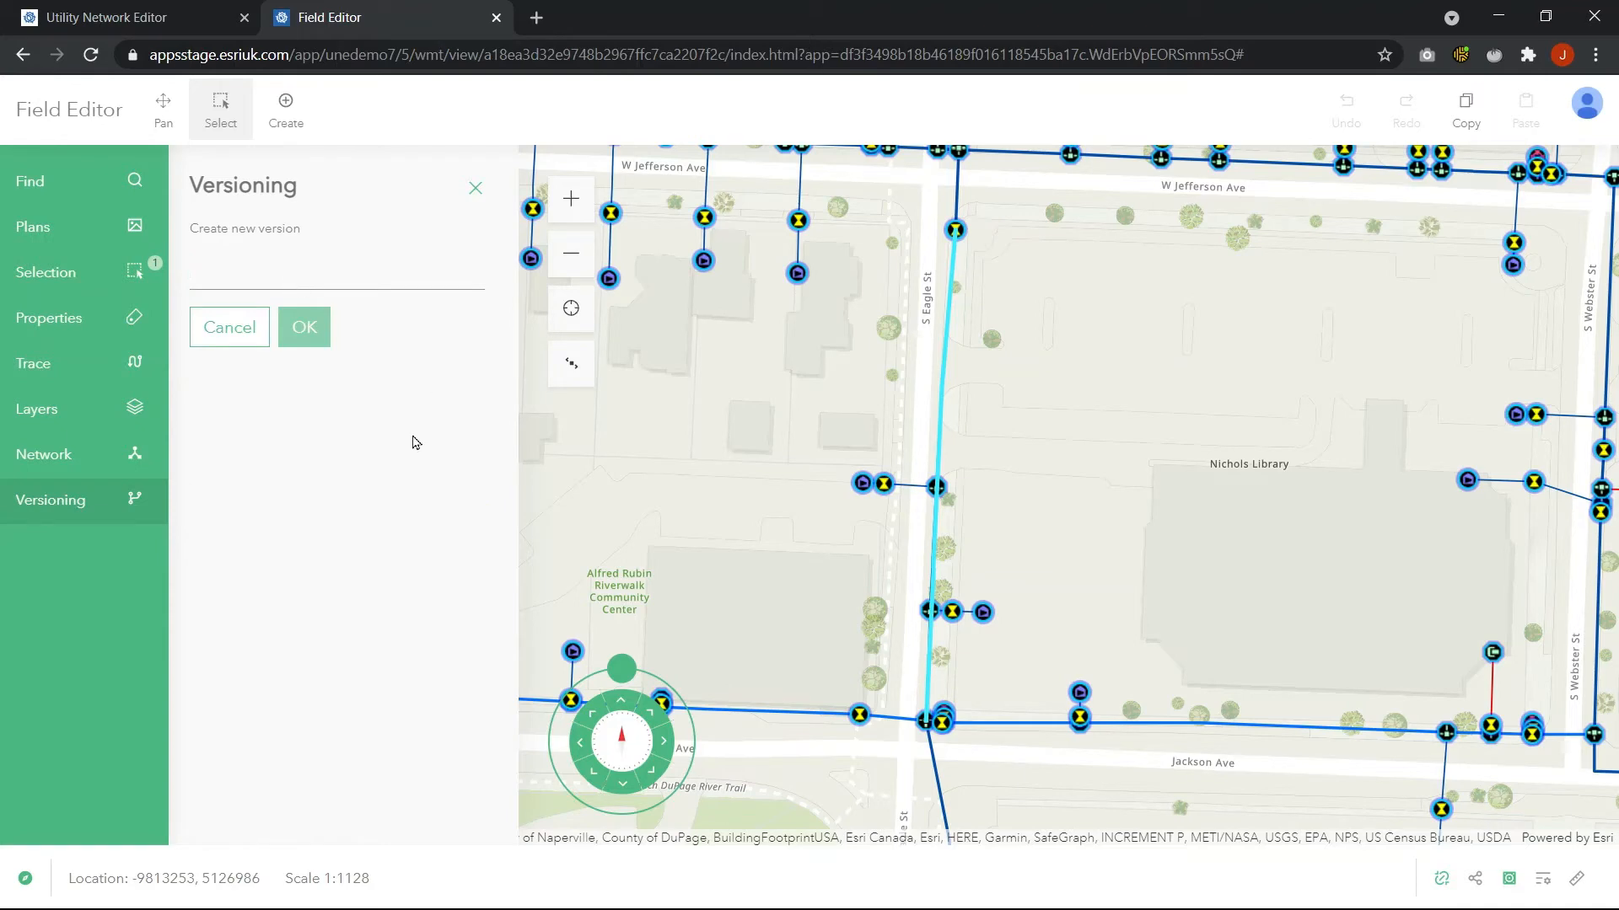
type("versioningdemo")
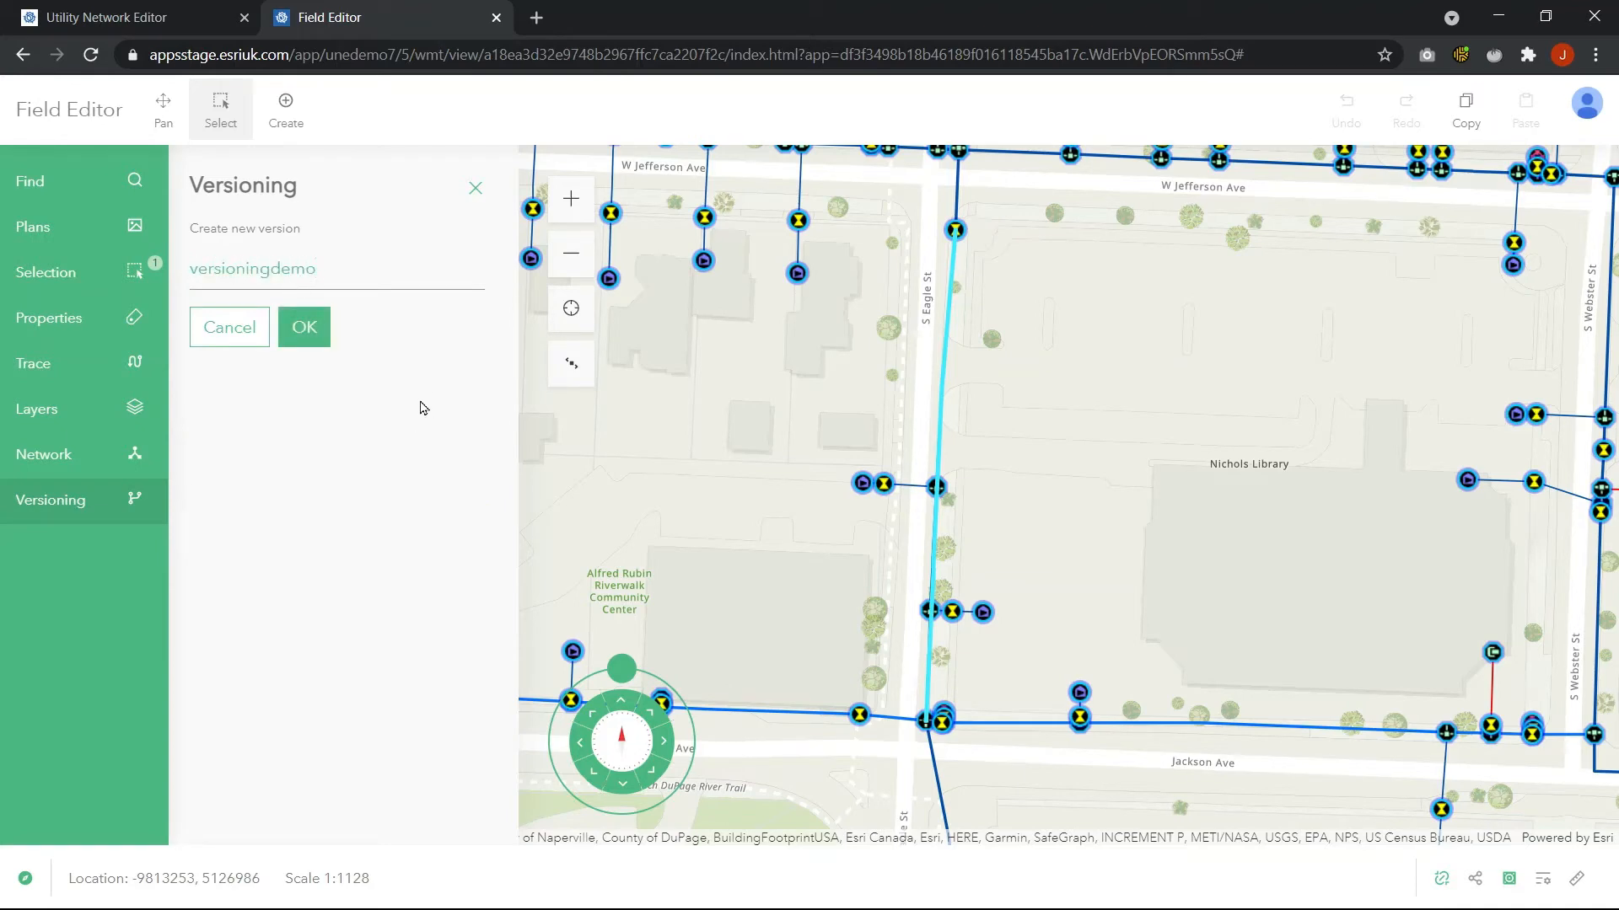
left_click(300, 328)
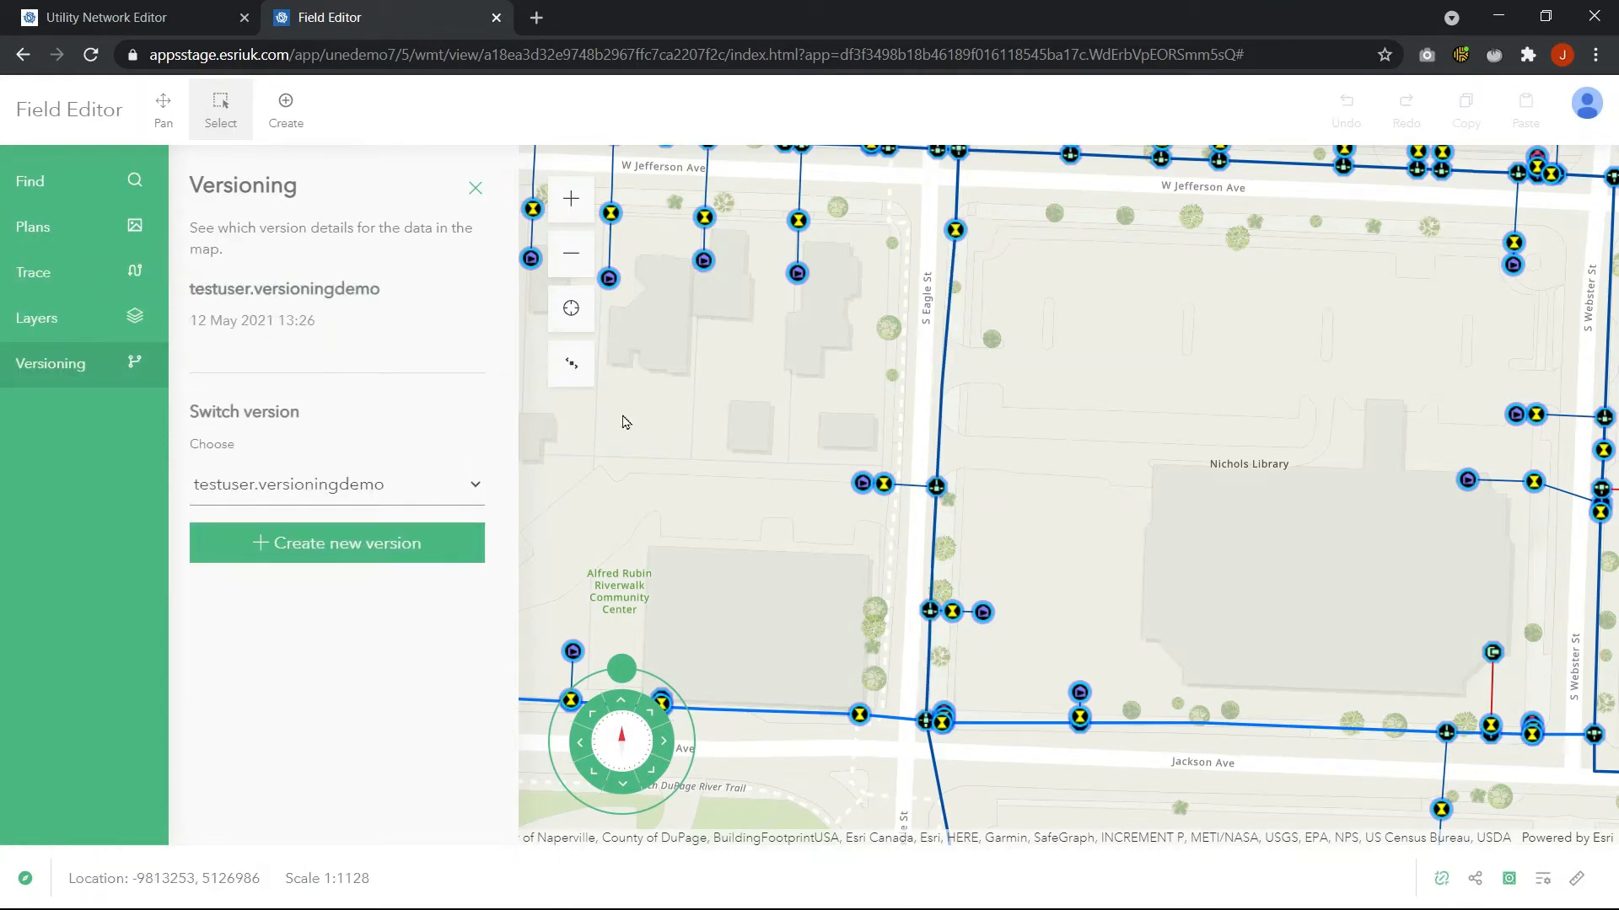
Select the water main along S Eagle St and review its now-editable properties, then close the panel
left_click_drag(915, 414, 980, 463)
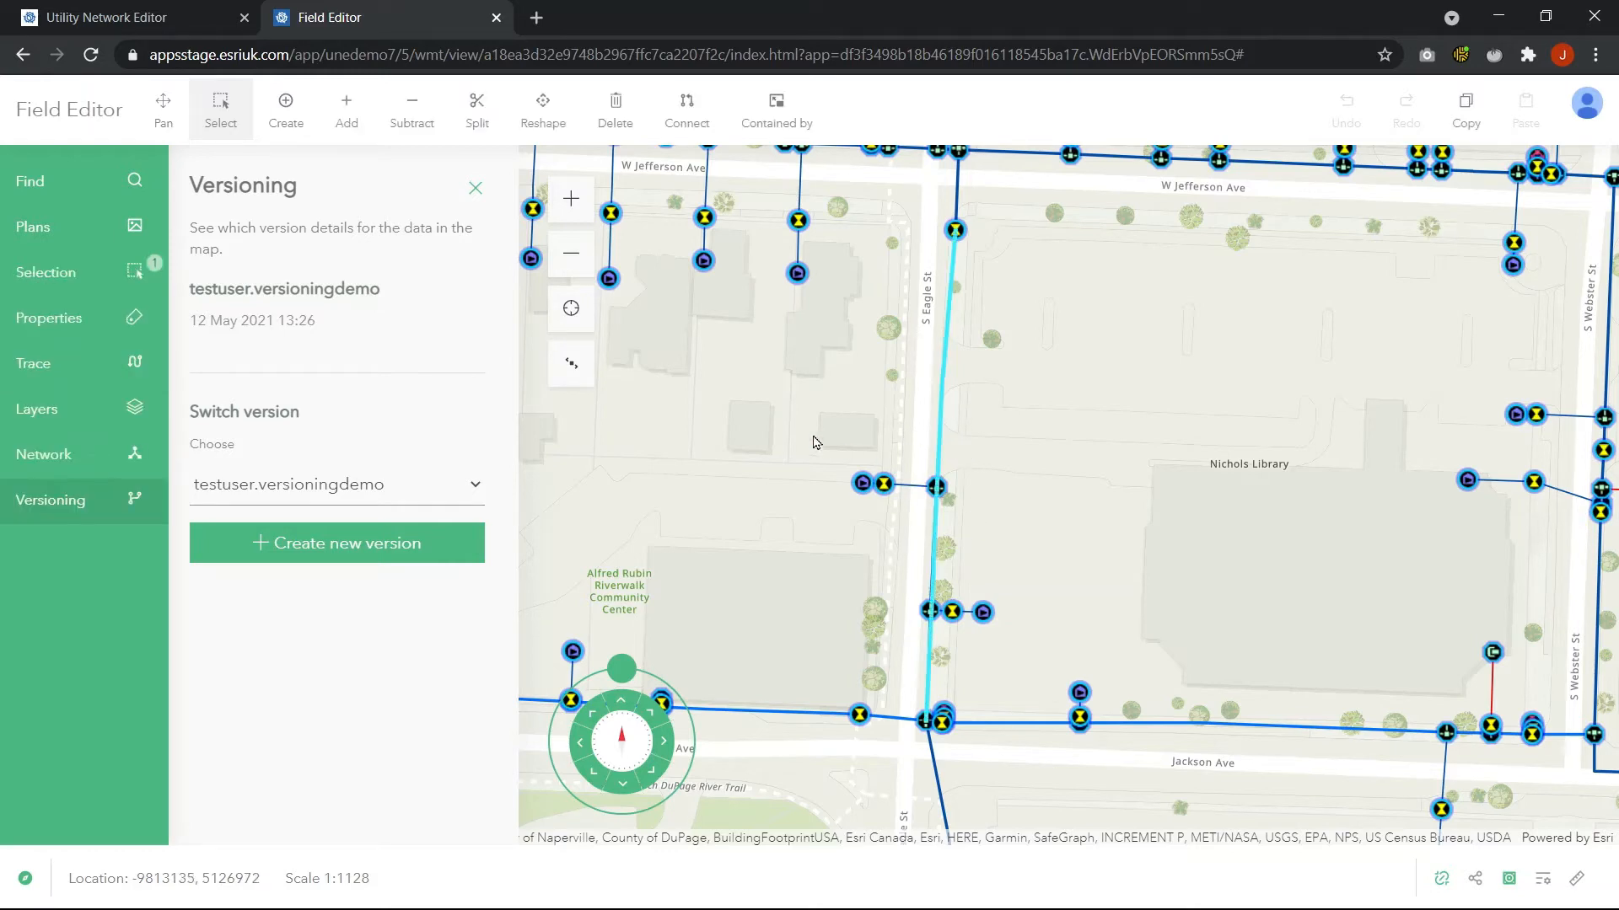
left_click(100, 319)
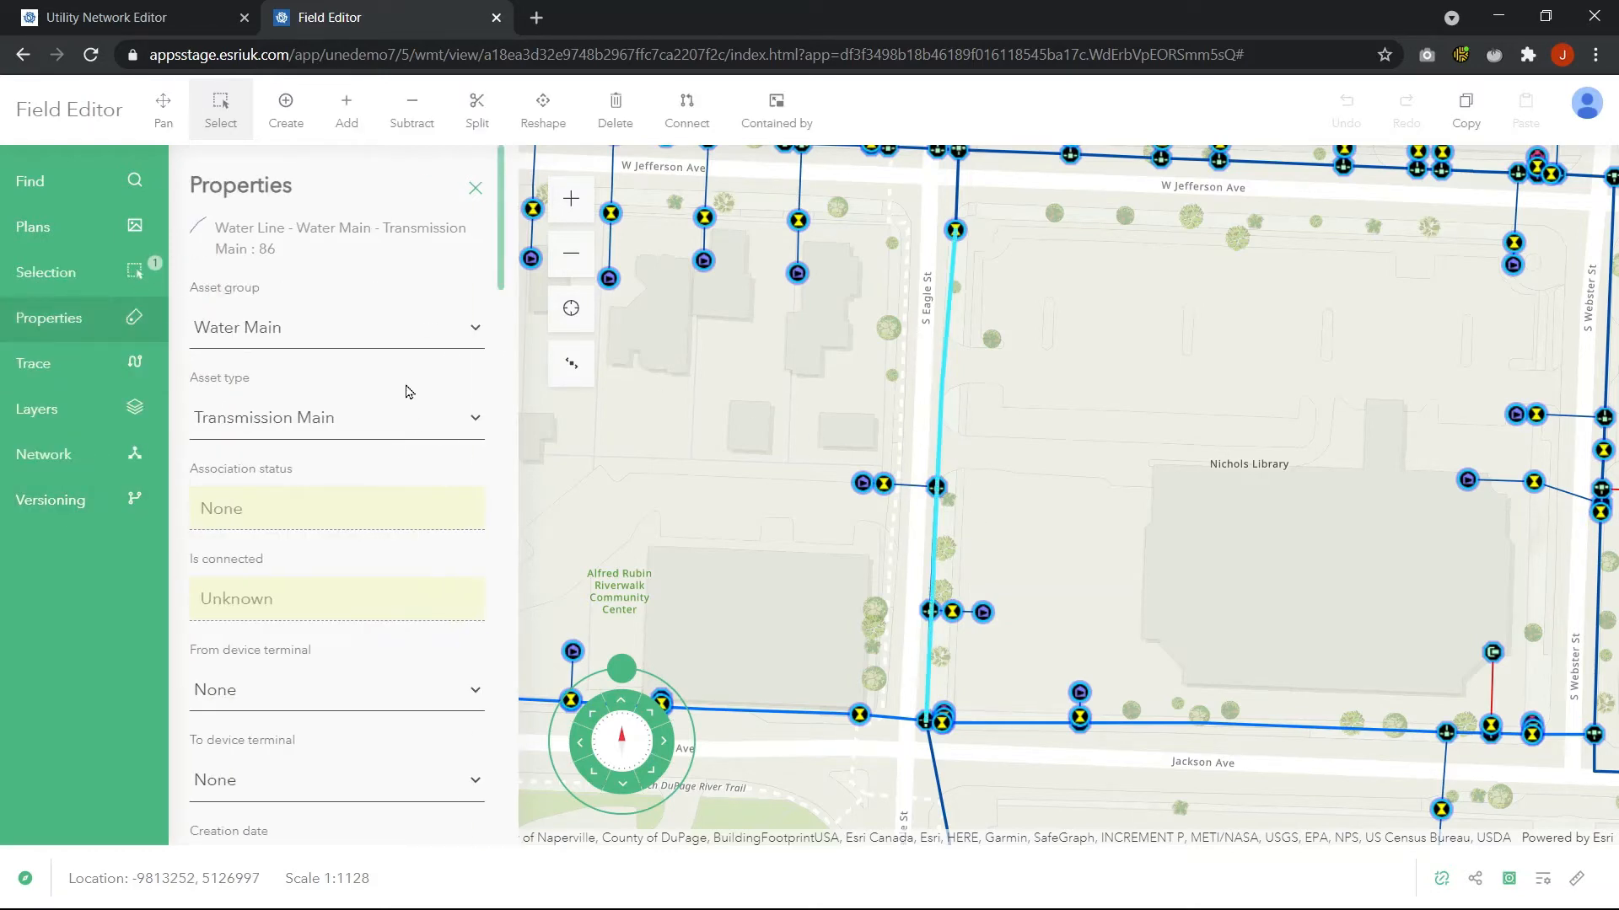
left_click(417, 329)
left_click(417, 339)
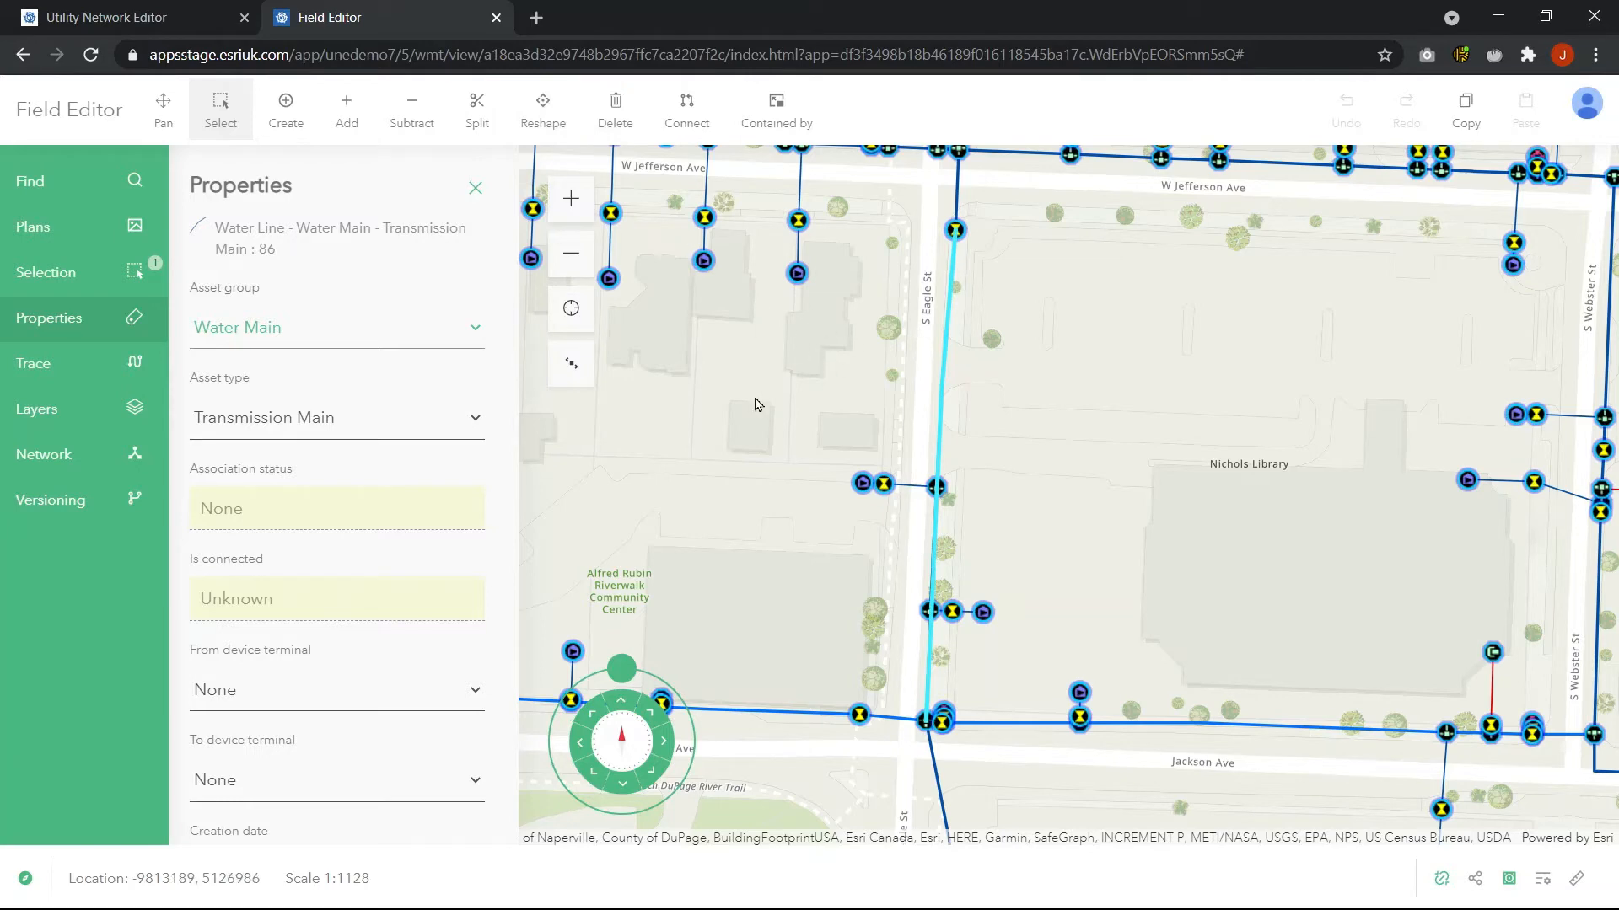
left_click(475, 189)
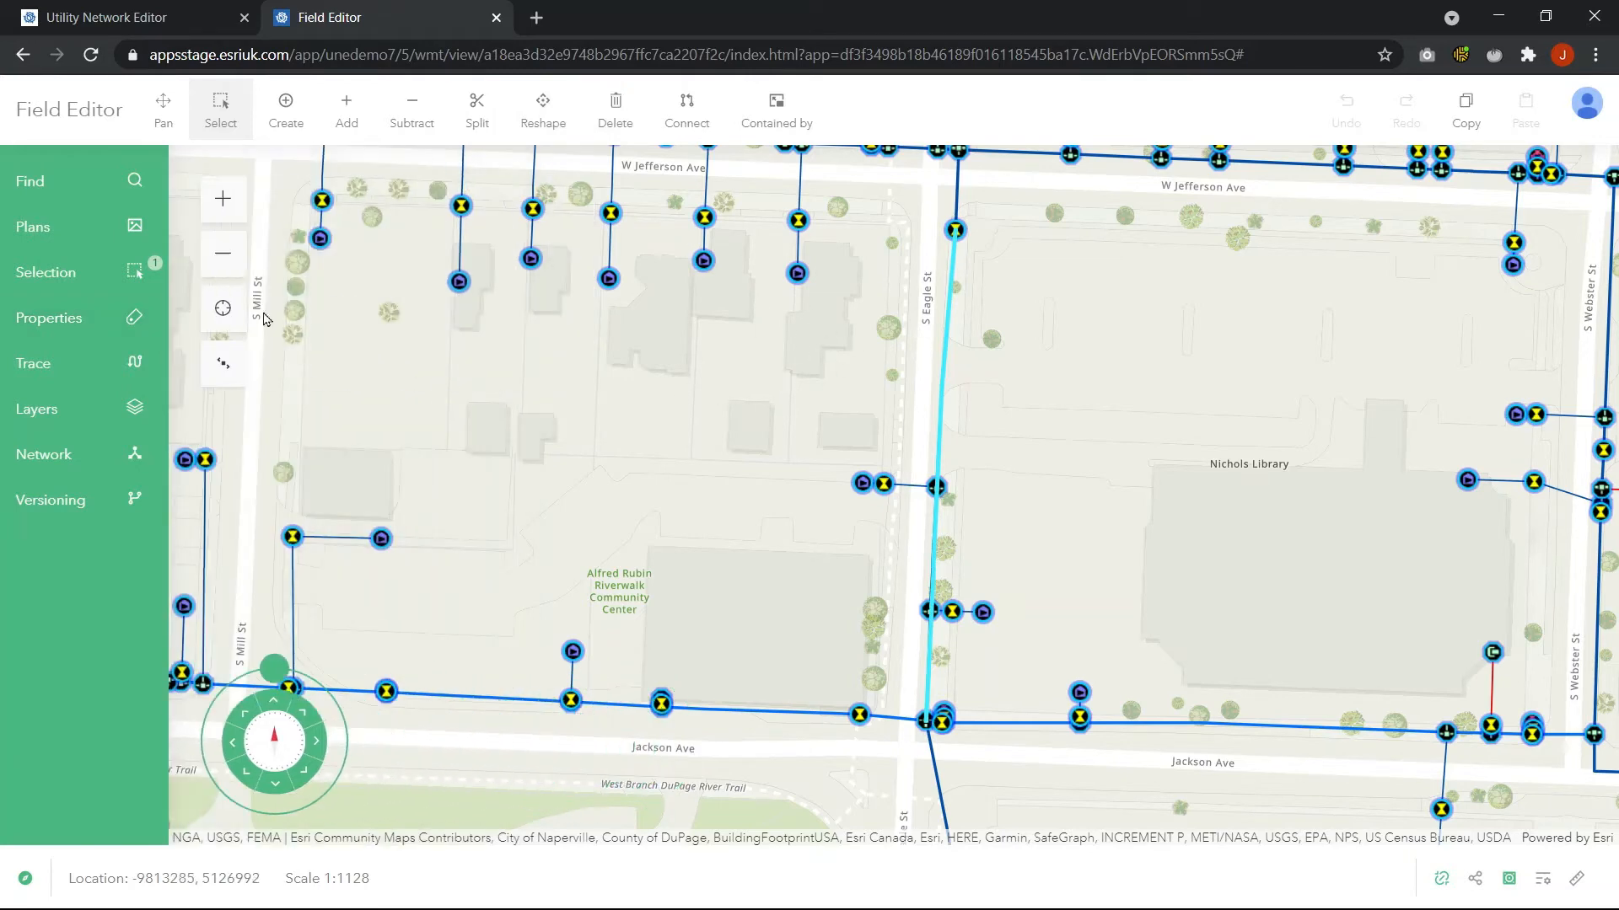
Restore the saved New Fire Hydrant Job environment
scroll(750, 540, "down", 2)
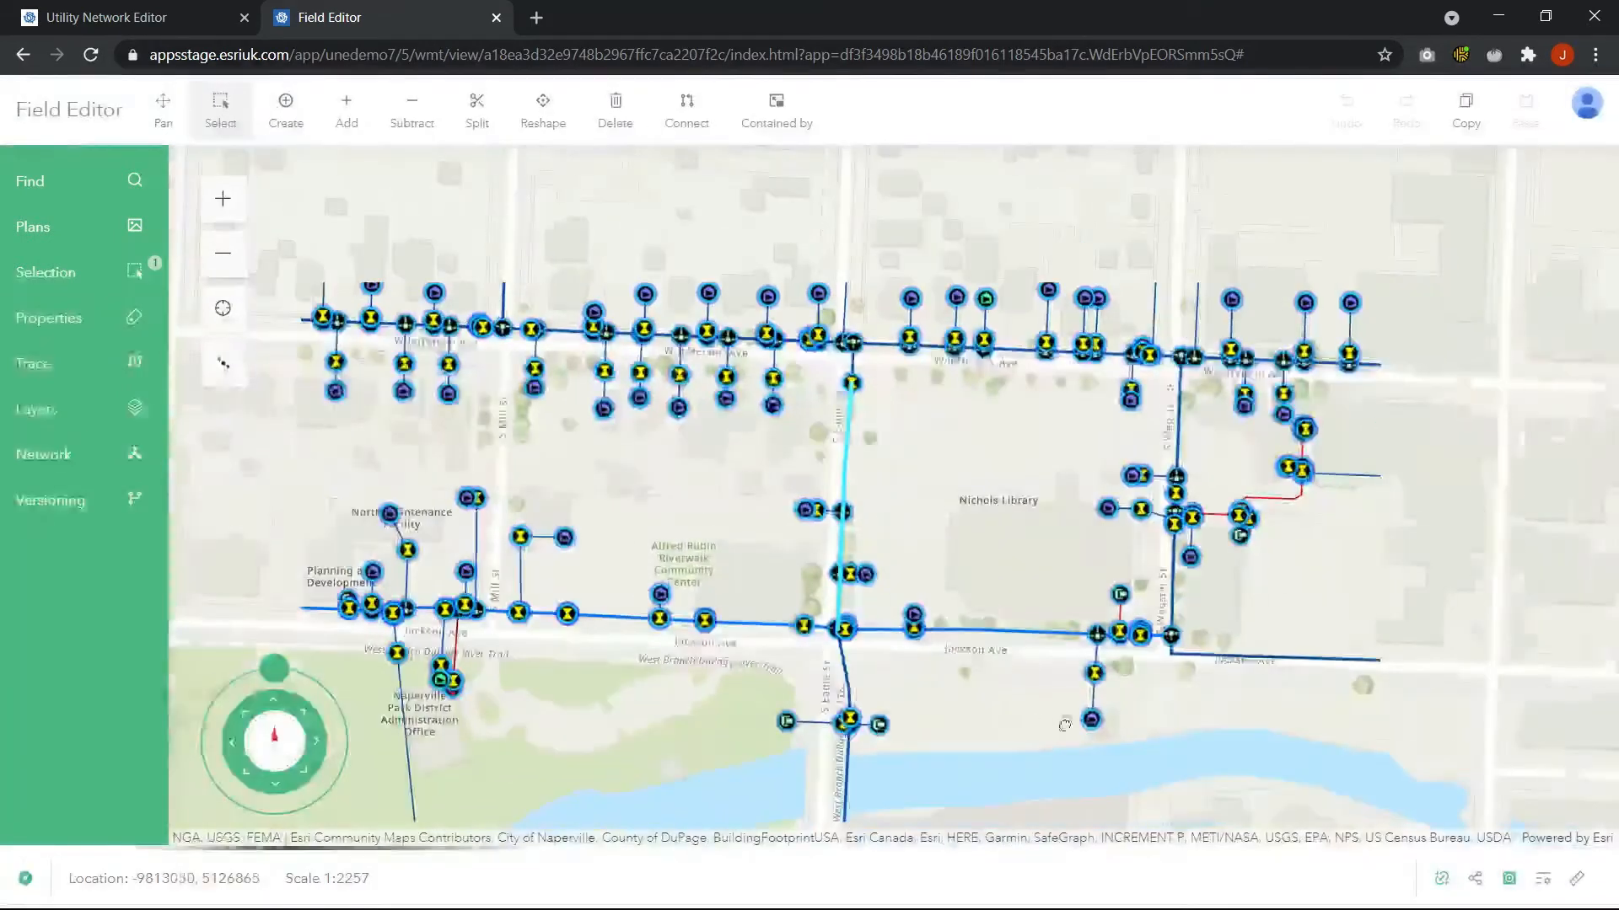
scroll(936, 691, "up", 2)
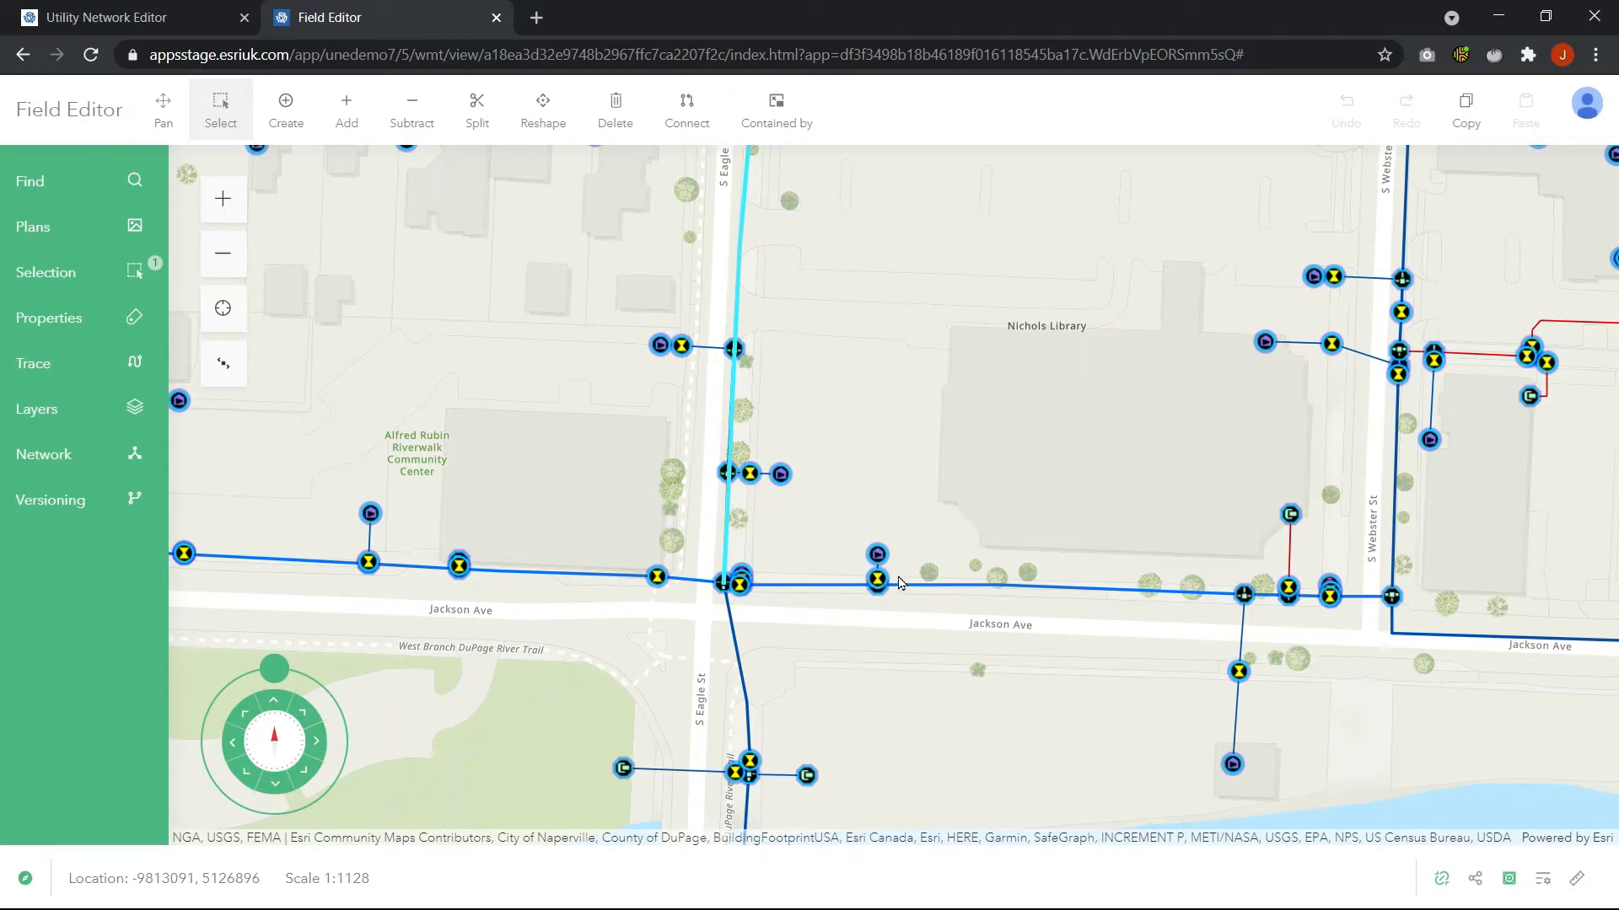
left_click(224, 364)
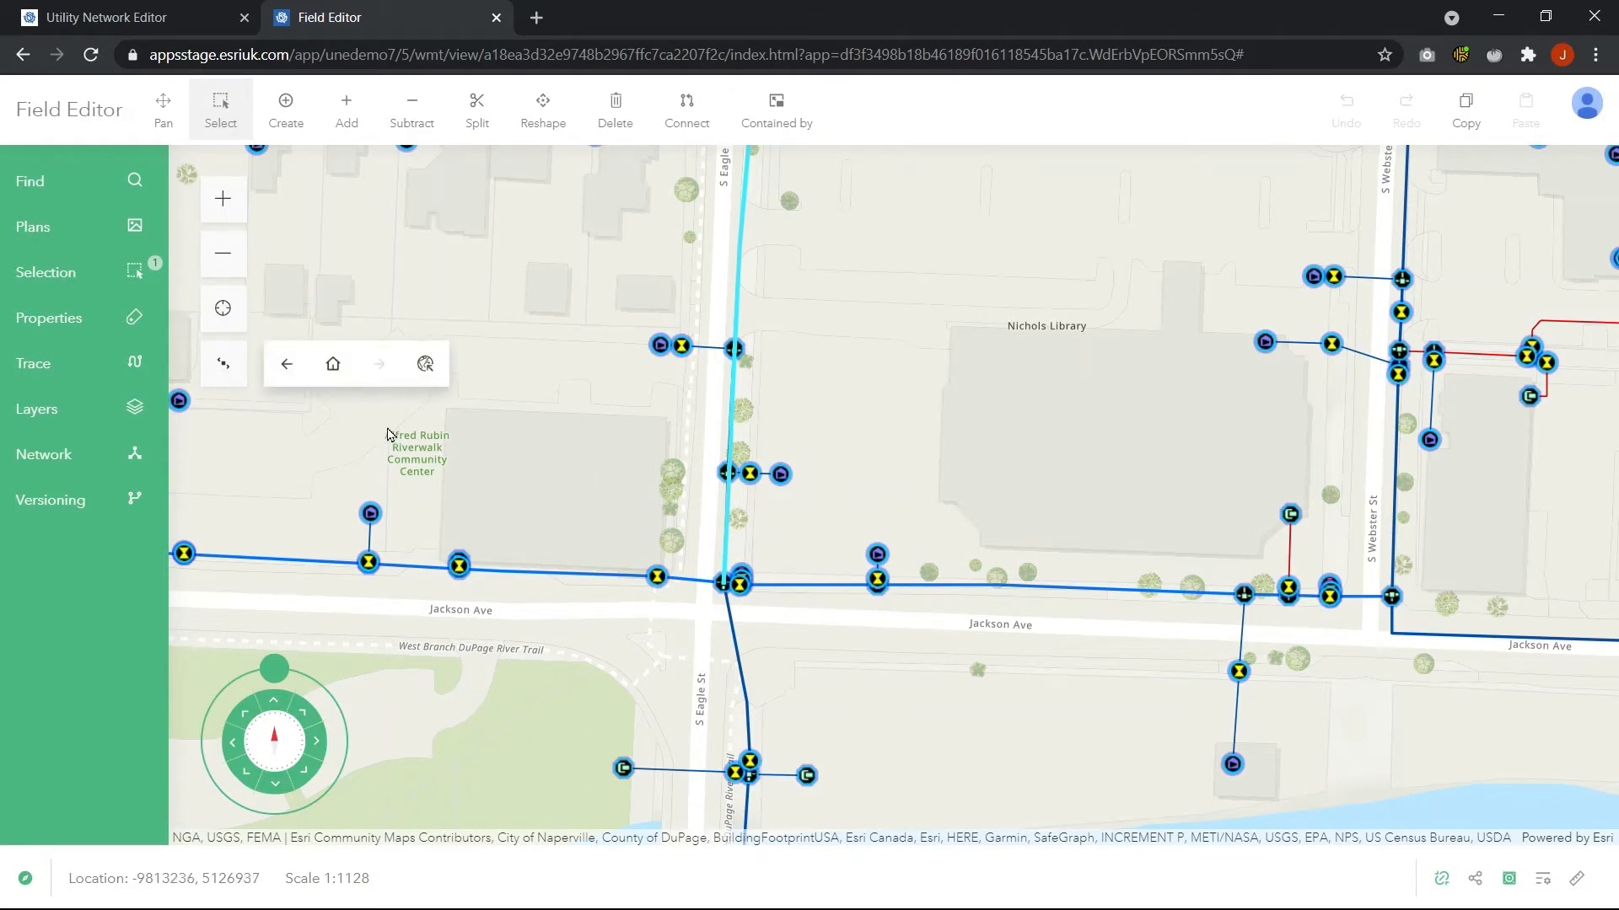
left_click(425, 364)
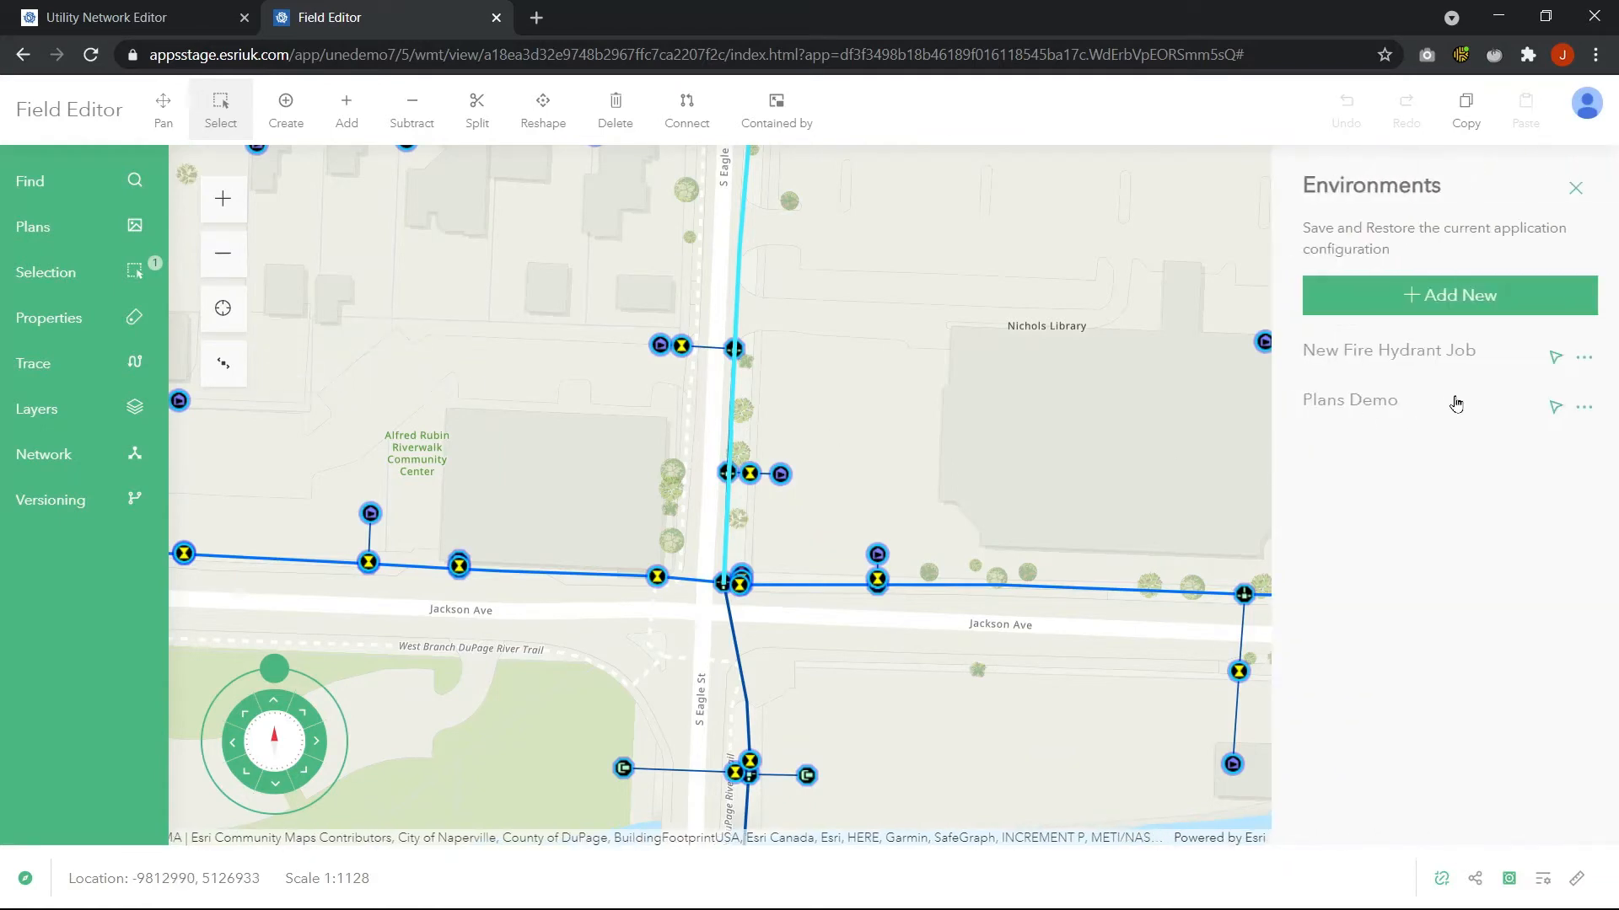
left_click(1555, 357)
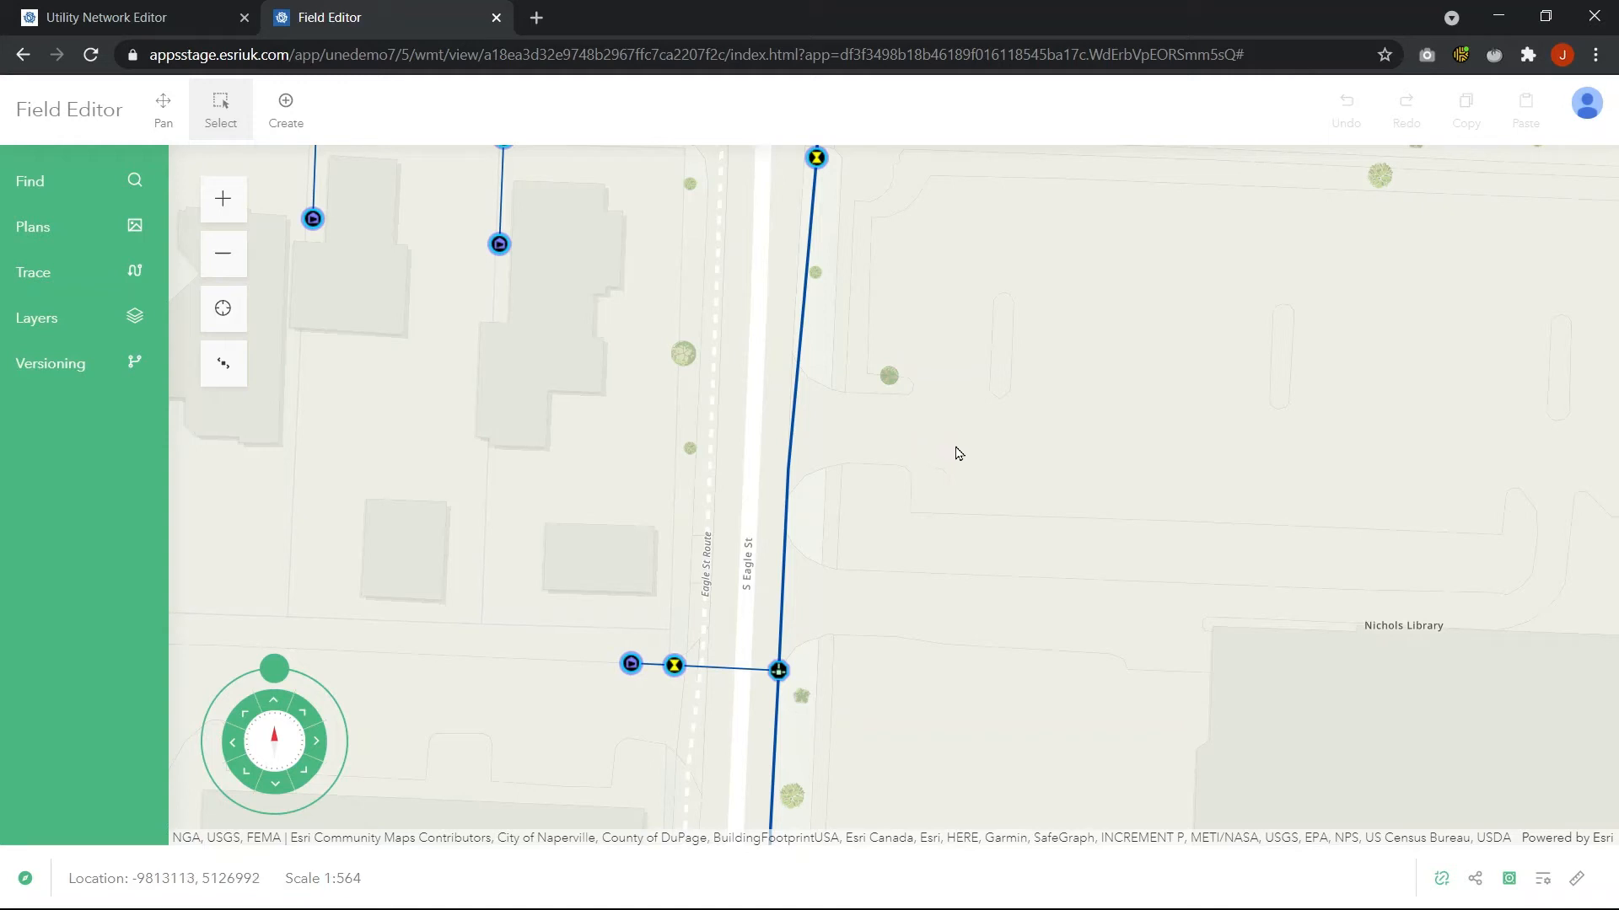
Place a fitting from the Fitting templates on the S Eagle St water main north of Nichols Library
left_click(300, 113)
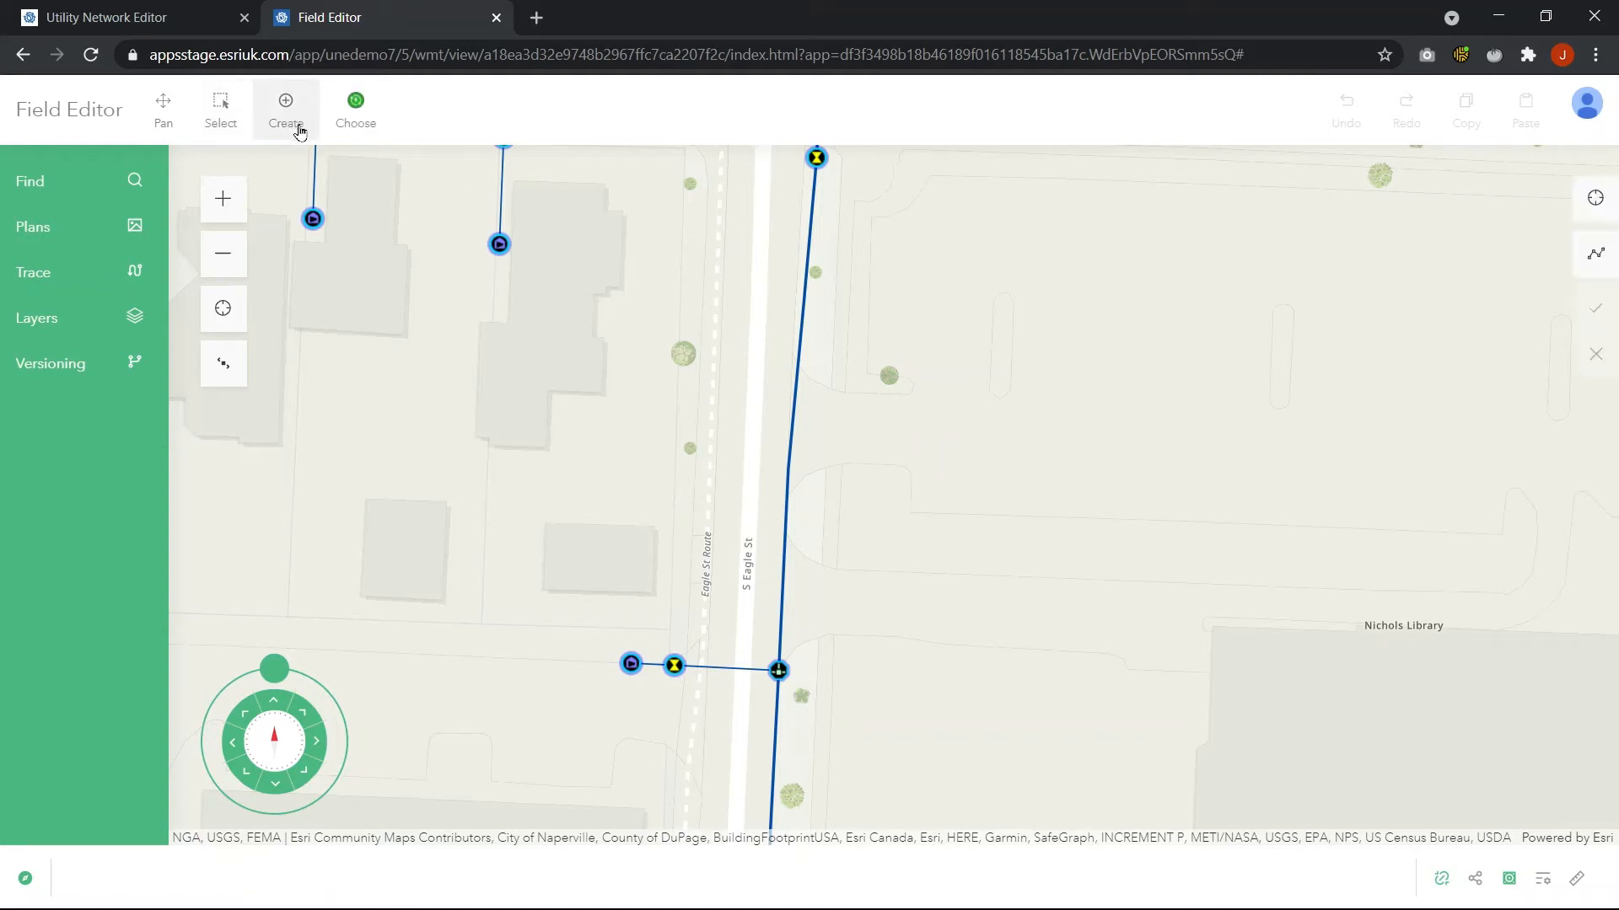
left_click(355, 110)
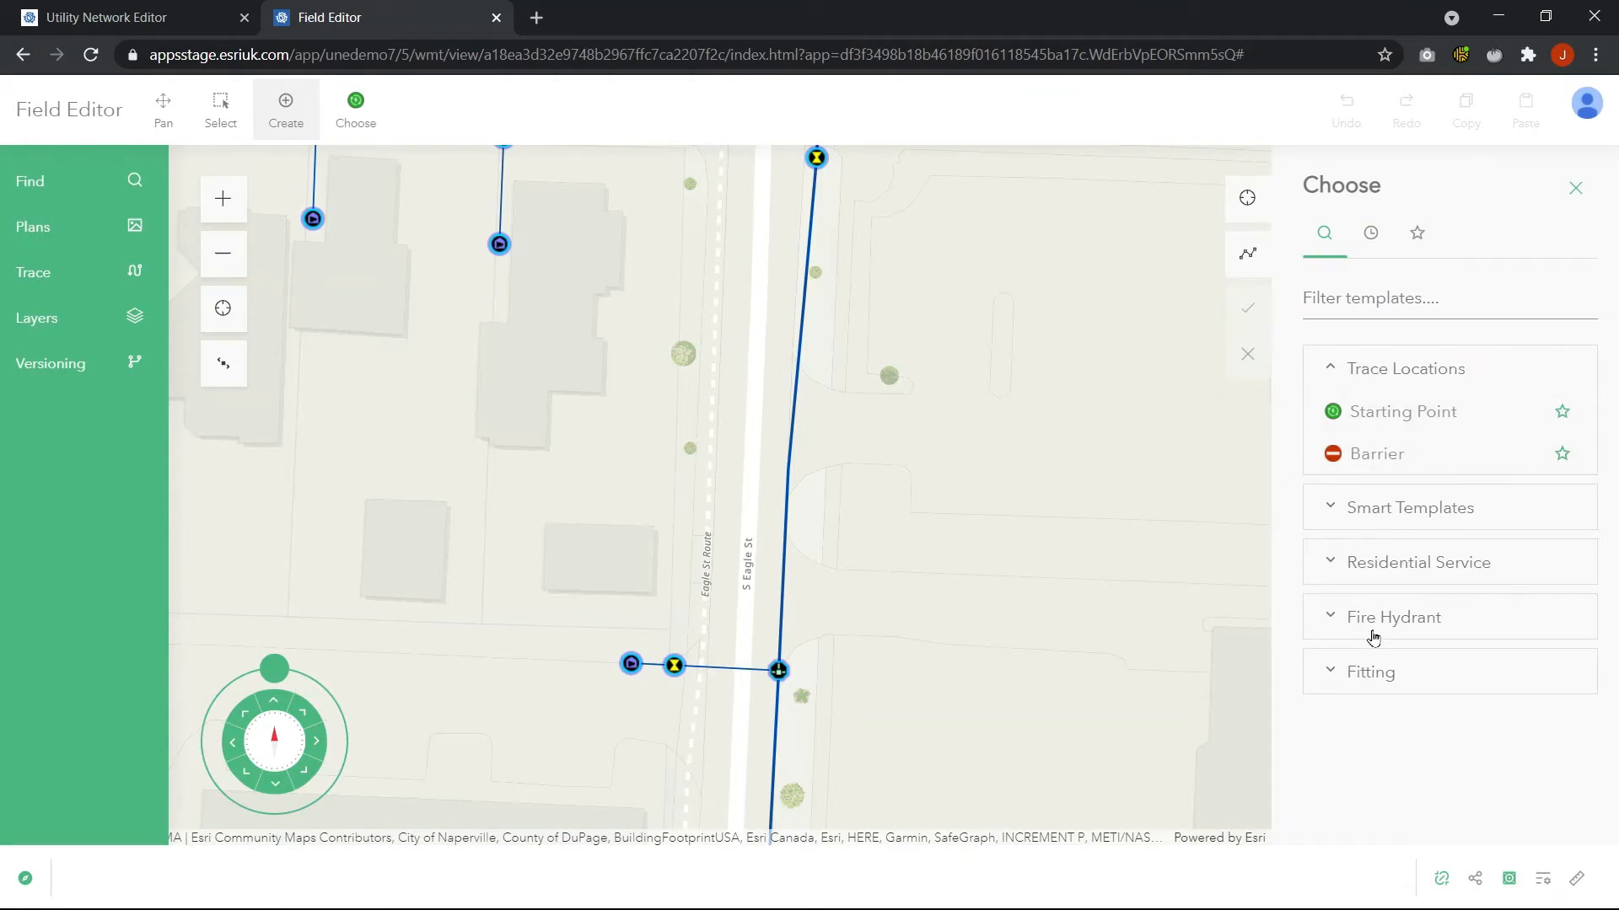
left_click(1368, 689)
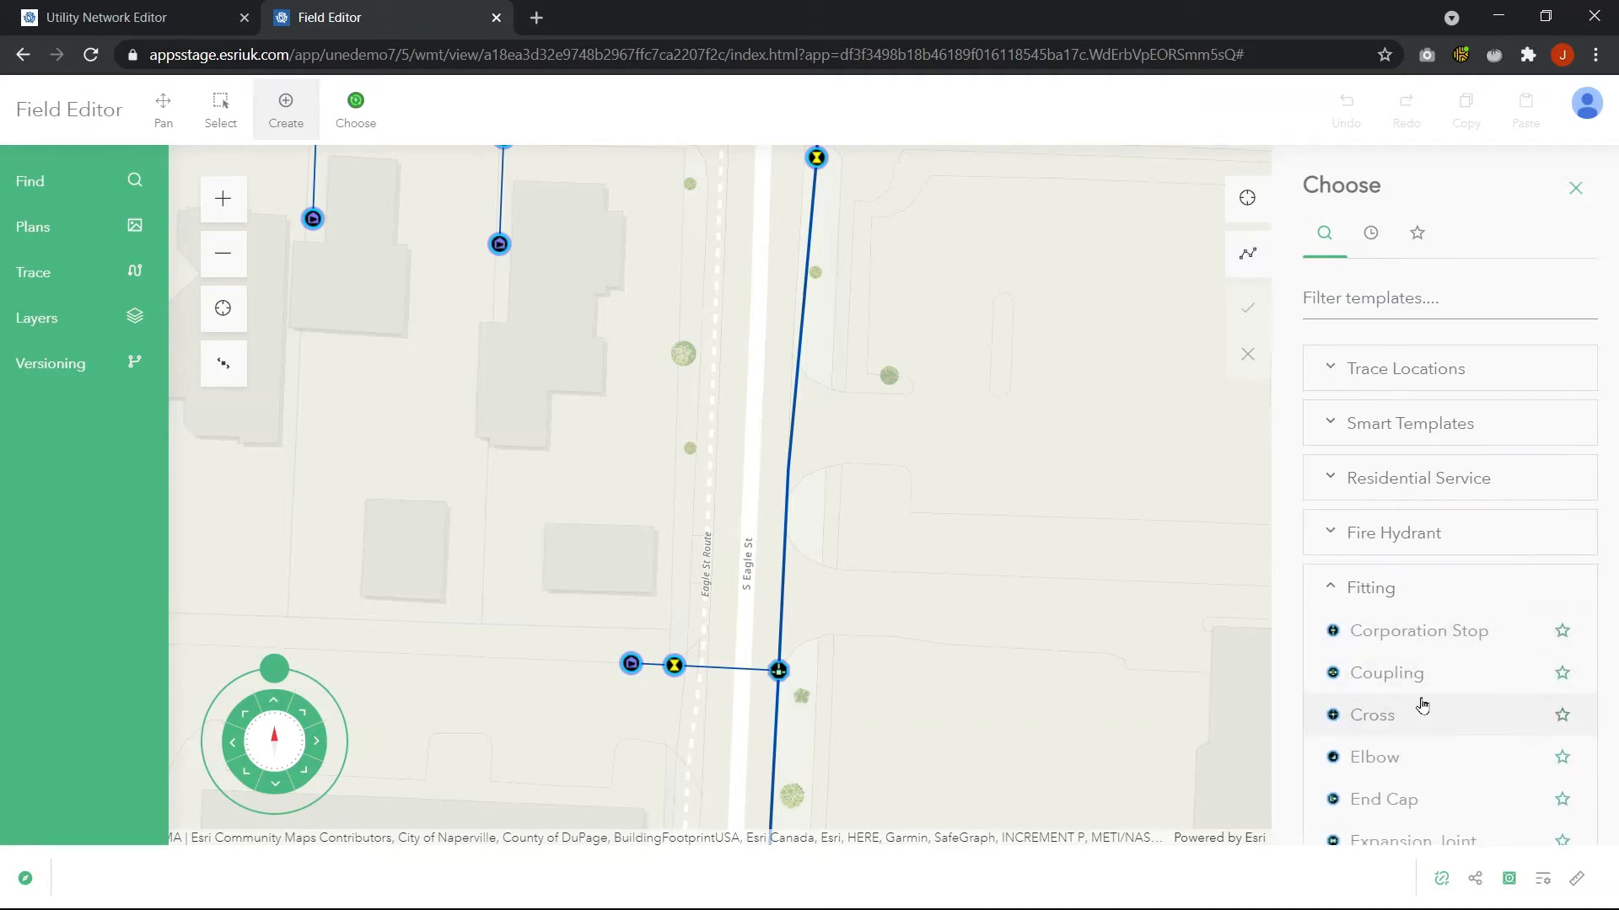
scroll(1396, 759, "down", 4)
scroll(1397, 698, "down", 3)
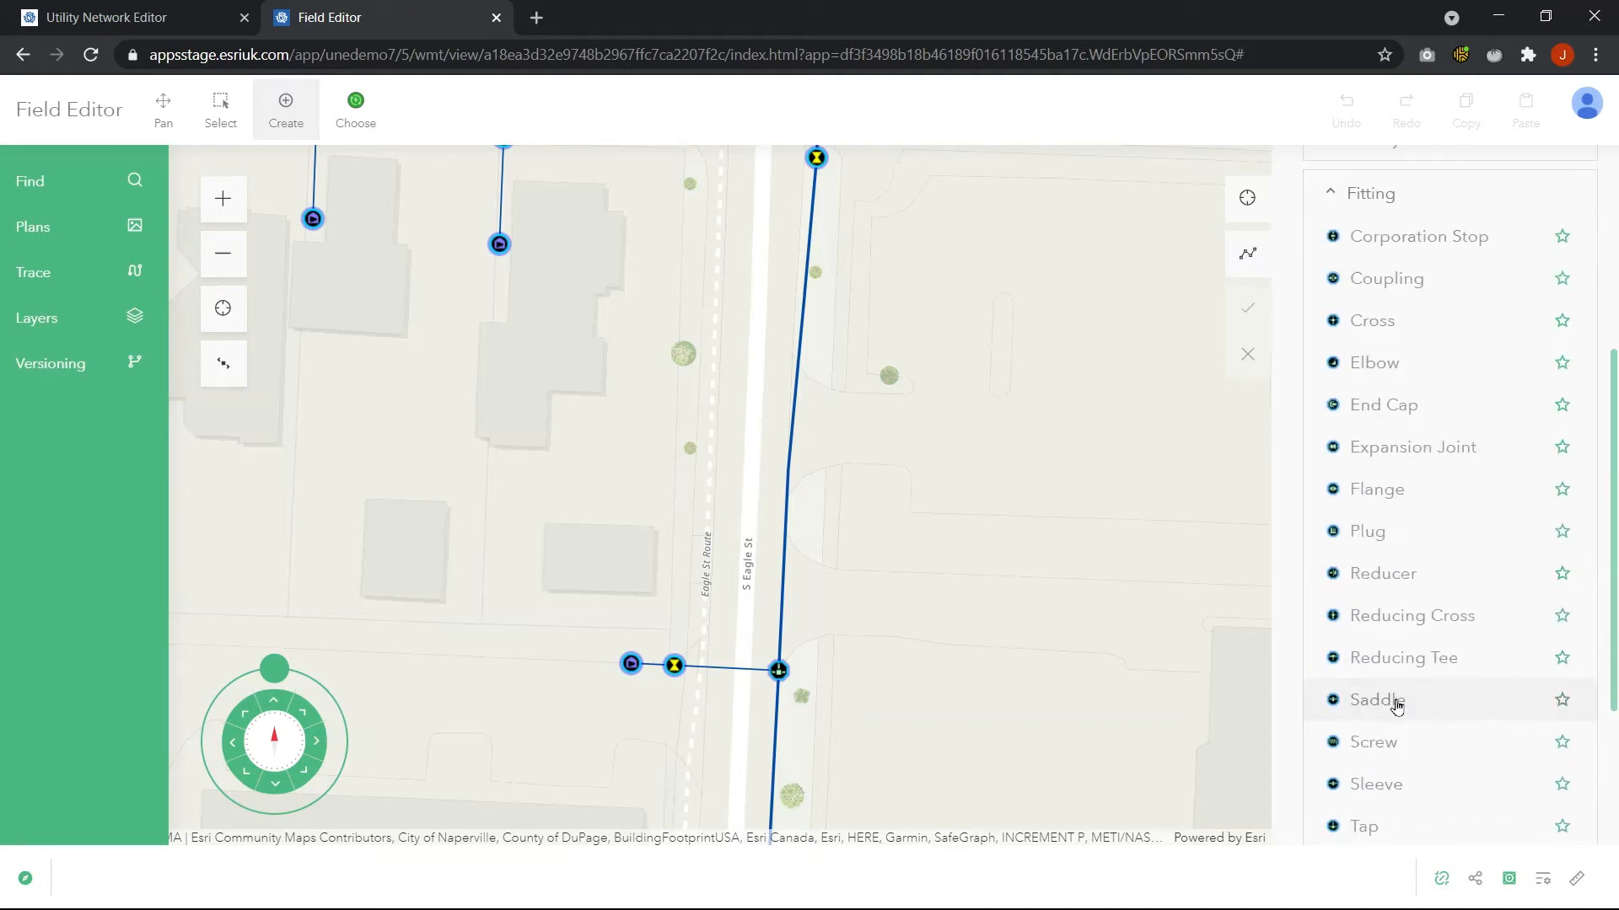
left_click(1390, 789)
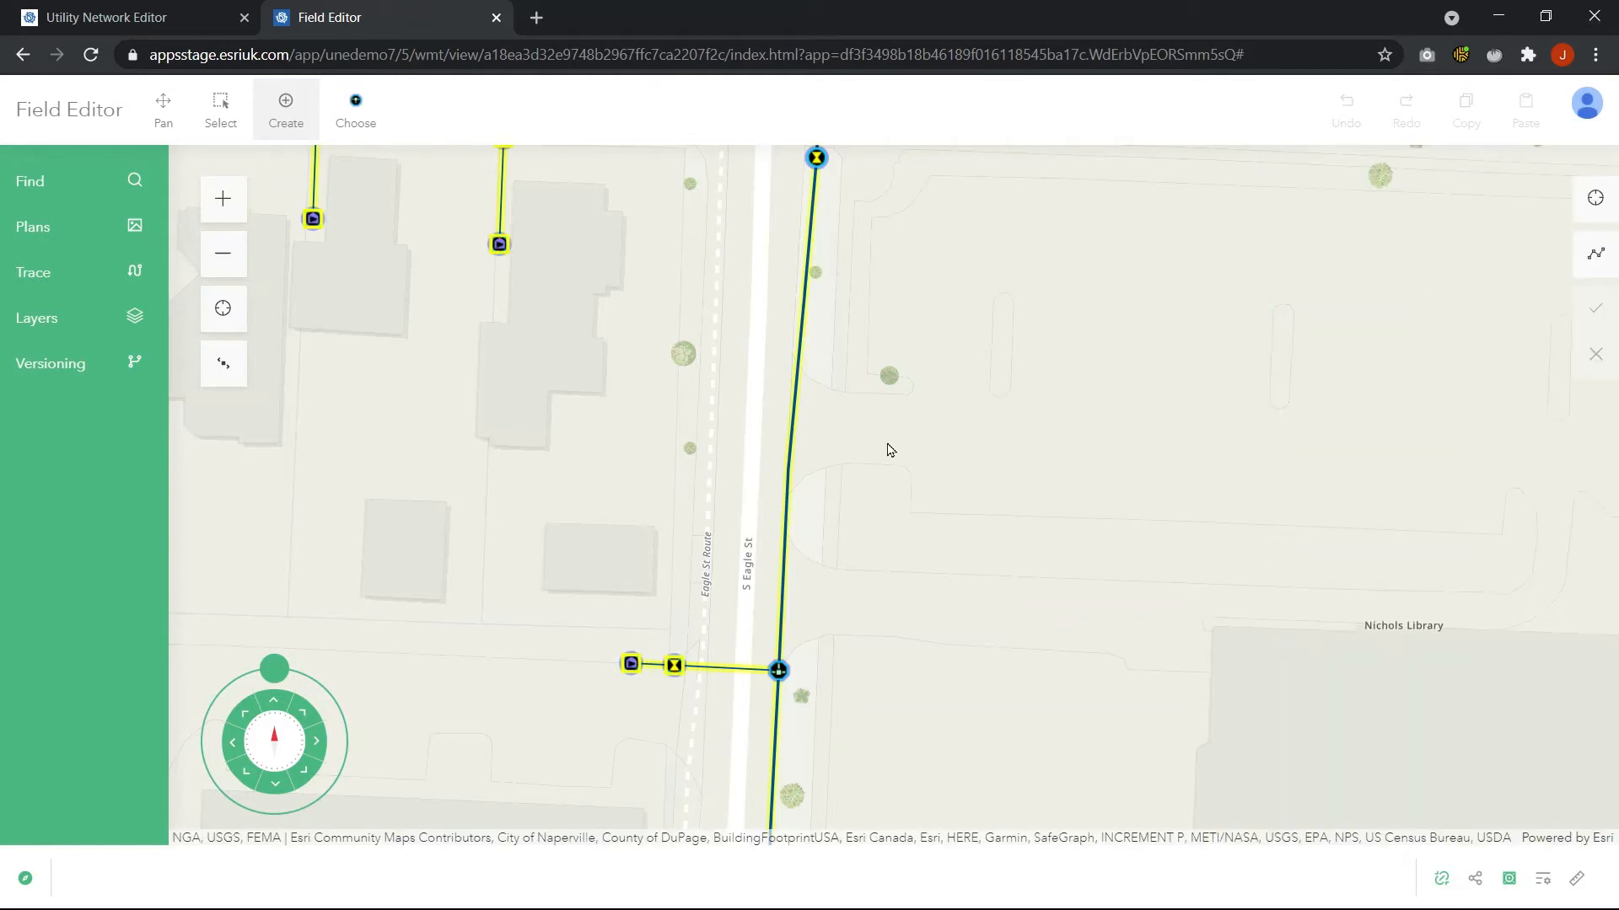
left_click(794, 424)
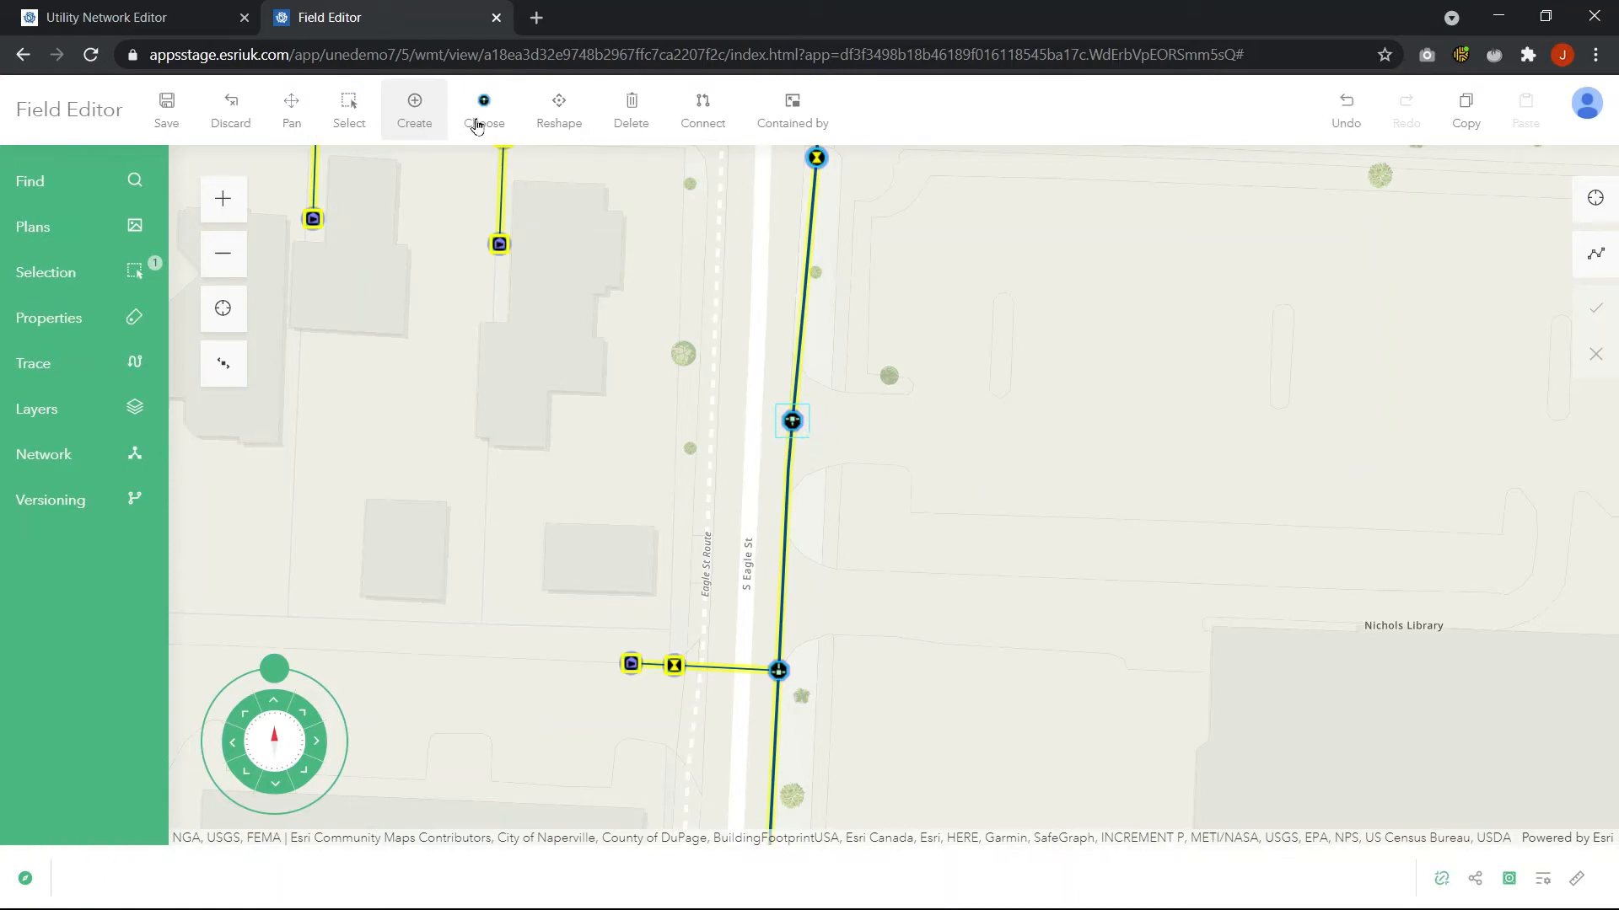
Draw a Hydrant Service smart-template line about 121 ft east from the new fitting, adding a hydrant to its end
left_click(483, 116)
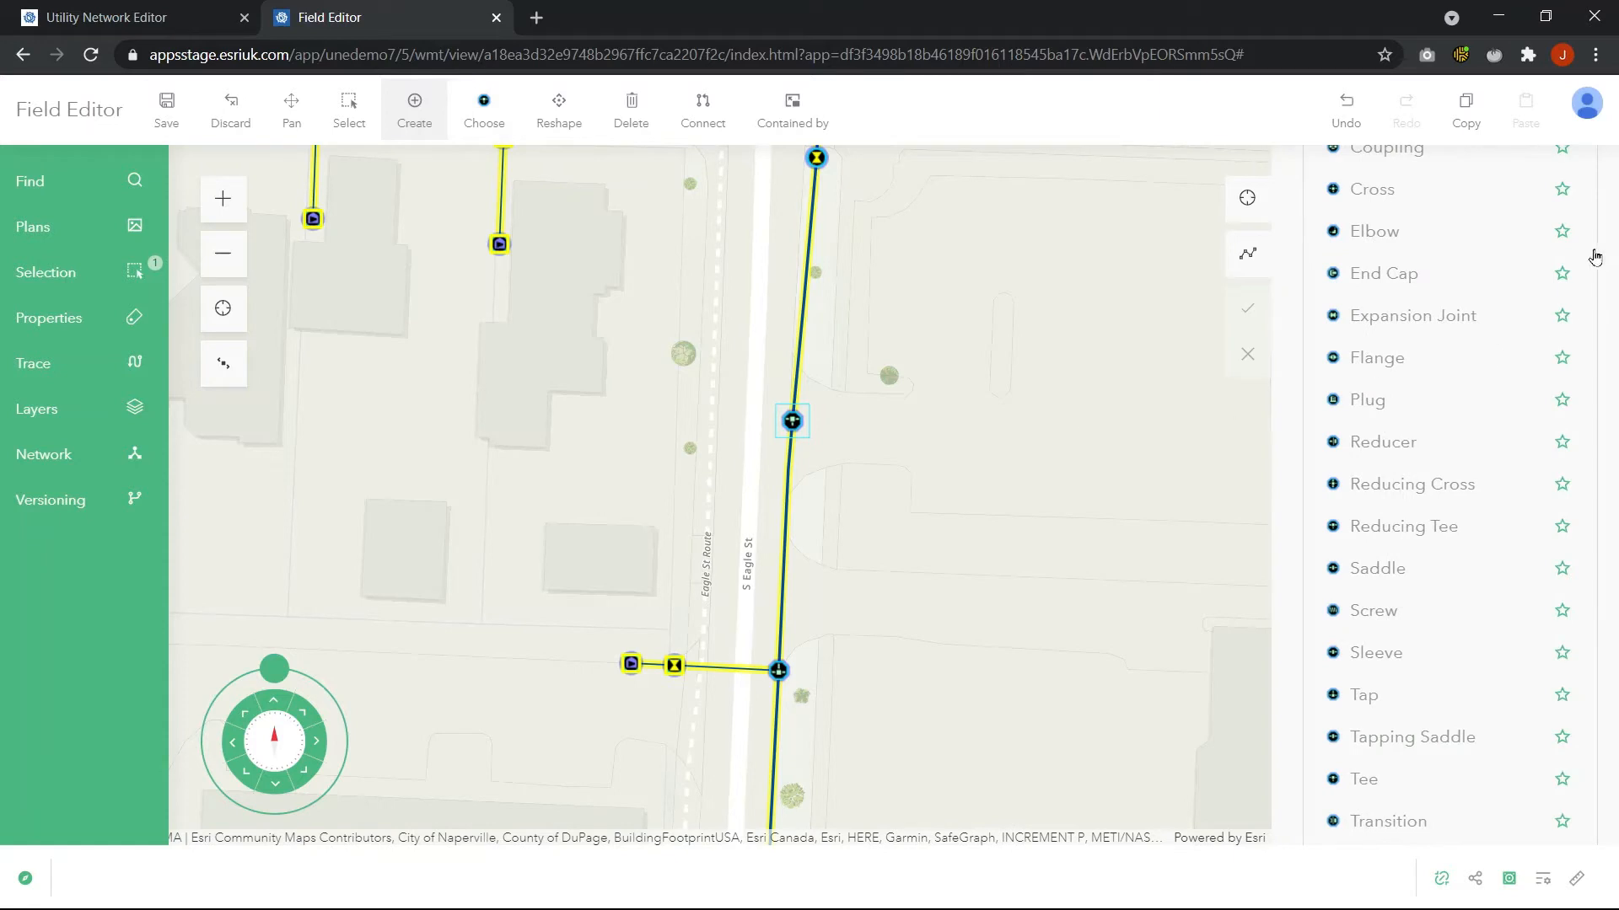
scroll(1530, 350, "up", 5)
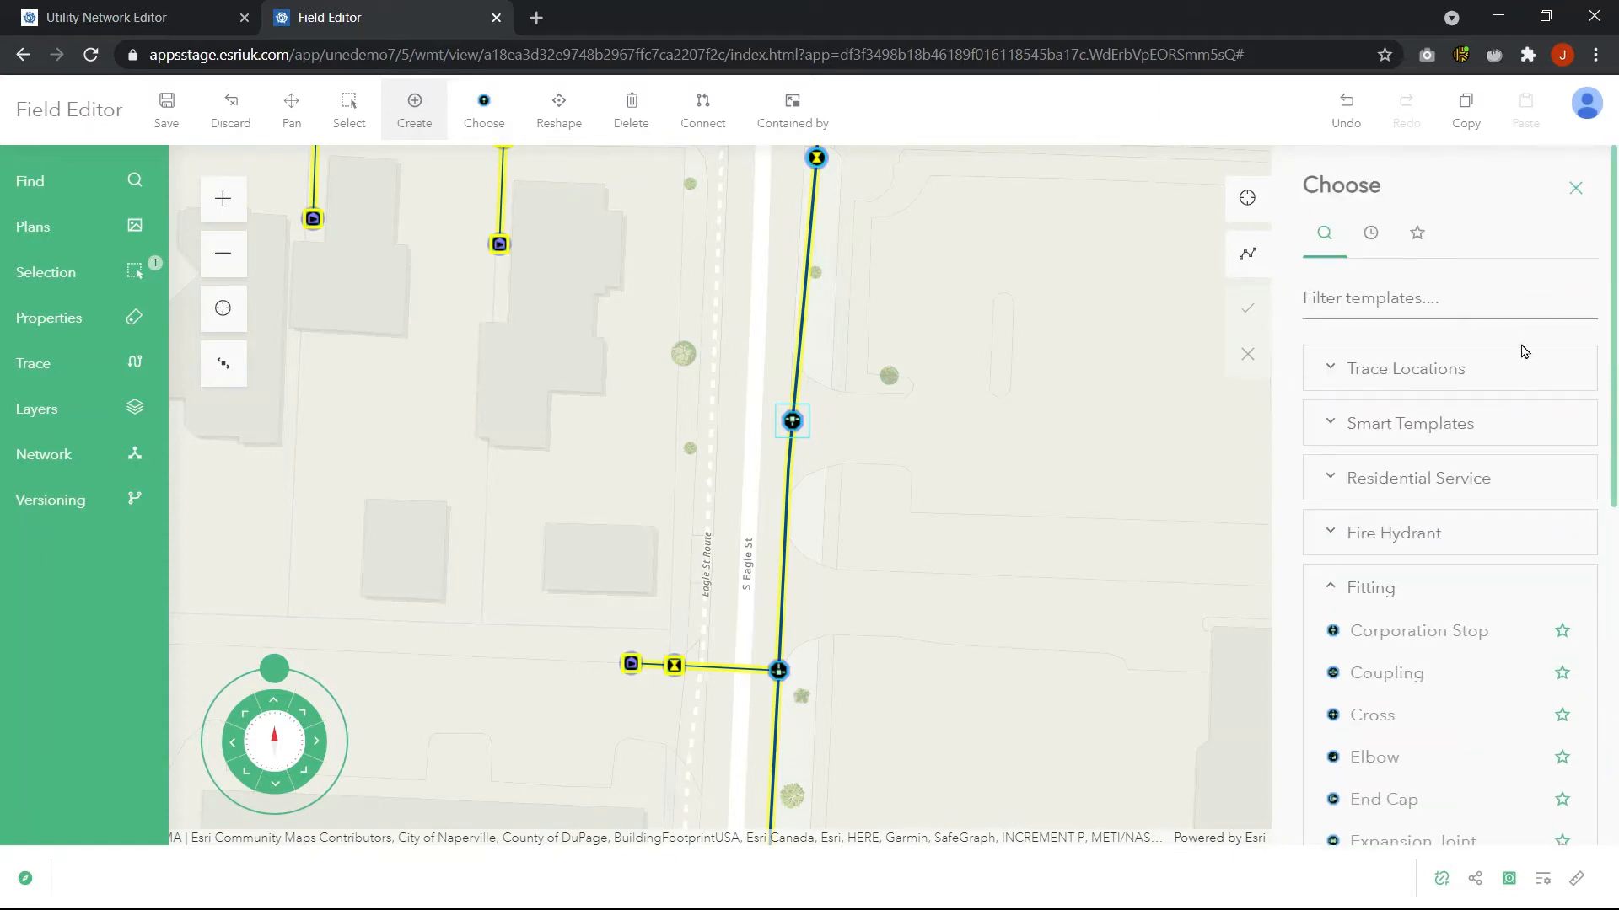
left_click(1353, 532)
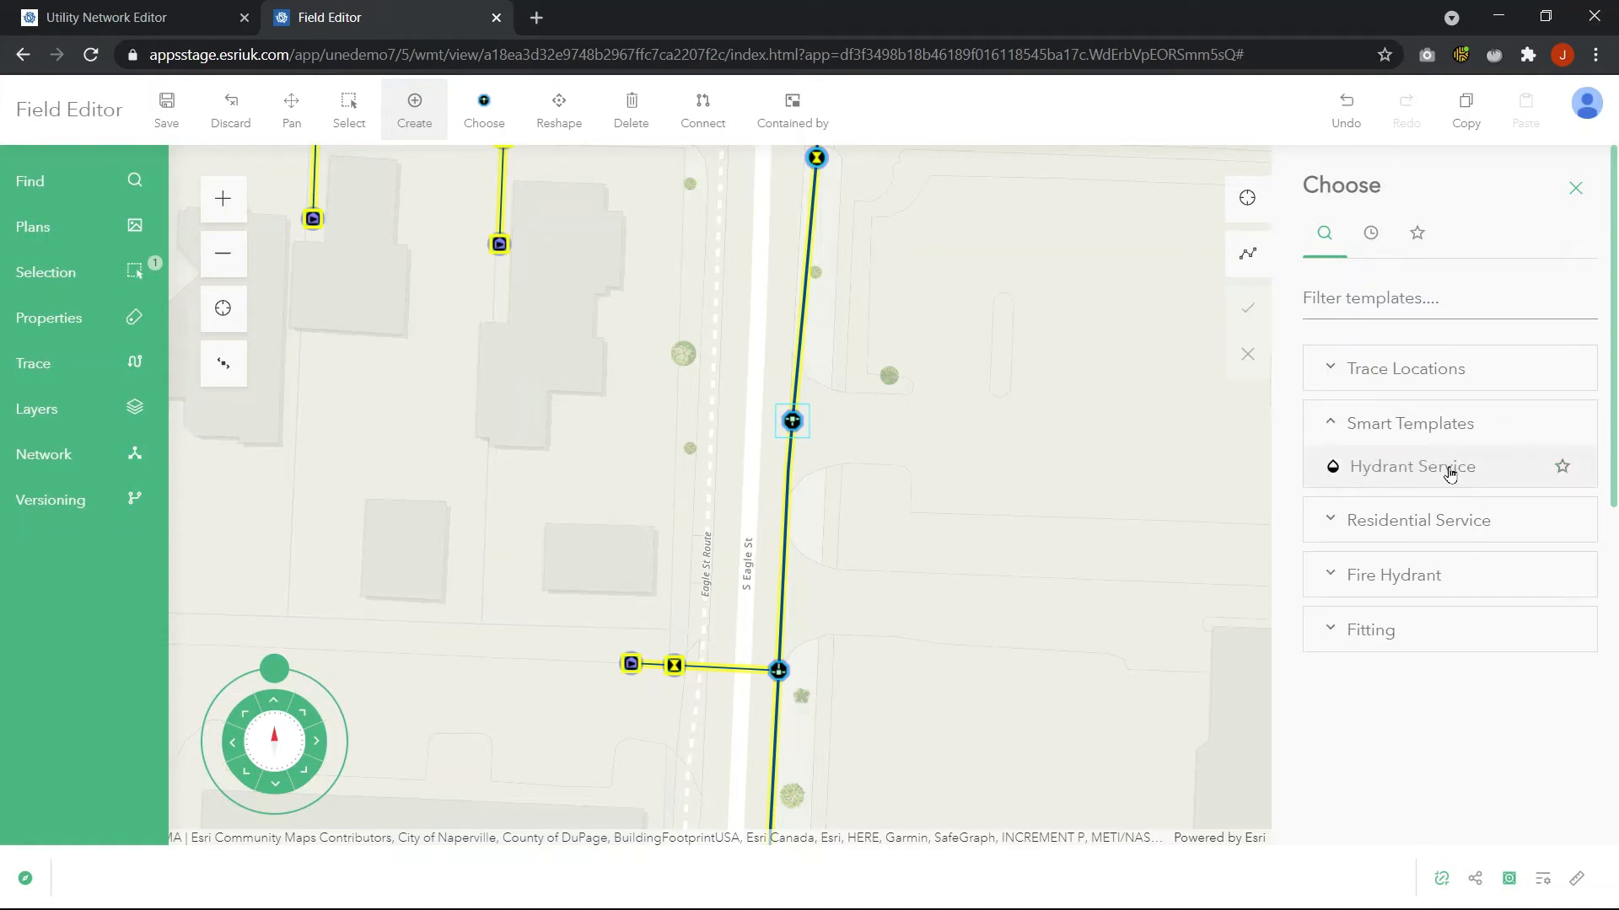
left_click(1450, 473)
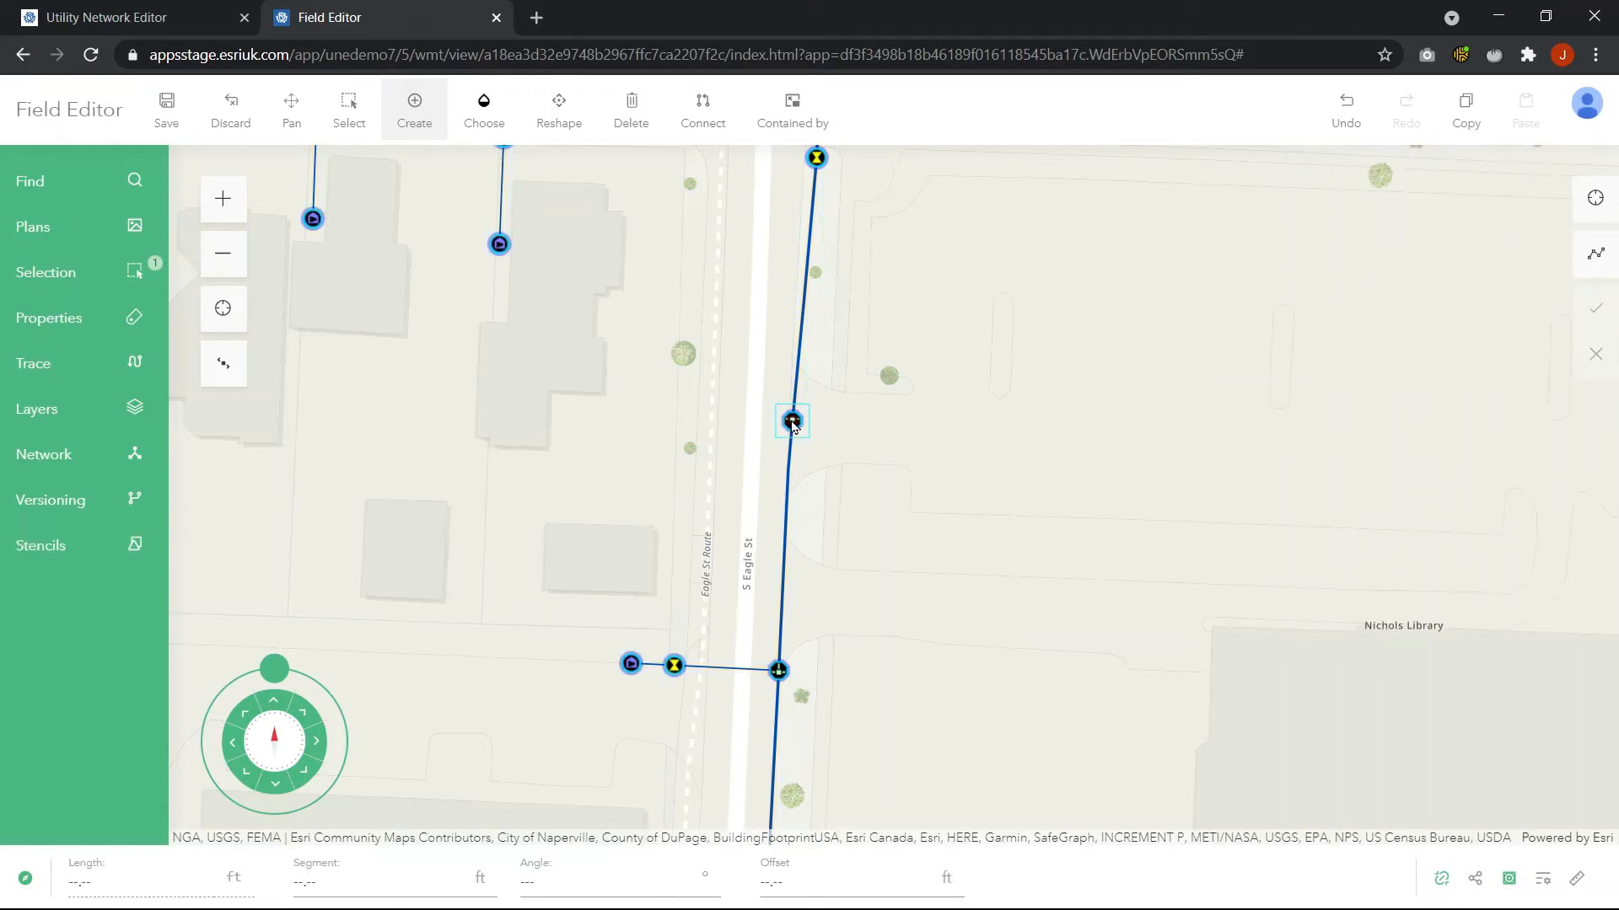
left_click(902, 427)
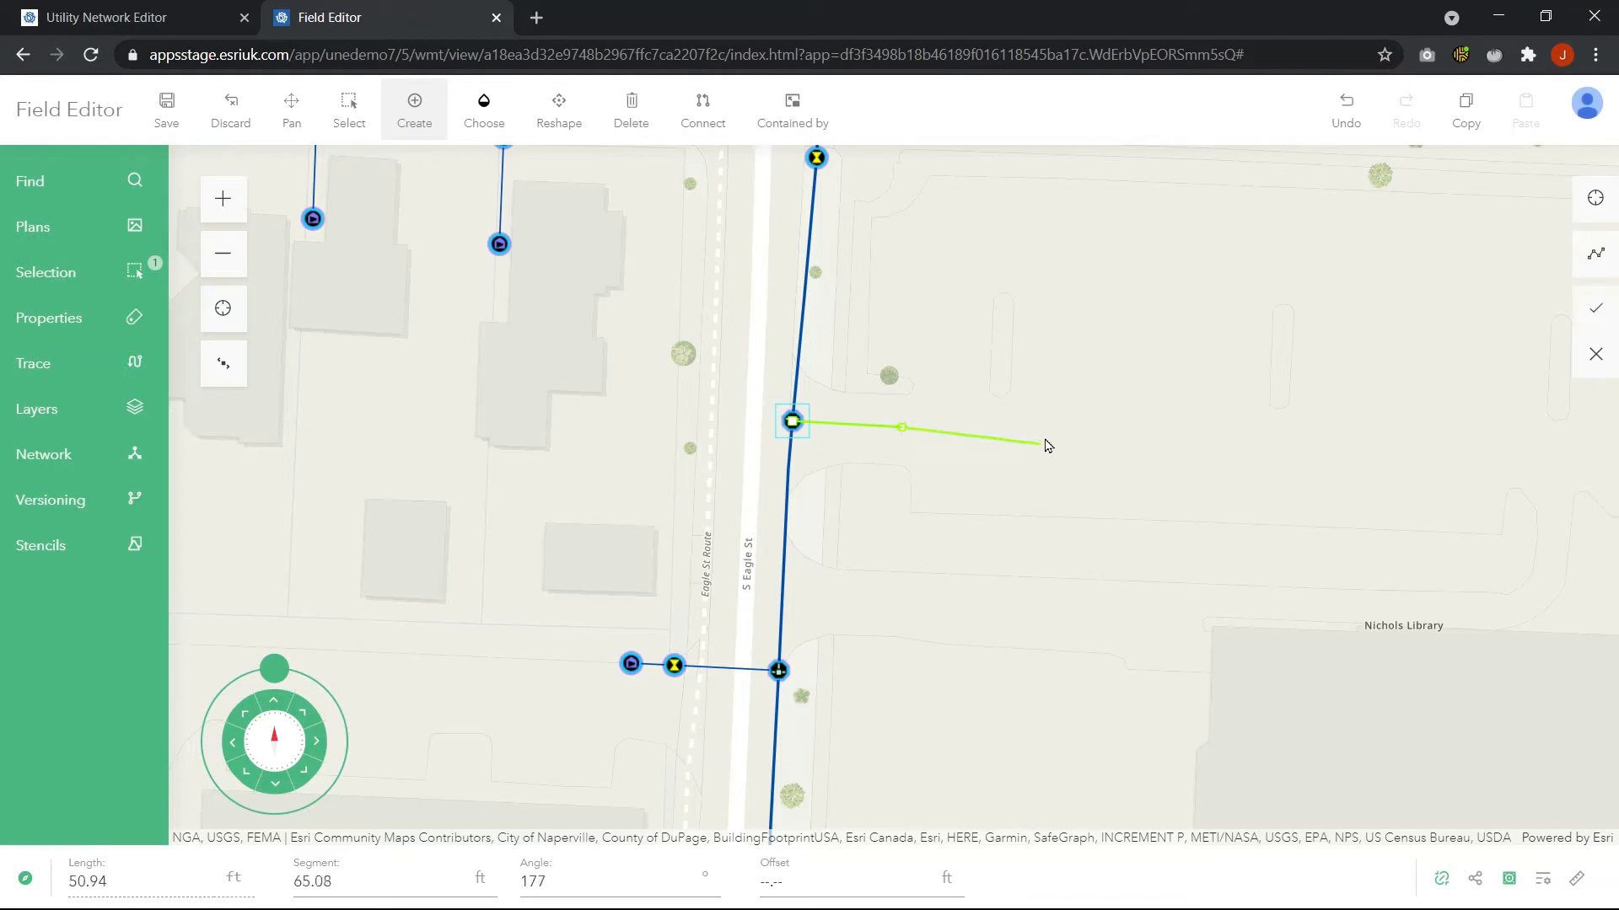
left_click(1054, 432)
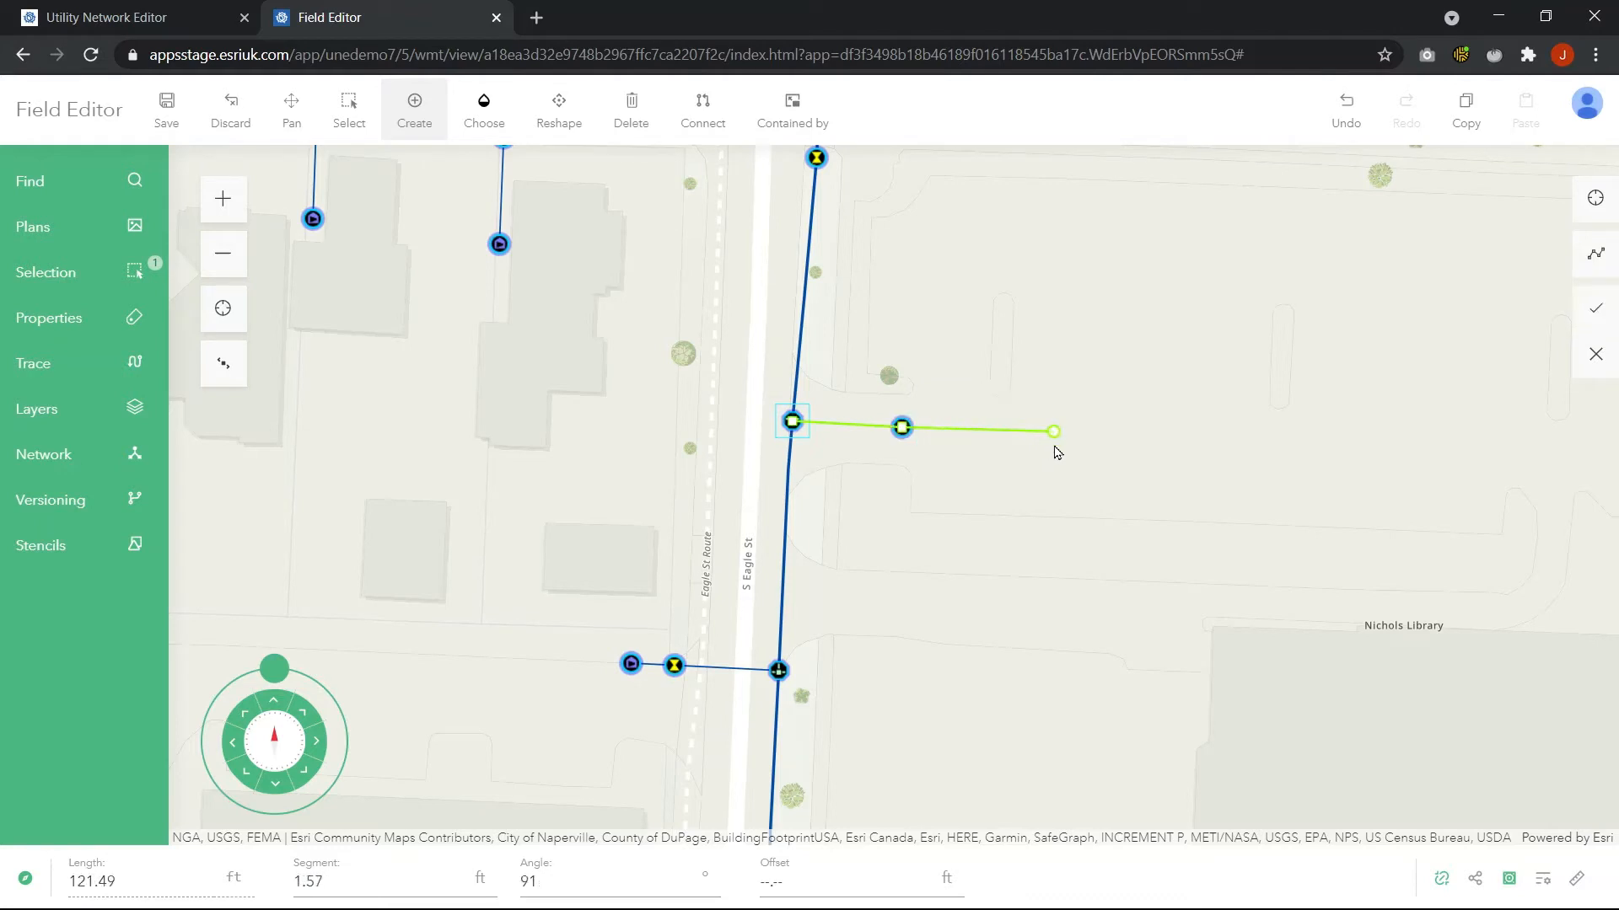
left_click(1596, 308)
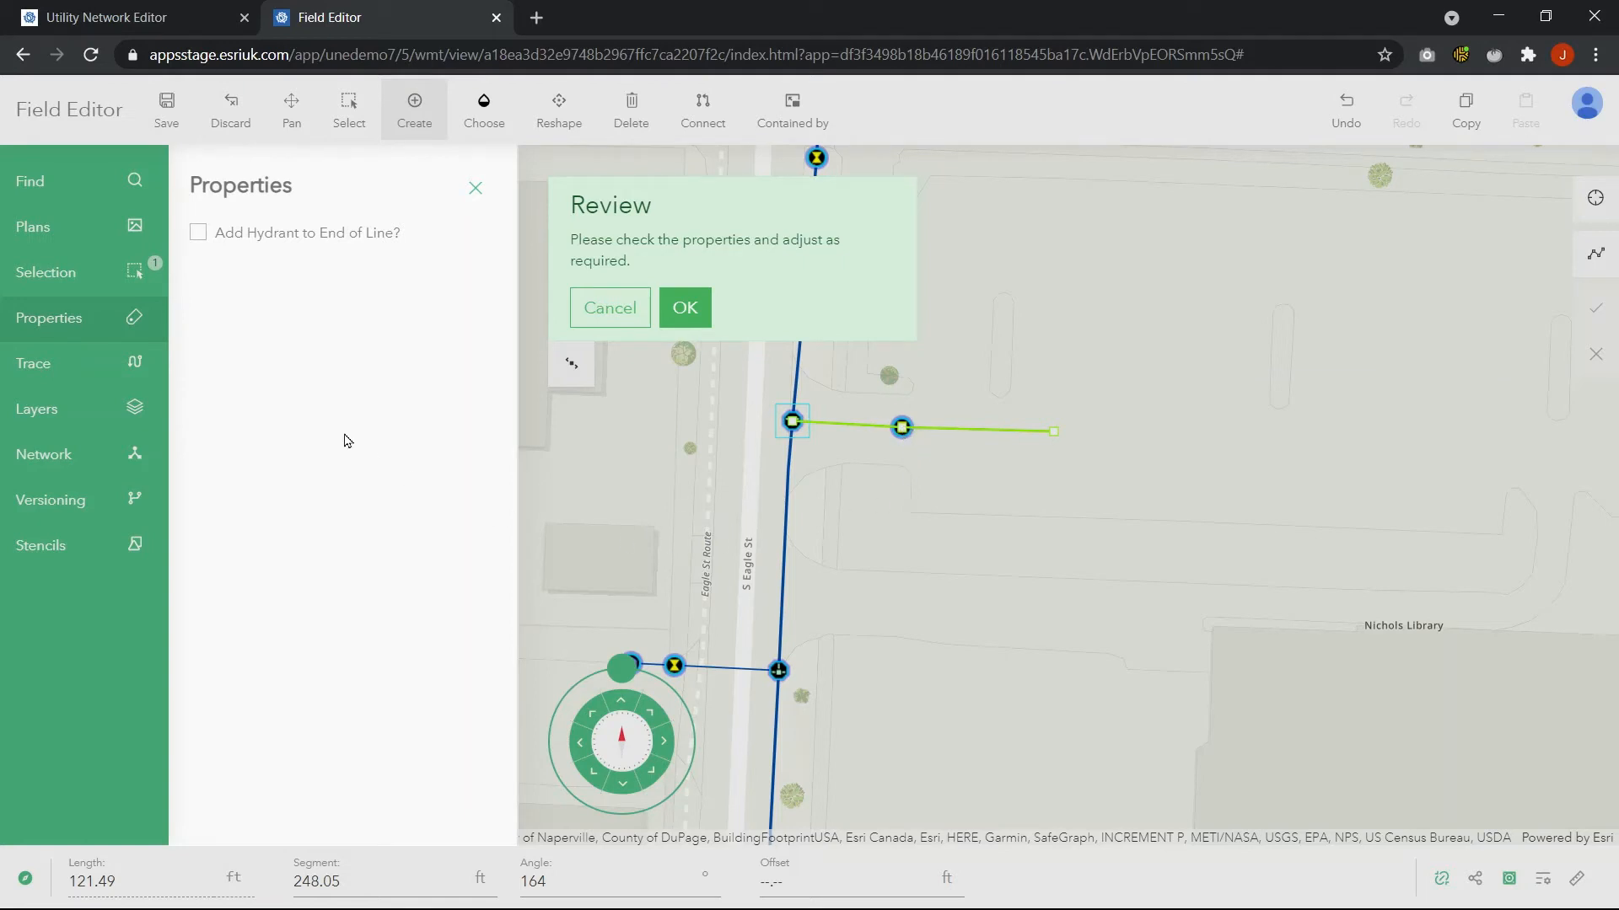
left_click(253, 240)
left_click(693, 313)
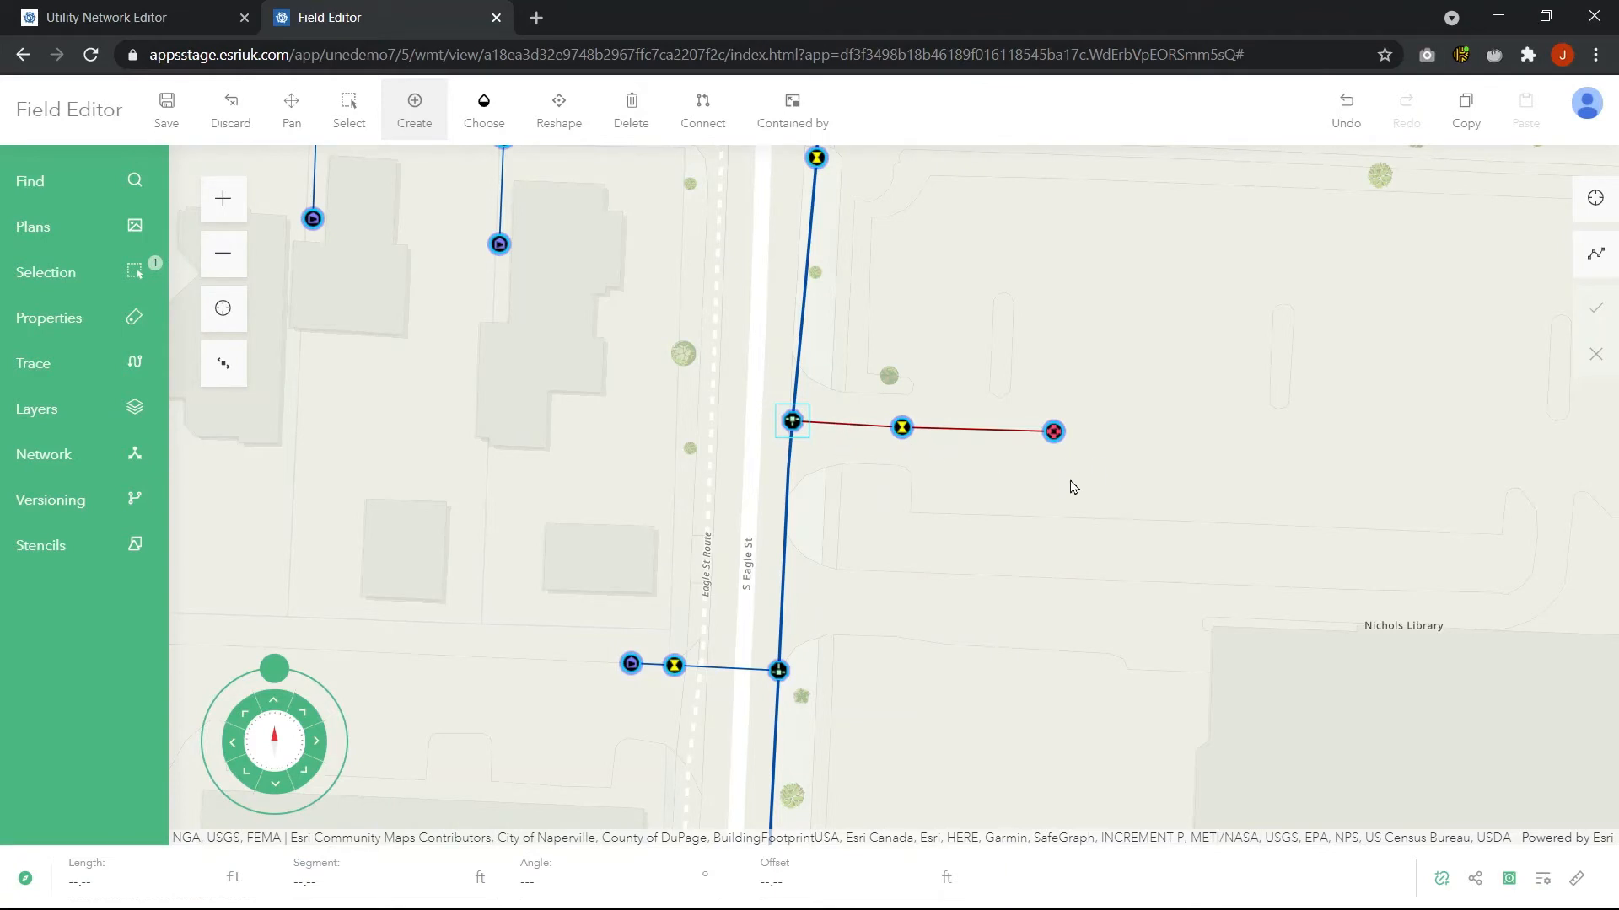
Select the new fire hydrant at the end of the service line
left_click(353, 106)
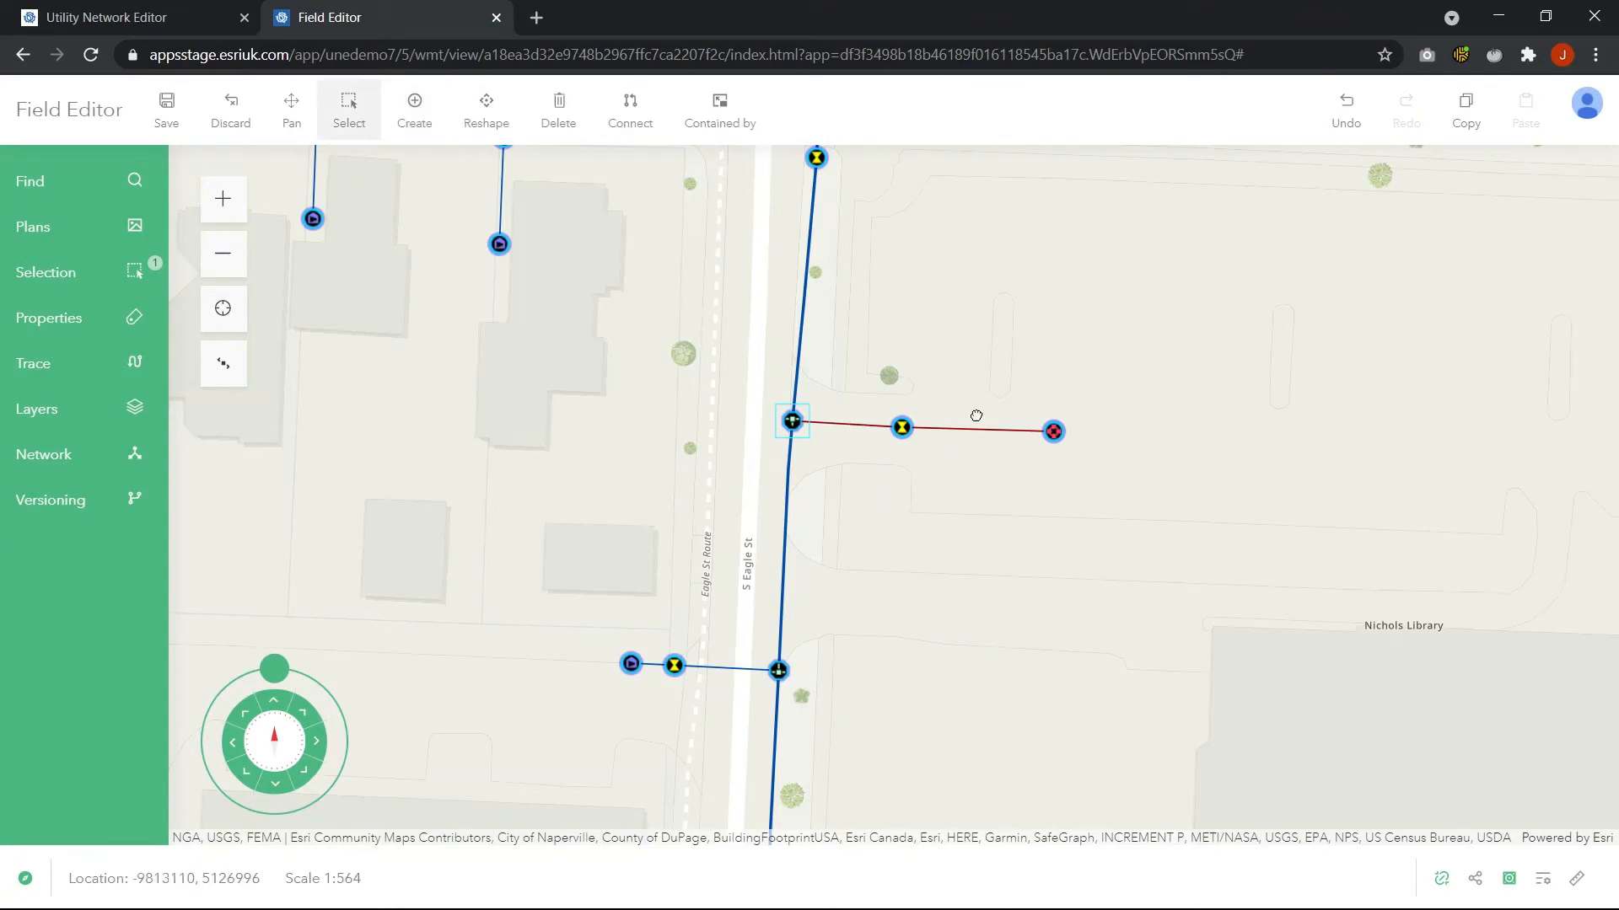
scroll(971, 423, "up", 1)
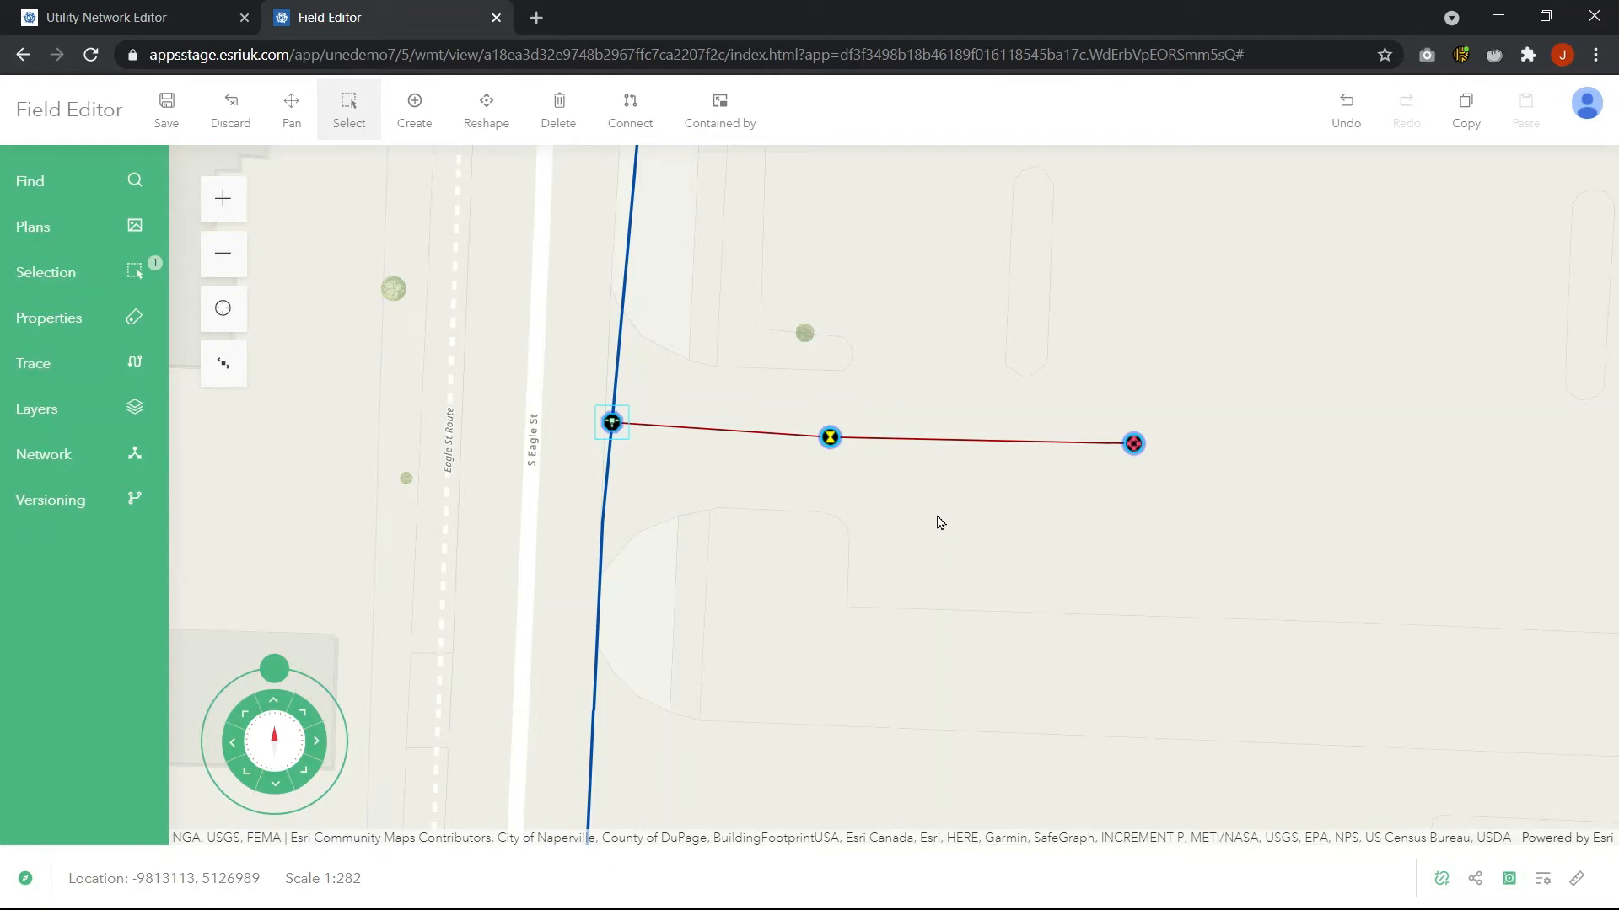
left_click(1134, 445)
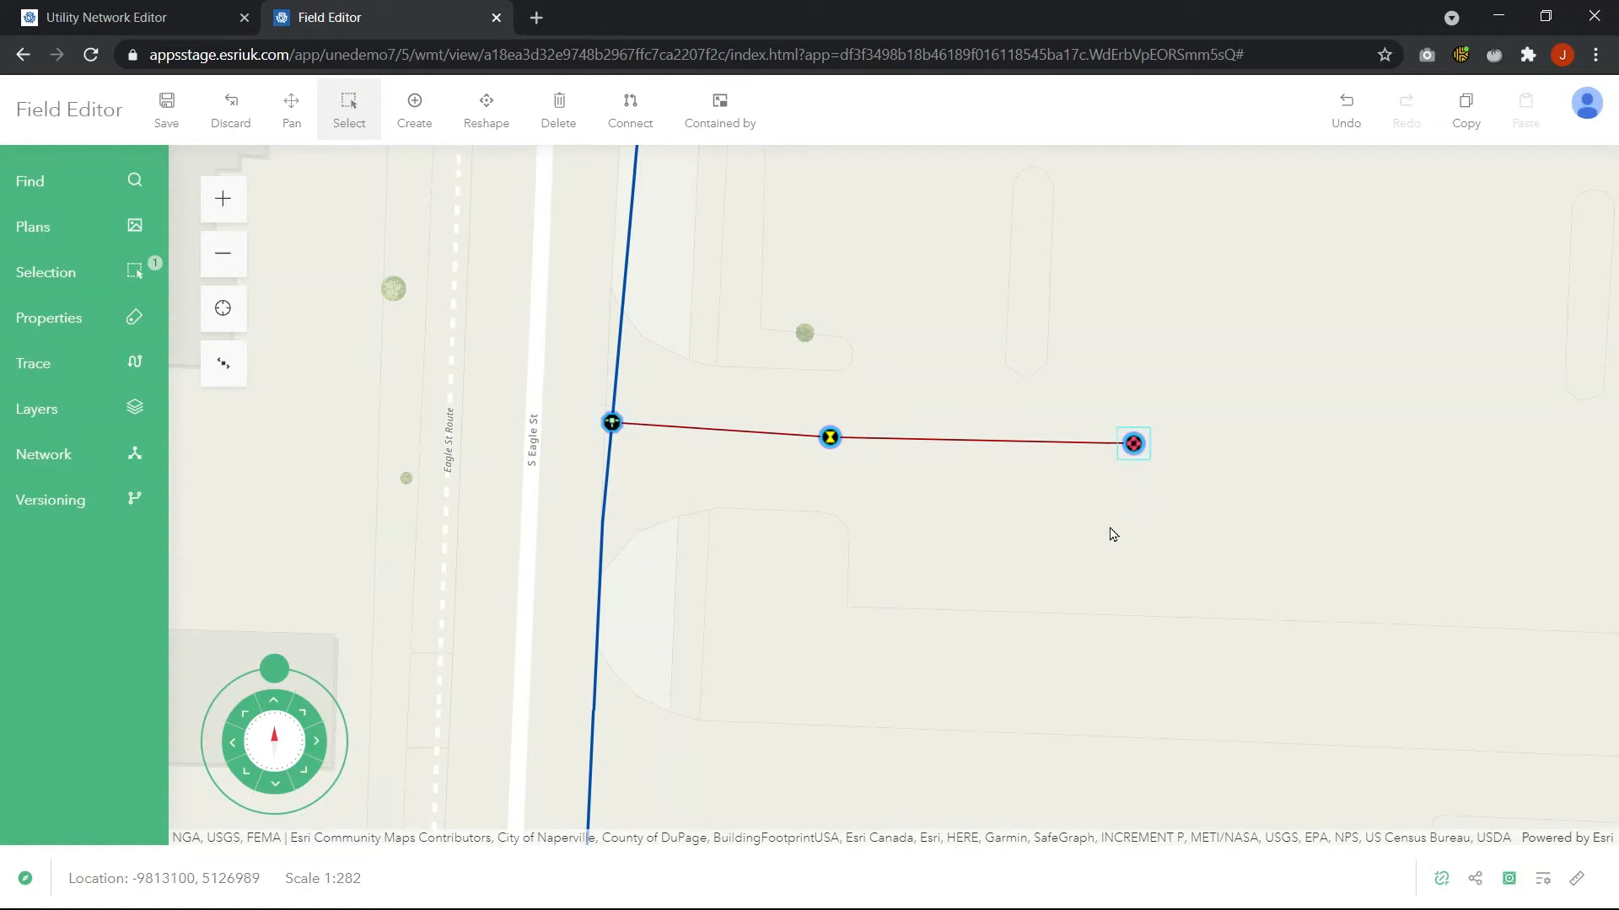
Open the hydrant's network diagram and expand the connected Hydrant Service line node
left_click(59, 451)
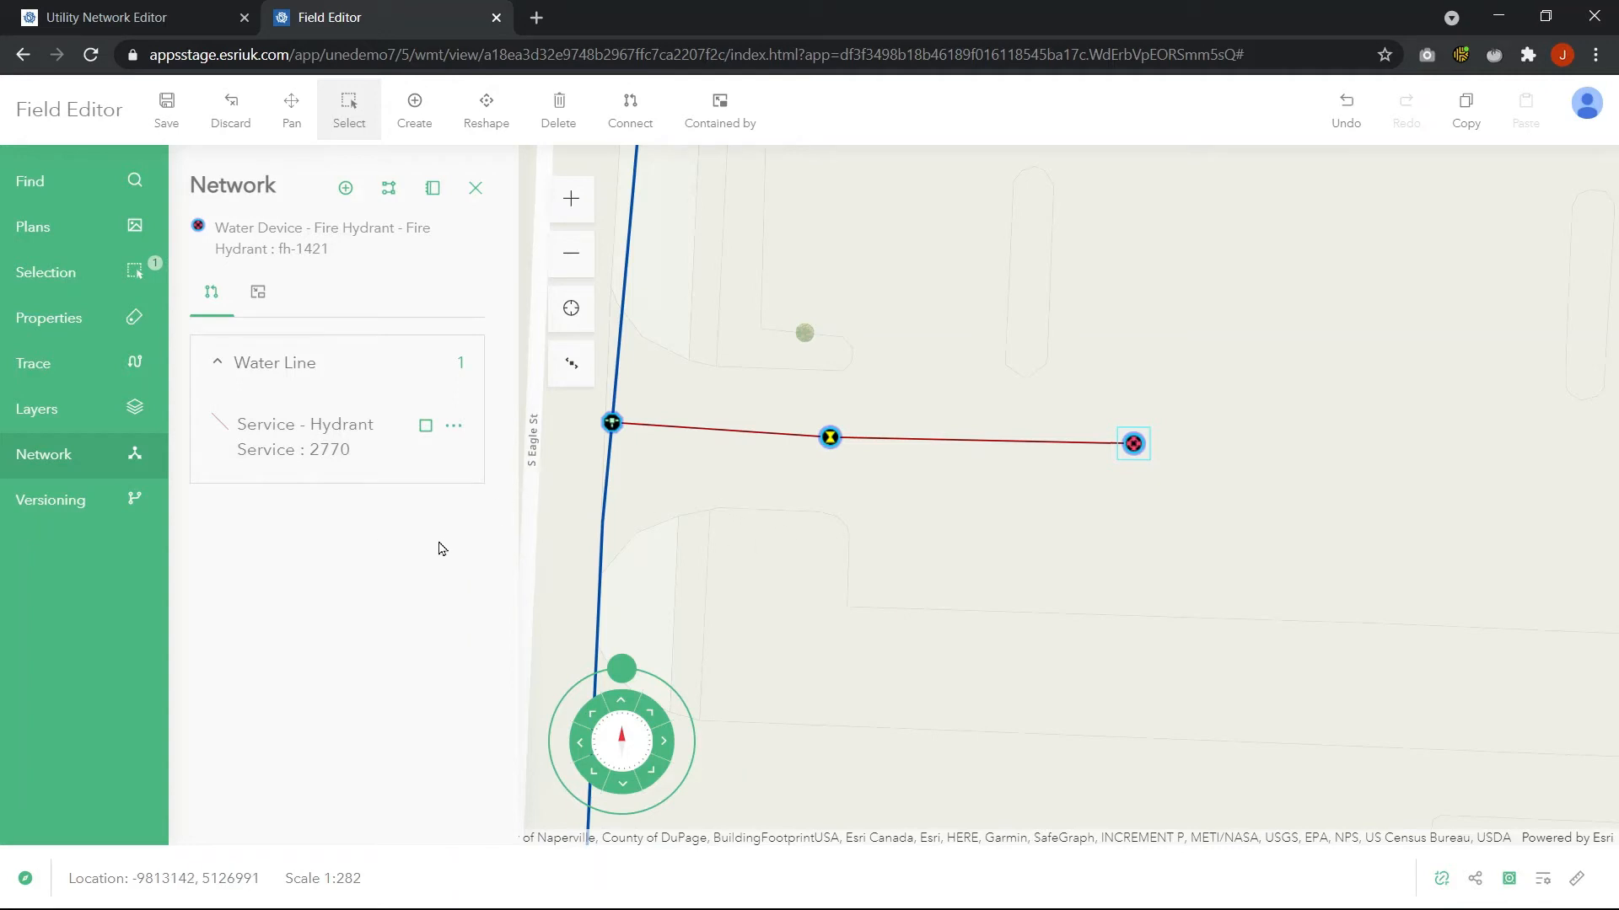
left_click(389, 189)
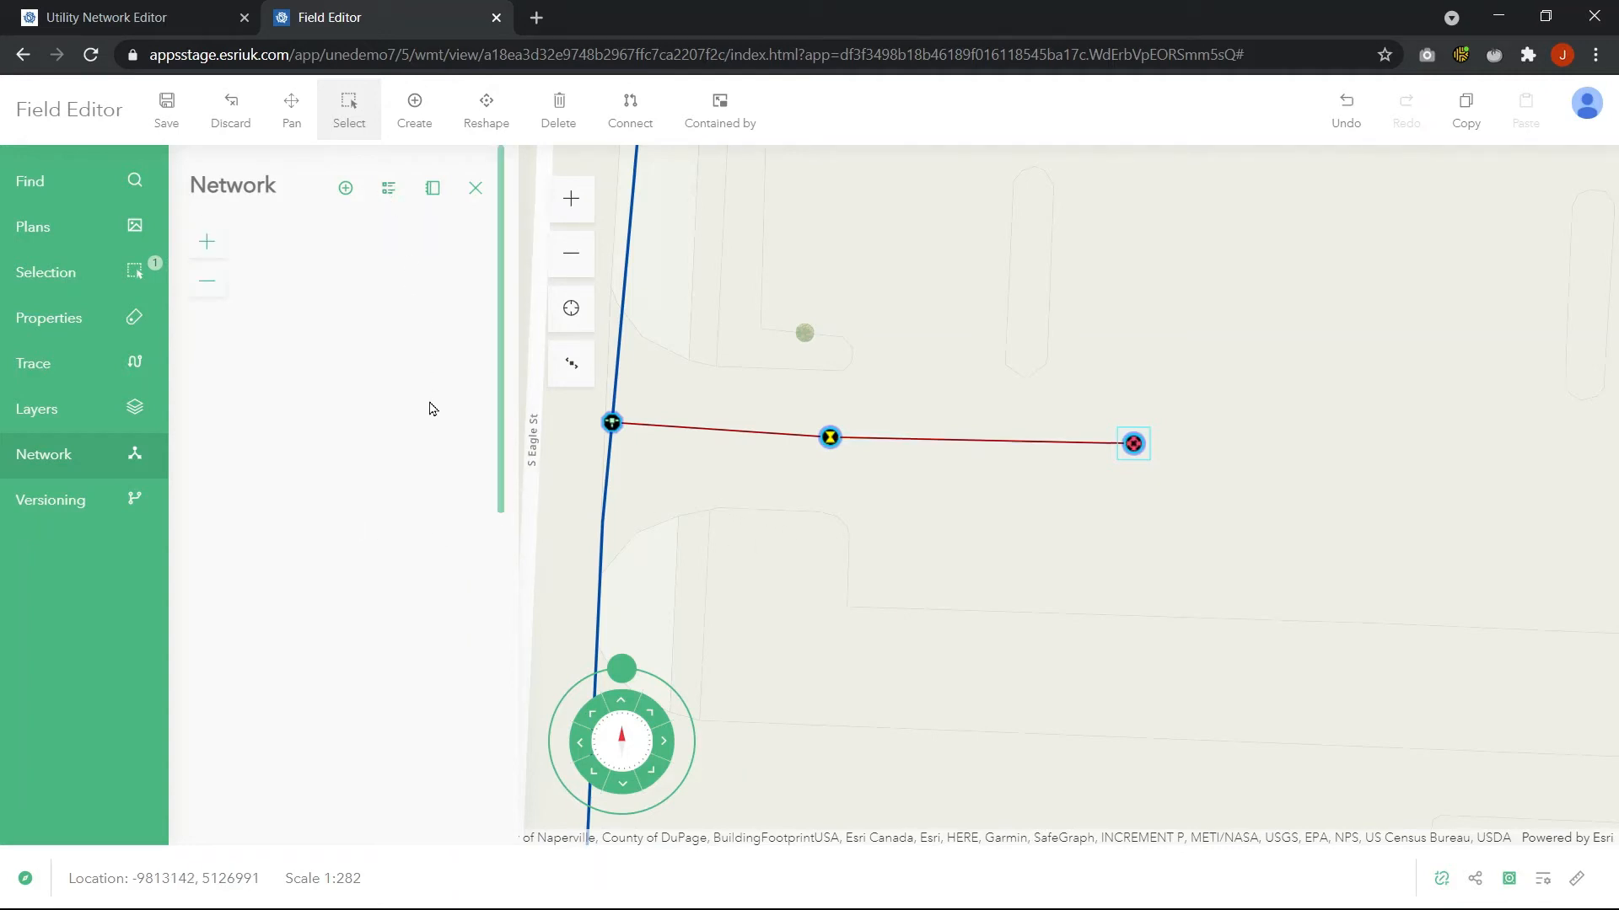
left_click_drag(419, 490, 397, 397)
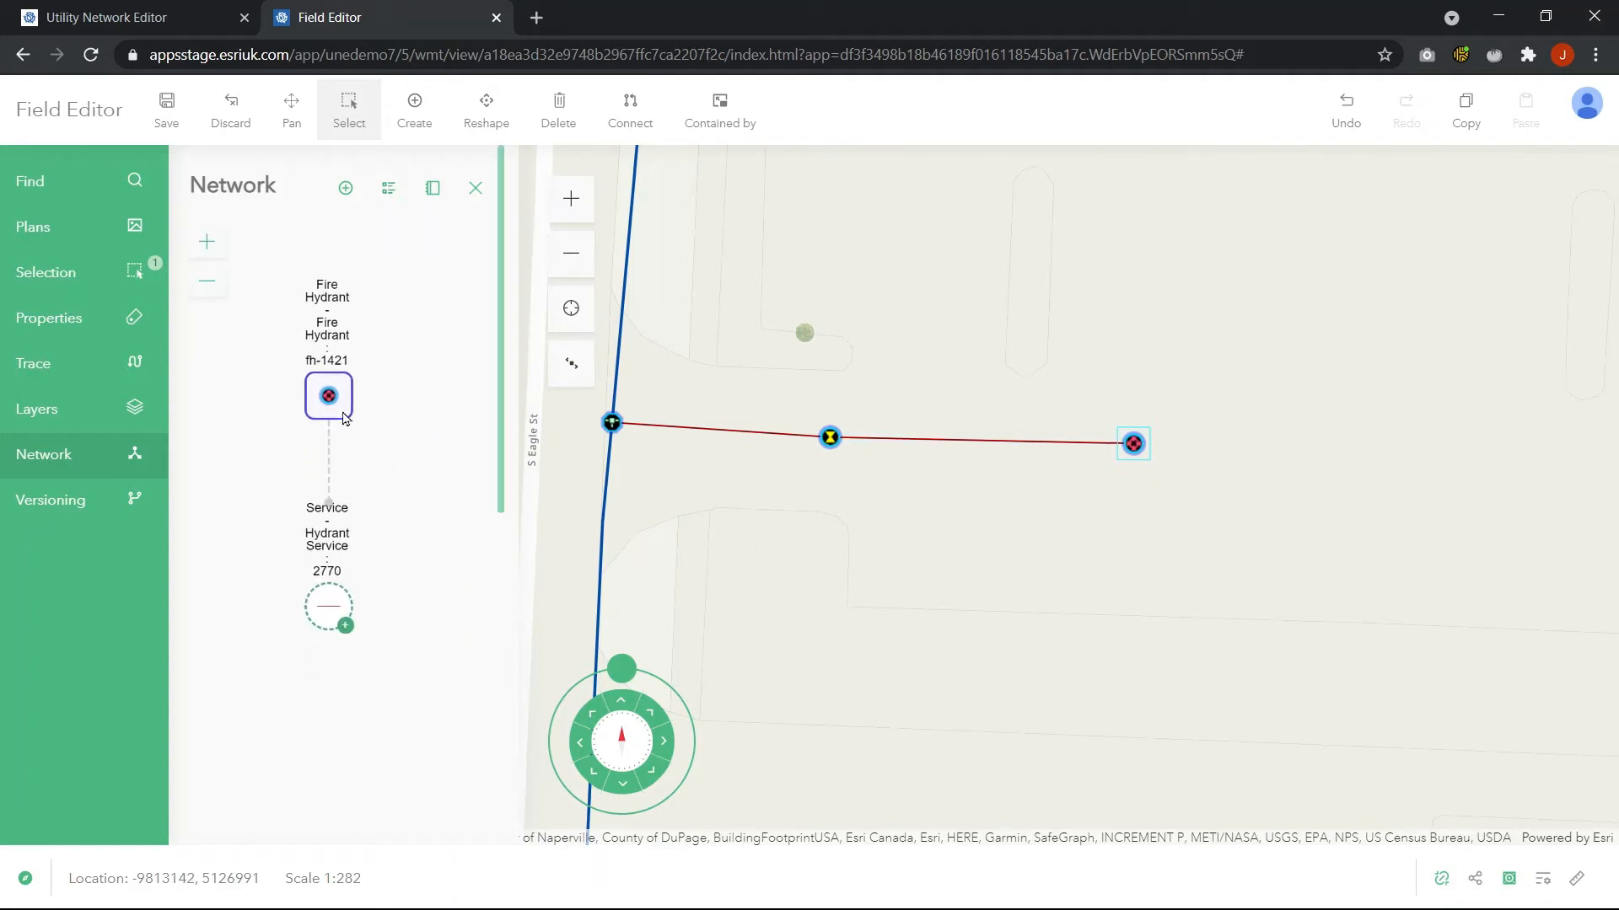
left_click(345, 628)
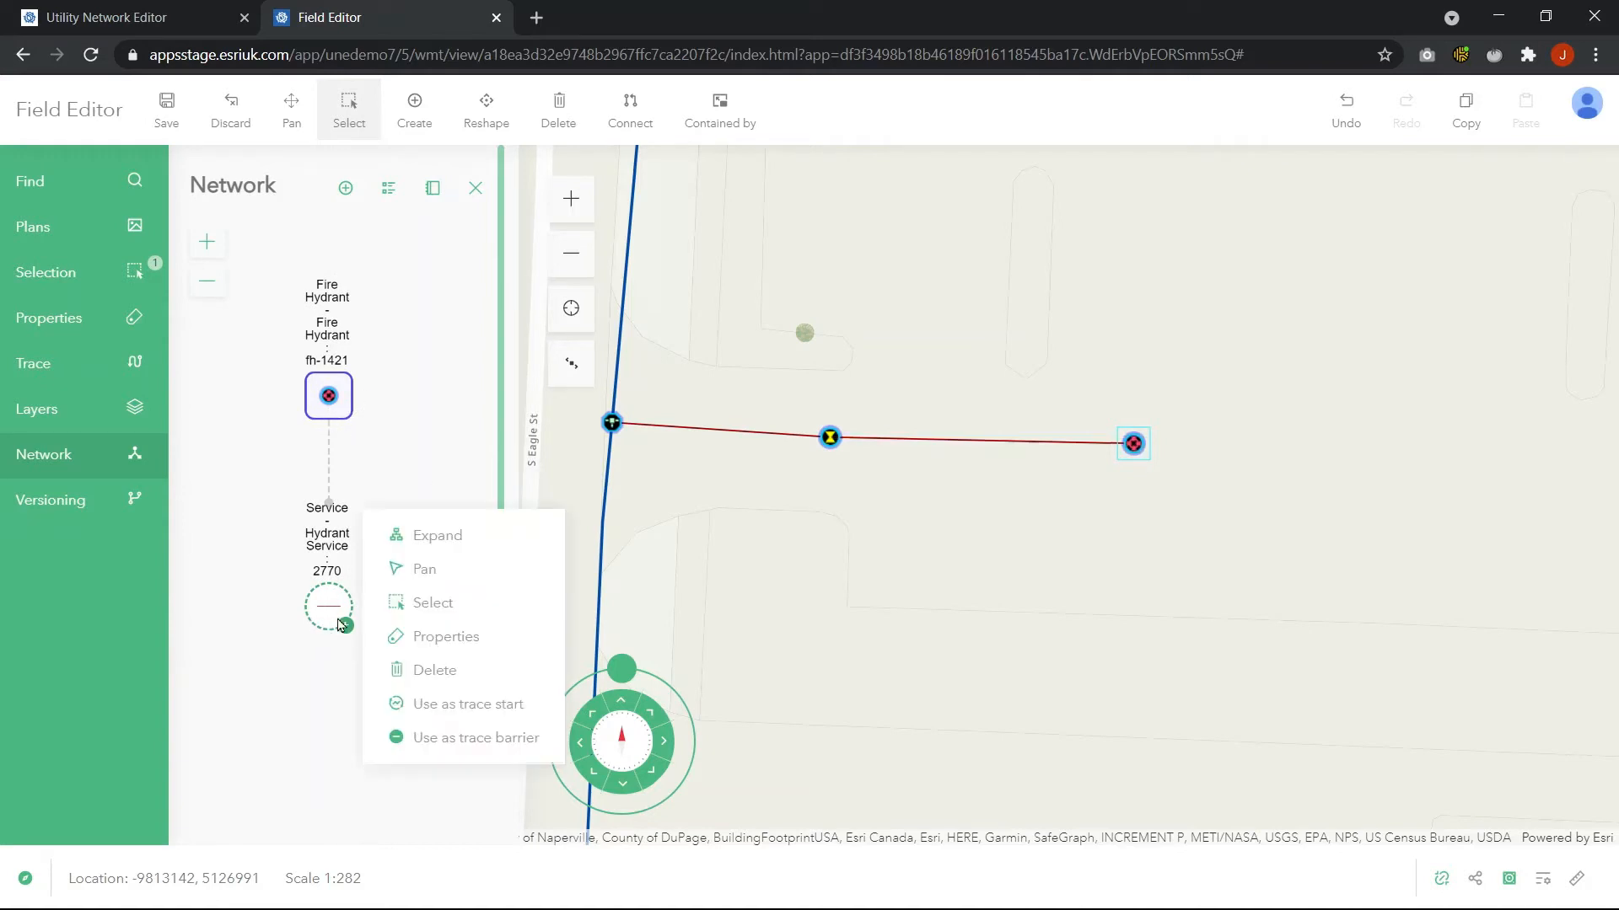
left_click(416, 538)
left_click_drag(403, 602, 377, 468)
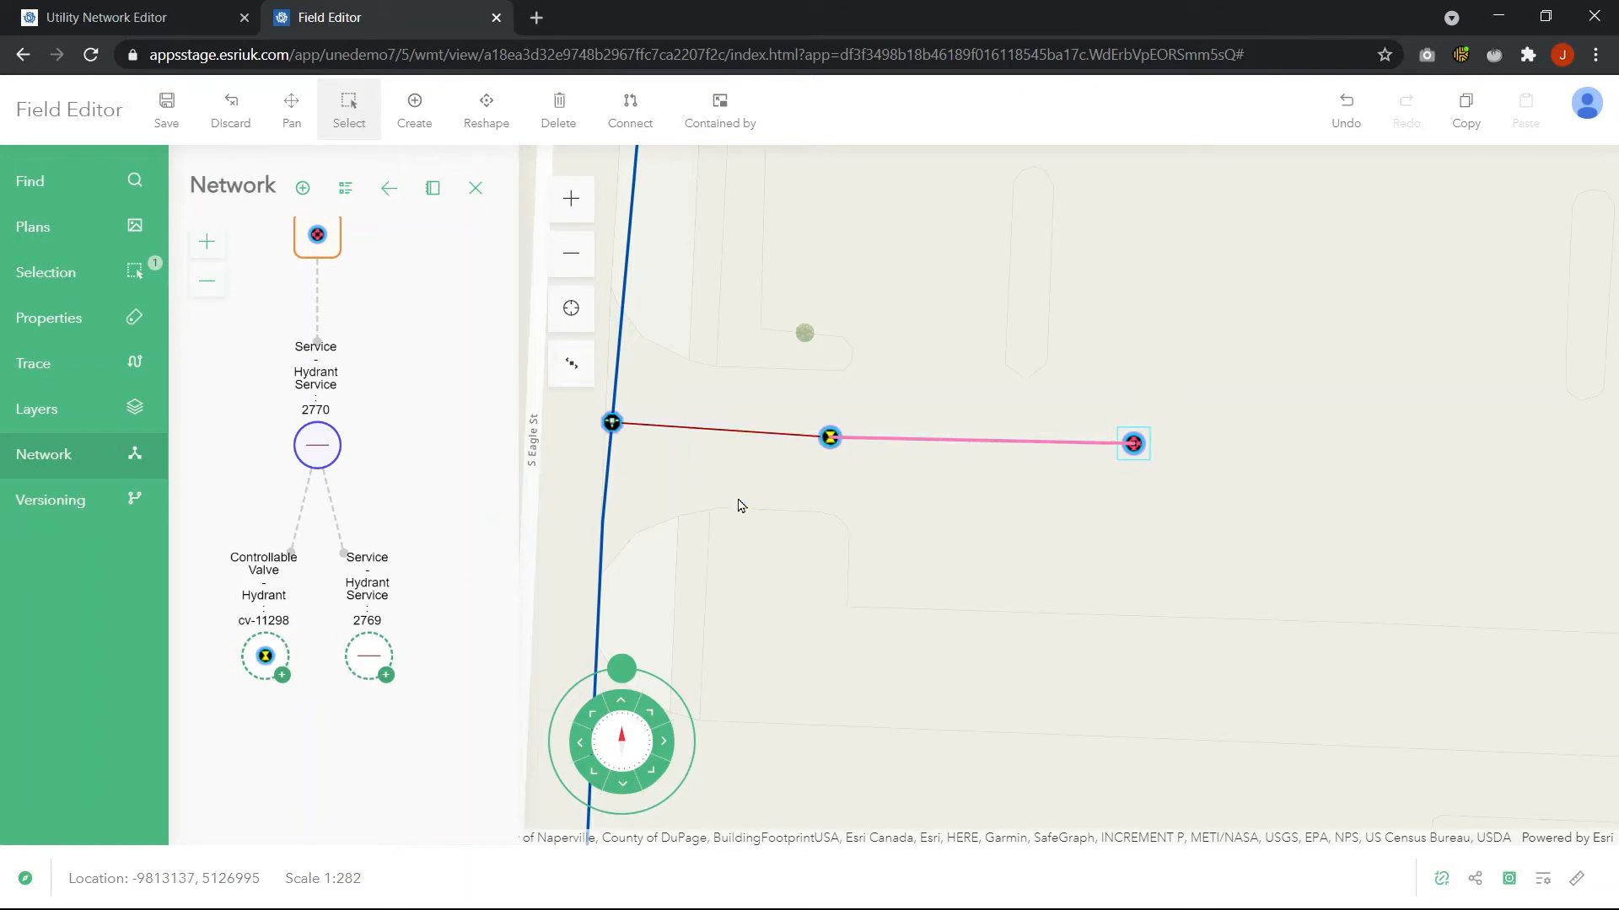
Close the Network panel for the selected hydrant
left_click_drag(672, 512, 735, 535)
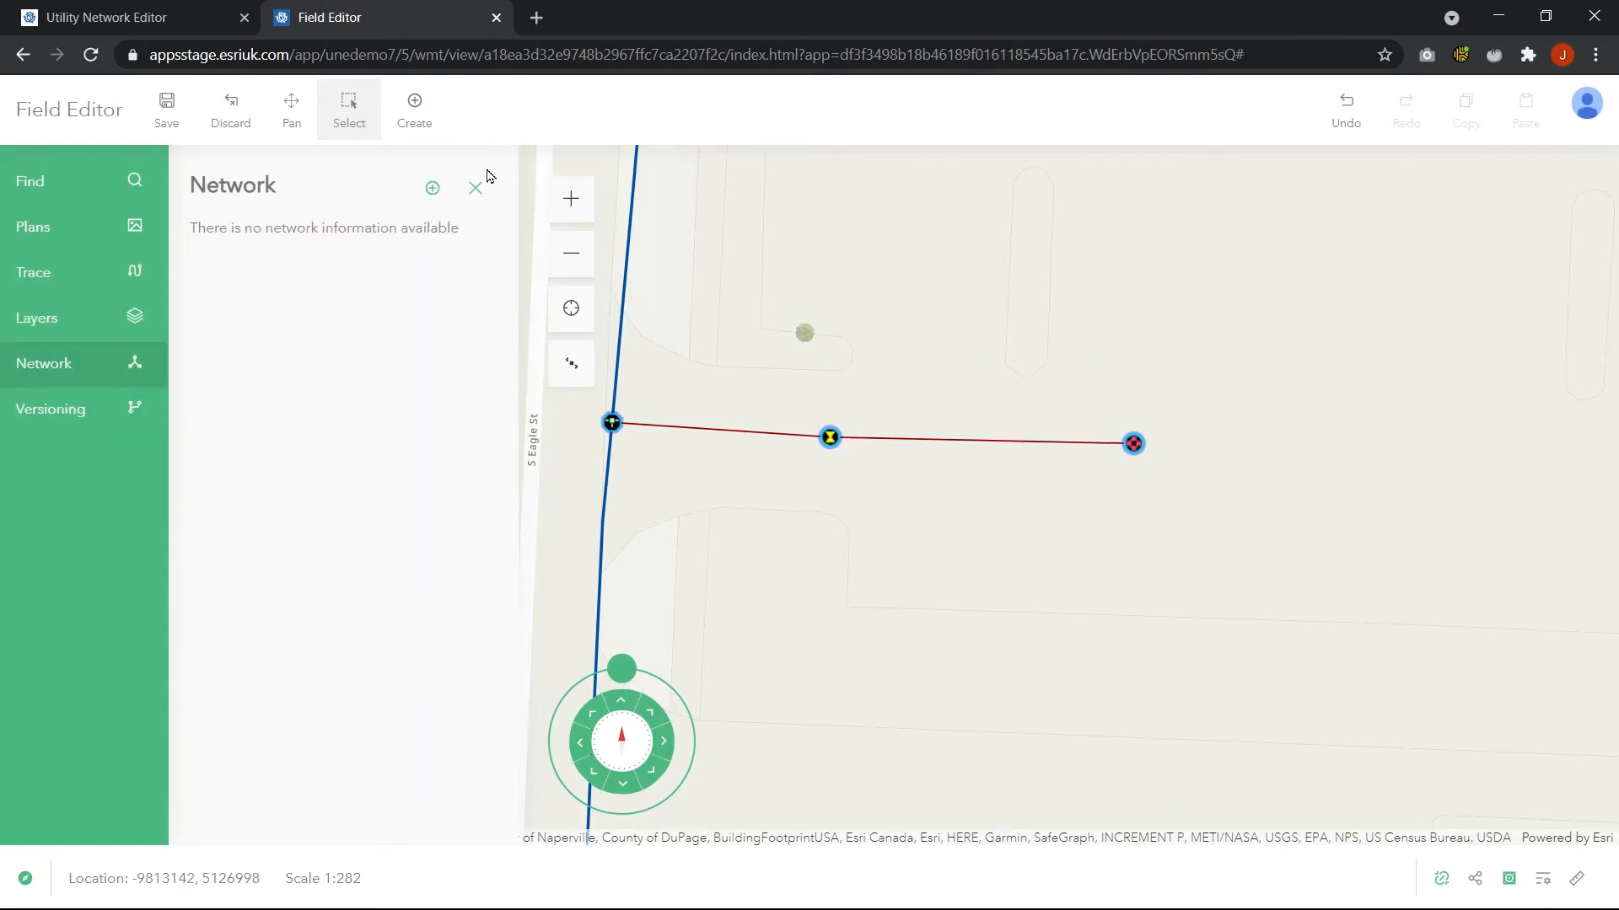
left_click(474, 188)
scroll(770, 463, "down", 2)
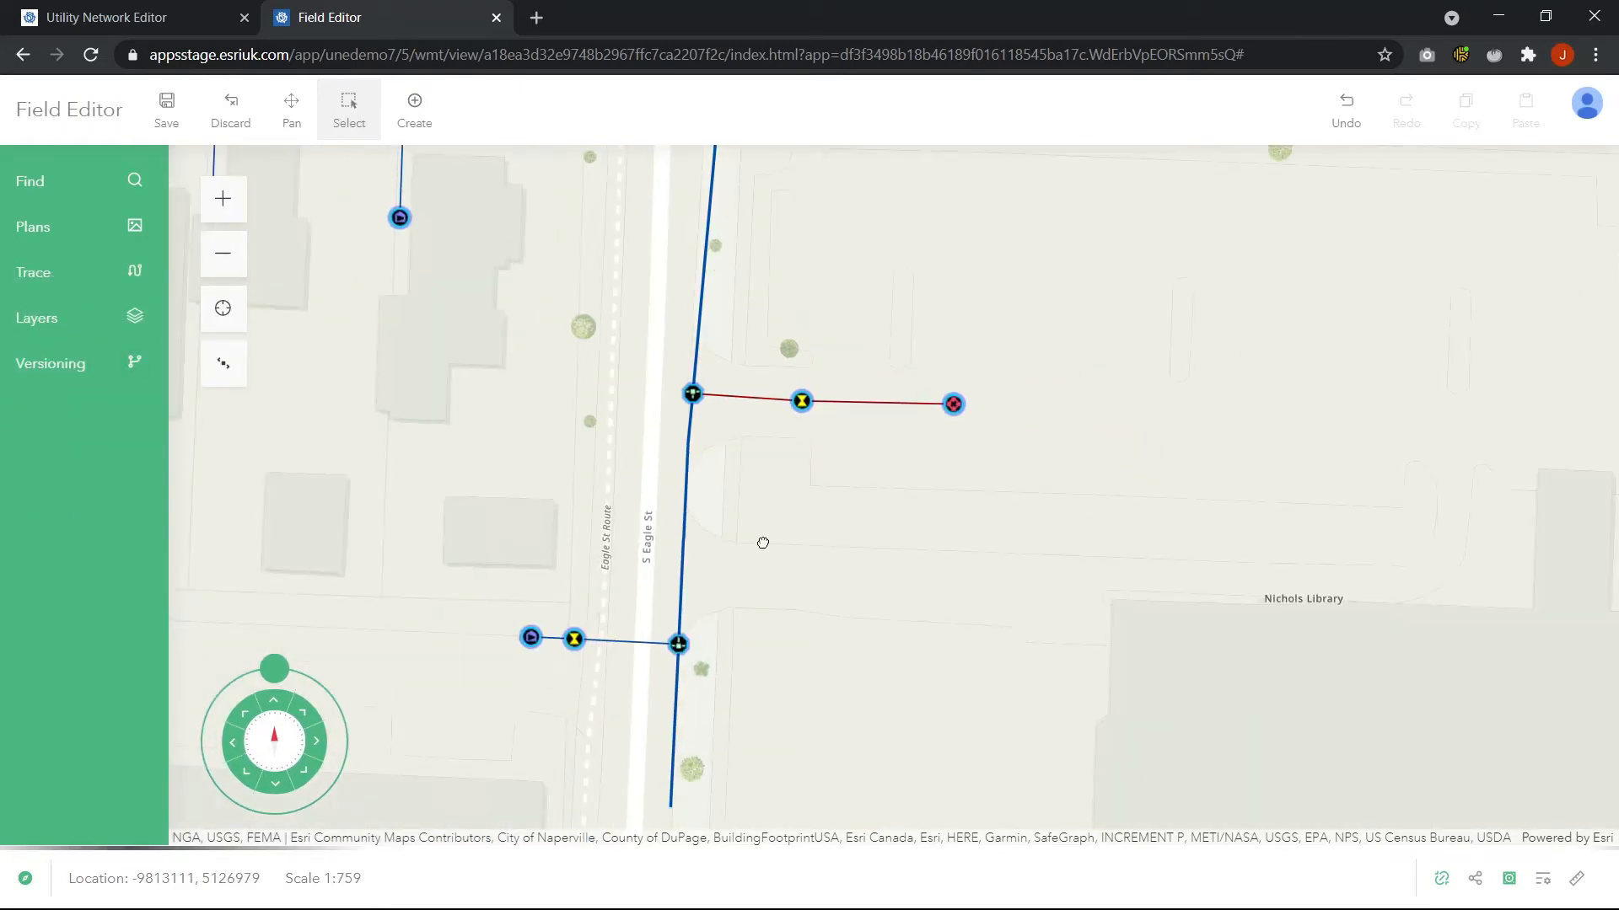
scroll(763, 543, "down", 2)
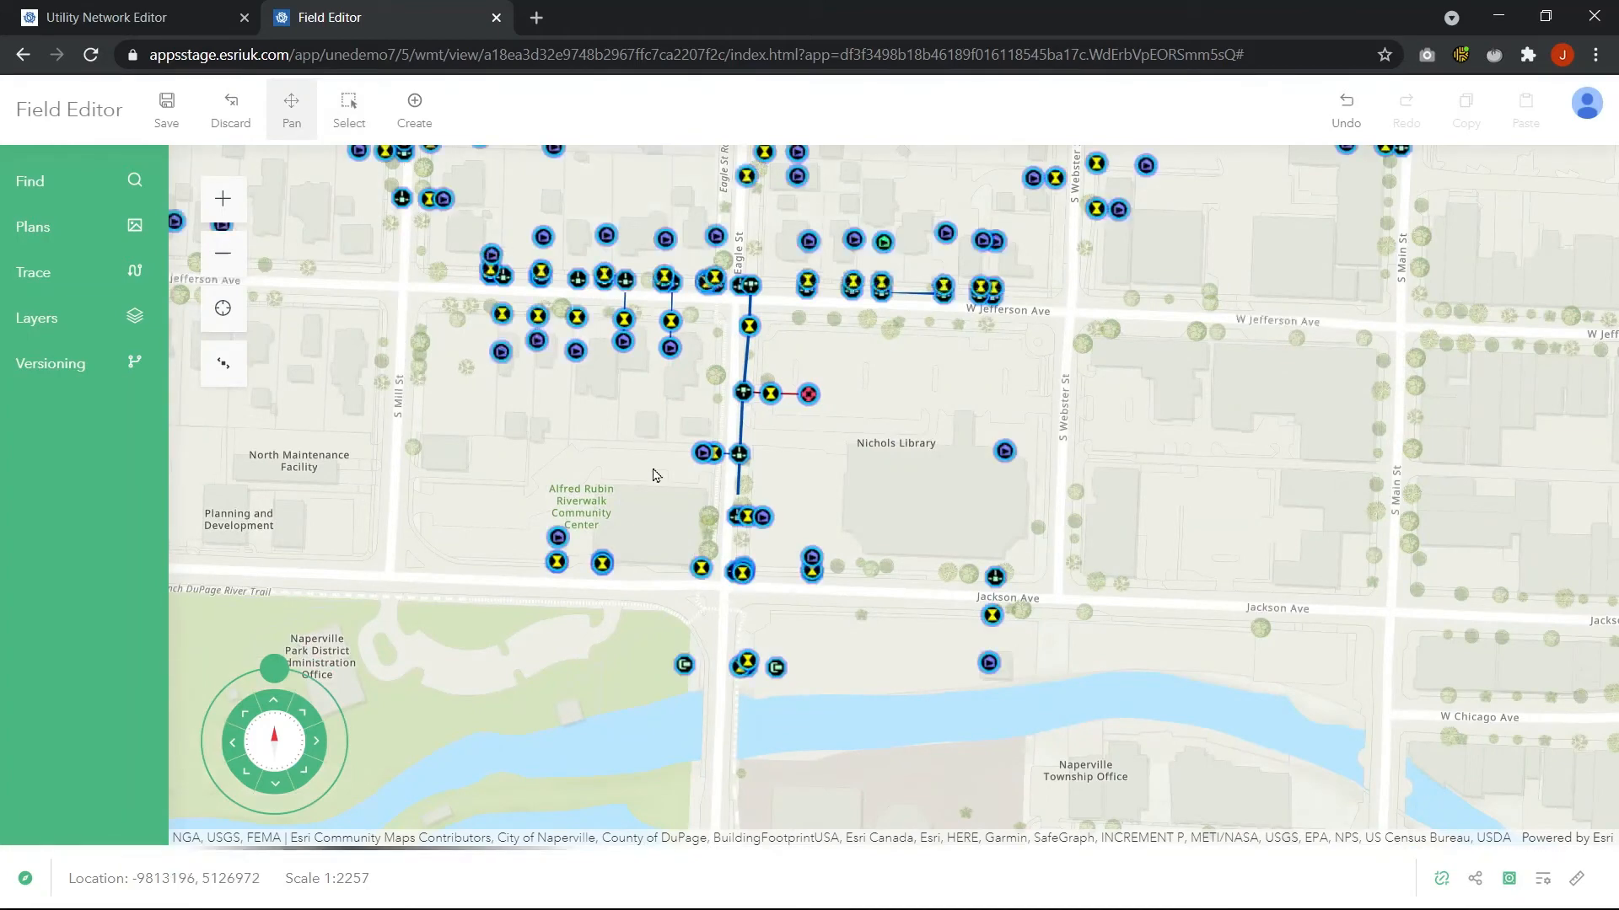
left_click_drag(657, 476, 679, 528)
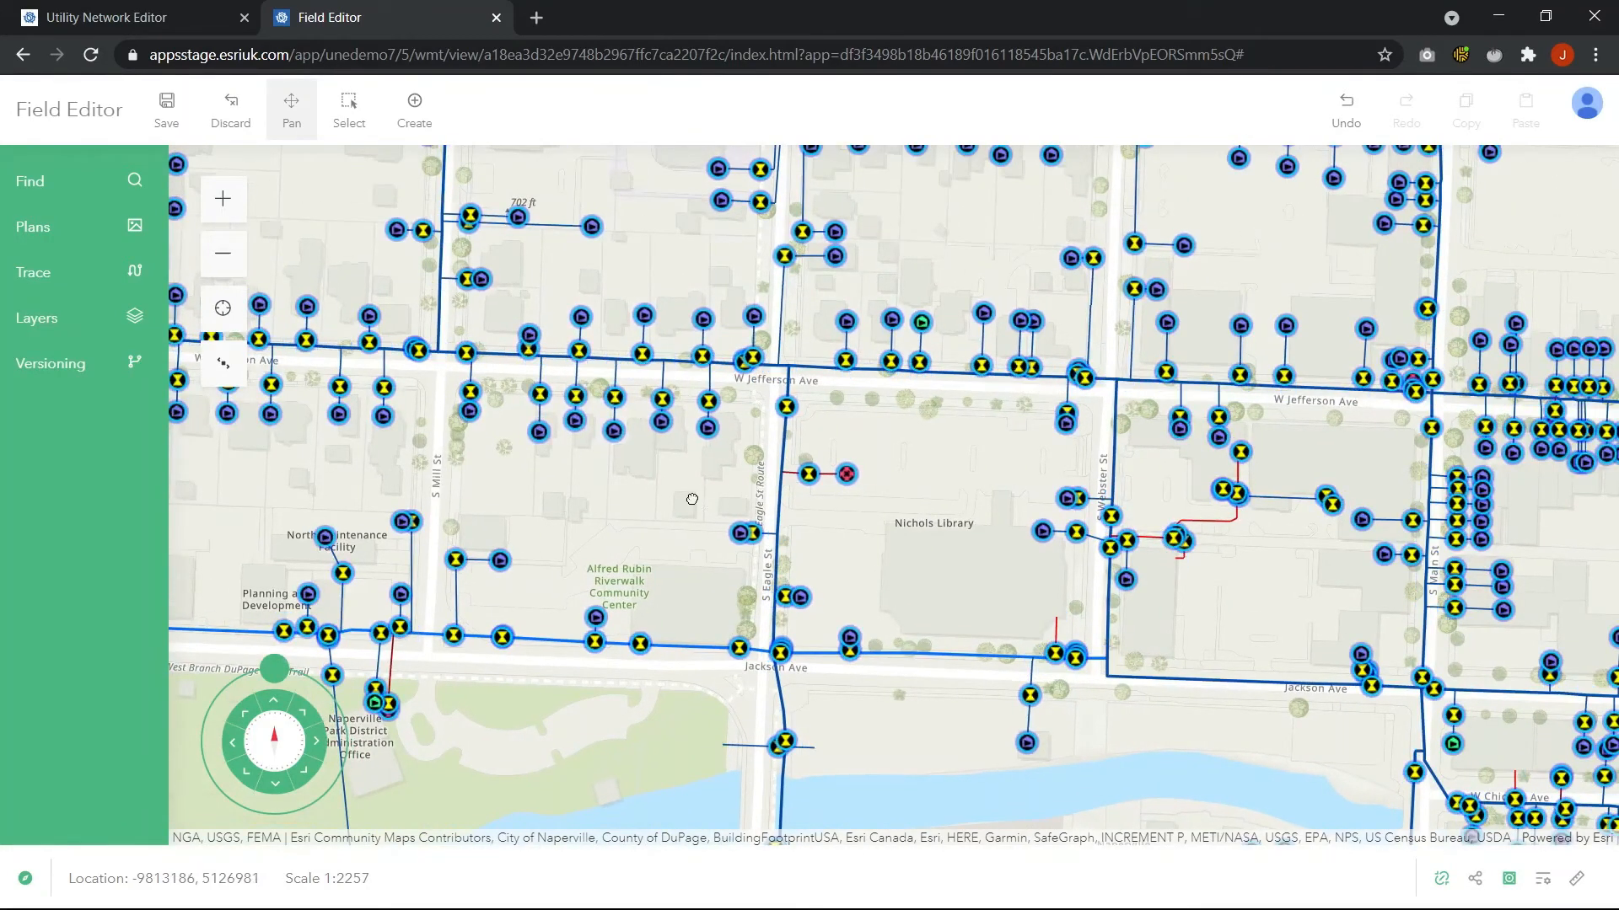
scroll(692, 499, "up", 2)
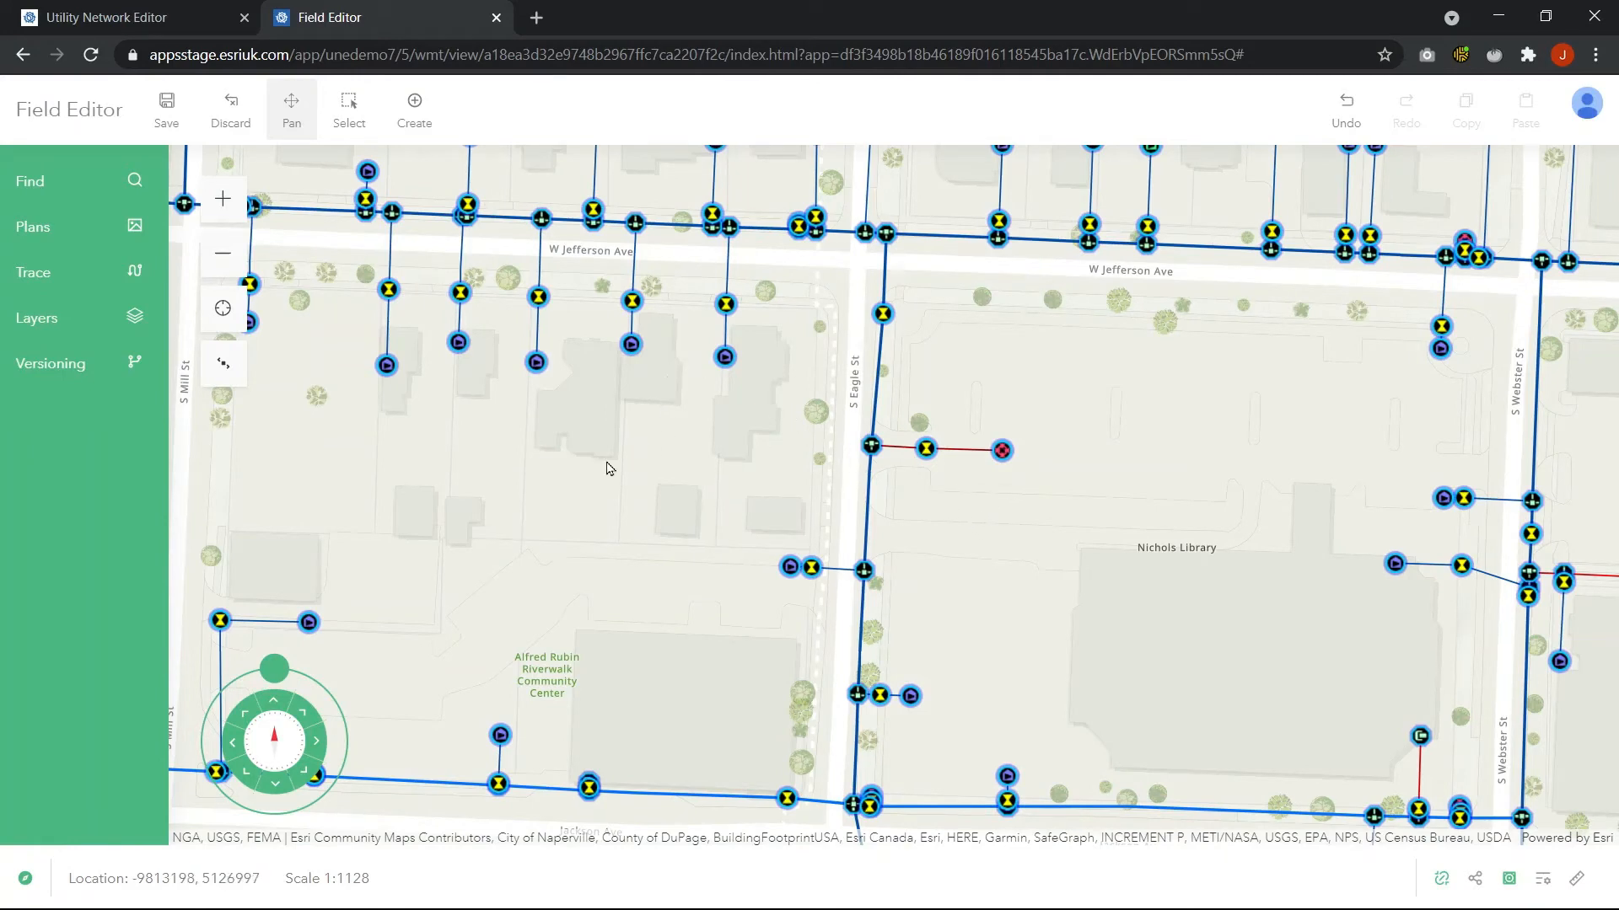
Restore the saved Plans Demo environment and close the Environments panel
left_click(224, 363)
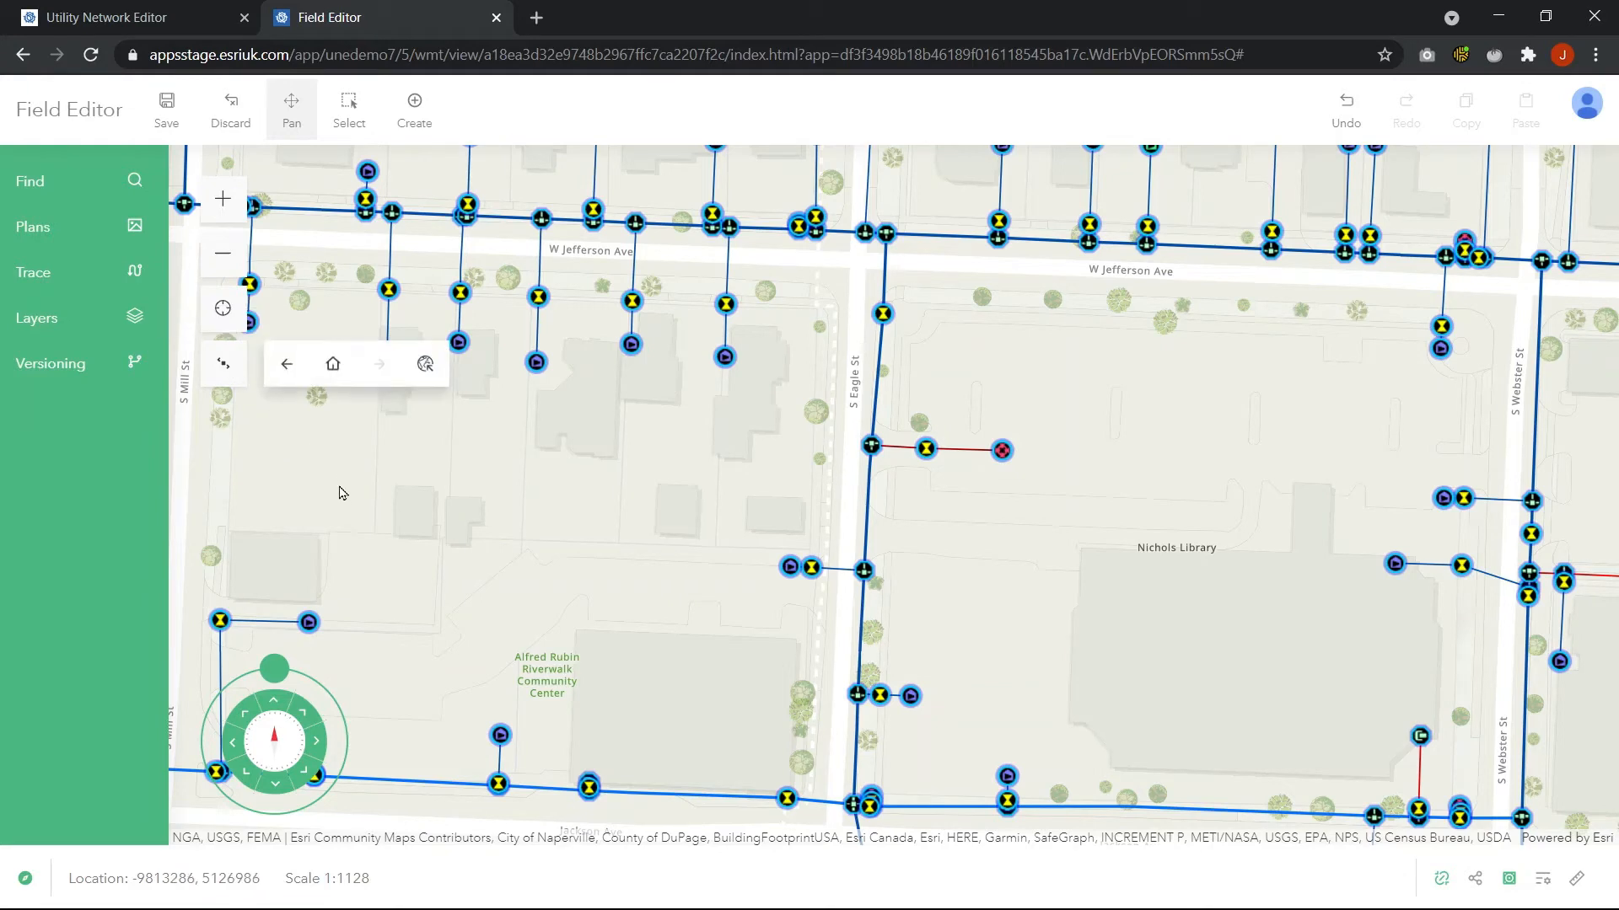
left_click(424, 363)
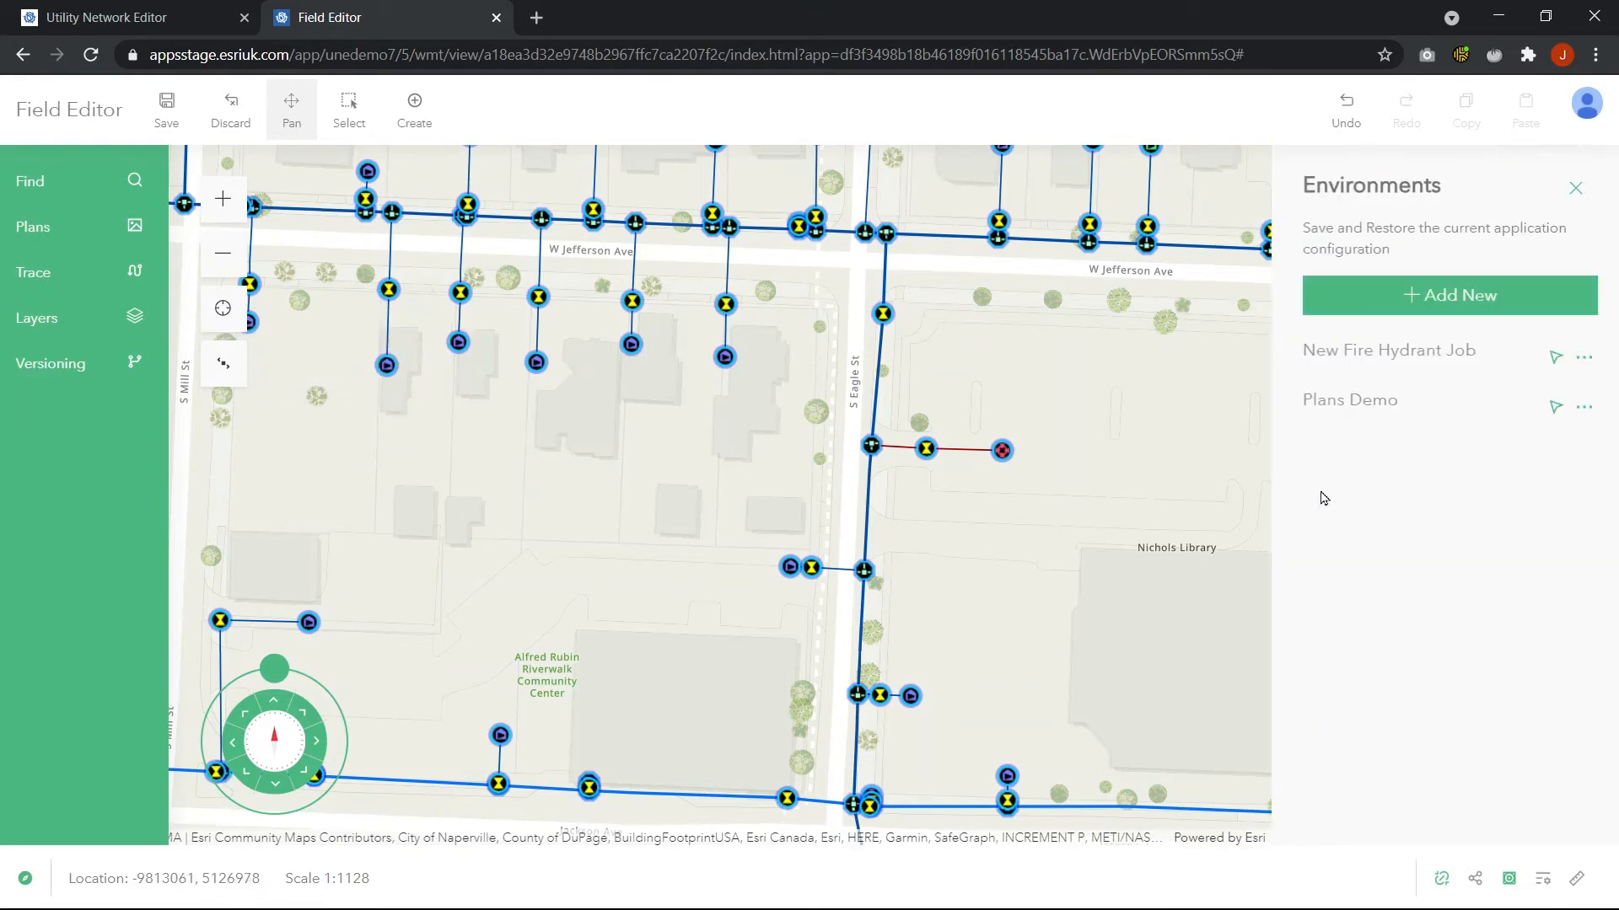
left_click(1555, 407)
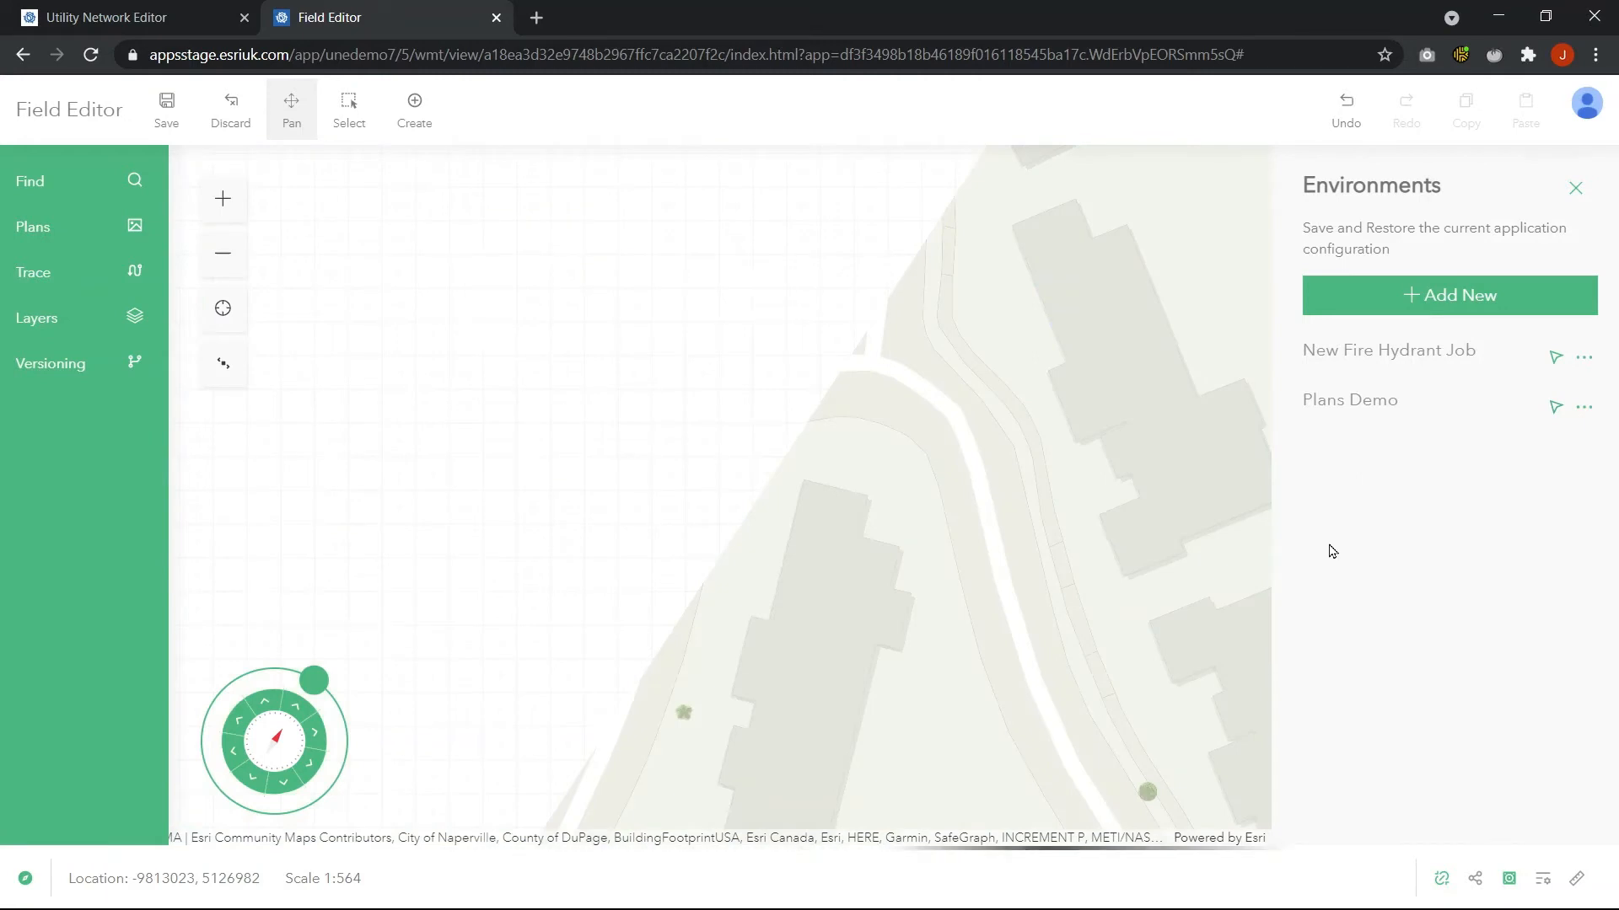
left_click(1573, 188)
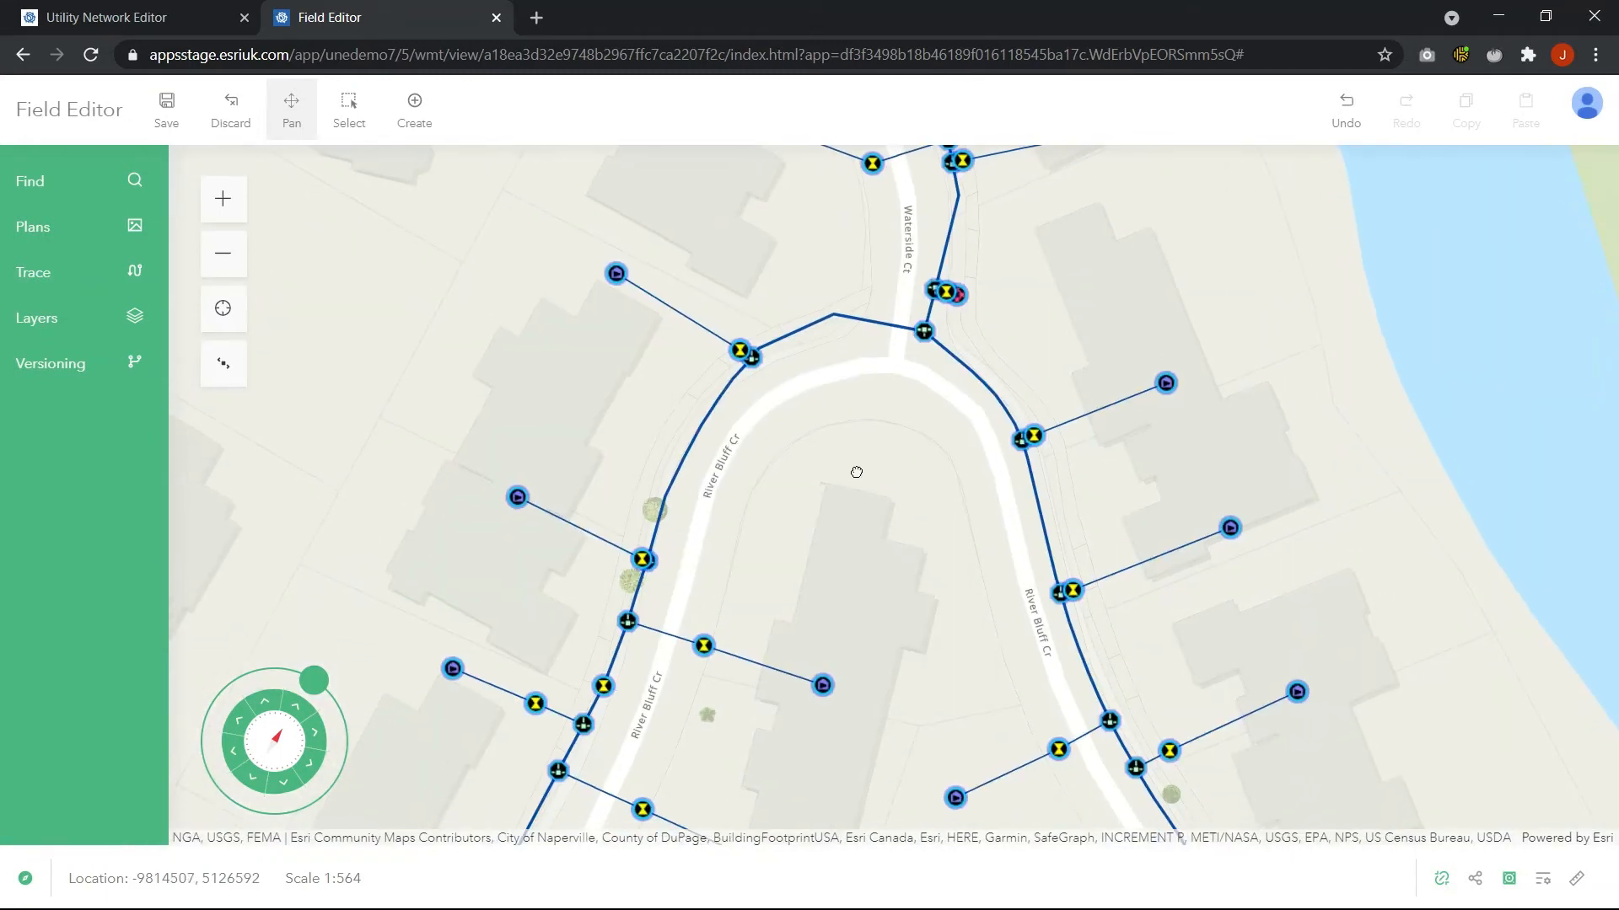
Upload the image maxresdefault.jpg from the UN-Presentation folder as a new plan
left_click(26, 235)
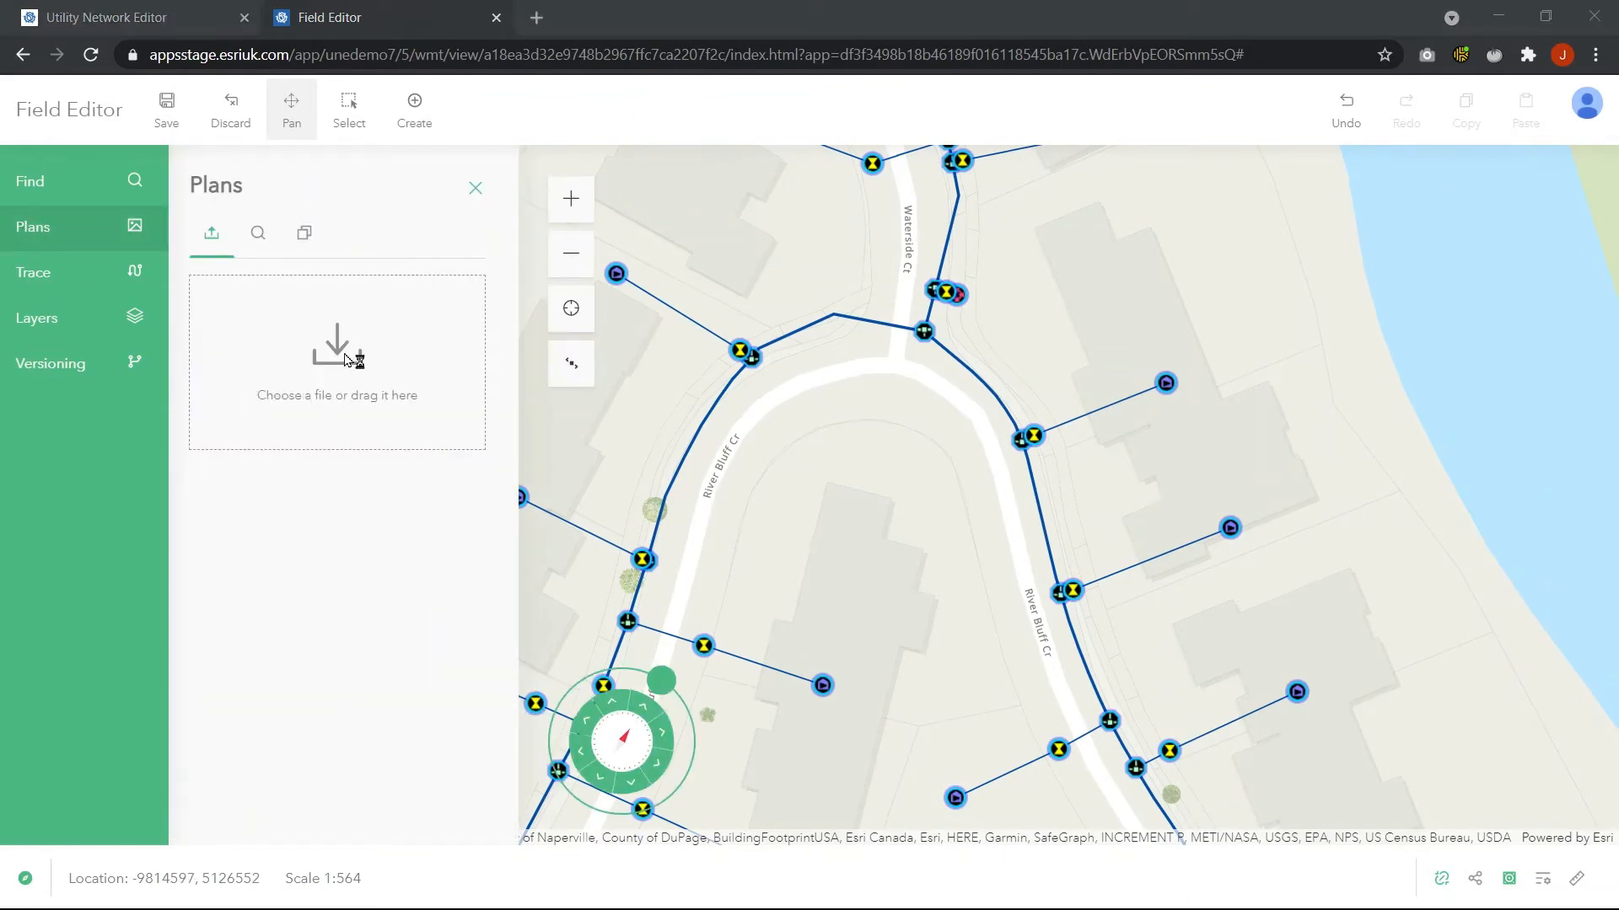
left_click(346, 358)
left_click(238, 208)
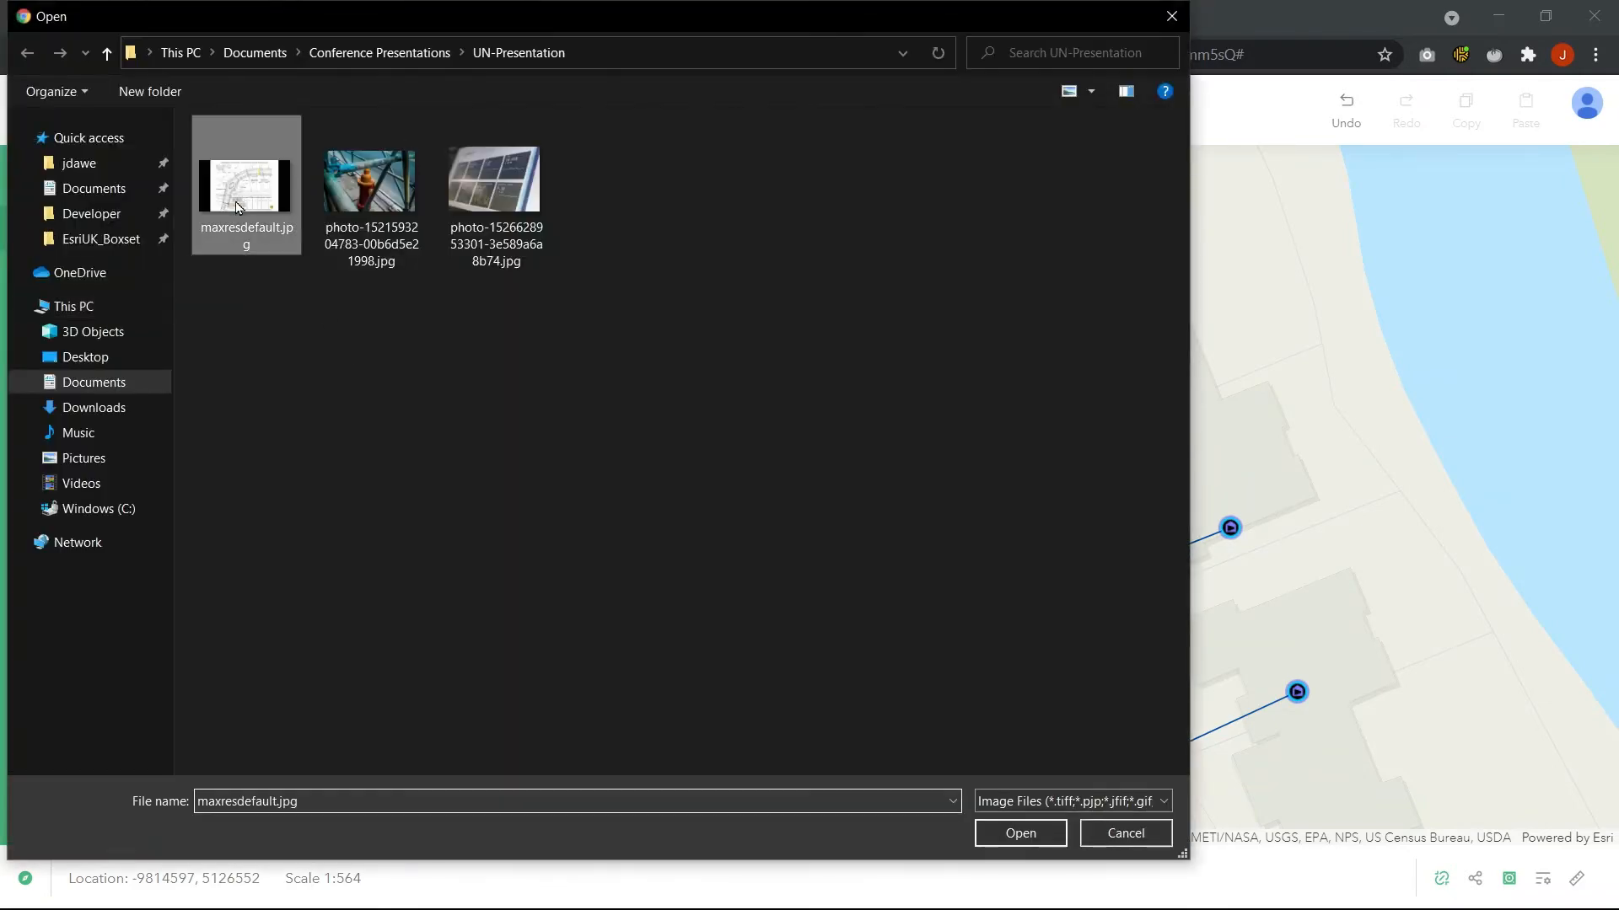
left_click(1020, 834)
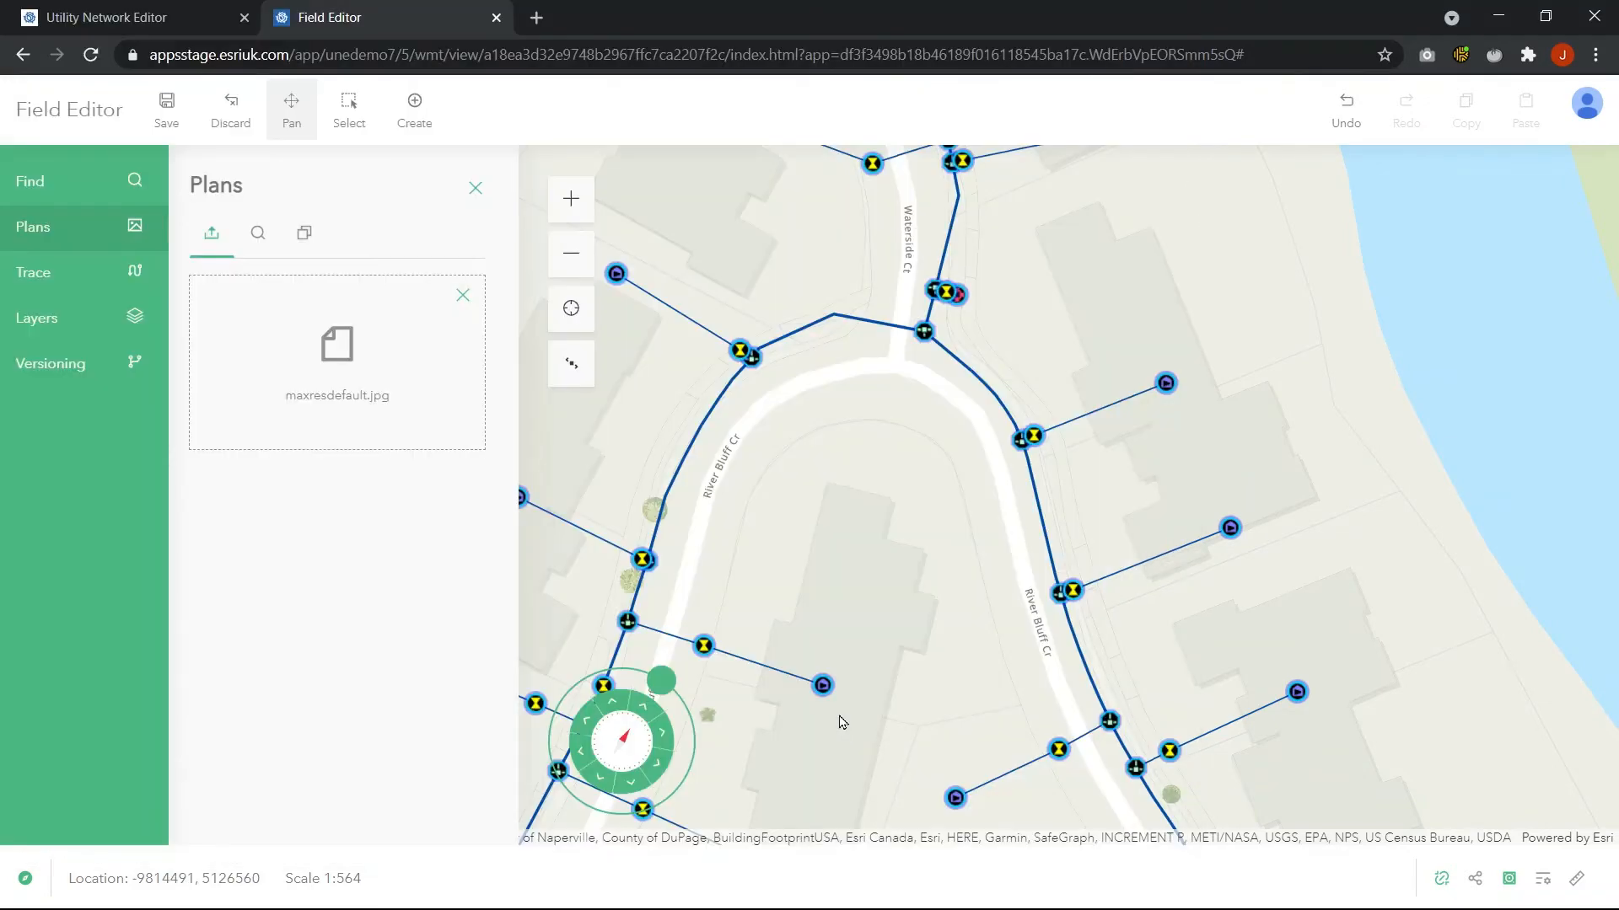
Move and resize the plan image so it overlays the water mains around River Bluff Ct
left_click_drag(1068, 493, 749, 523)
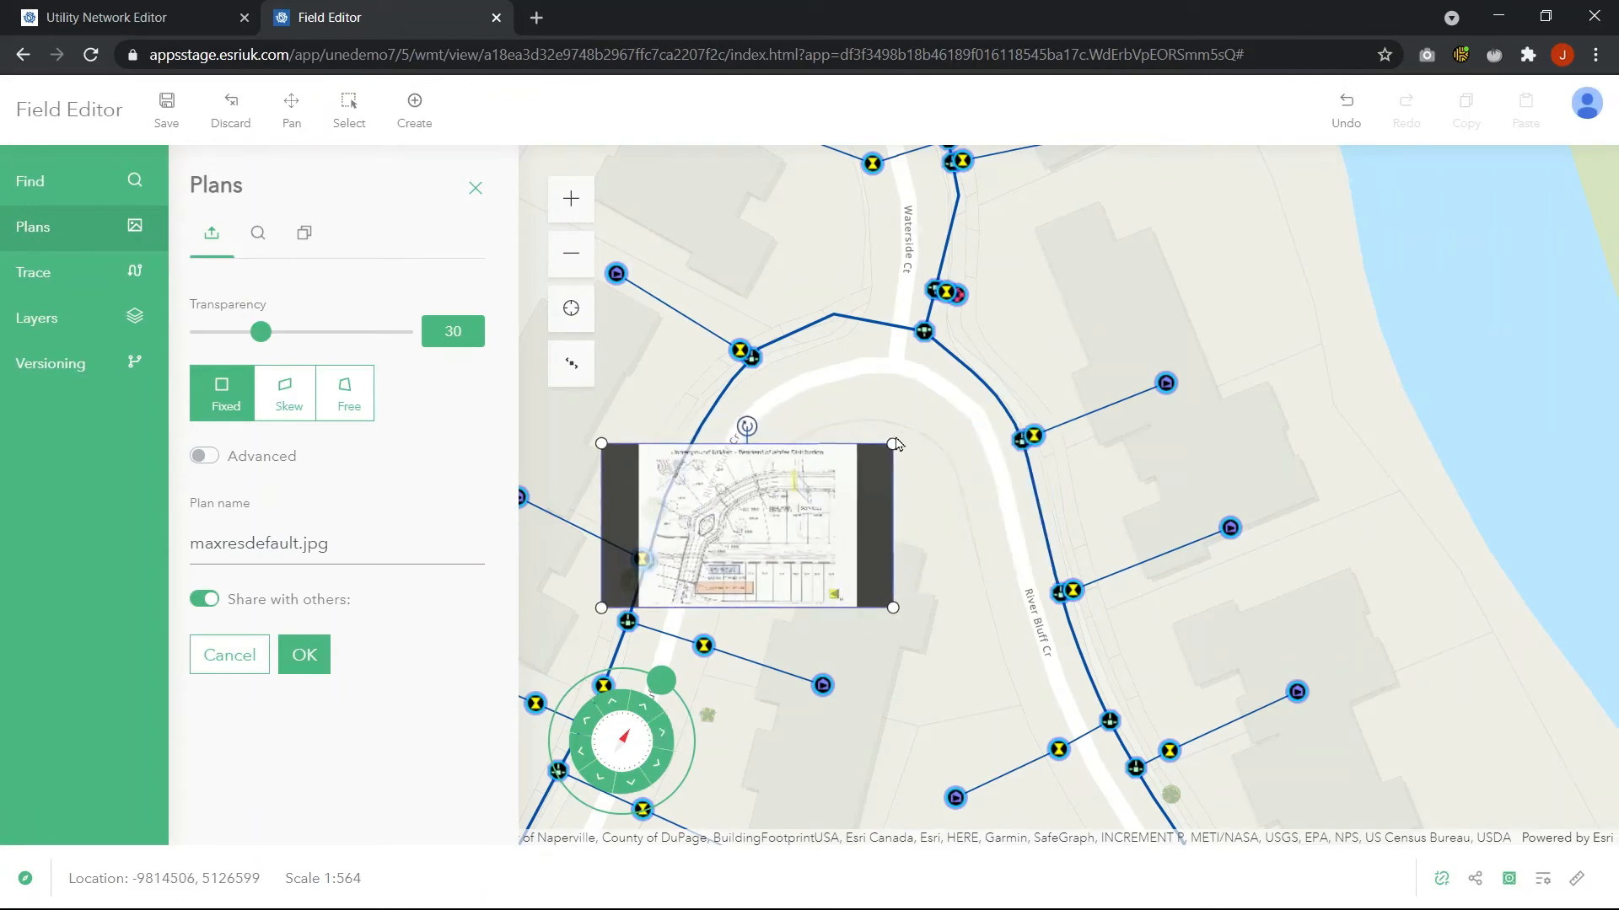
left_click_drag(891, 445, 1019, 310)
left_click_drag(895, 499, 885, 447)
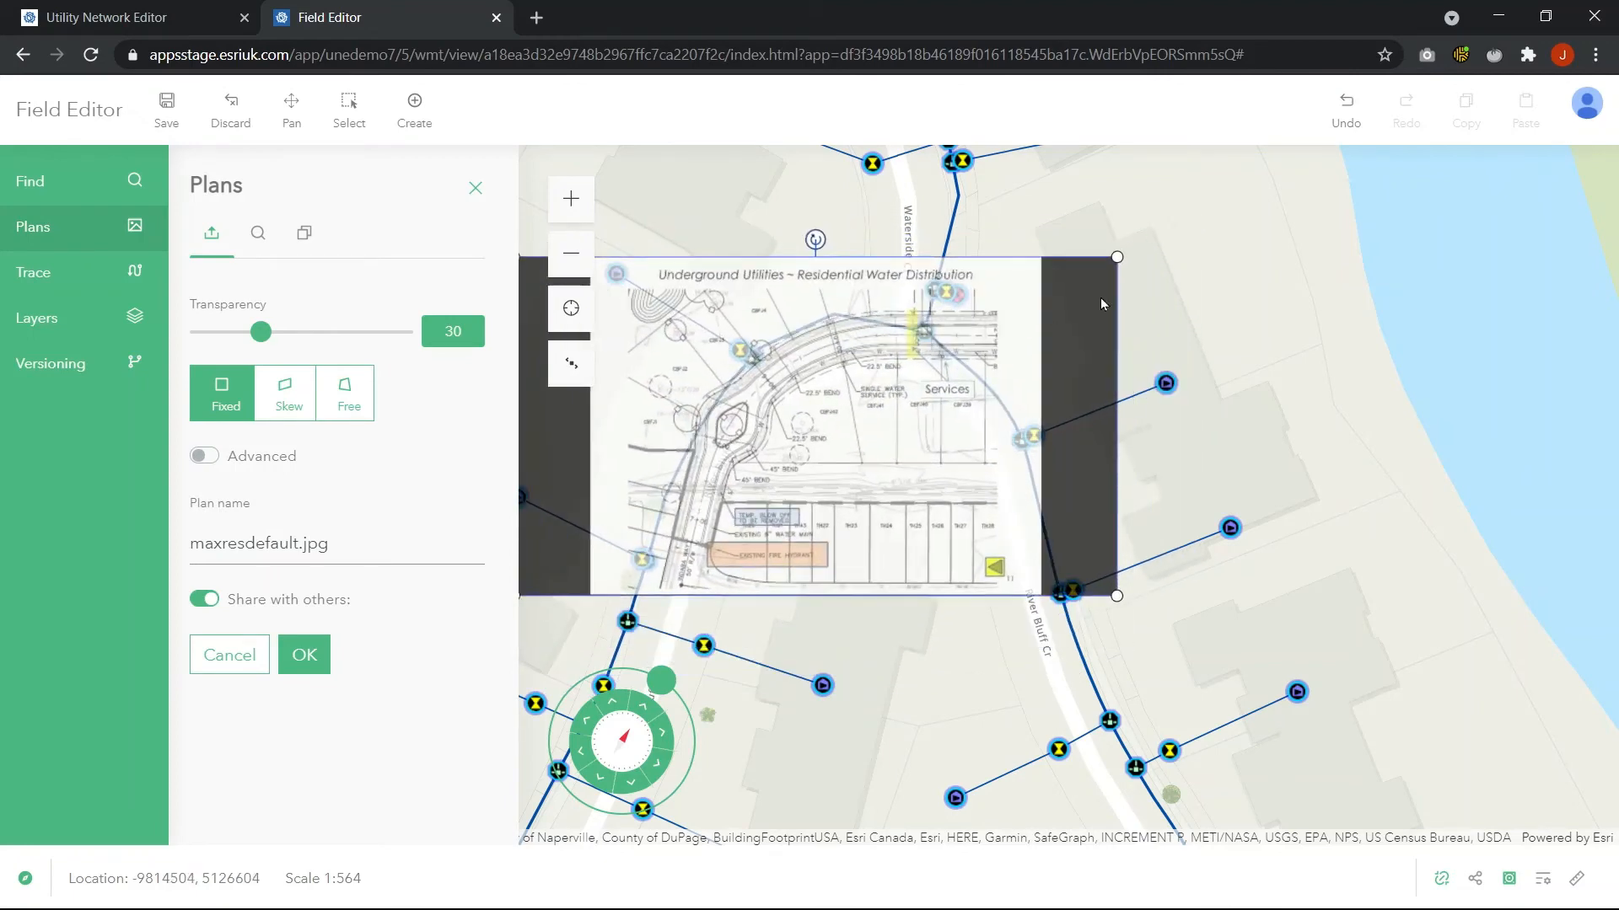
left_click_drag(1115, 256, 1046, 310)
left_click_drag(912, 421, 887, 422)
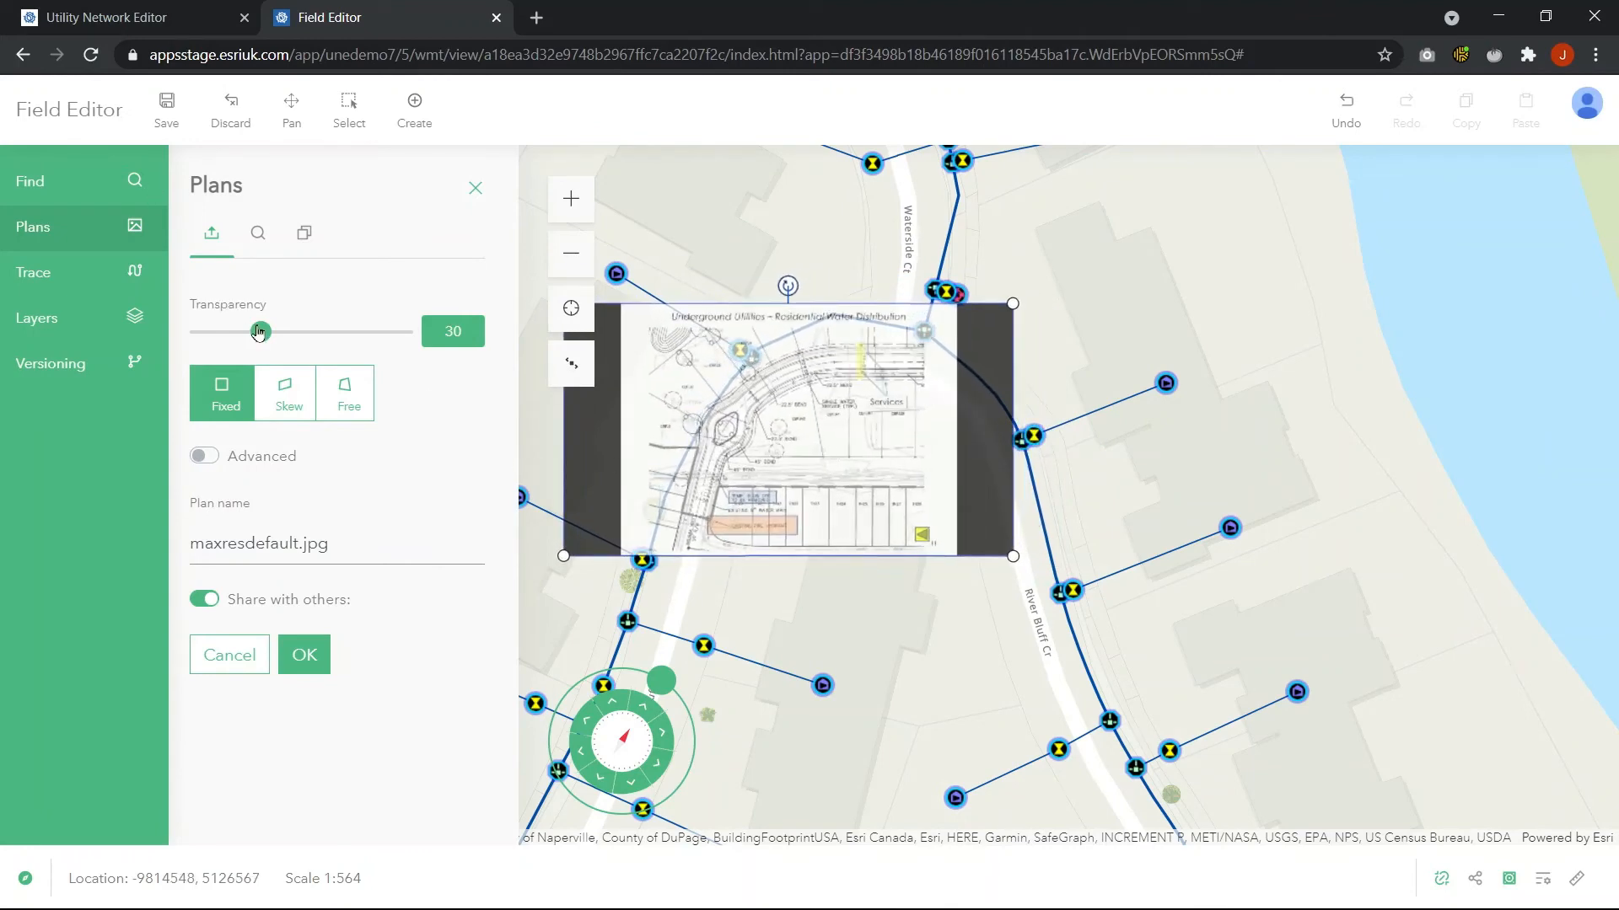
Set the plan's transparency to 22, name it new residential feature, and confirm it
mouse_move(261, 331)
left_mouse_down()
mouse_move(337, 331)
mouse_move(361, 314)
mouse_move(244, 329)
left_mouse_up()
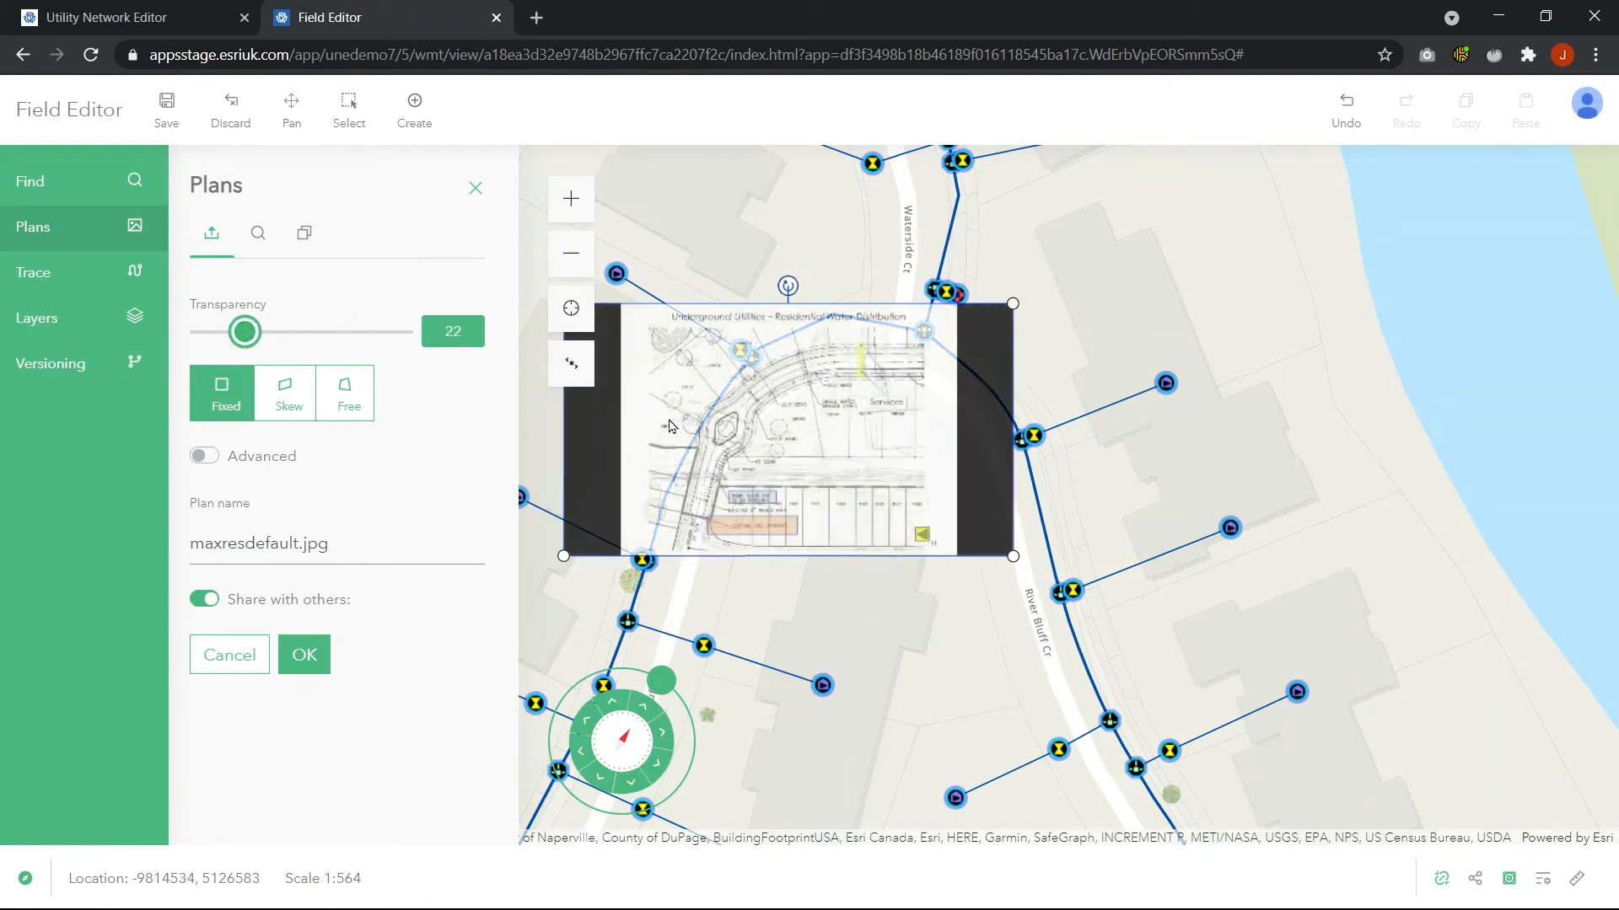
scroll(665, 407, "up", 1)
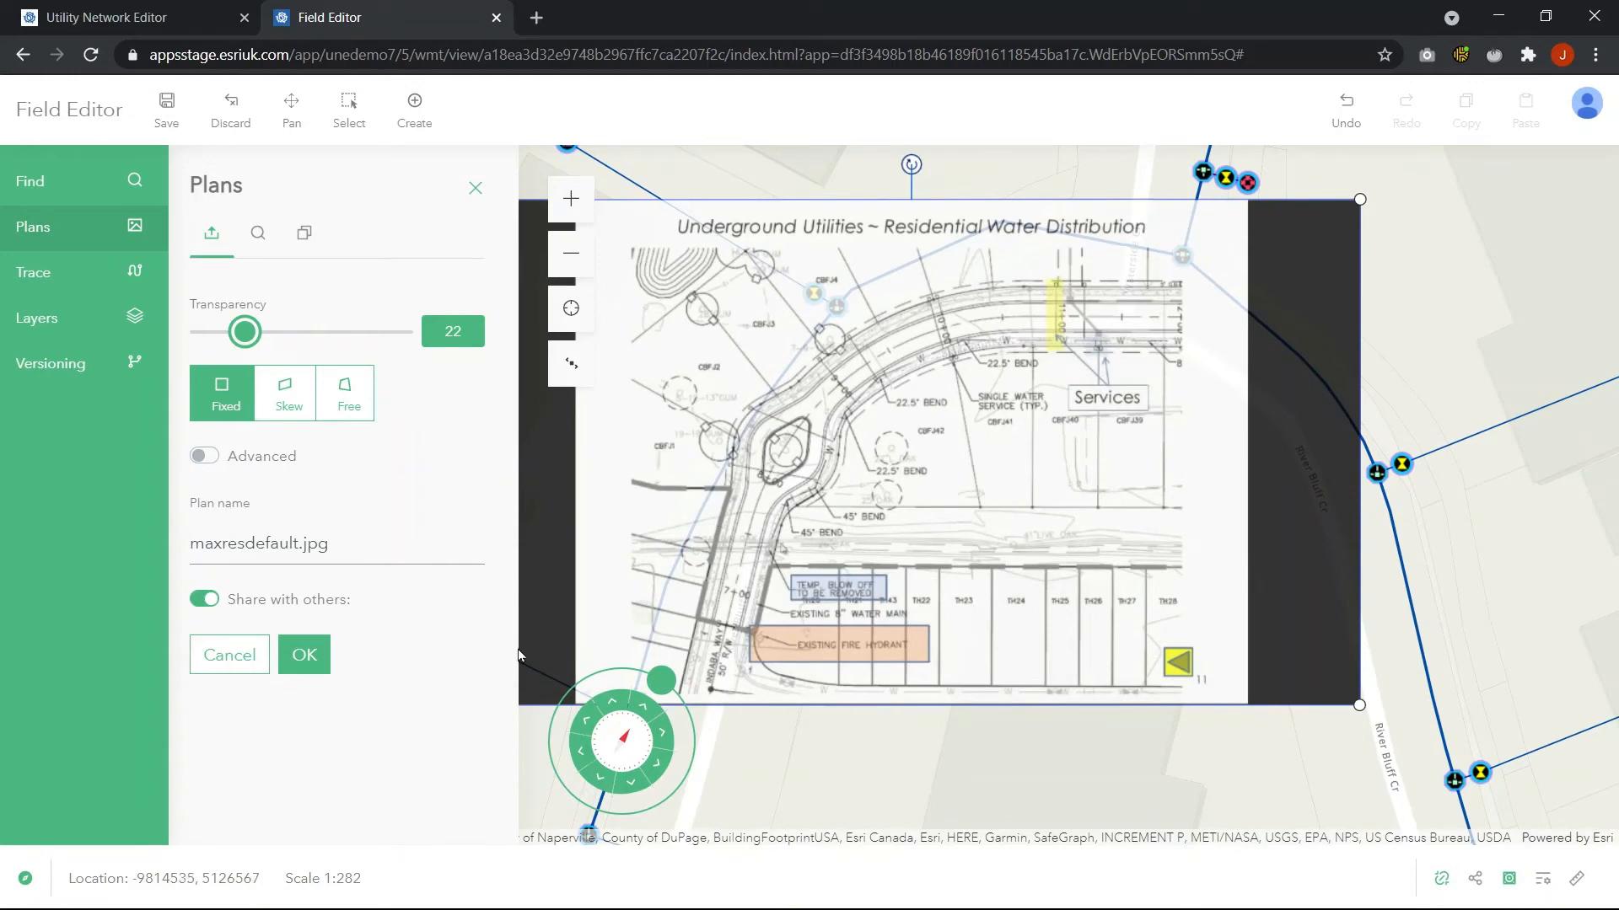
left_click_drag(390, 543, 189, 549)
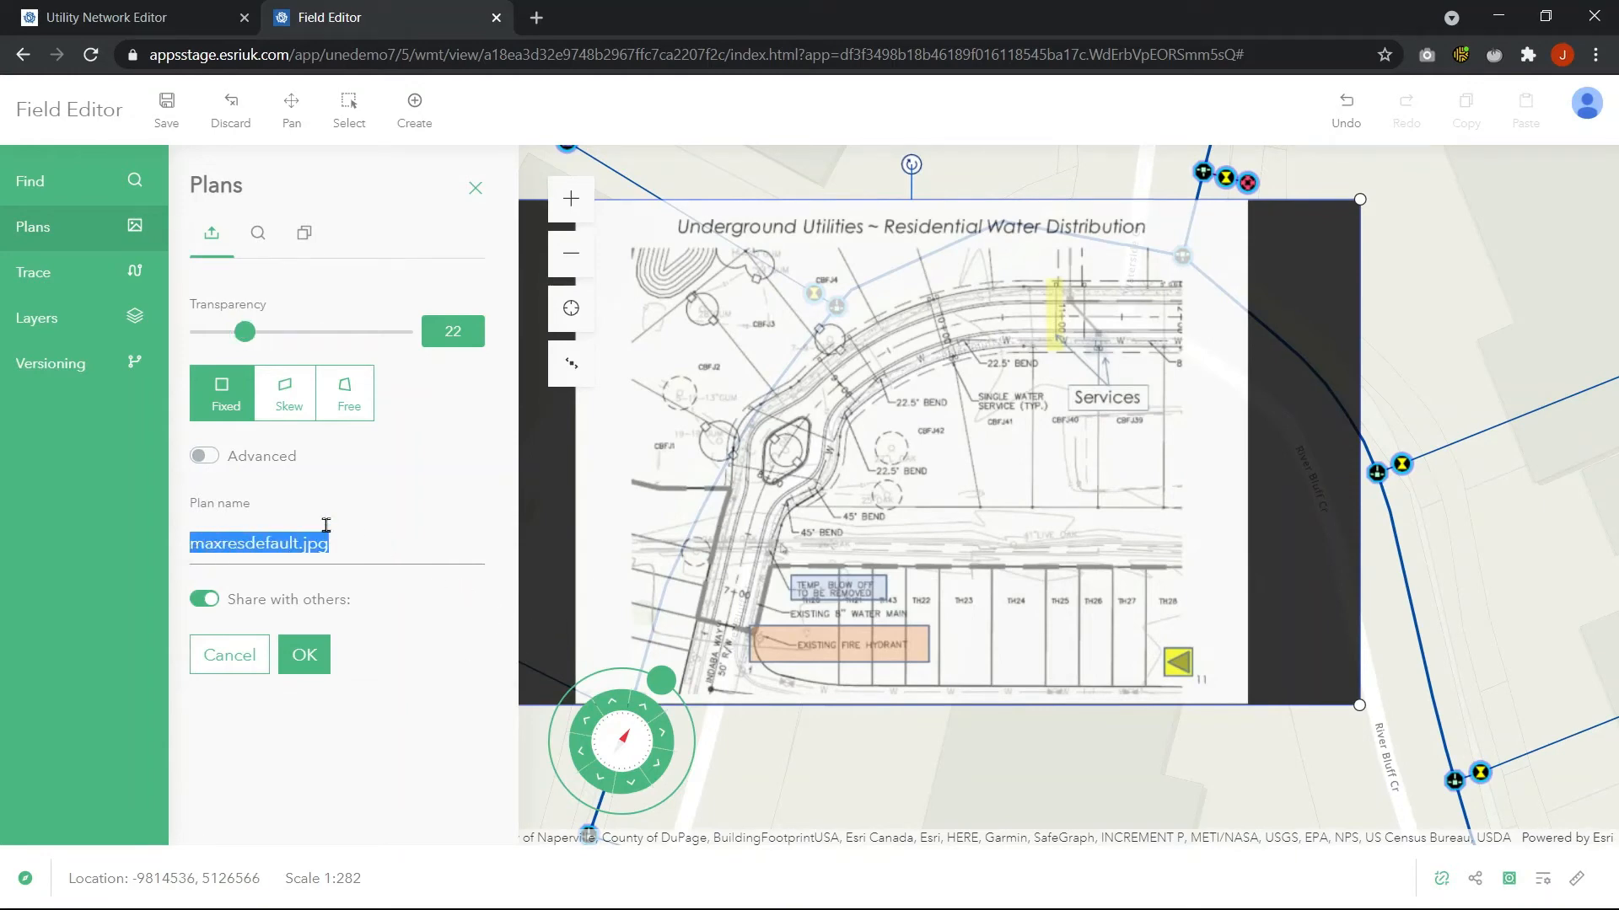
type("new re")
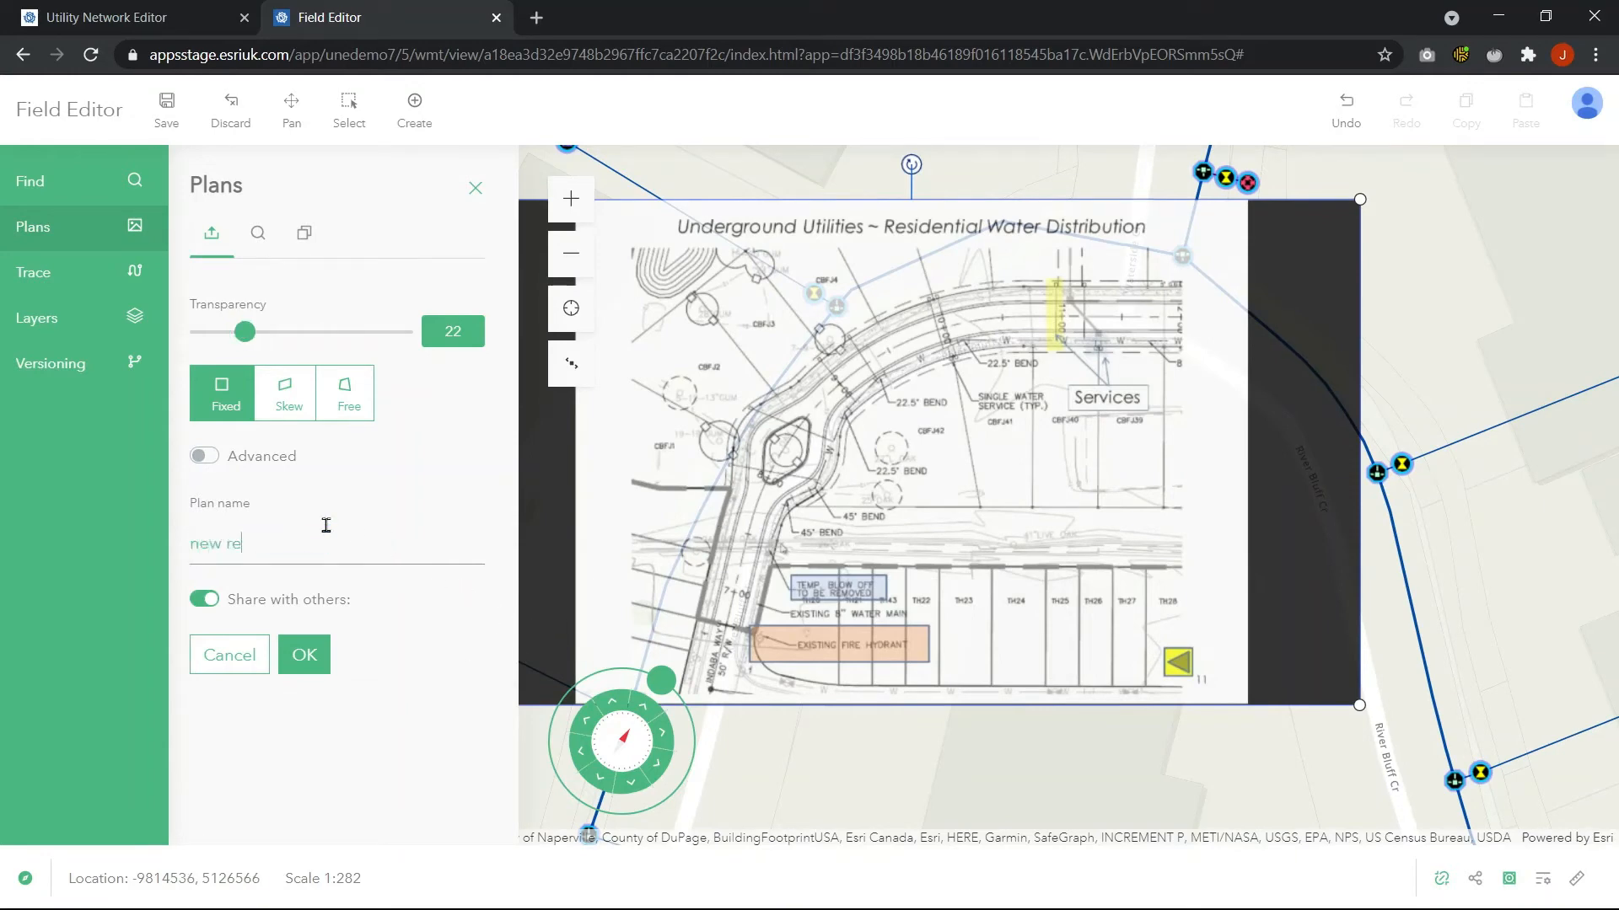
type("sidential features")
left_click(305, 655)
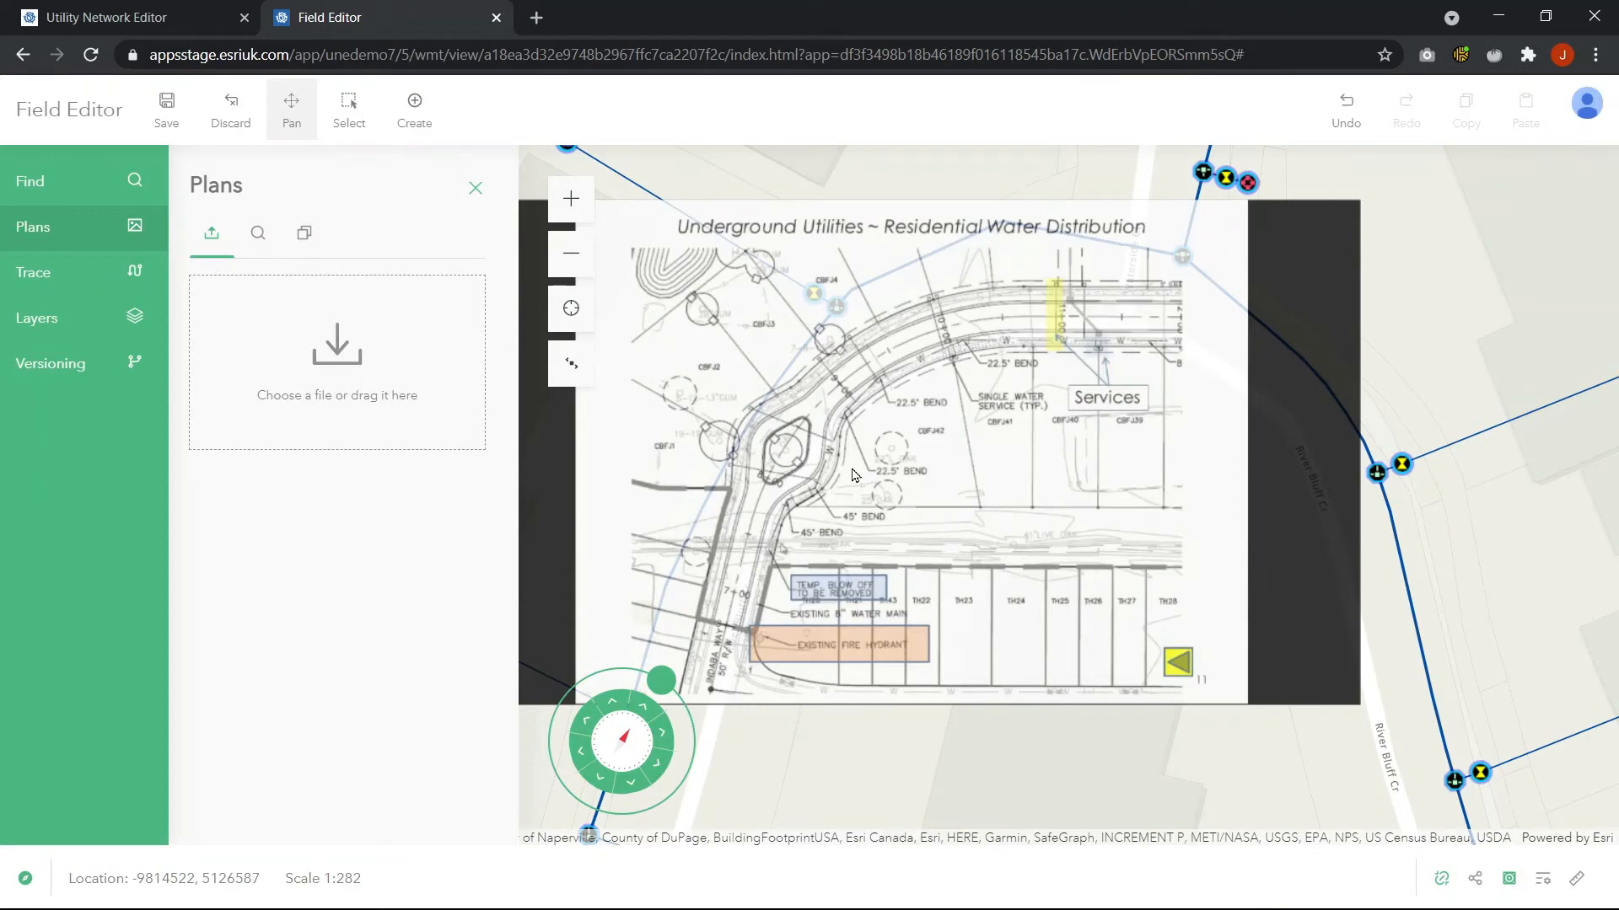
Close the Plans panel and the Field Editor tab
scroll(851, 468, "down", 1)
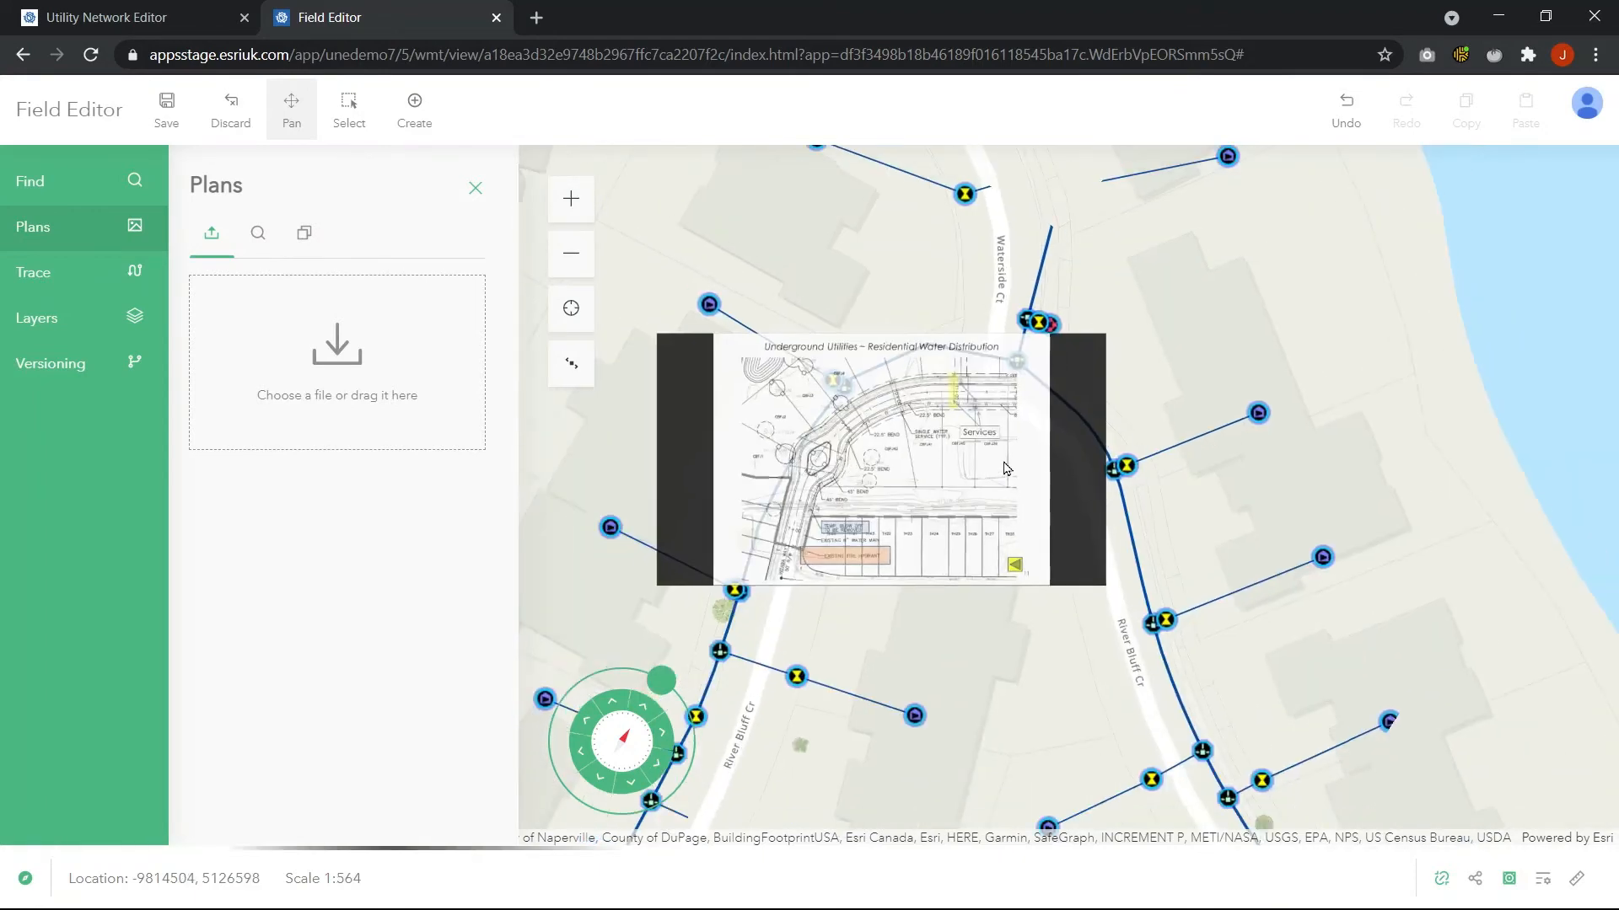
left_click(475, 188)
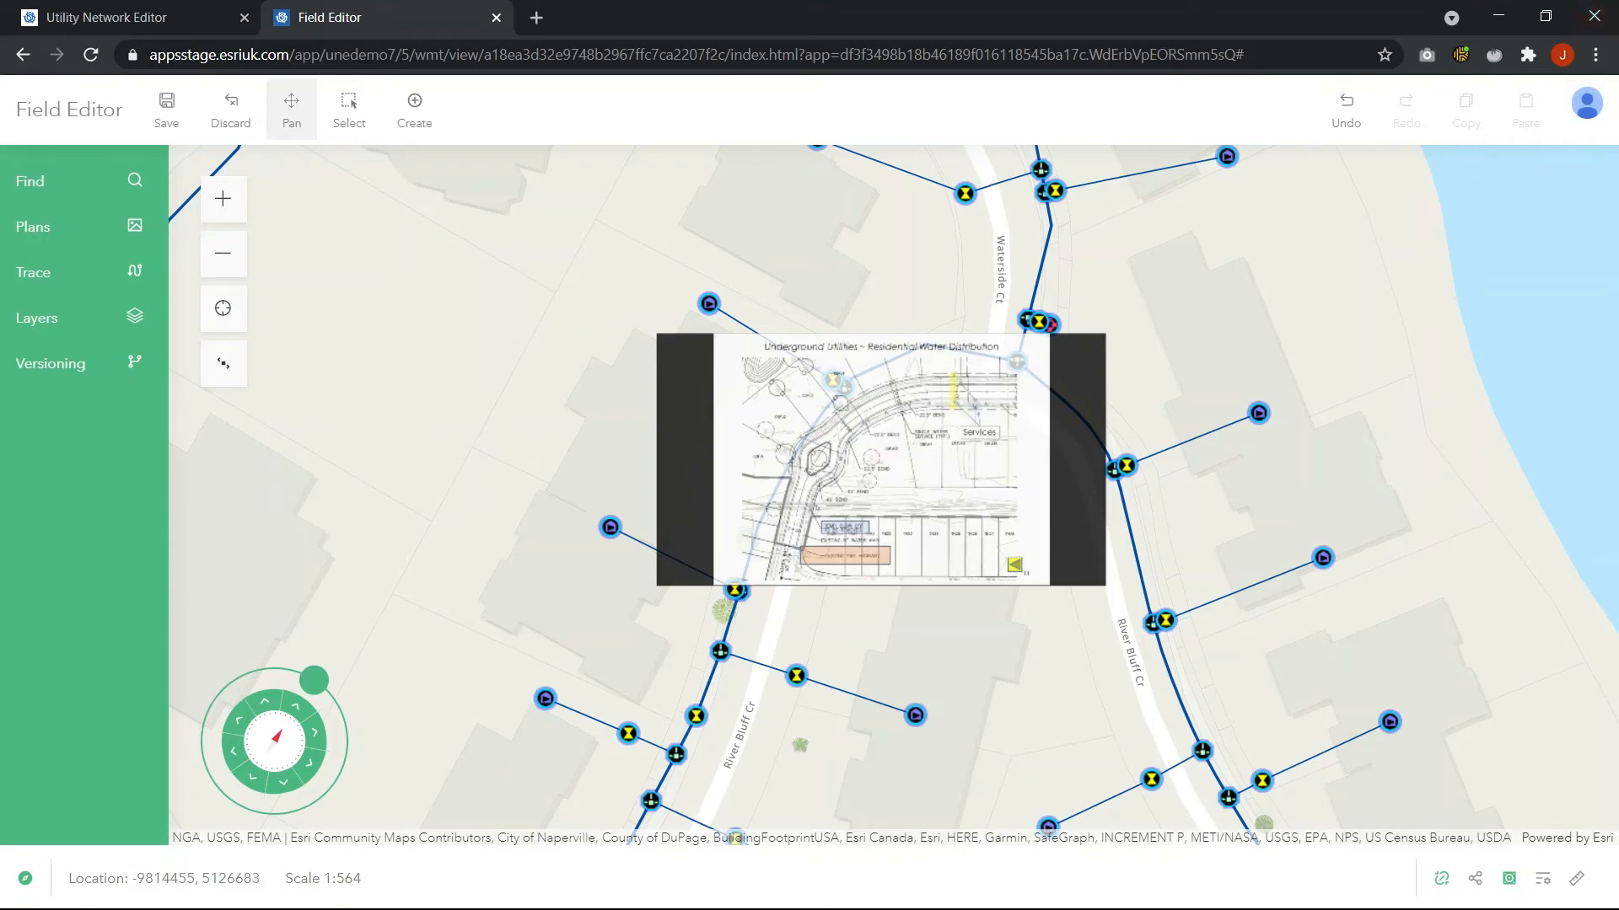
key("ctrl+w")
Open the QA Workflow Demo app for editing and review its Versioning widget's merge conflict options
scroll(864, 423, "down", 5)
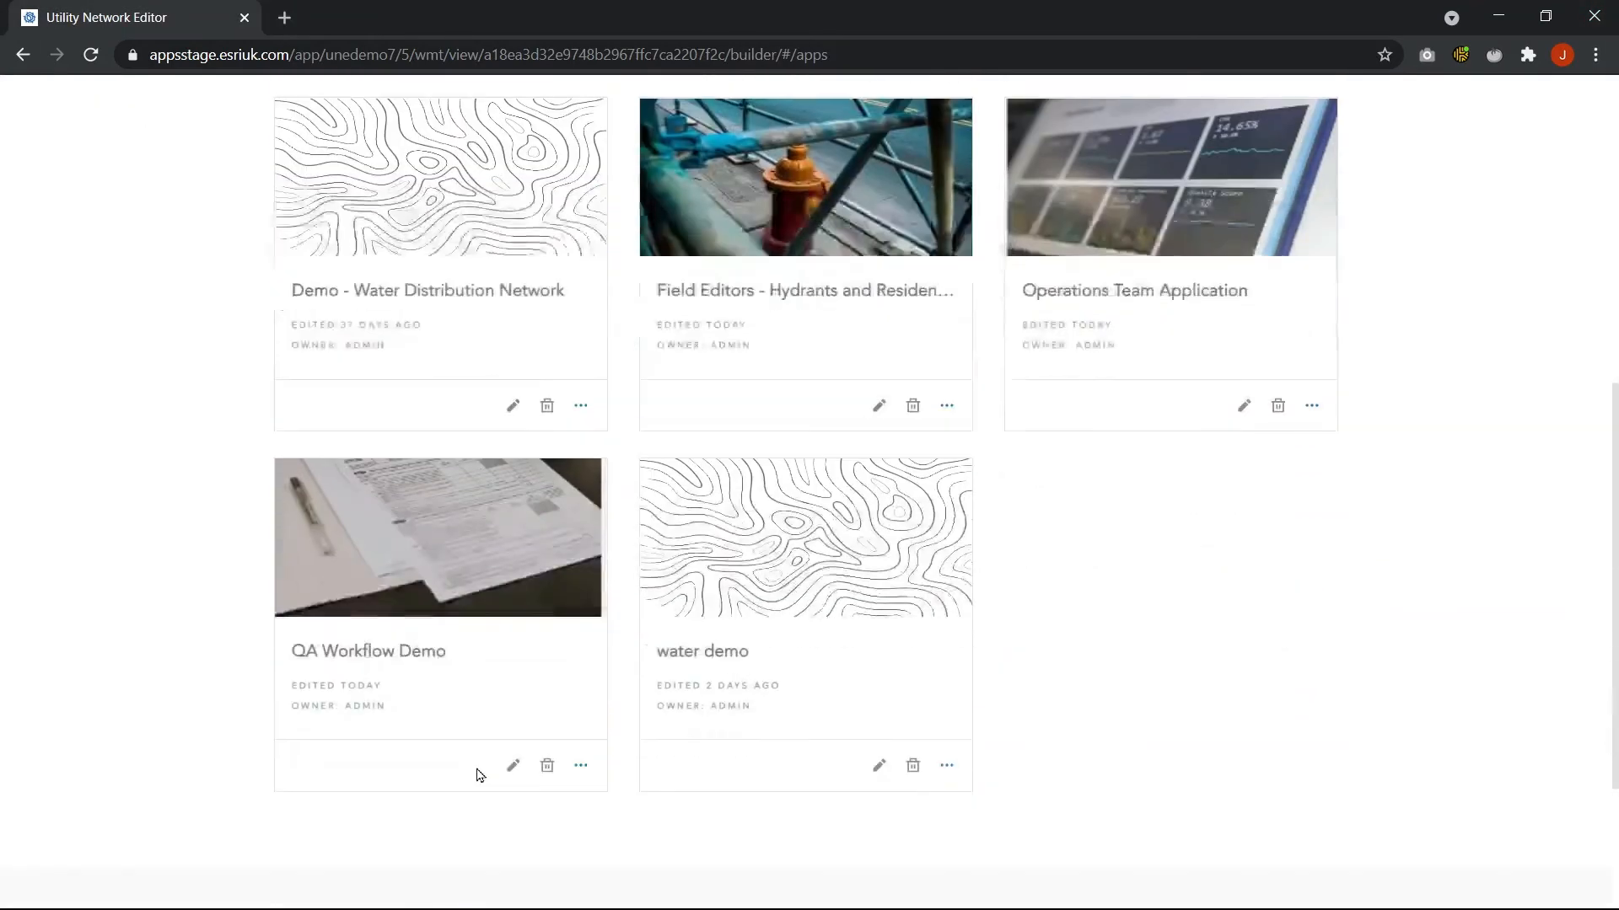
left_click(513, 765)
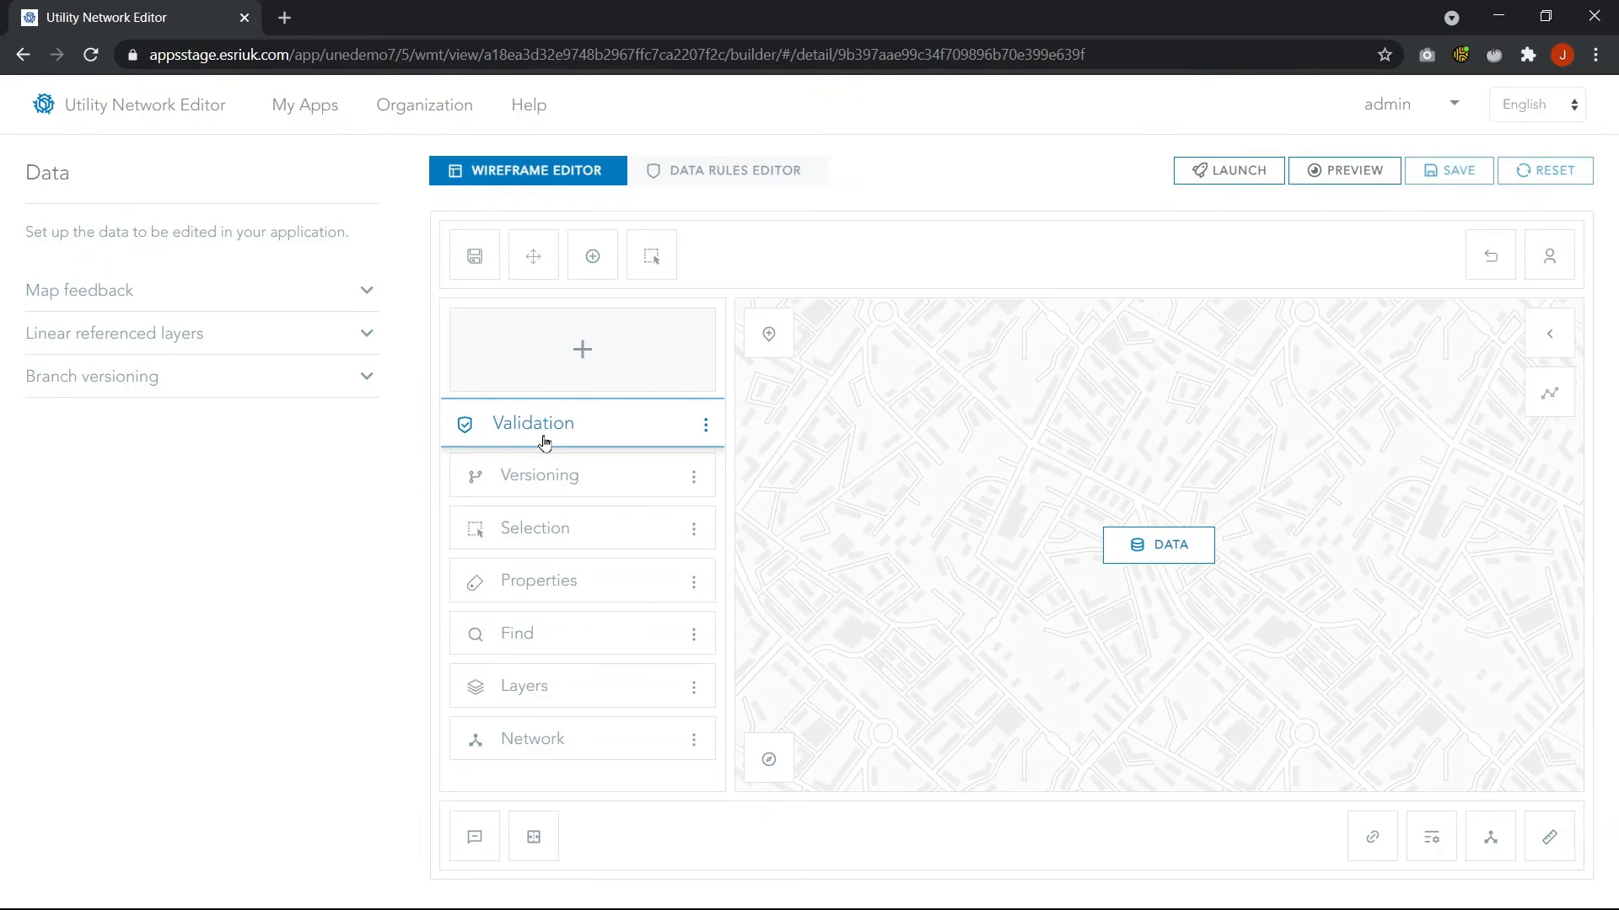
left_click(545, 482)
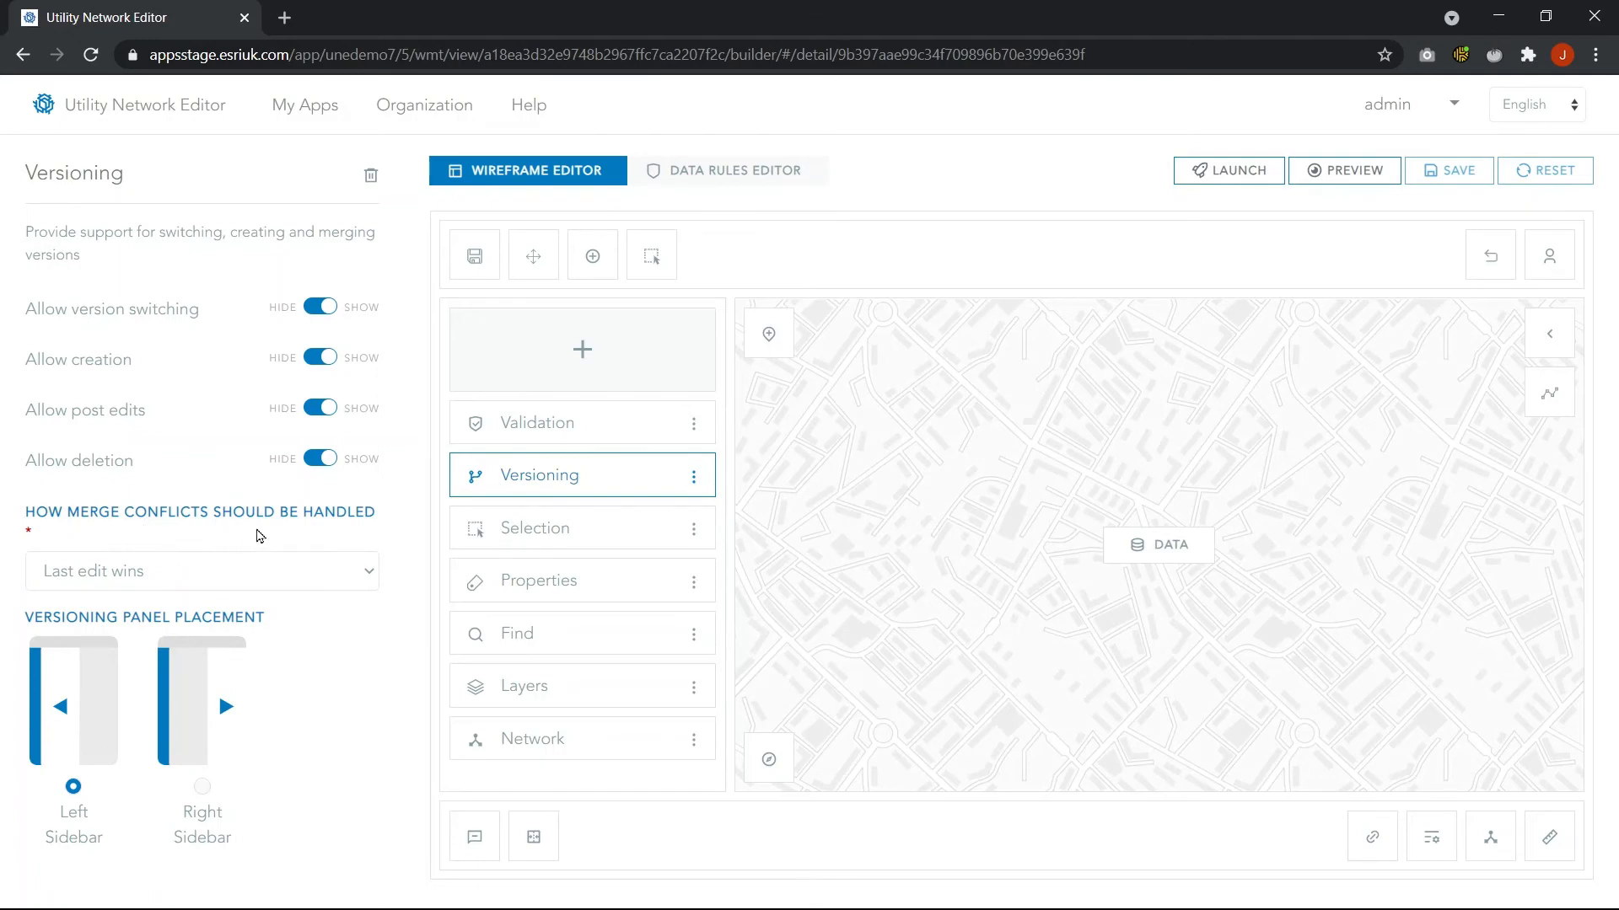
left_click(229, 573)
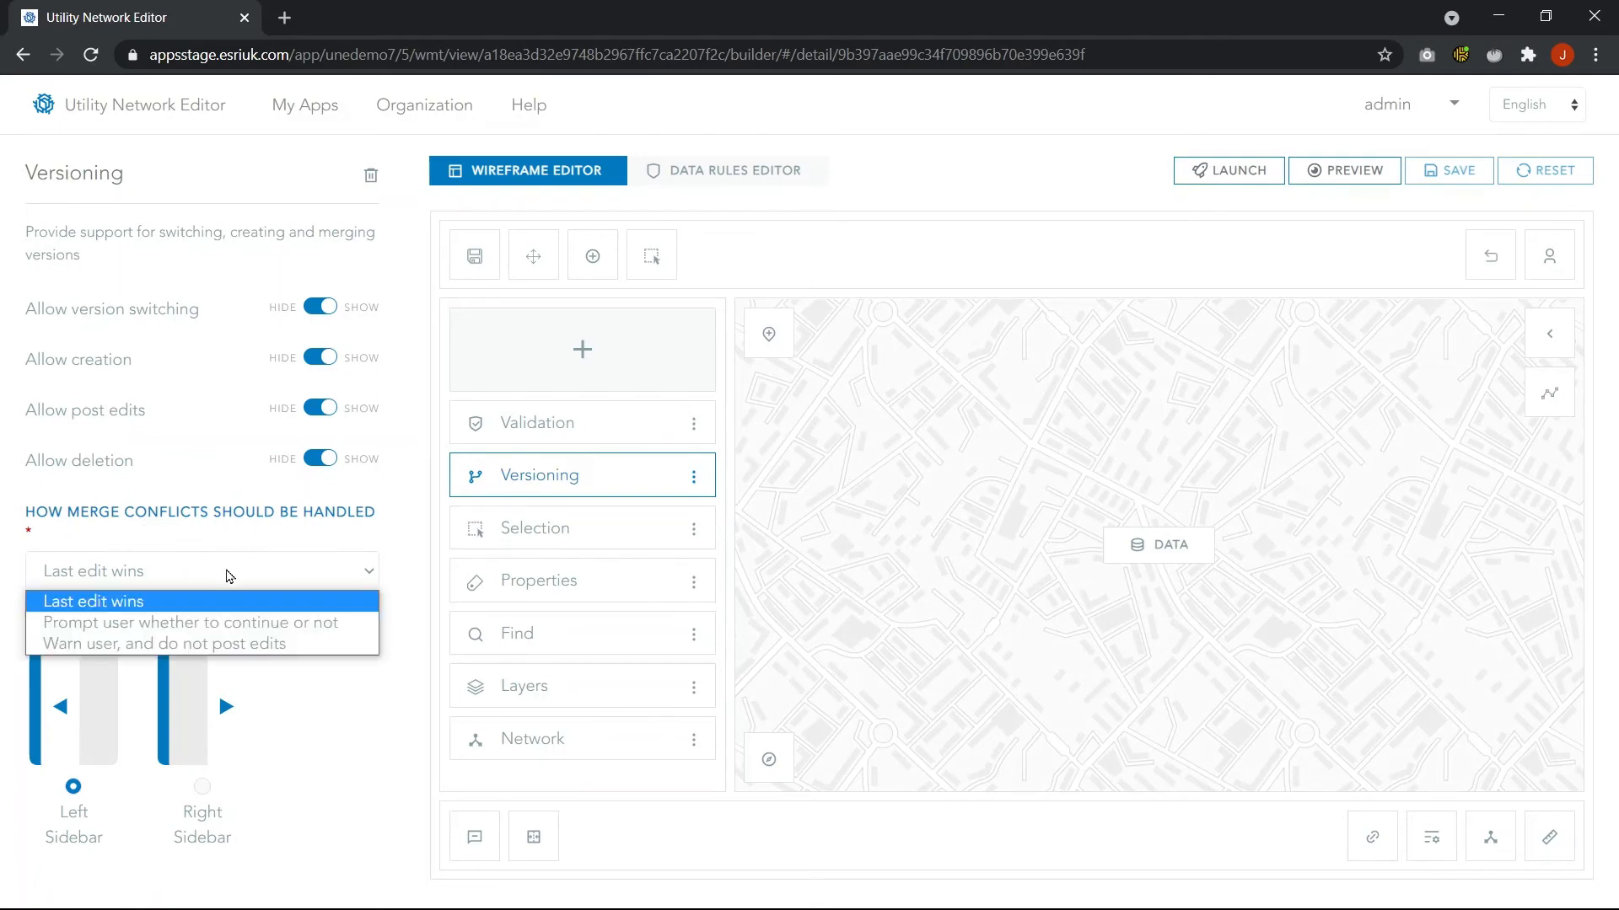
left_click(229, 575)
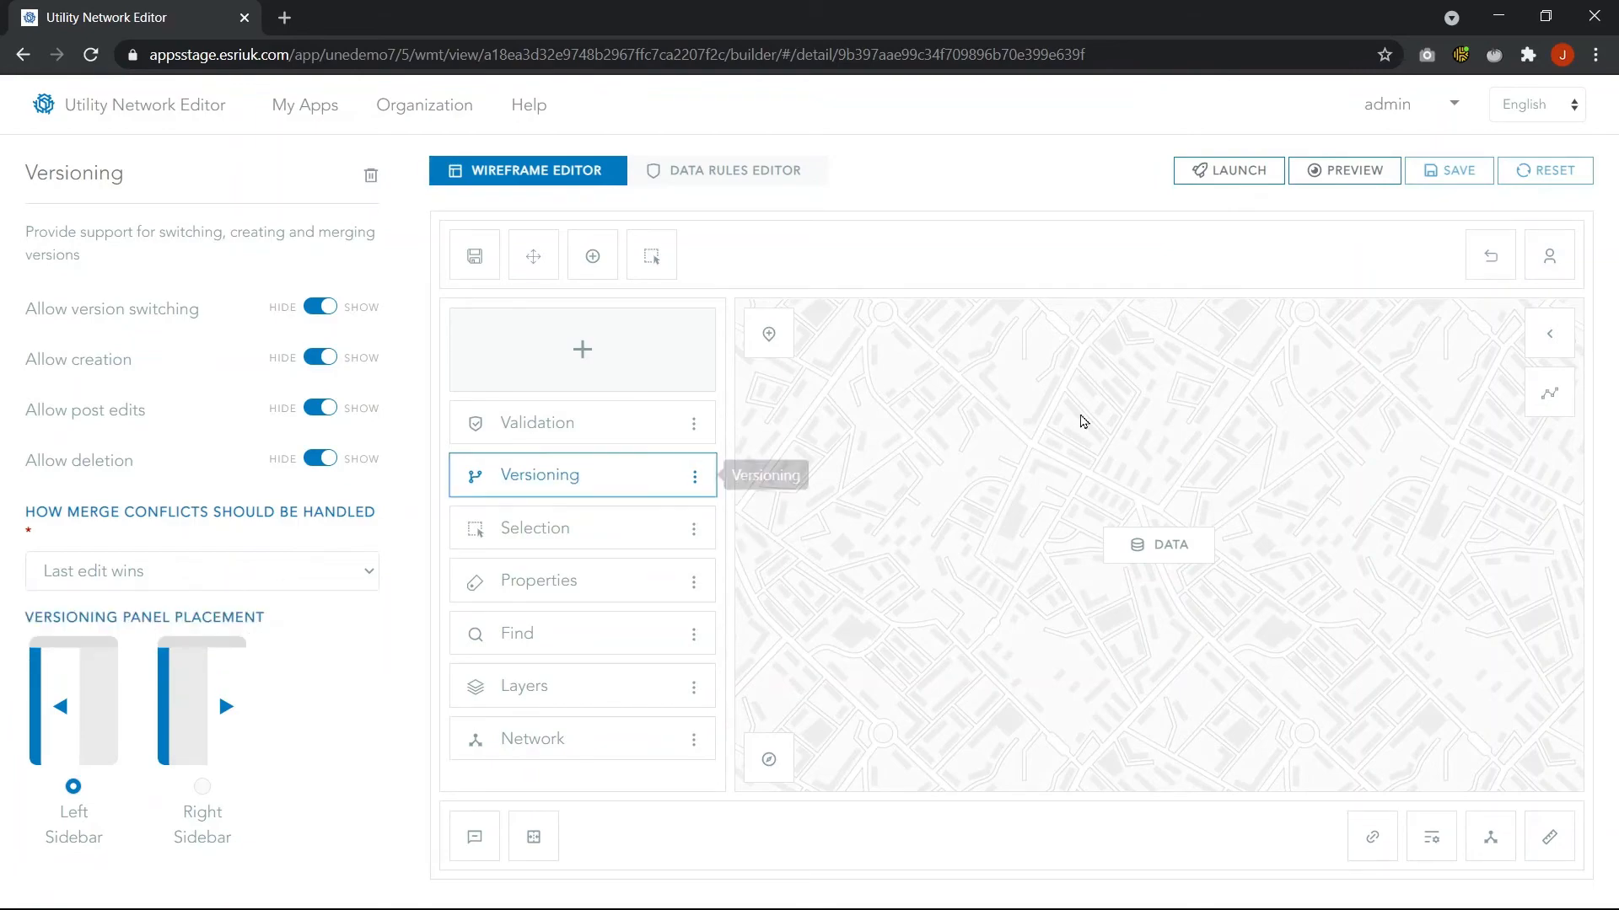
Launch the QA Workflow Demo app
left_click(1263, 178)
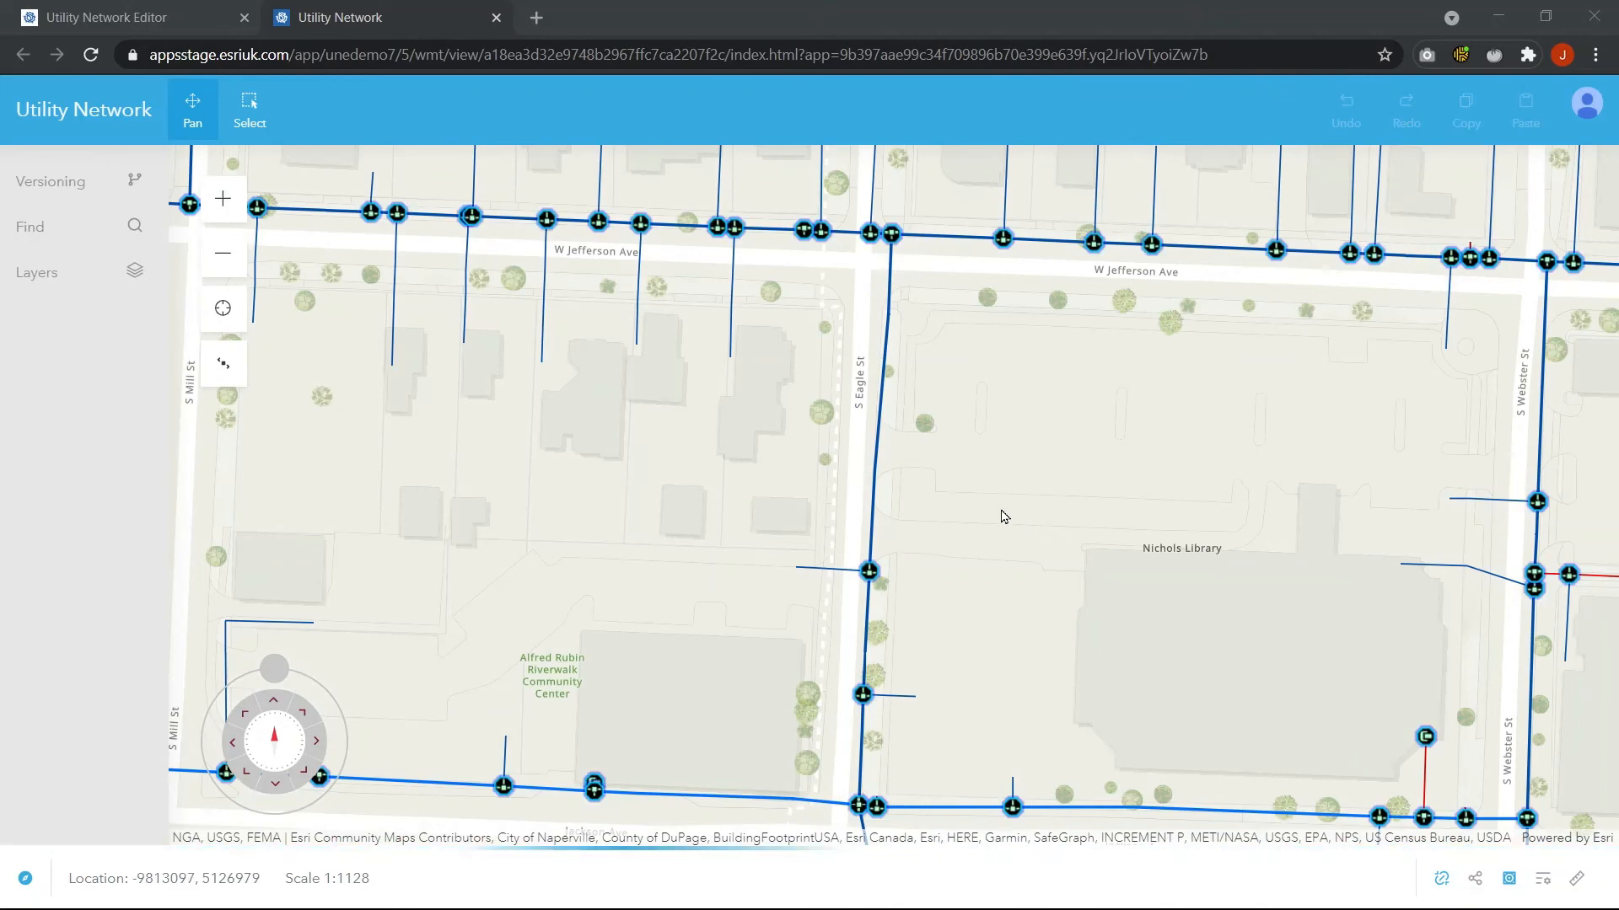
left_click_drag(1004, 514, 939, 423)
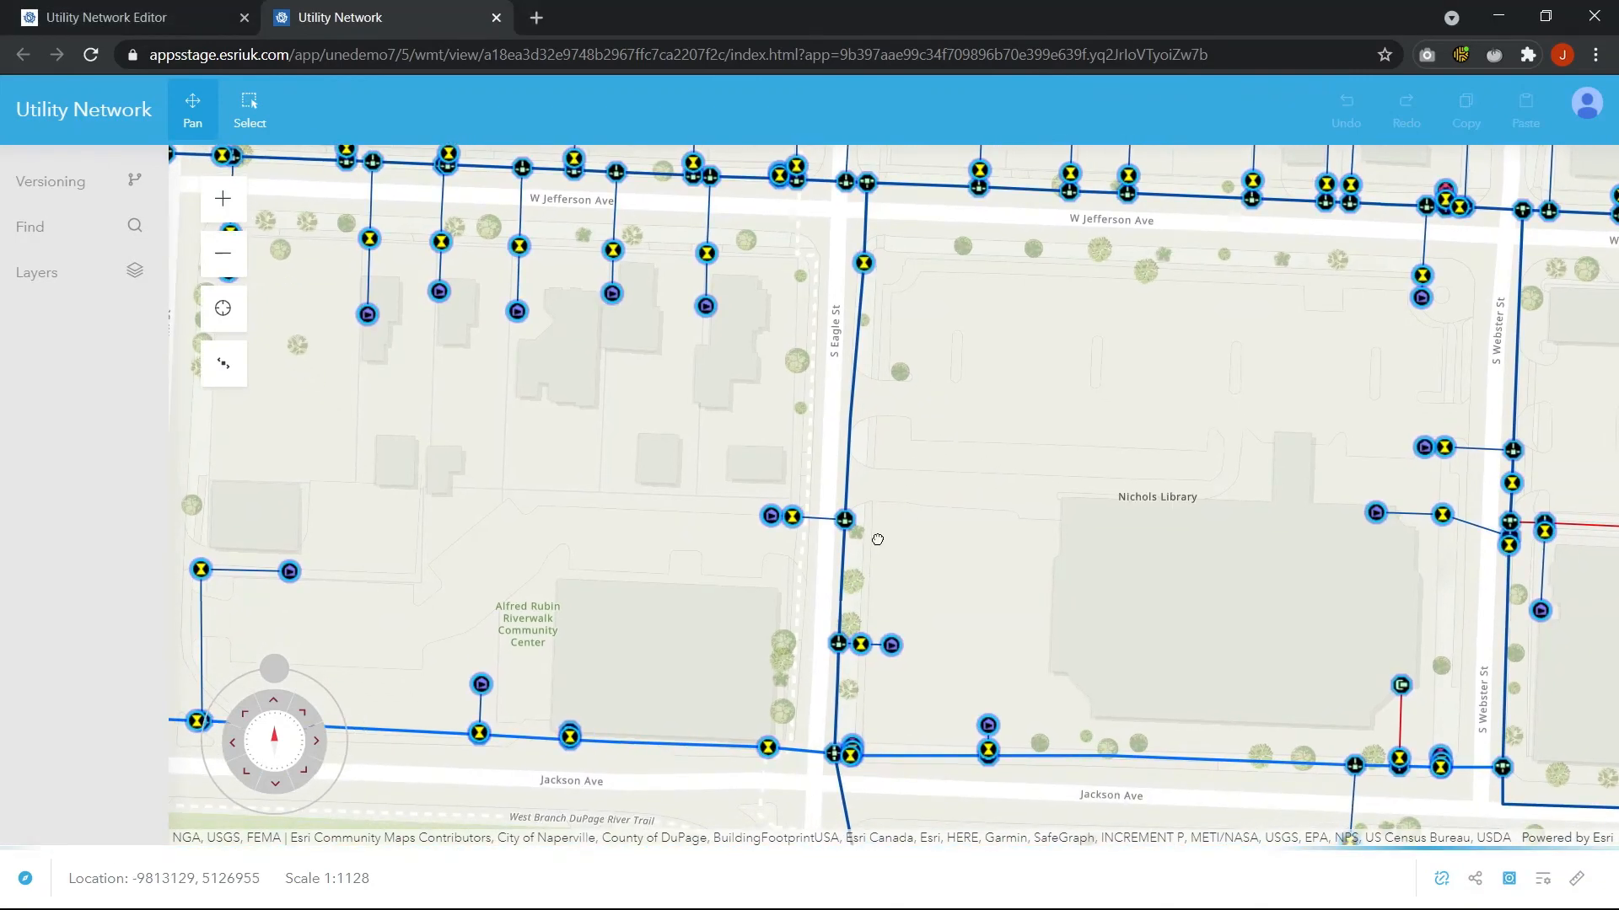
scroll(883, 529, "up", 1)
left_click_drag(914, 538, 913, 616)
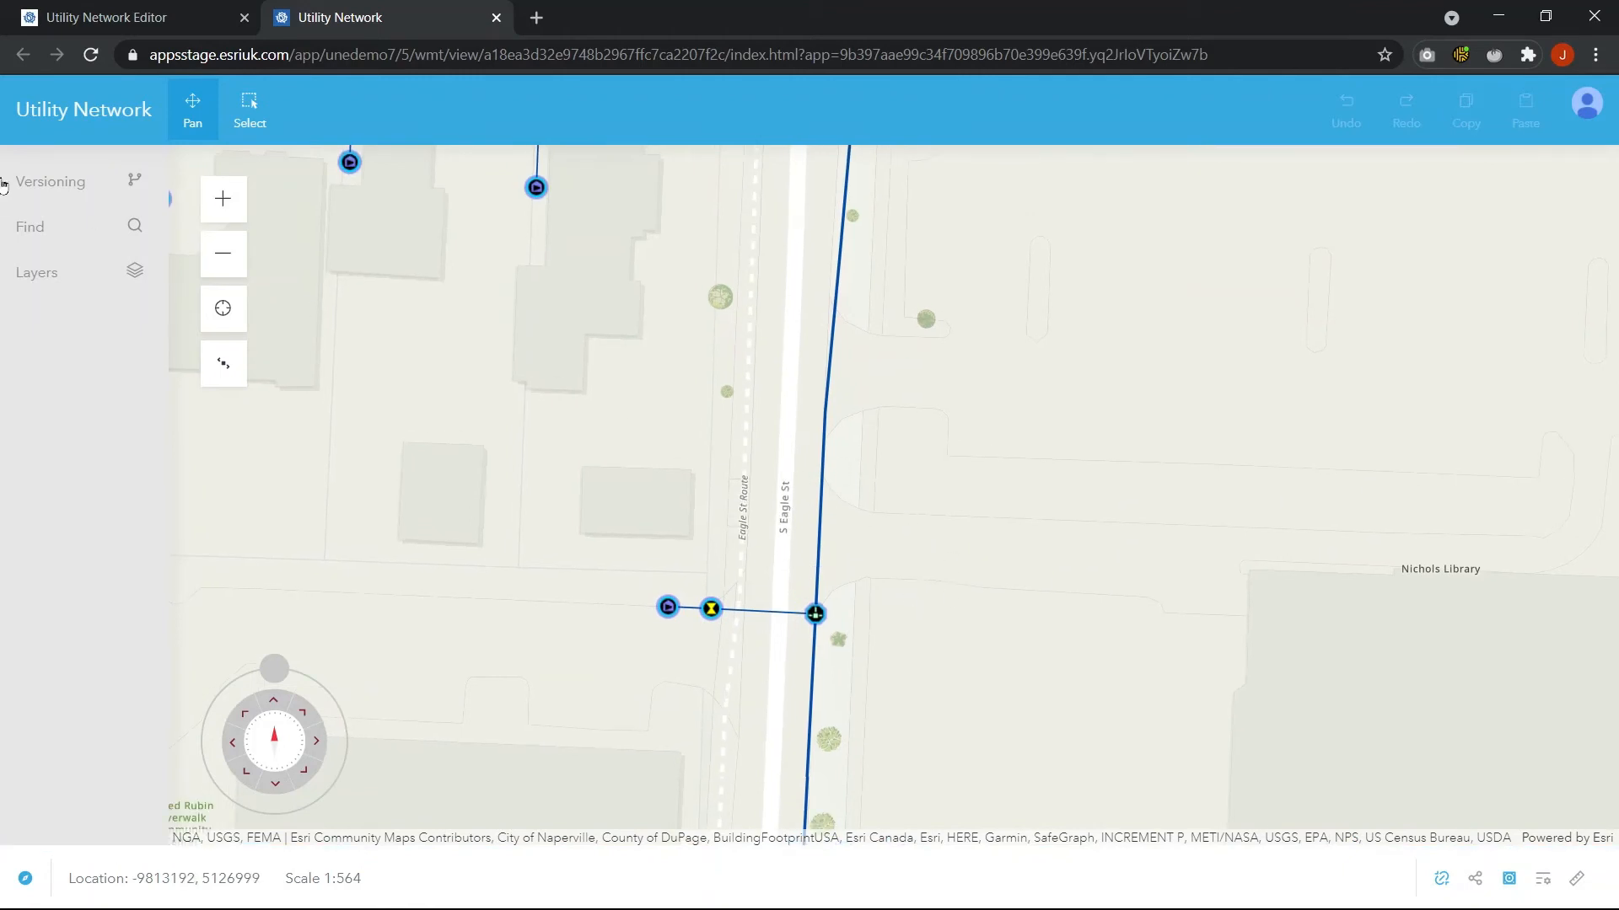
Switch the map to the testuser.versioningdemo version
left_click(57, 198)
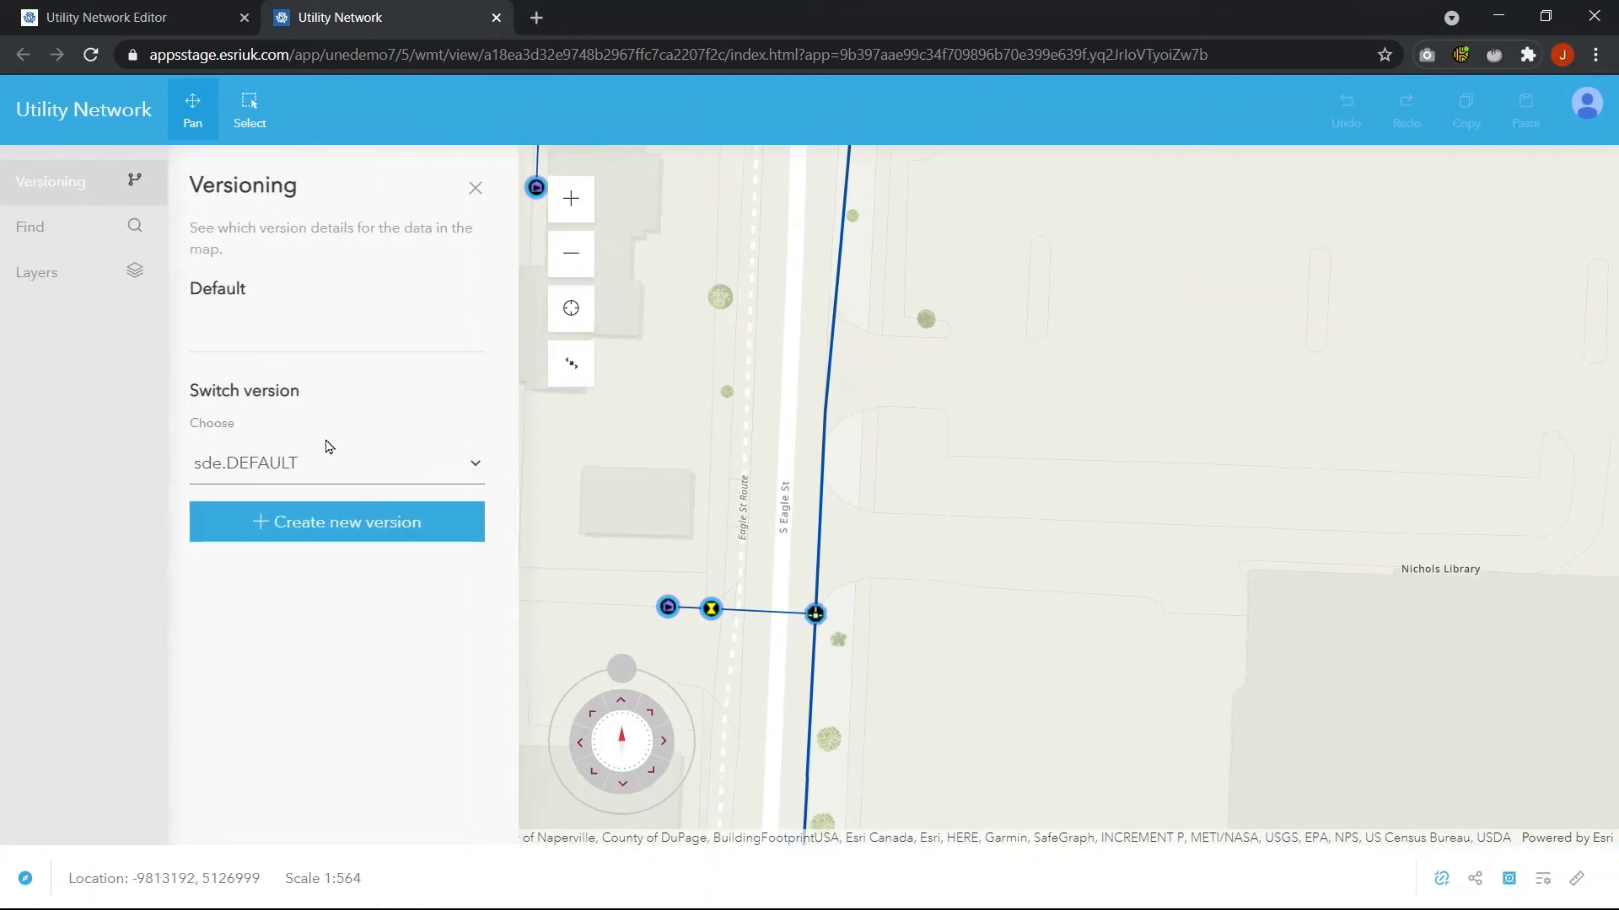
left_click(312, 465)
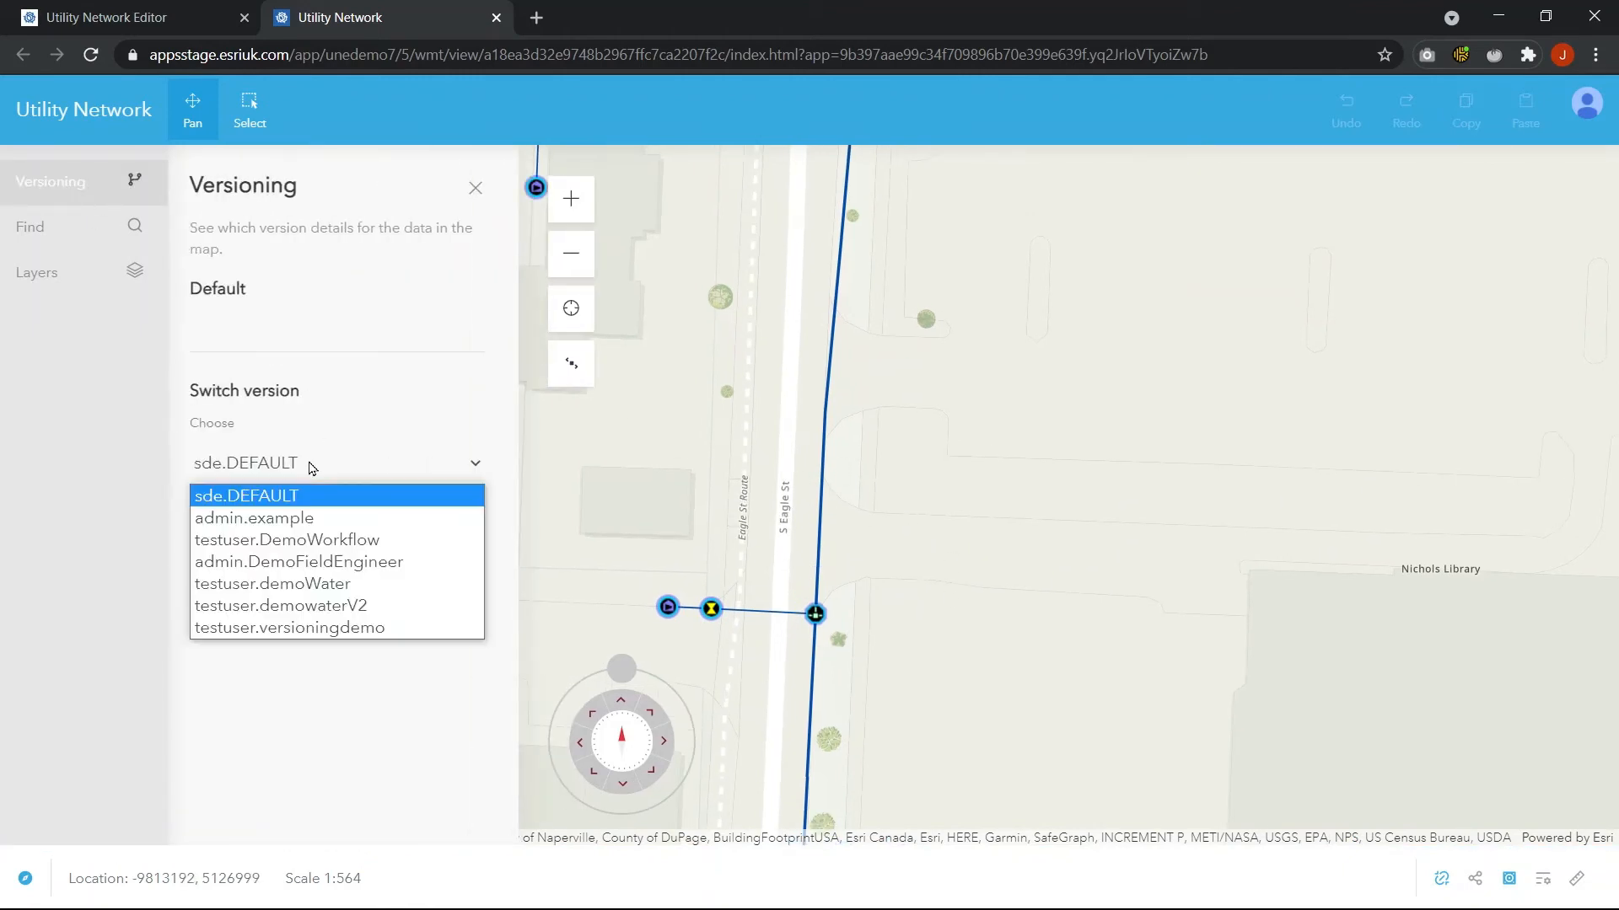
left_click(307, 629)
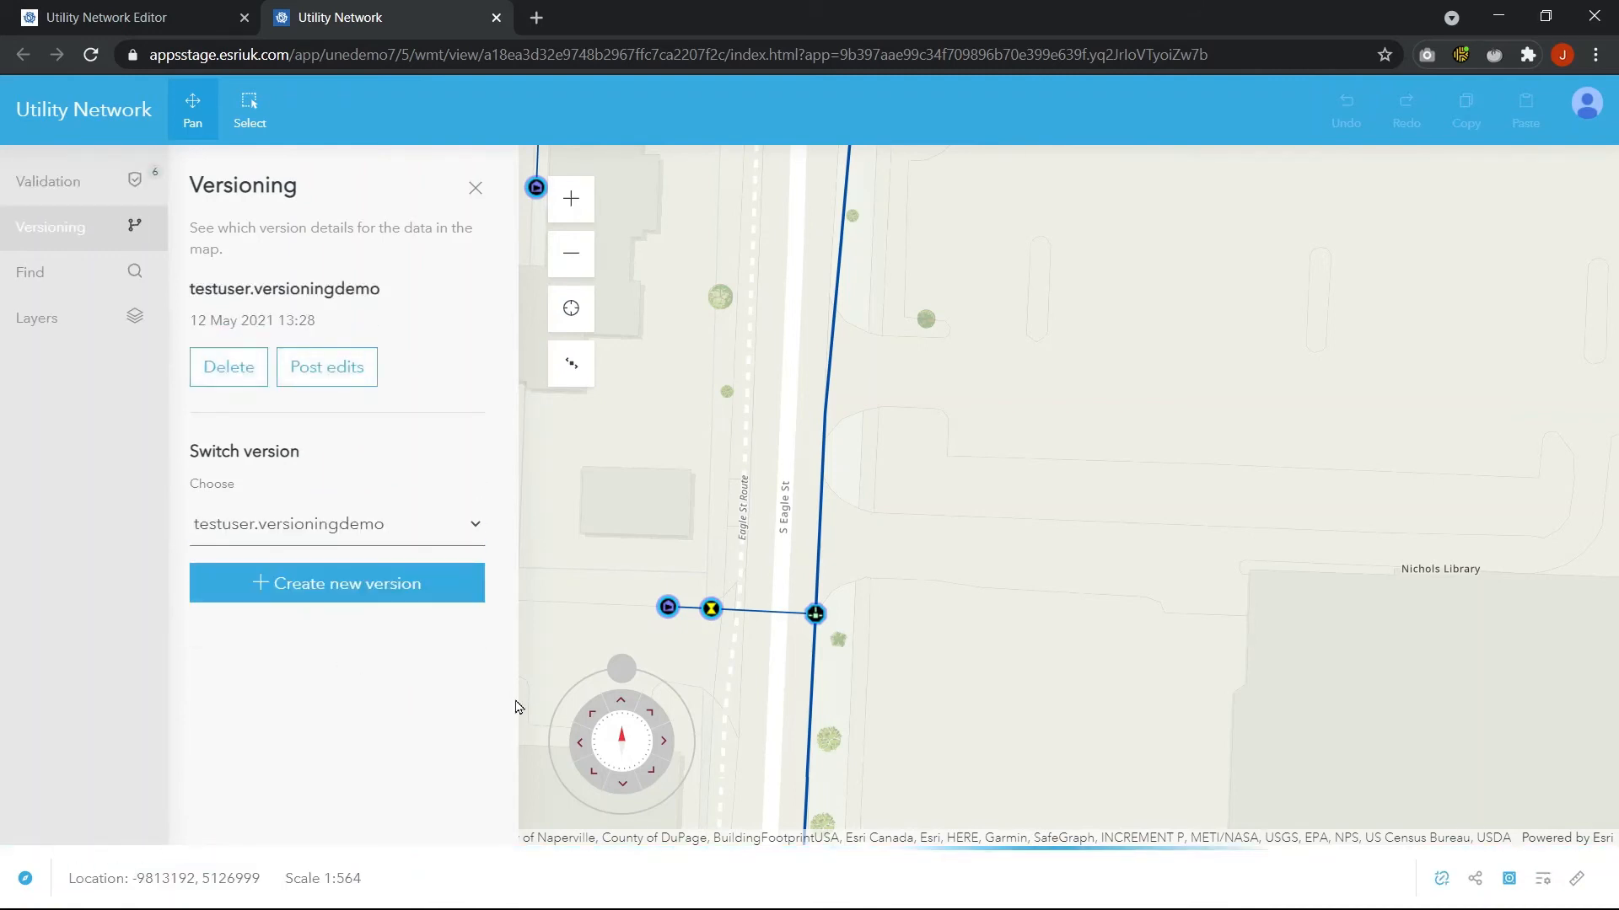
left_click_drag(697, 441, 751, 506)
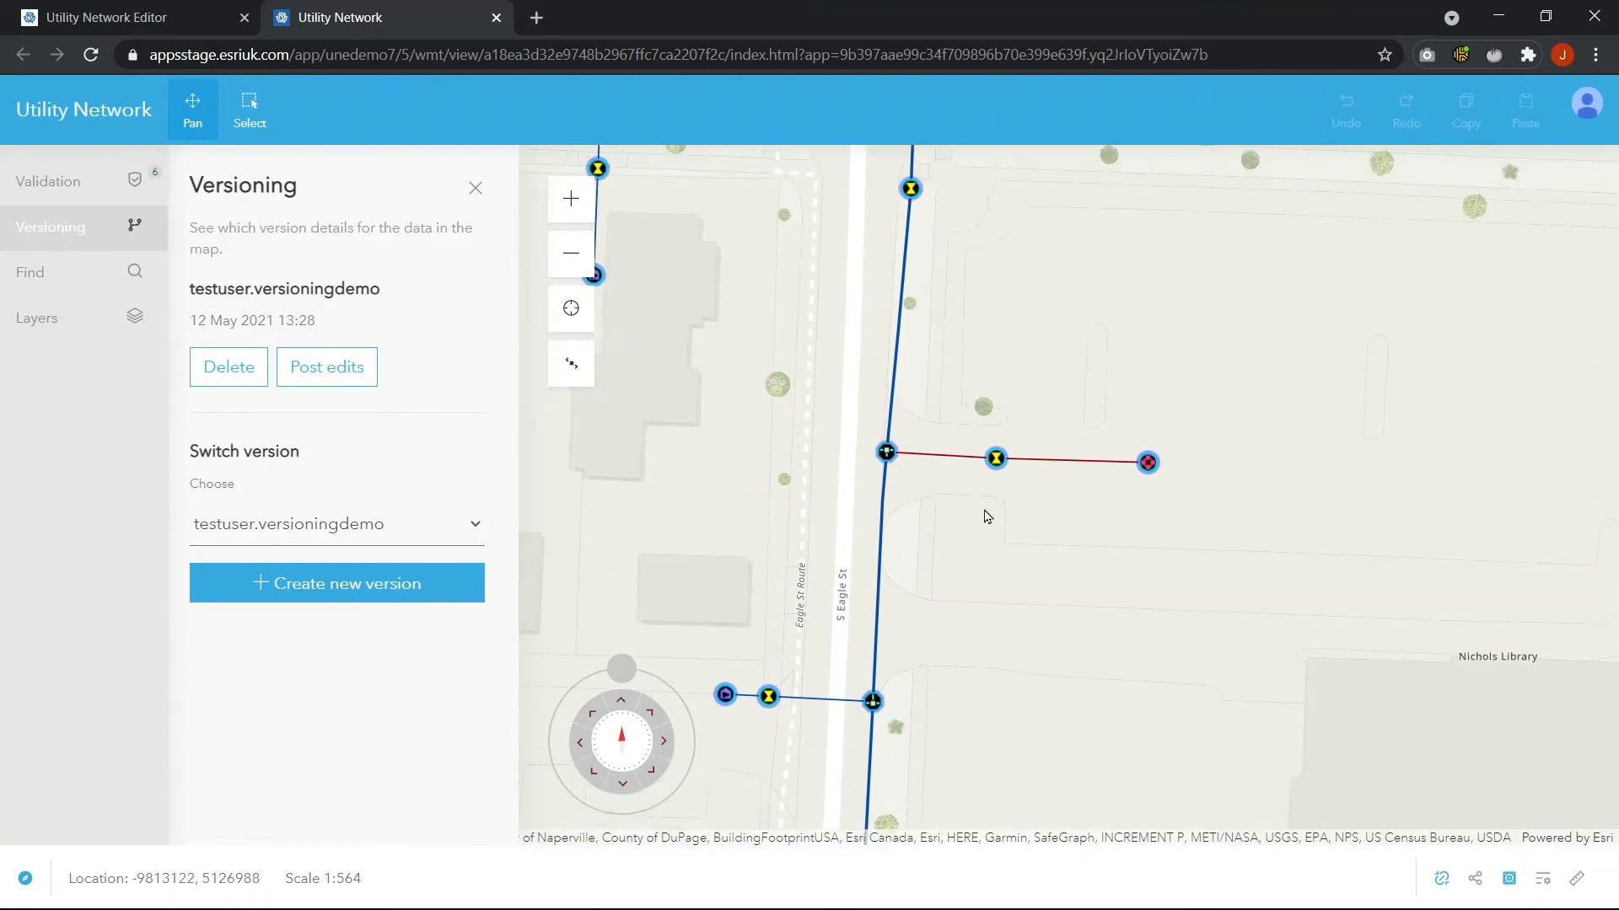
scroll(987, 516, "down", 1)
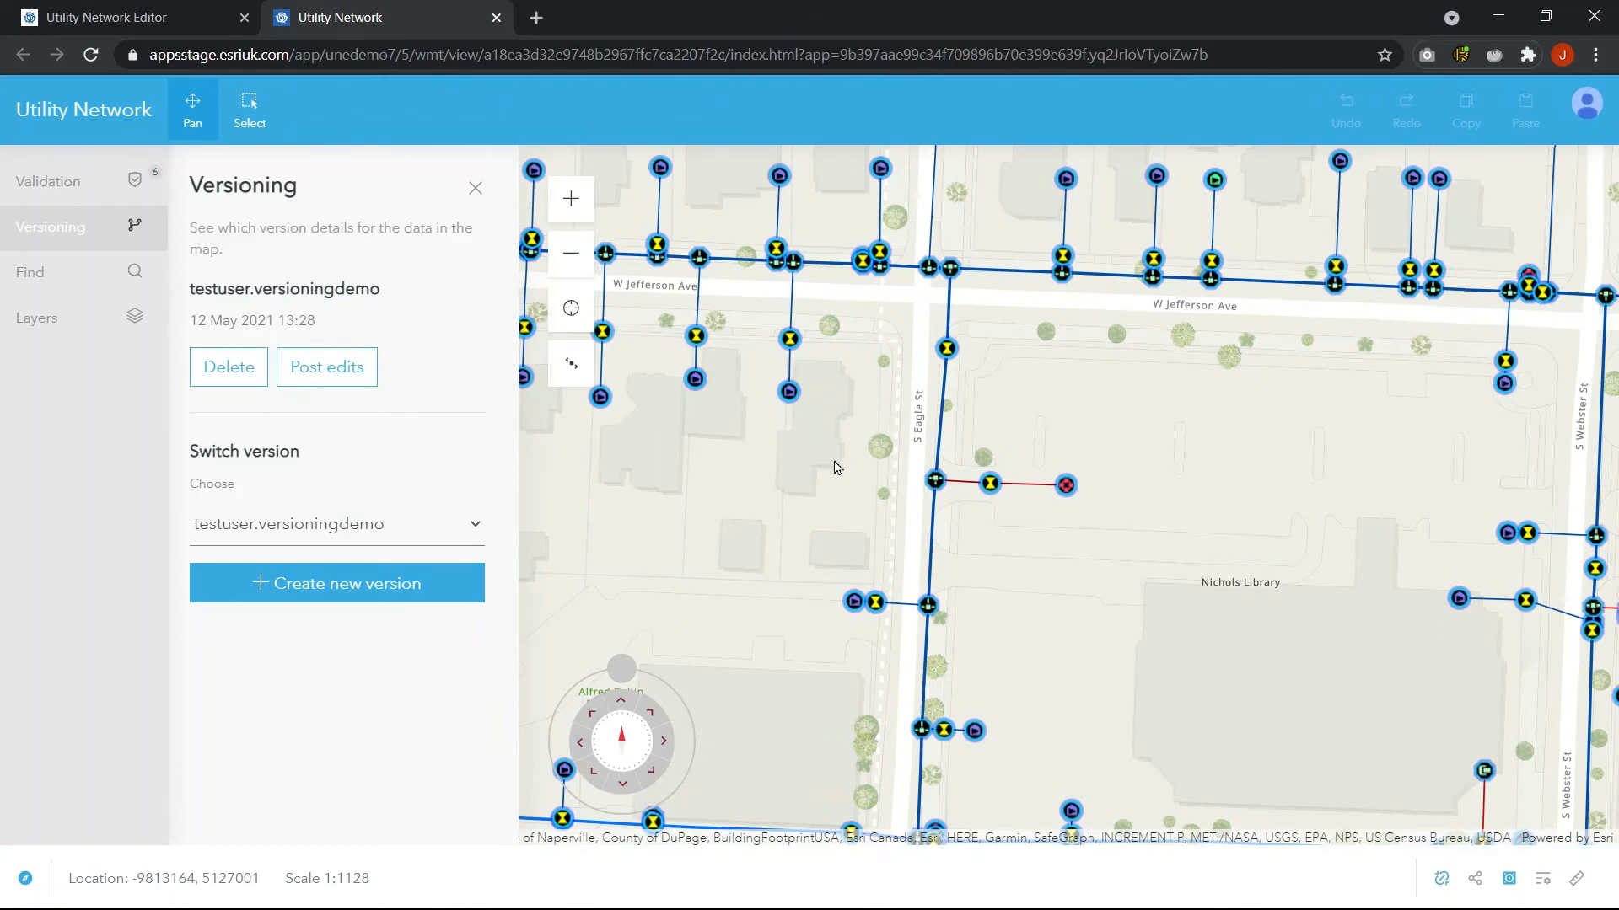
Open the Validation panel, review the dirty areas listed, and validate the network in the current map extent
scroll(834, 467, "down", 2)
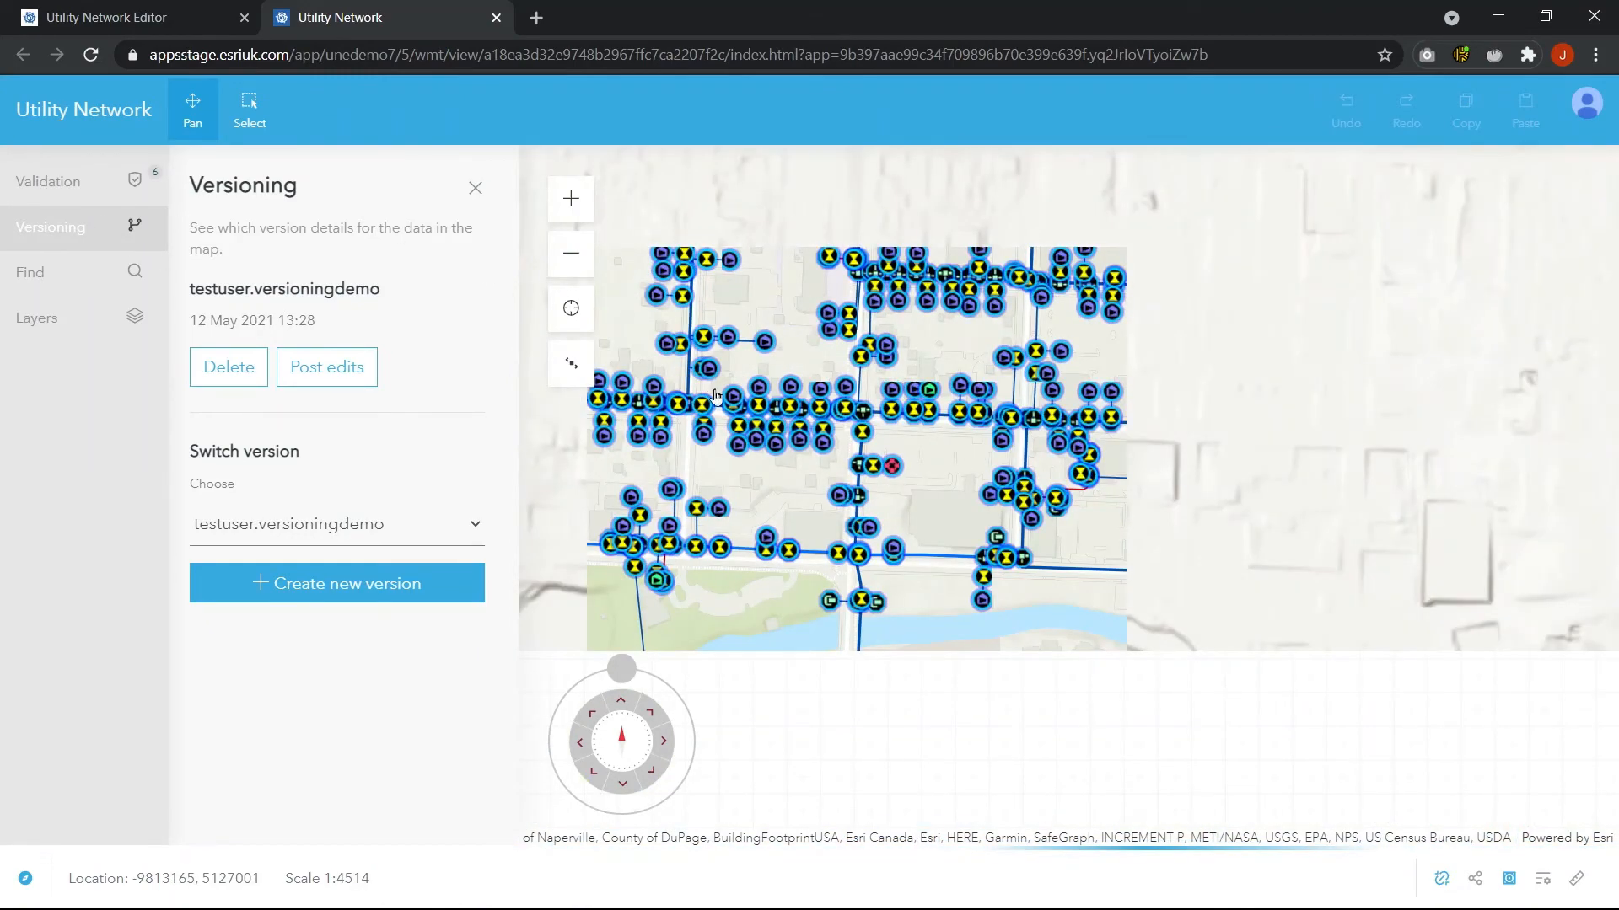
left_click(77, 182)
scroll(822, 477, "up", 1)
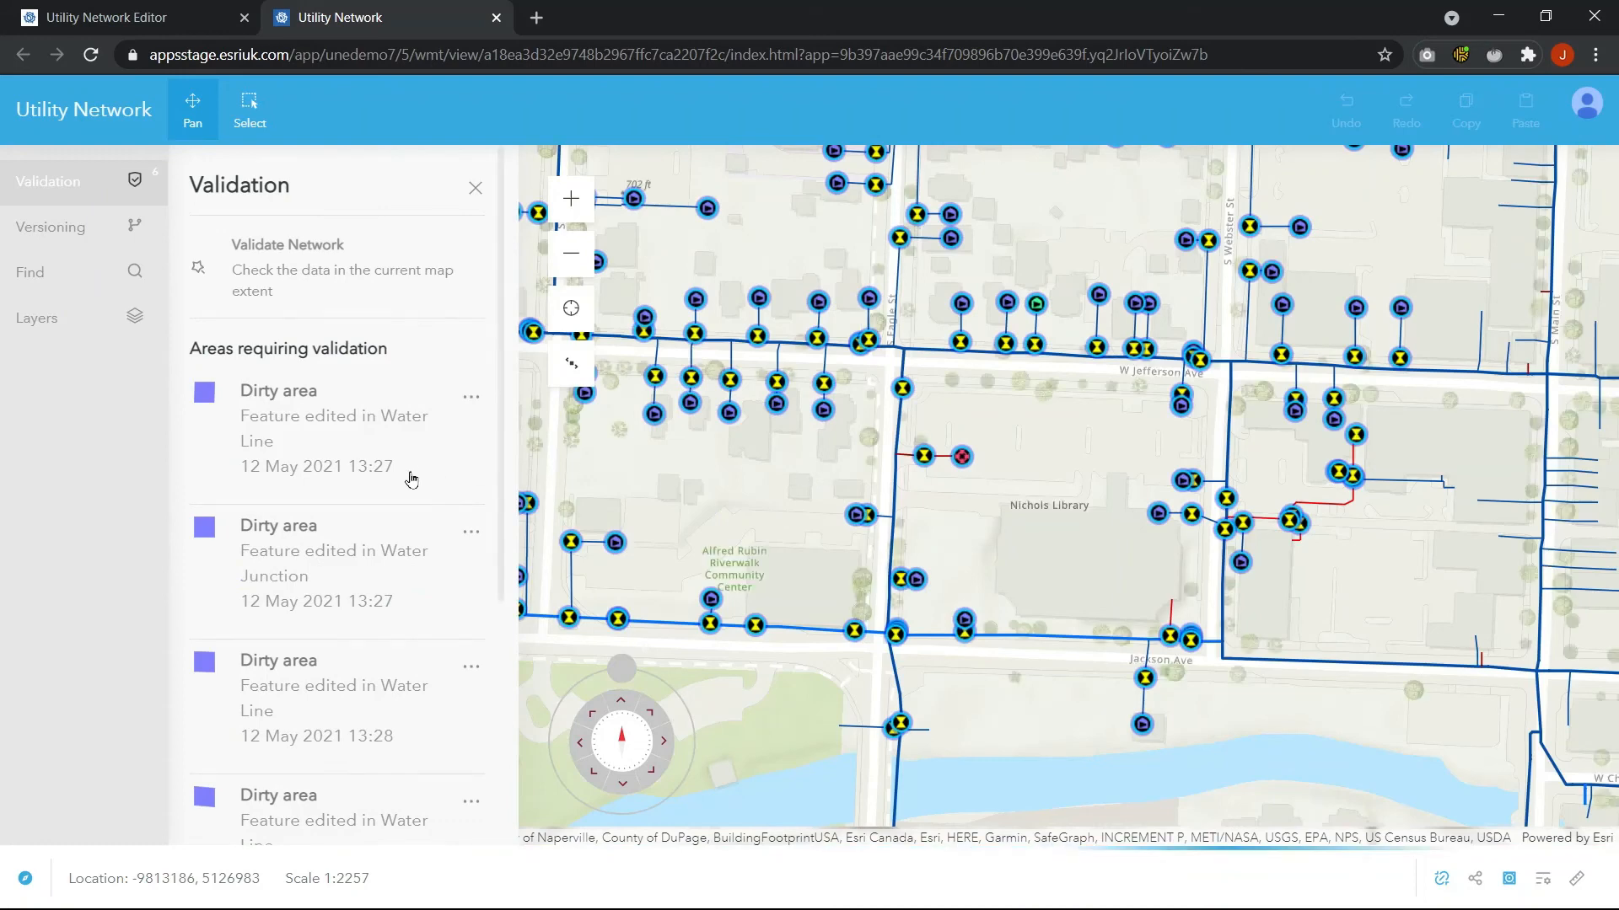
scroll(410, 480, "down", 2)
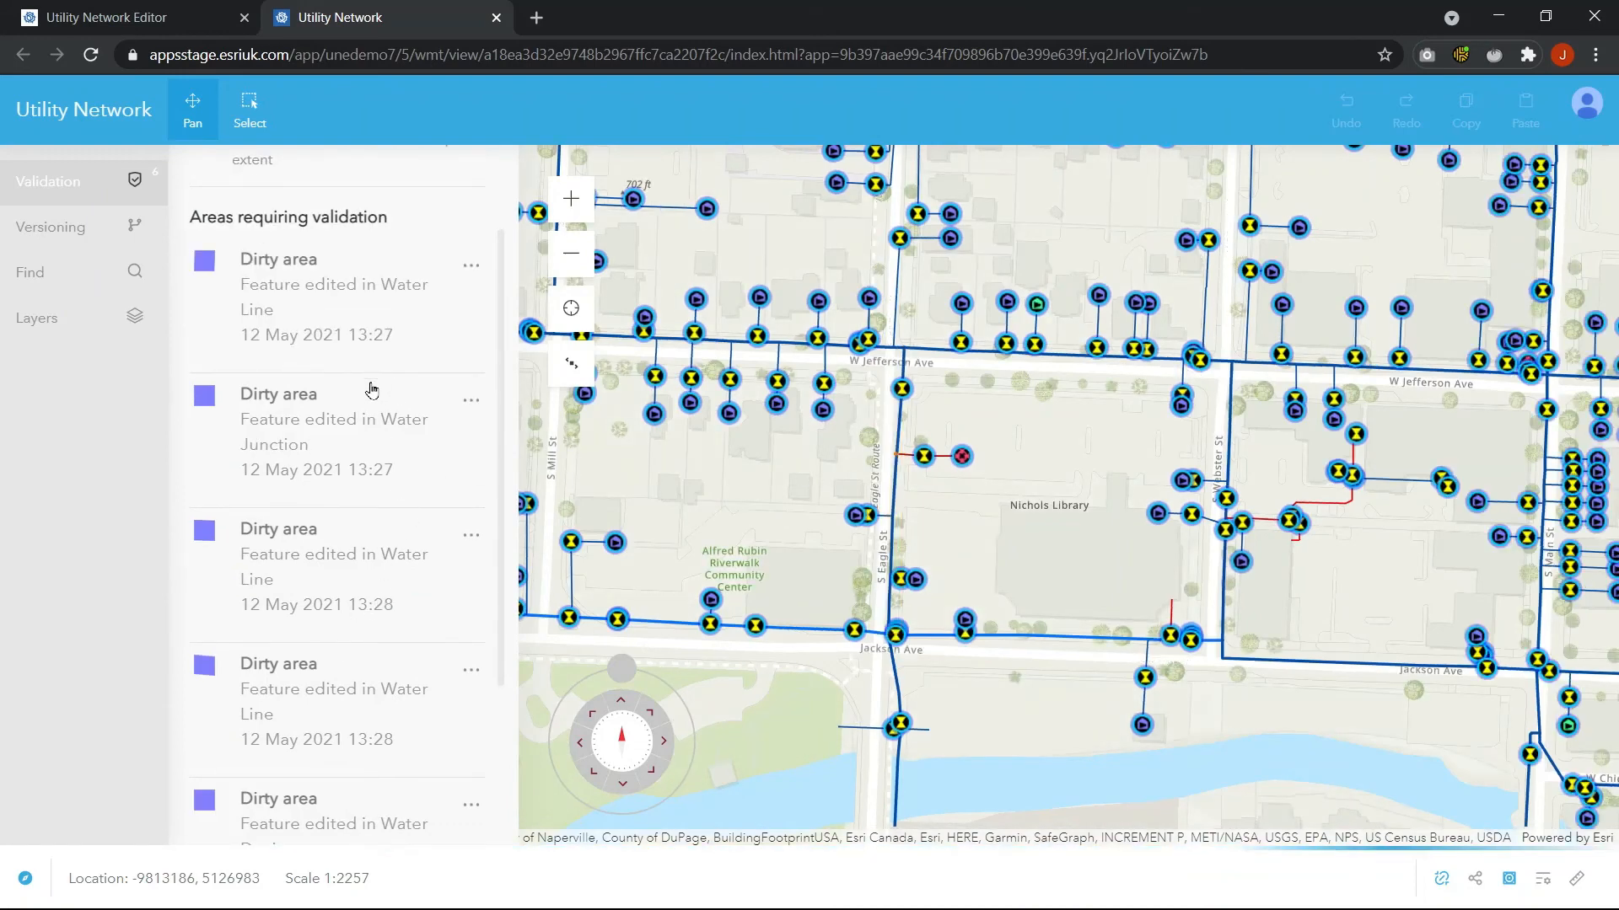
scroll(371, 389, "up", 2)
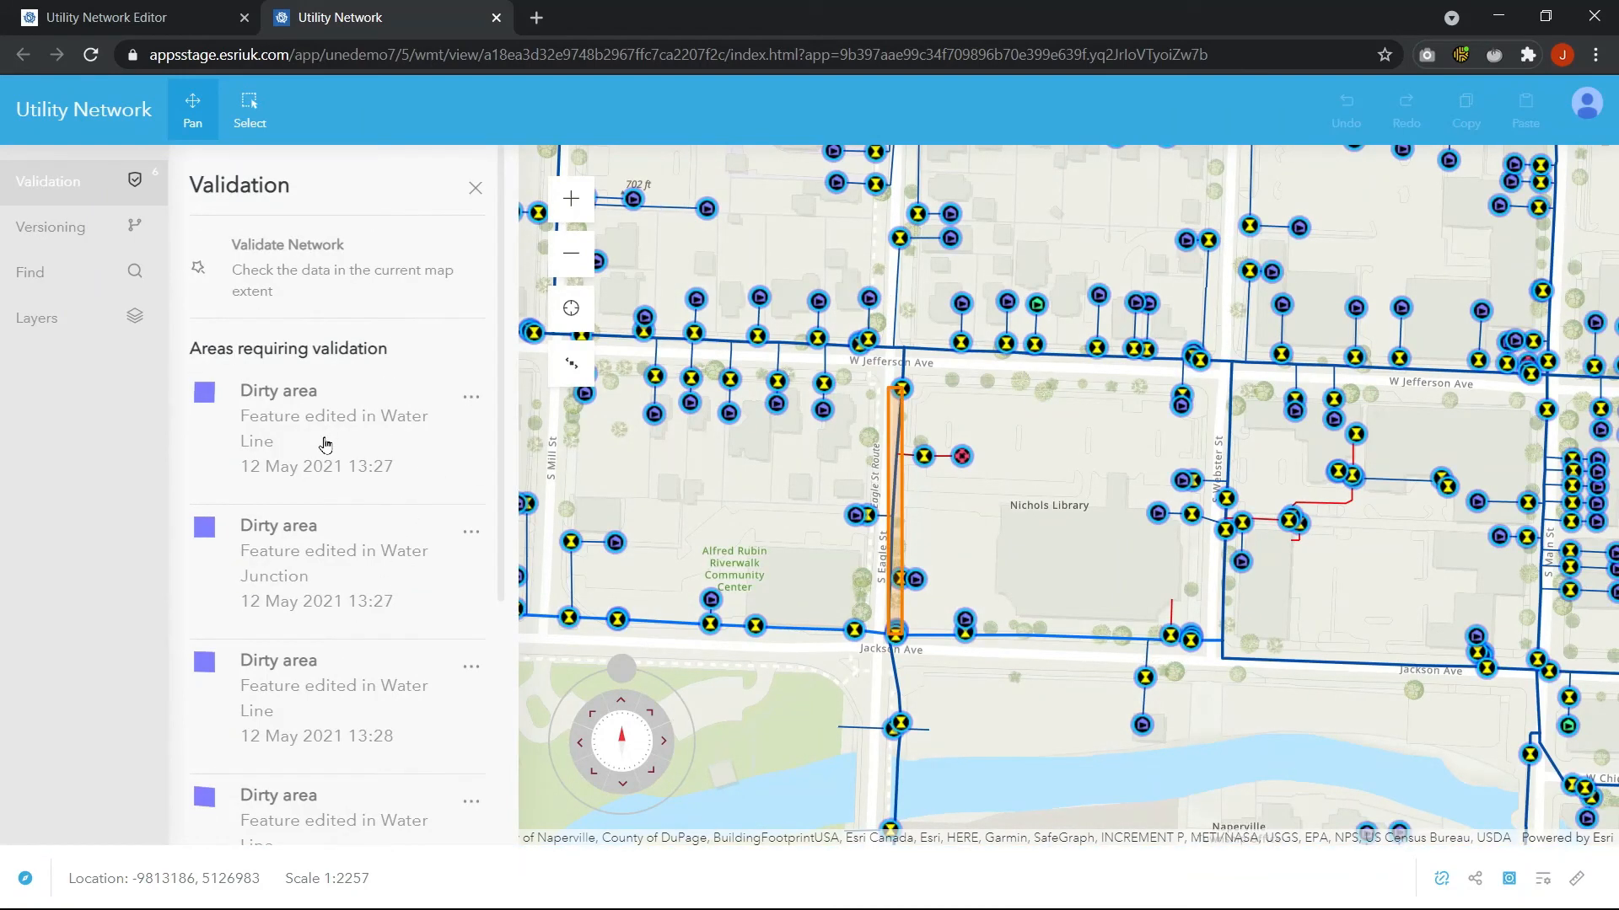
scroll(336, 557, "down", 4)
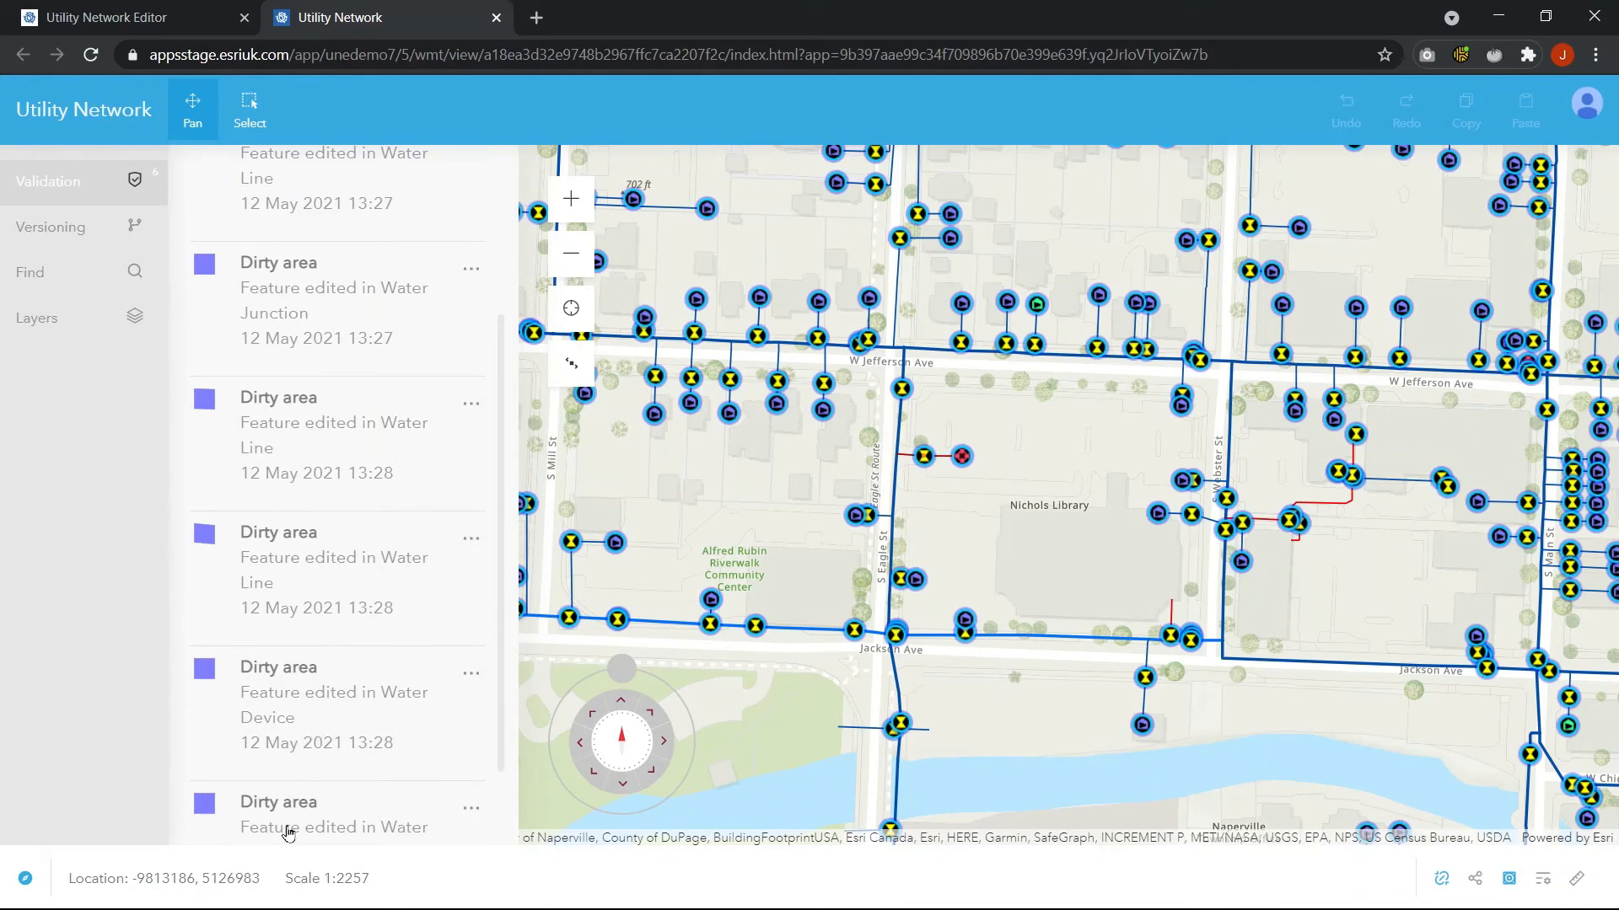
scroll(287, 788, "up", 4)
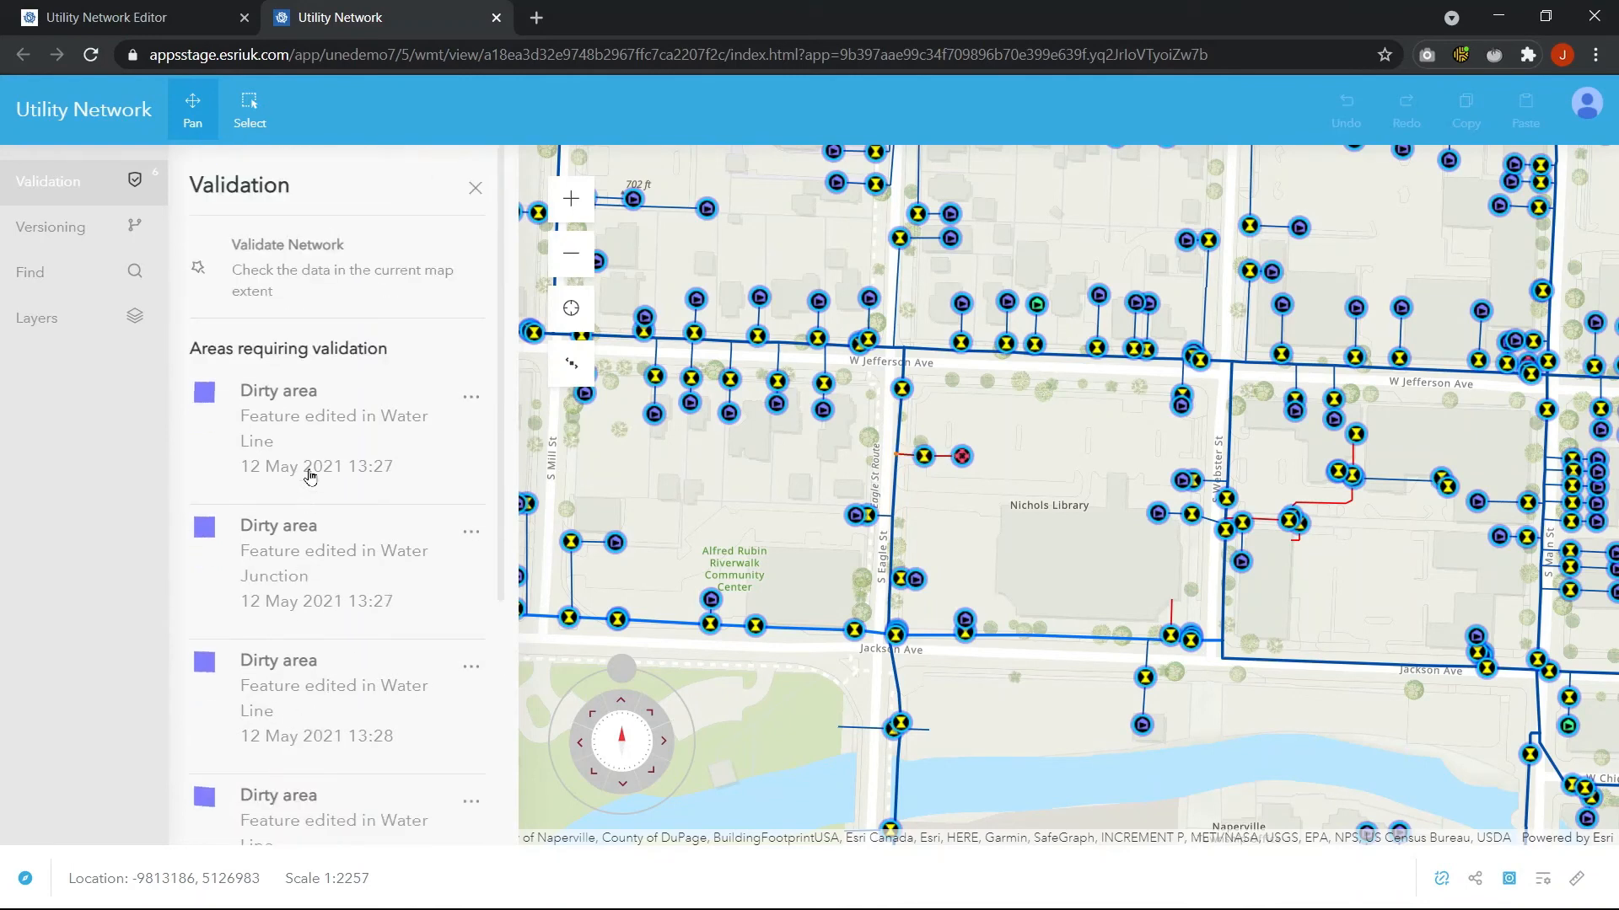
left_click(301, 267)
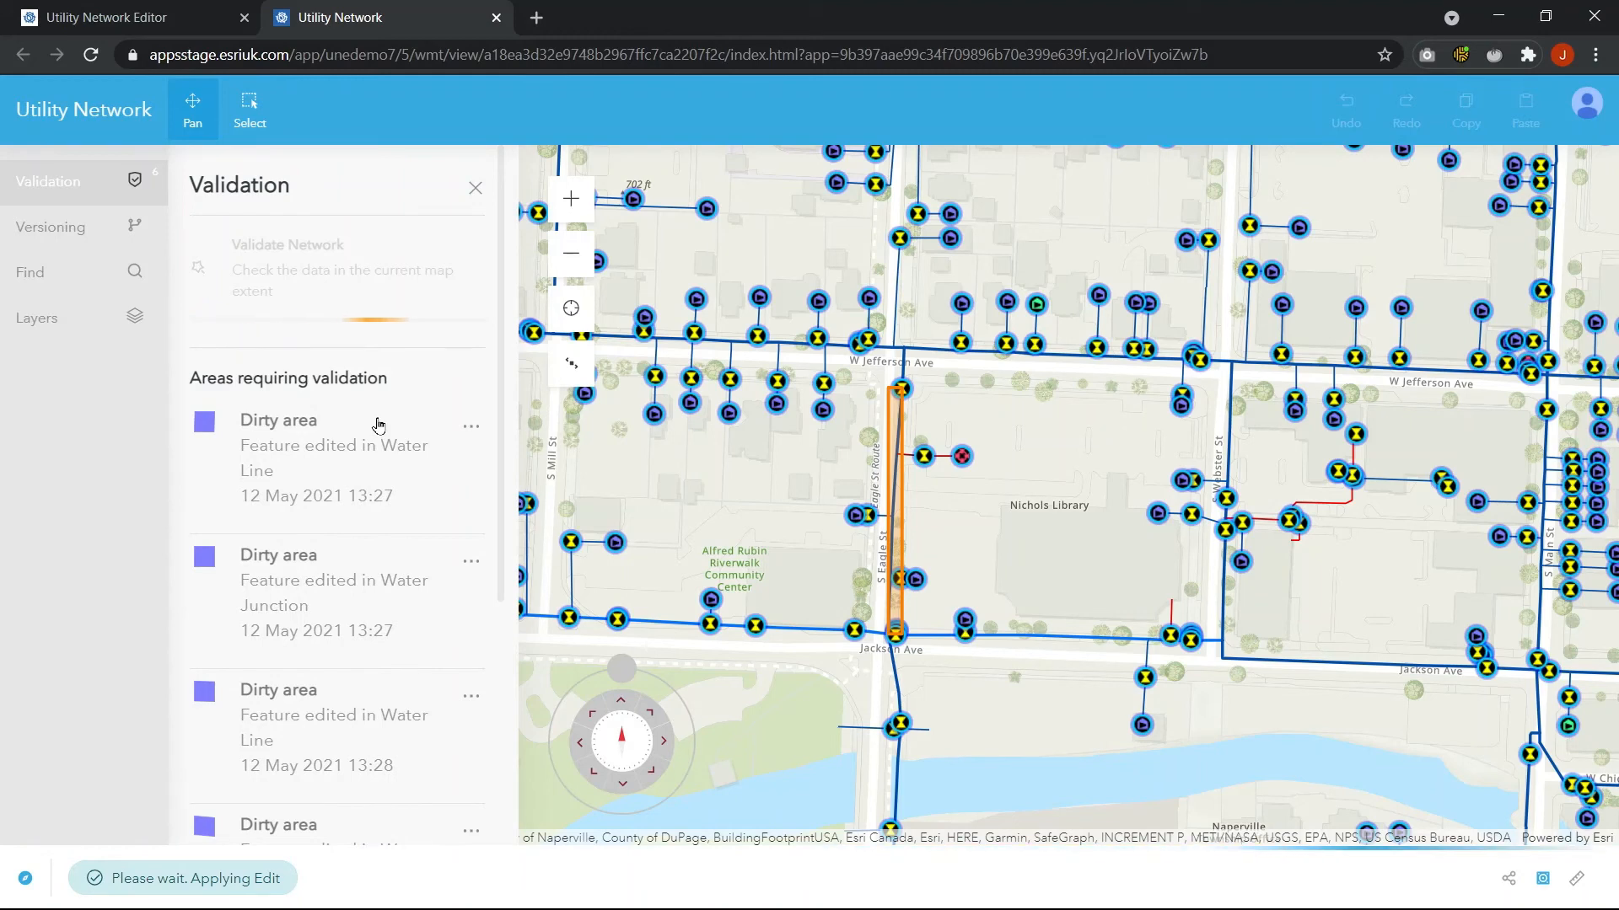
scroll(378, 424, "down", 3)
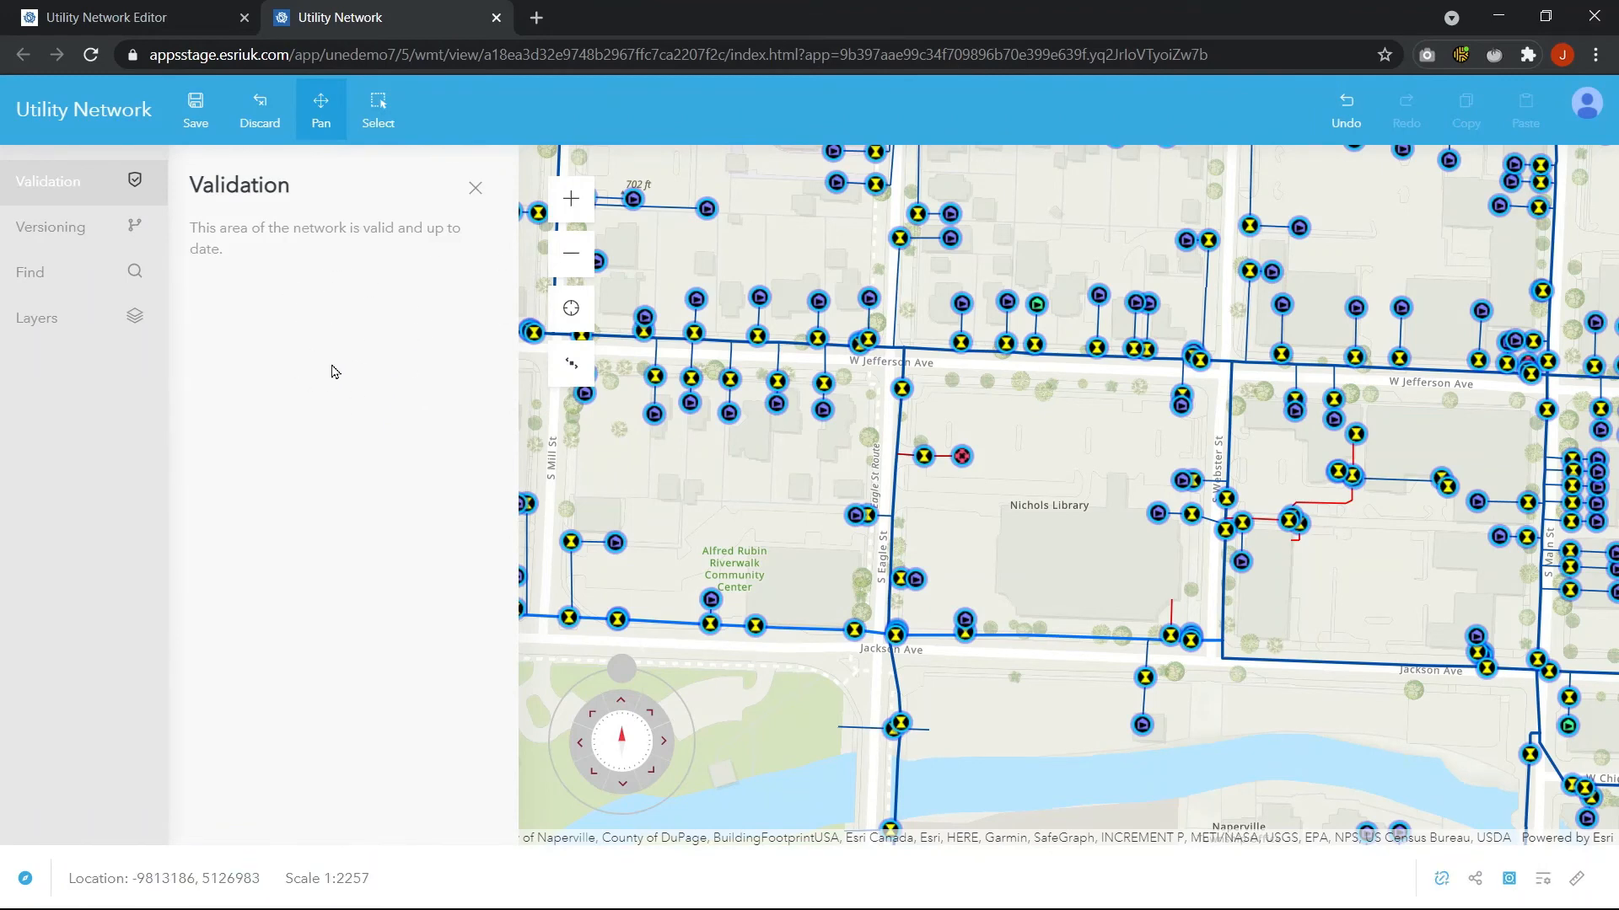
Save the edits in the version and close the Validation panel
scroll(877, 472, "up", 2)
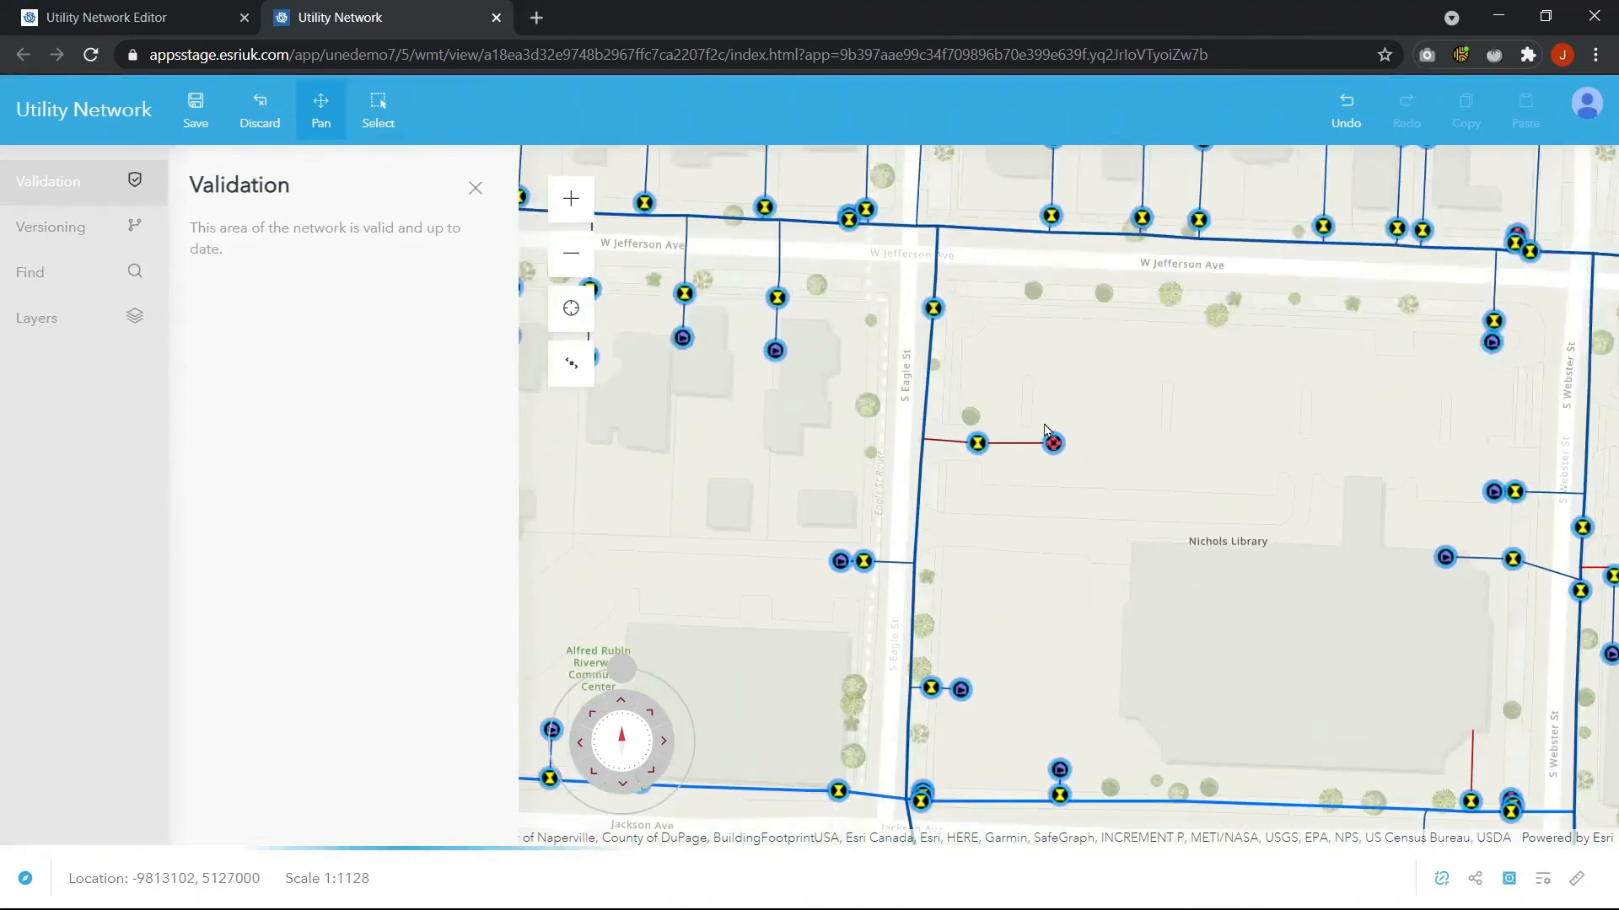
scroll(1045, 430, "up", 2)
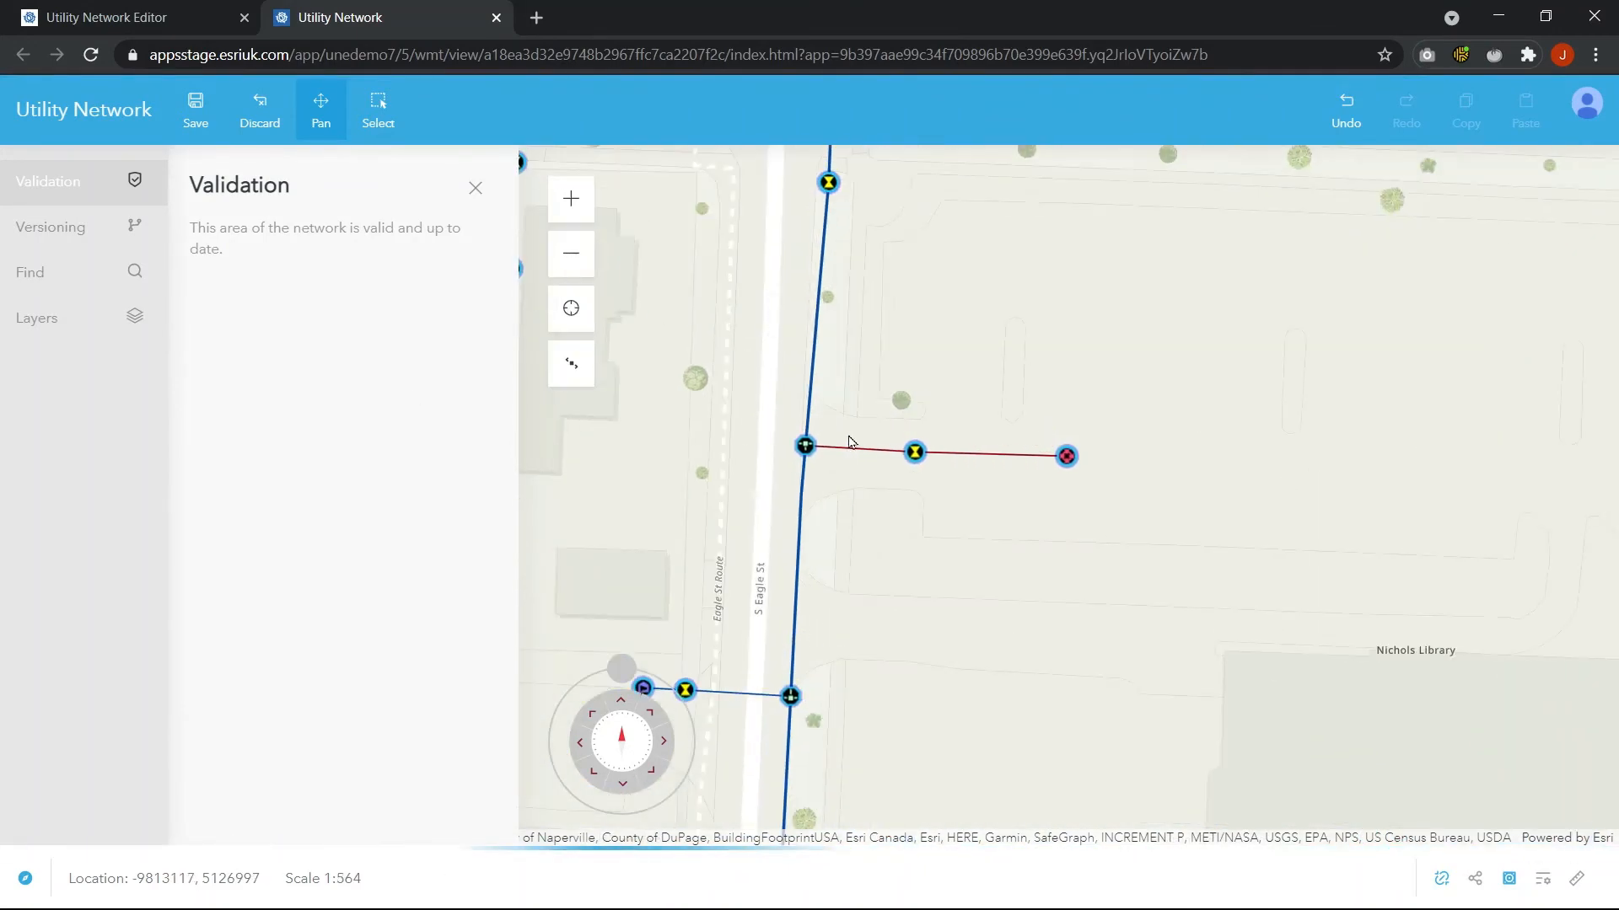
left_click(210, 123)
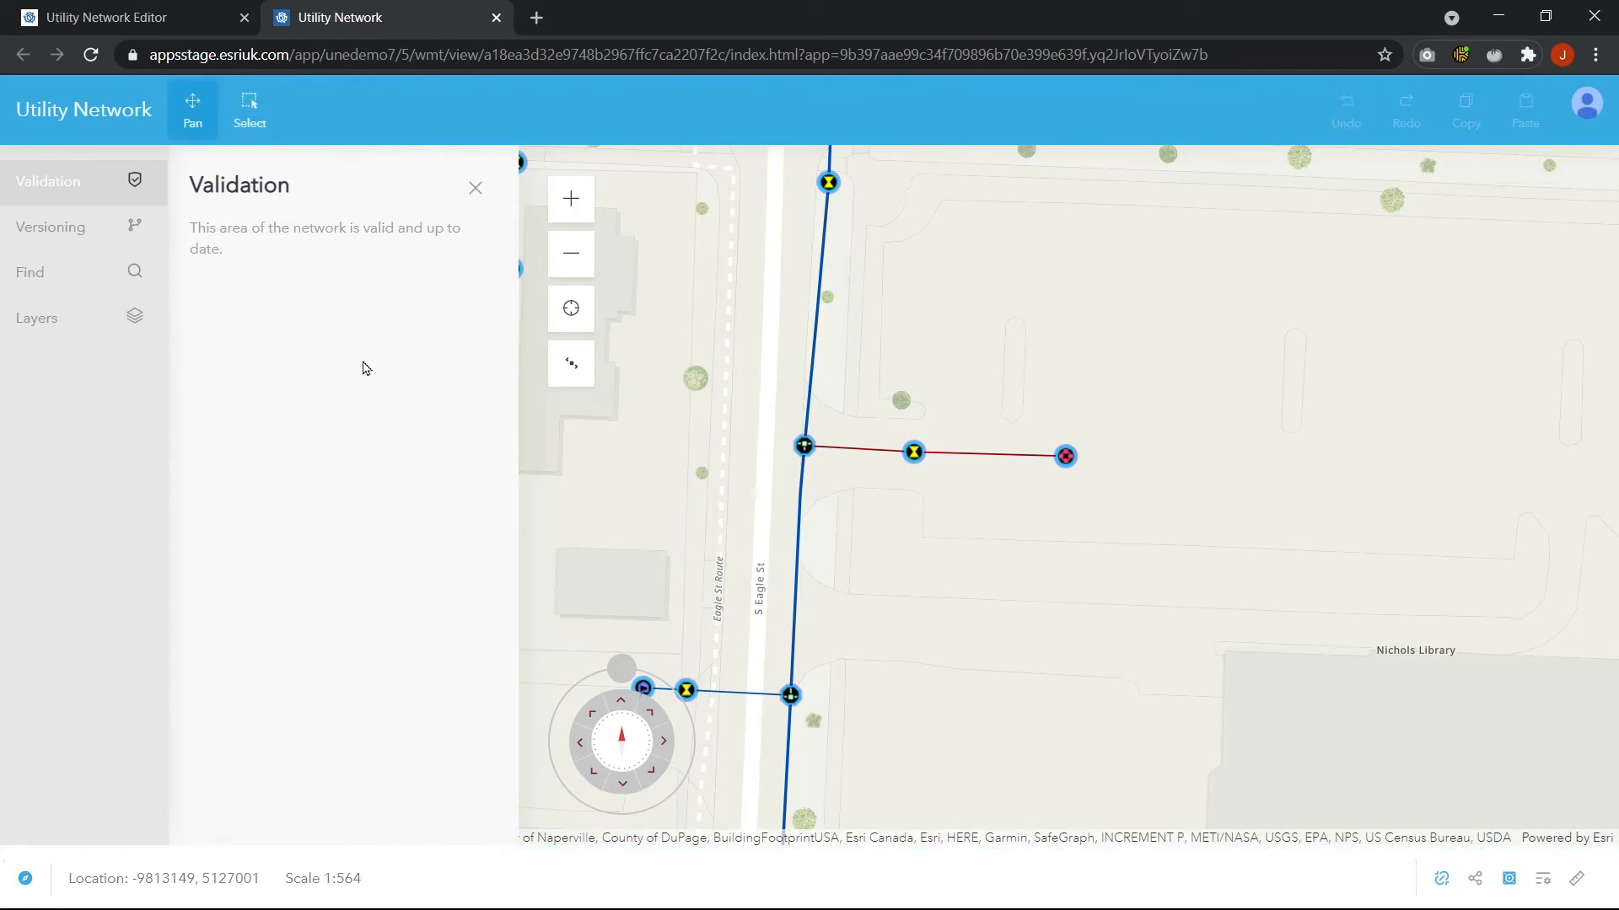
left_click(475, 188)
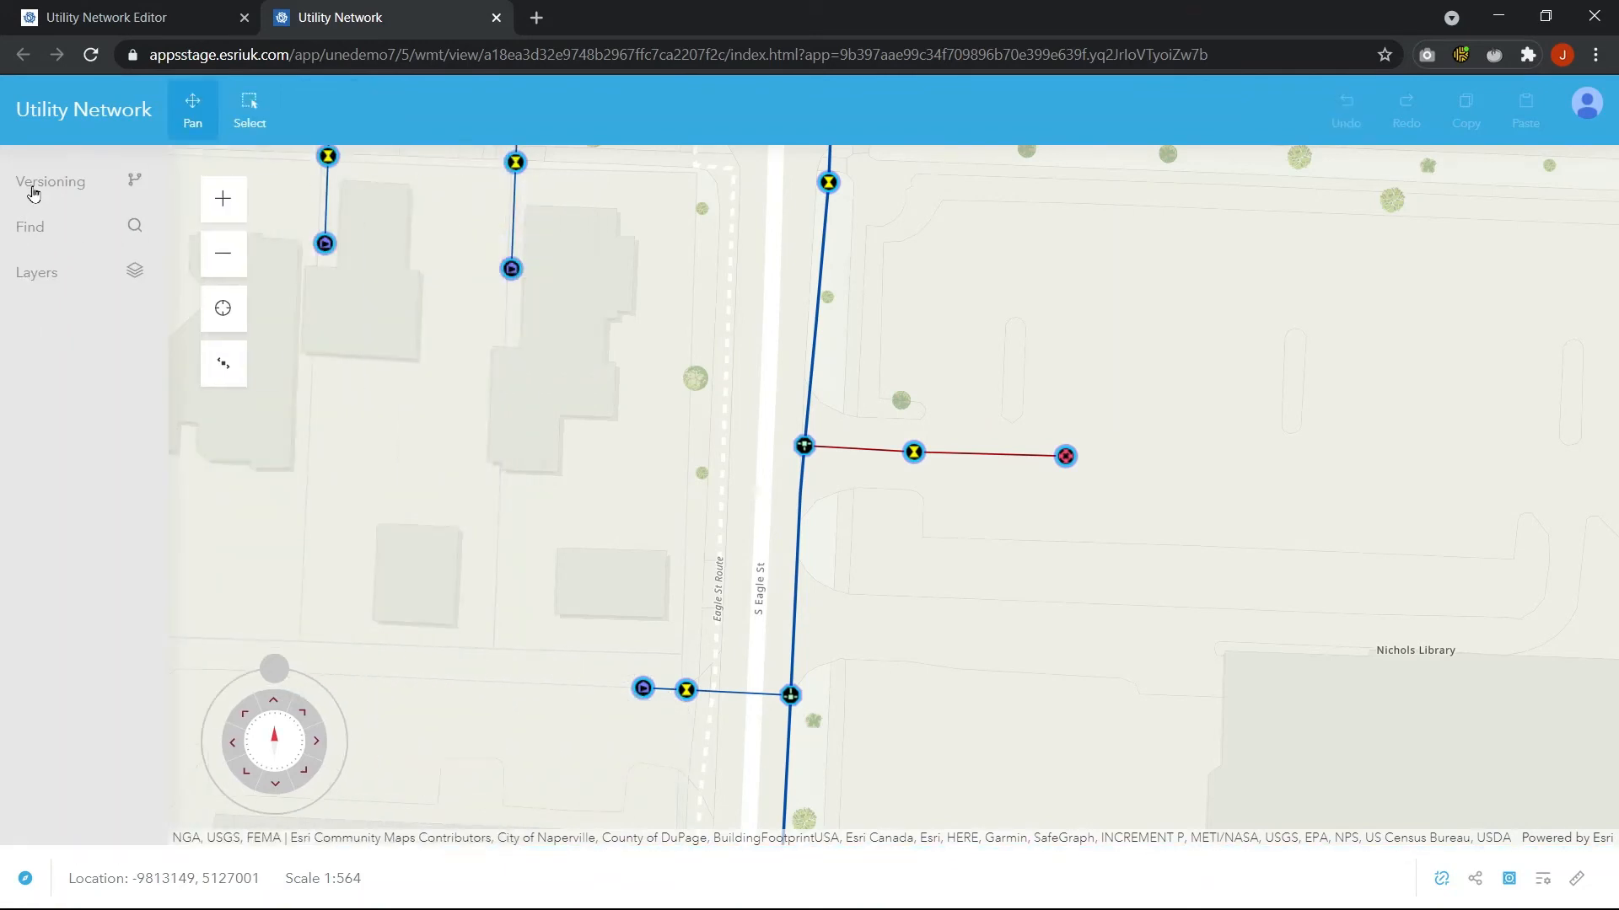
Check the version details in the Versioning panel and close the app's browser tab
left_click(31, 184)
left_click(344, 371)
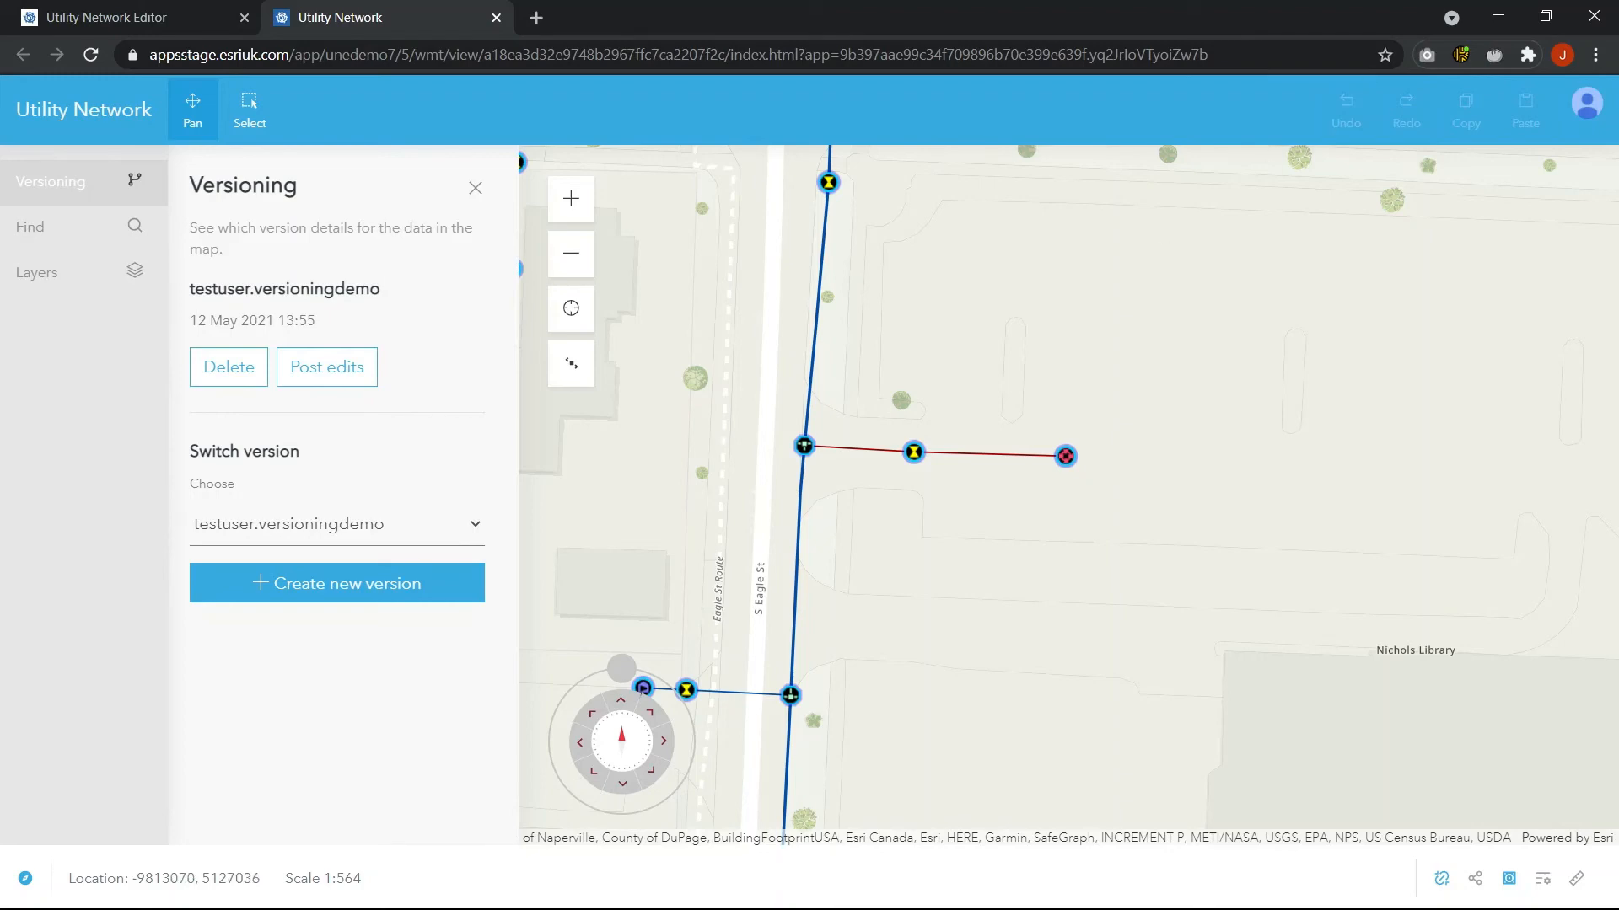
key("ctrl+w")
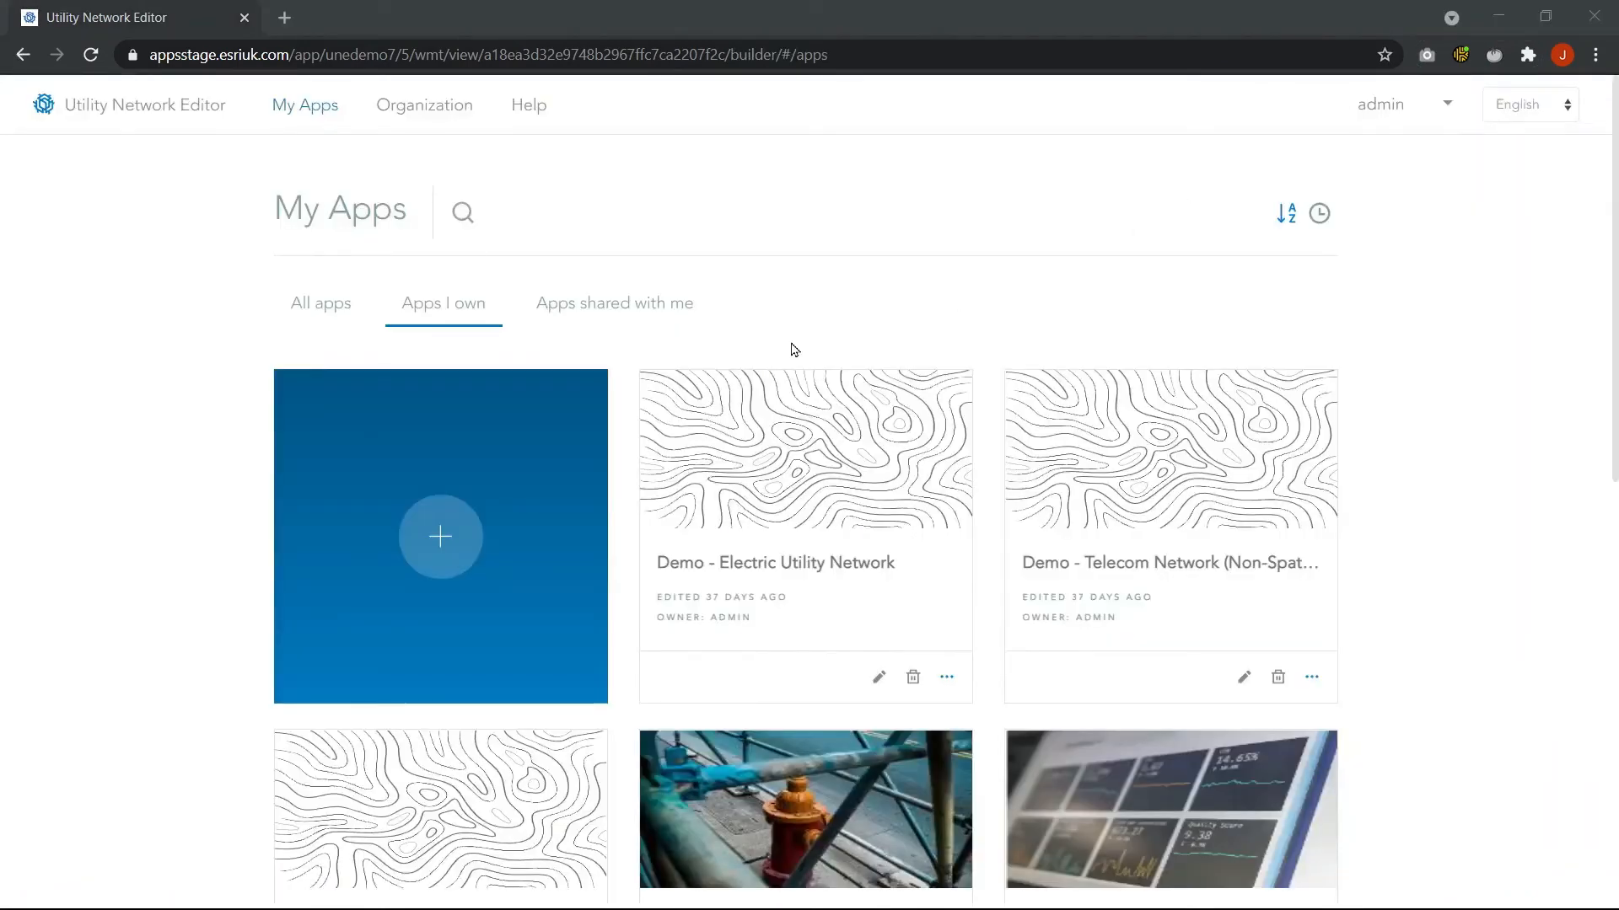
Open the Operations Team Application for editing and browse the data rules of the Structure Line, Structure Junction and Water Line layers
scroll(791, 346, "down", 5)
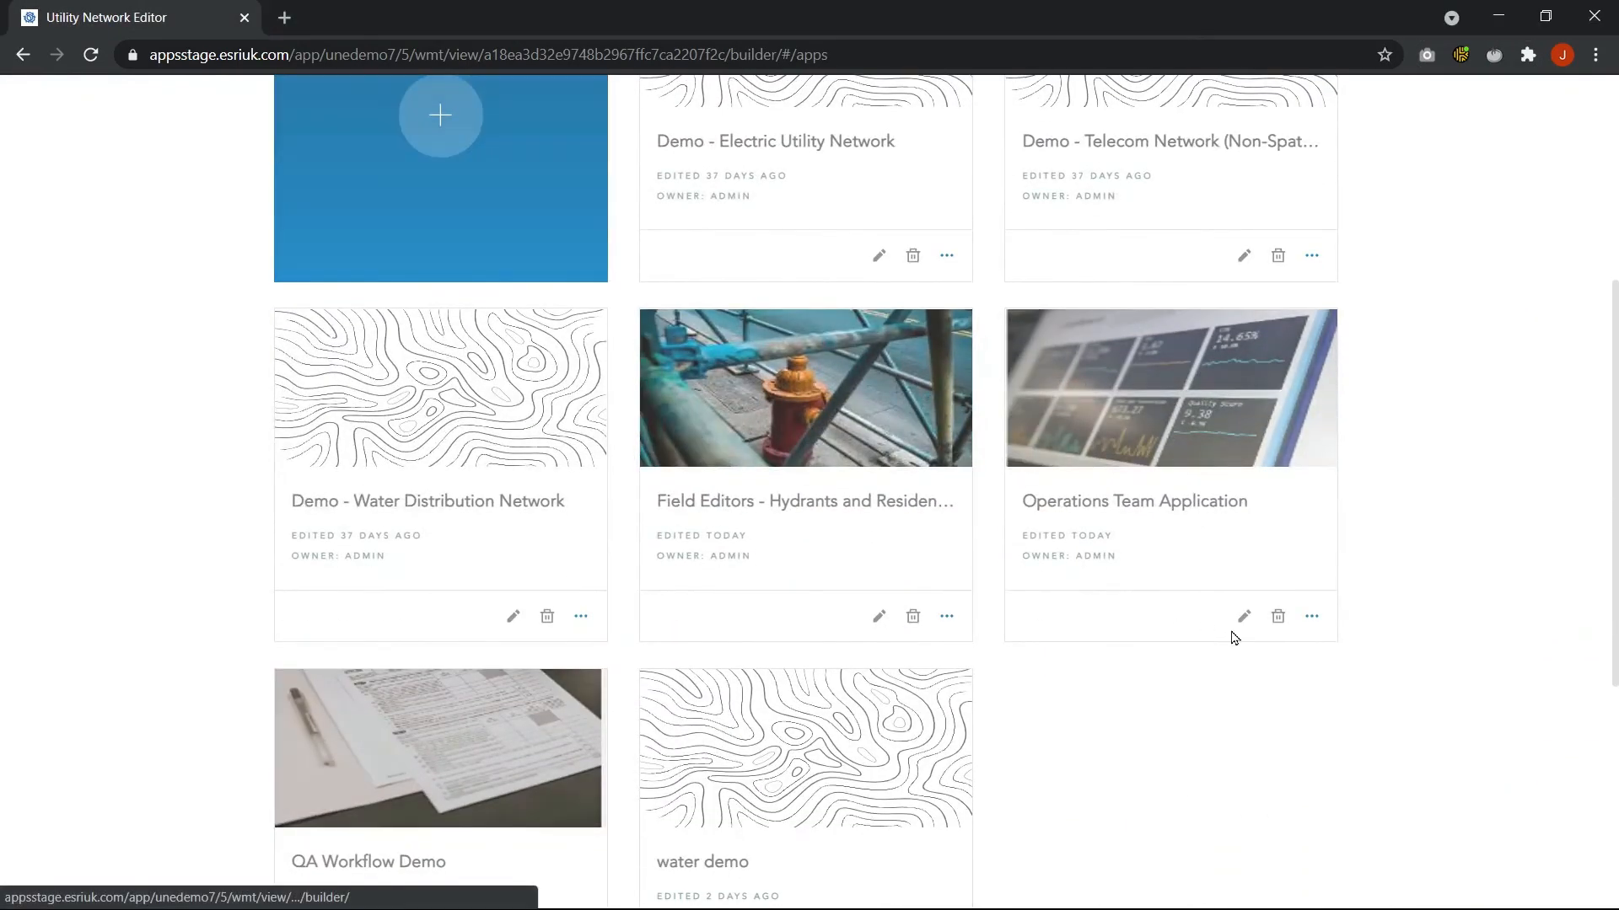
left_click(1246, 620)
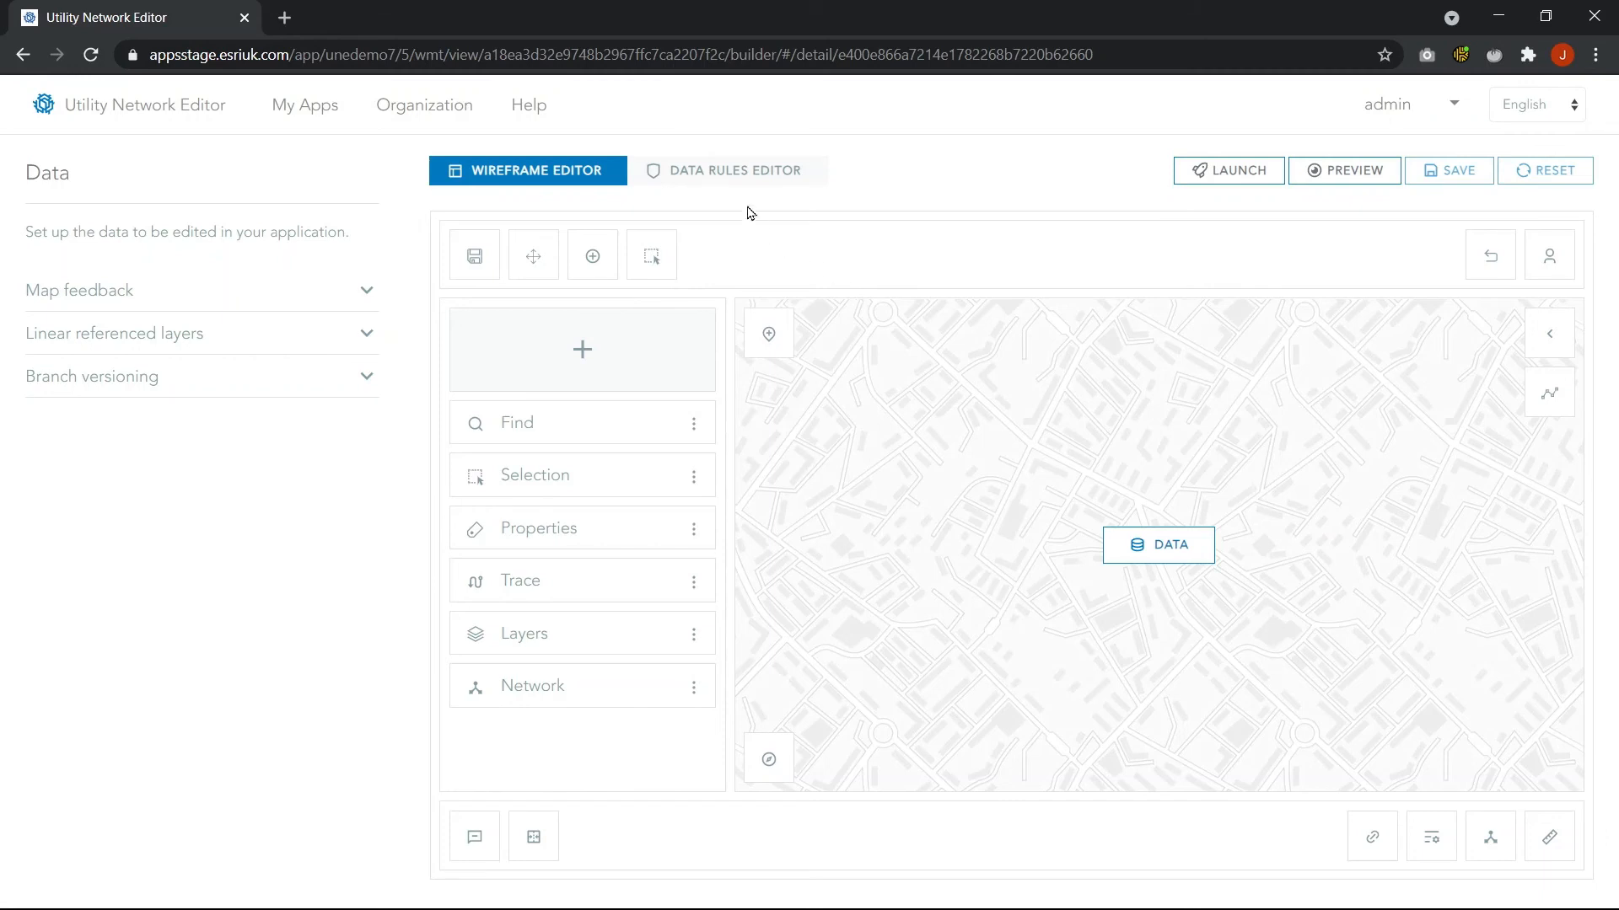
left_click(732, 179)
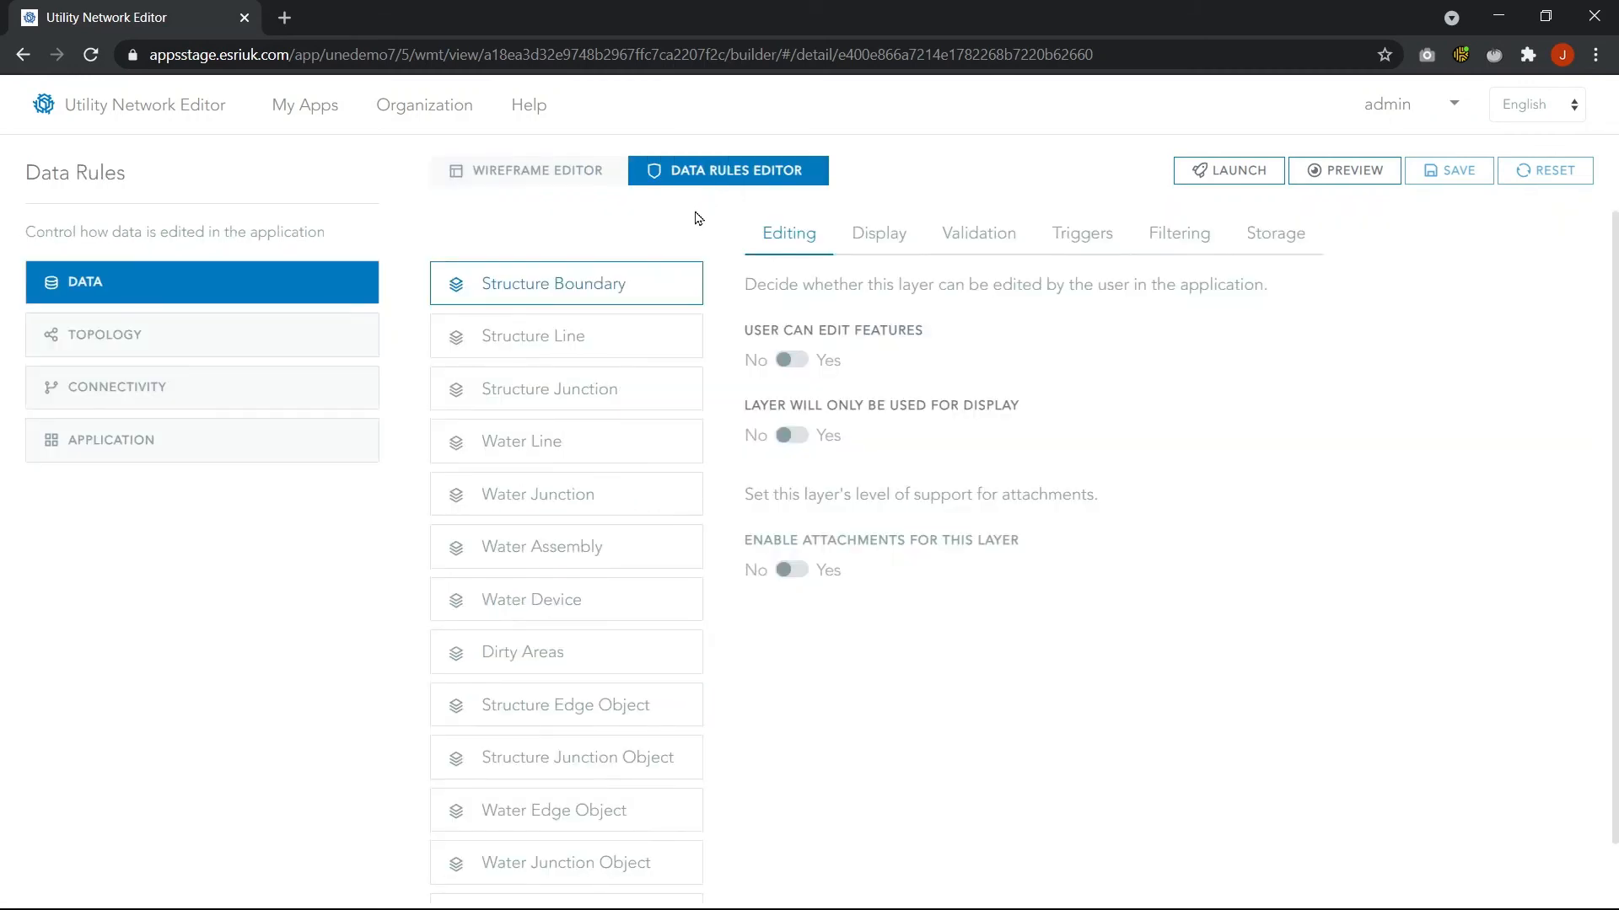
left_click(654, 348)
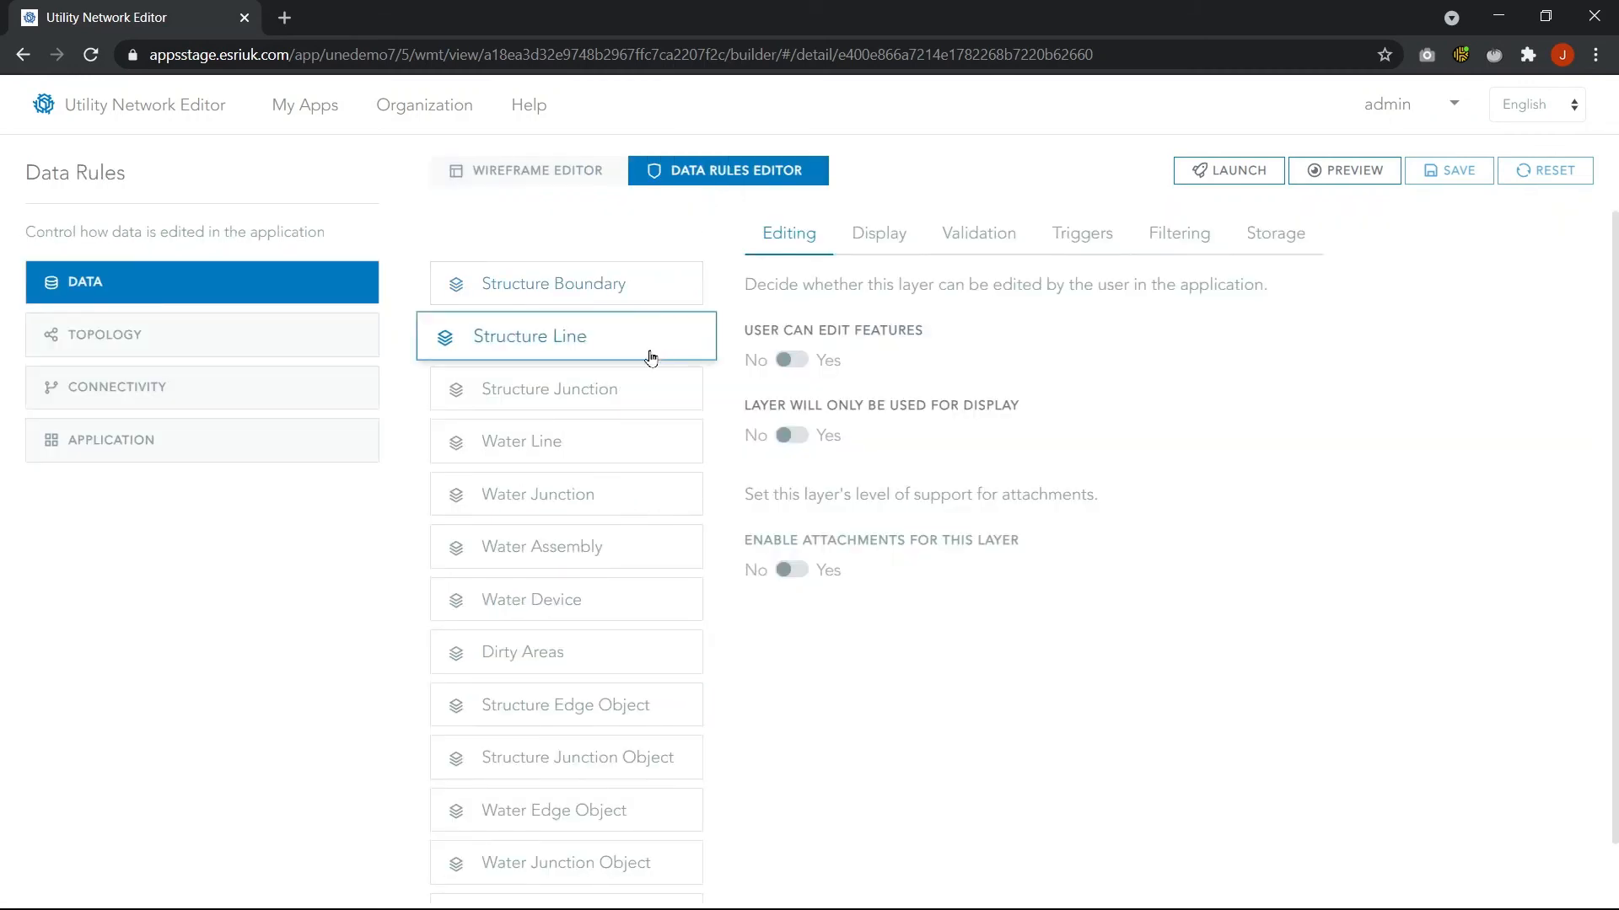
left_click(634, 401)
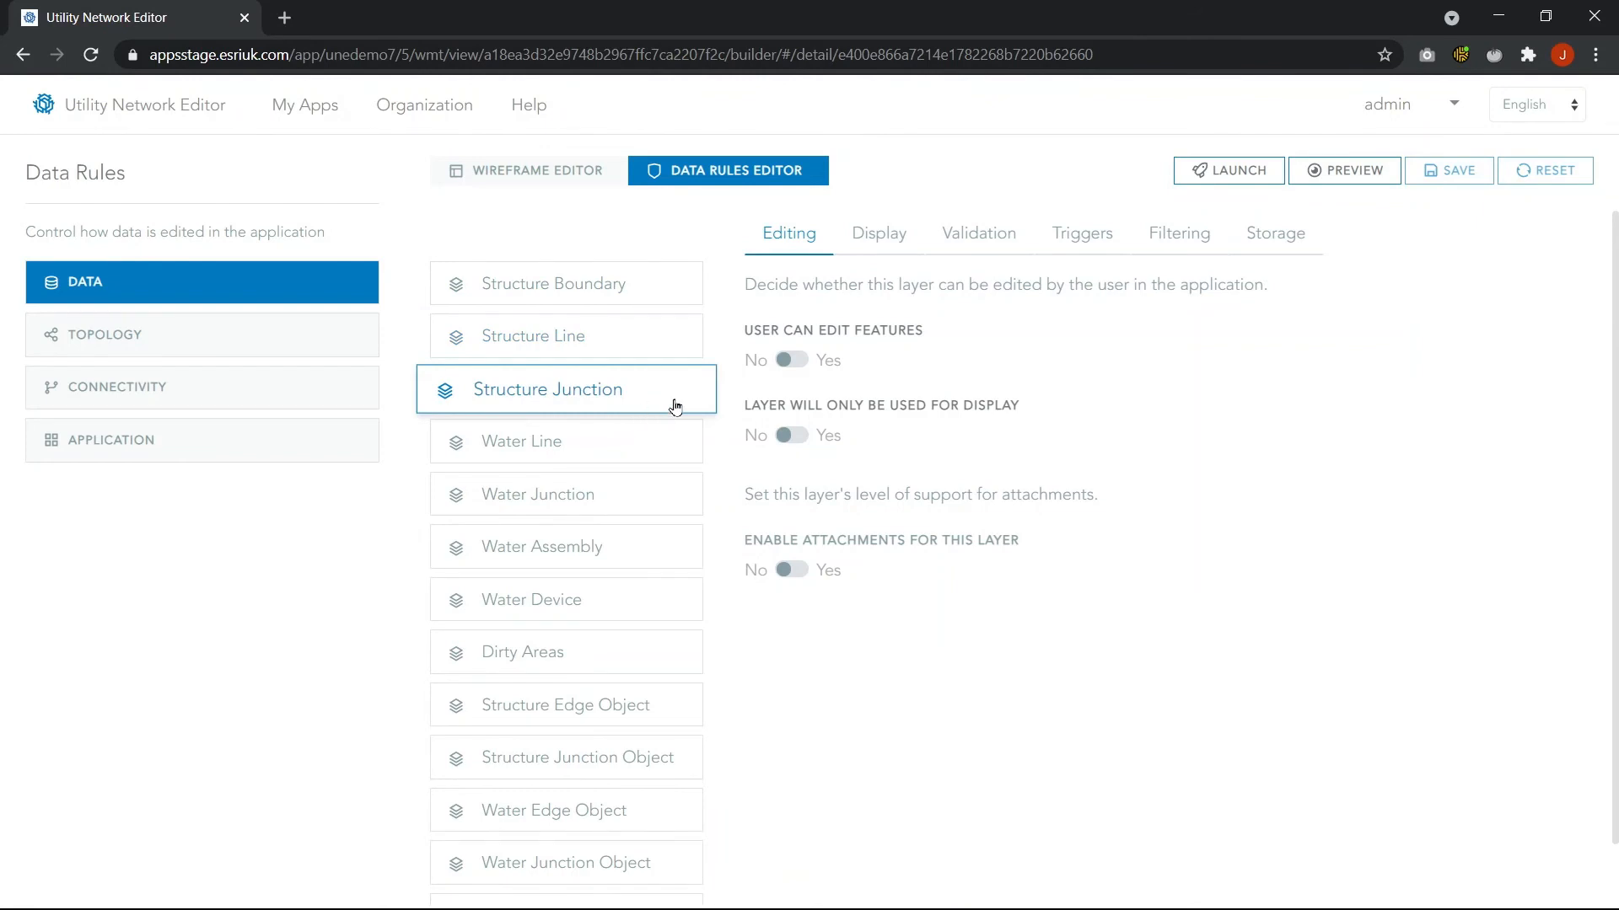
left_click(611, 435)
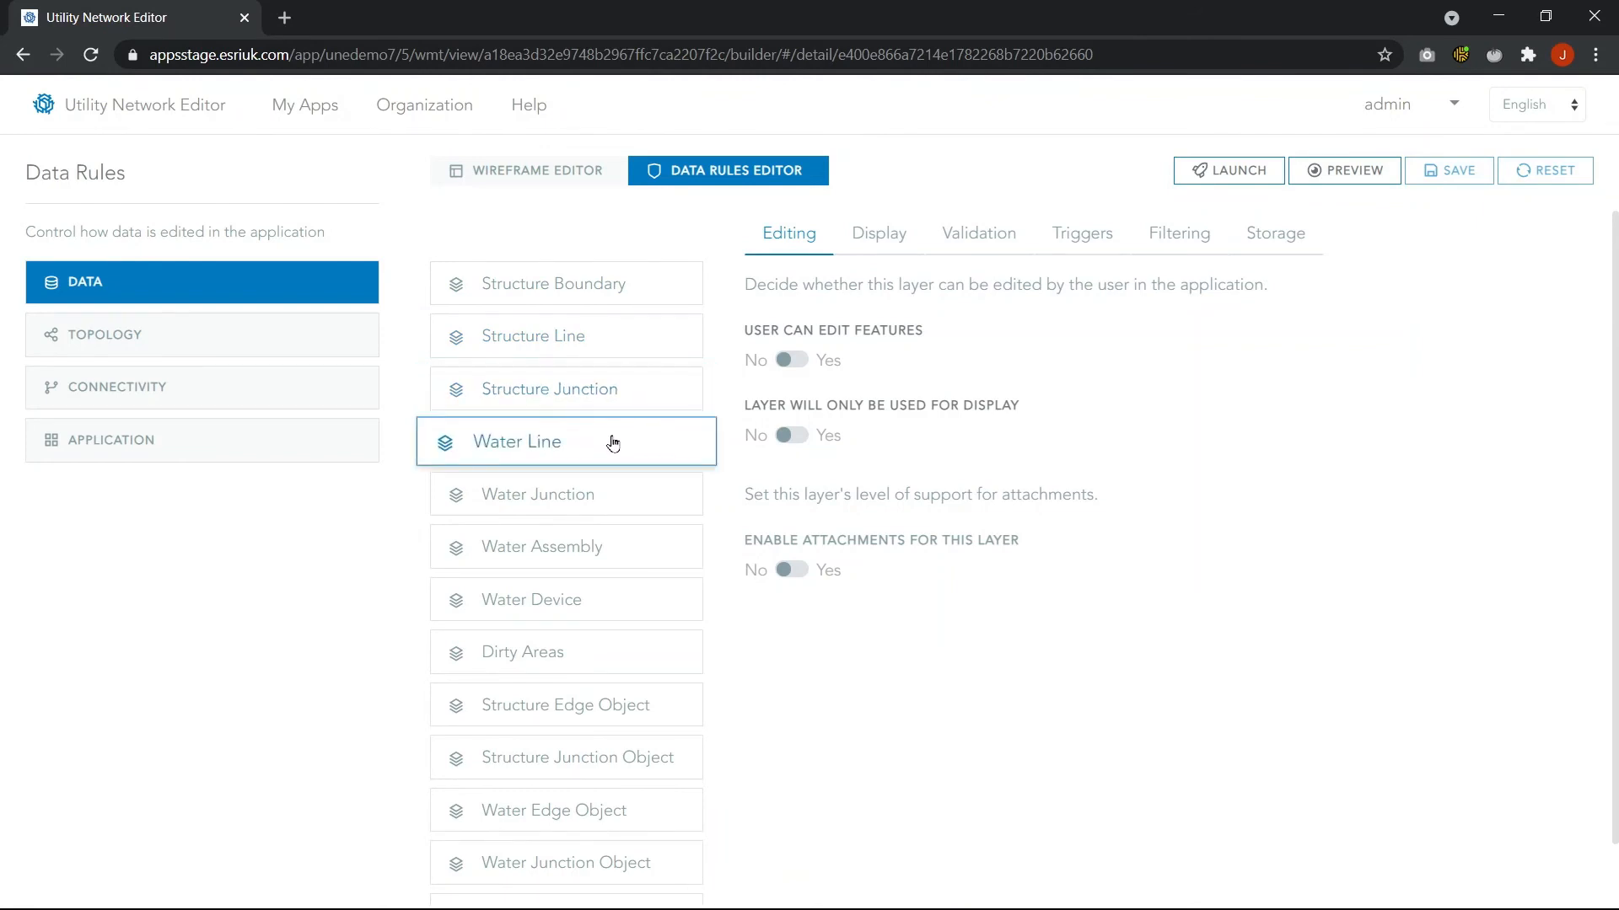
left_click(577, 186)
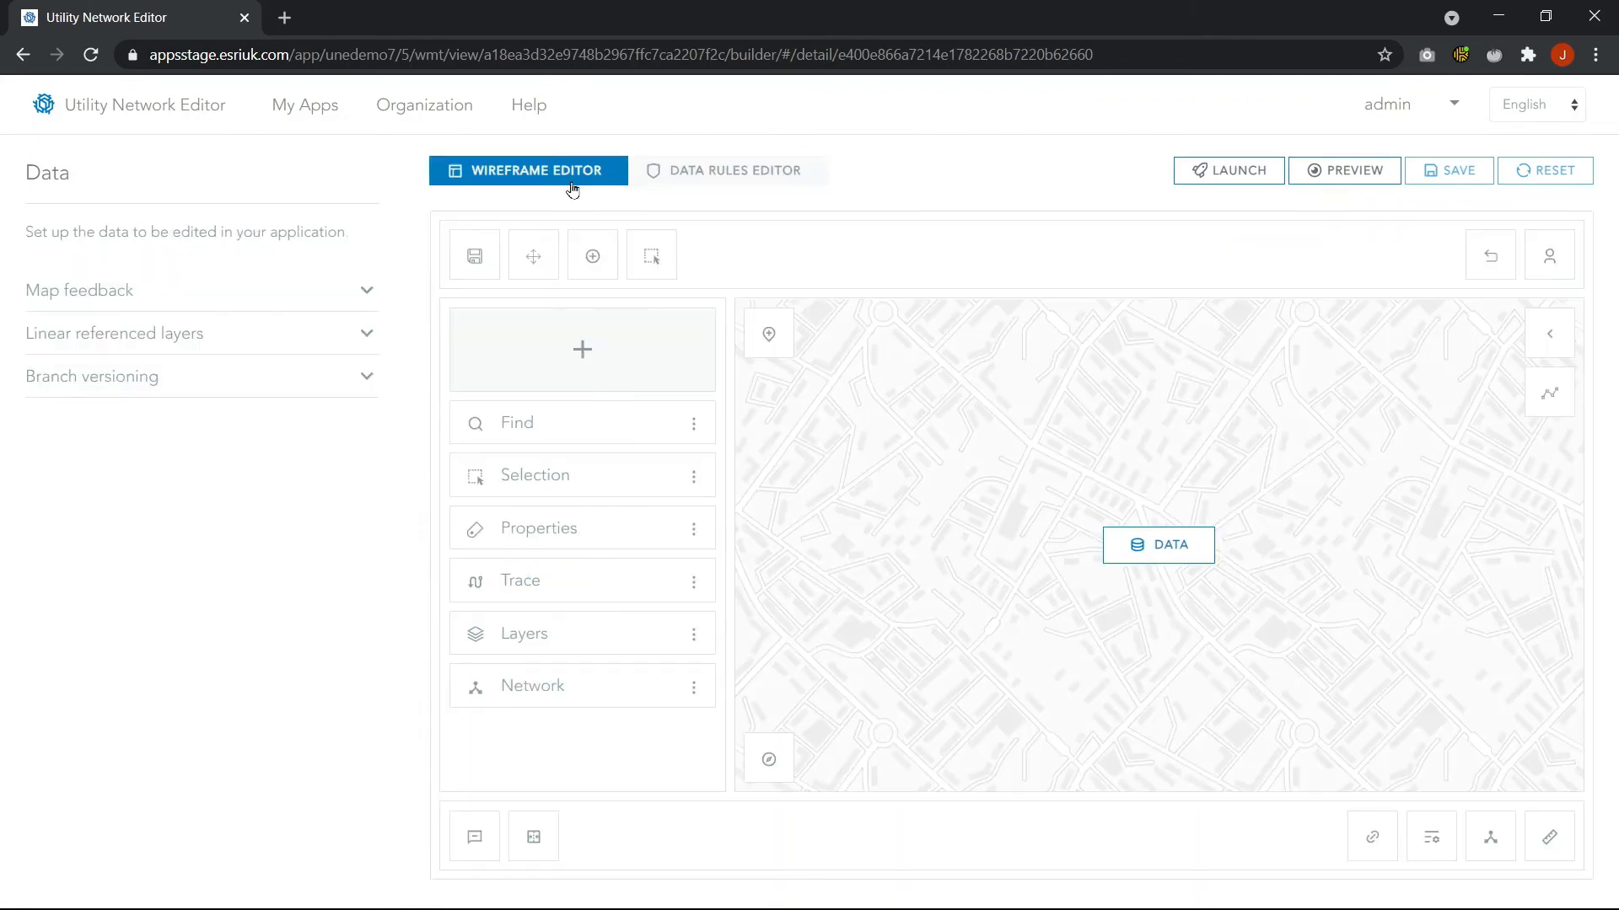
Open the Trace panel editor and review the Isolation trace configuration and the Network Device Trace Report command
left_click(544, 595)
left_click(314, 510)
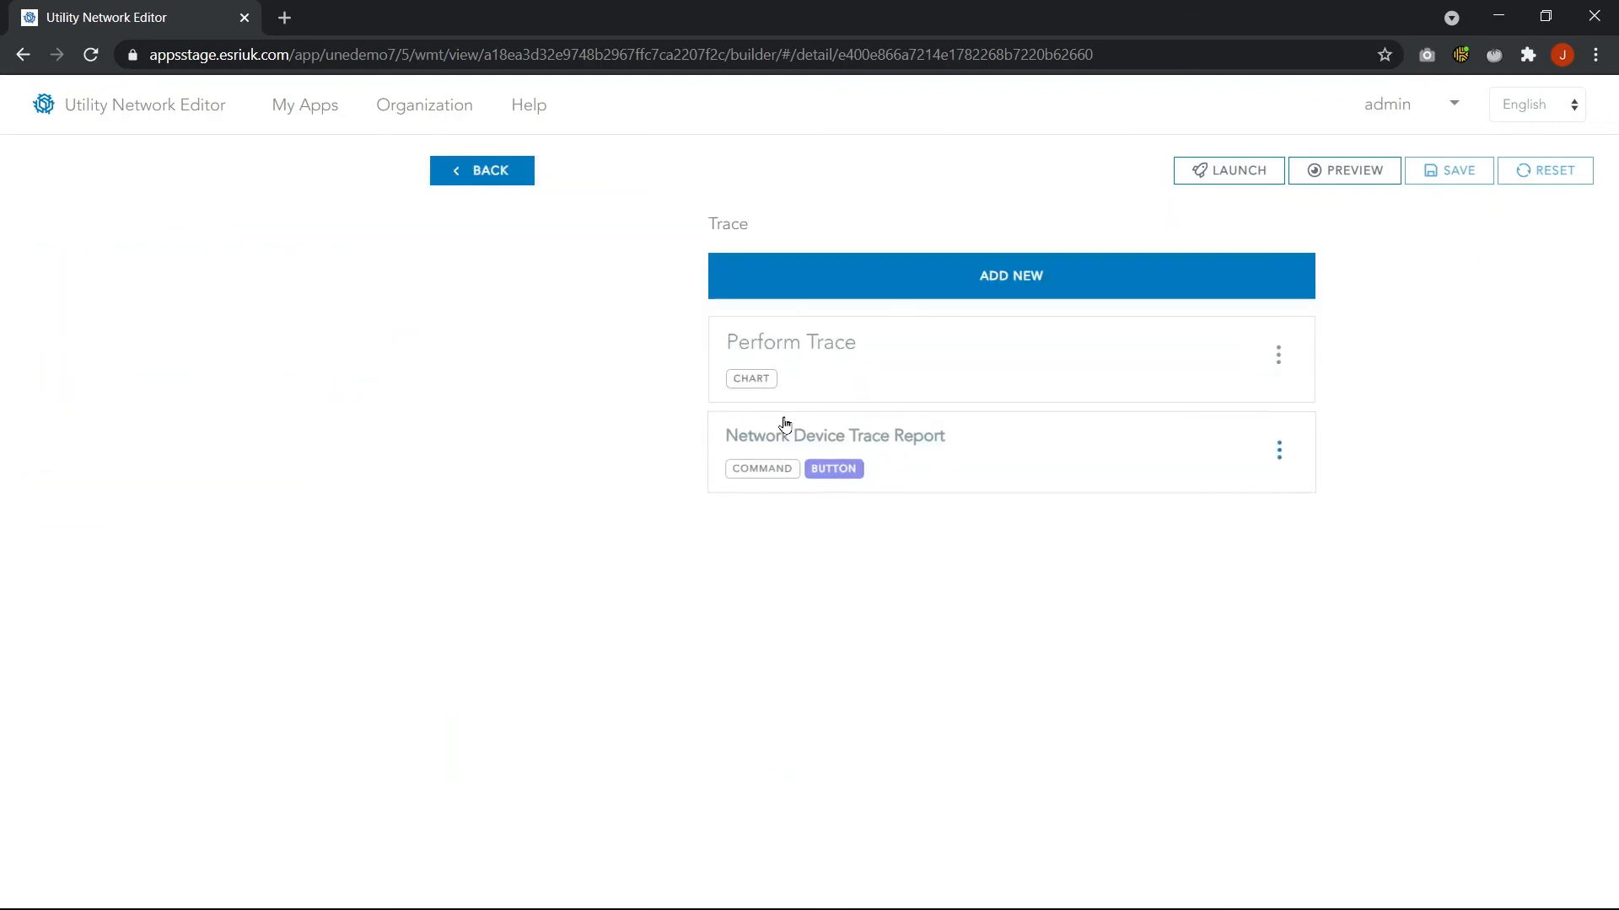
left_click(877, 374)
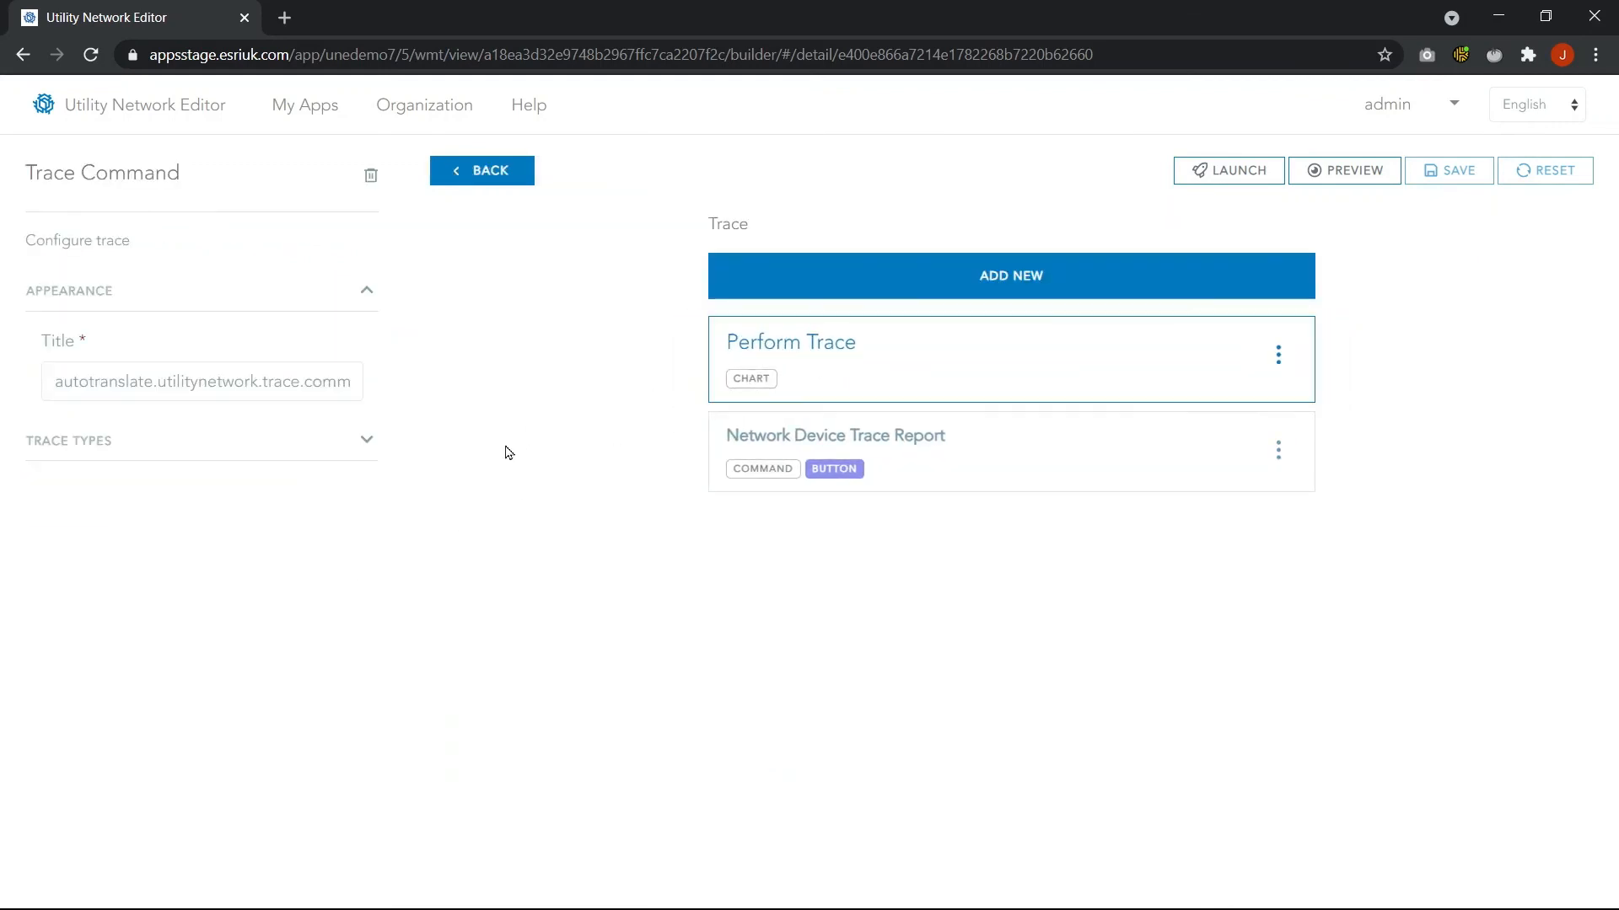
left_click(192, 449)
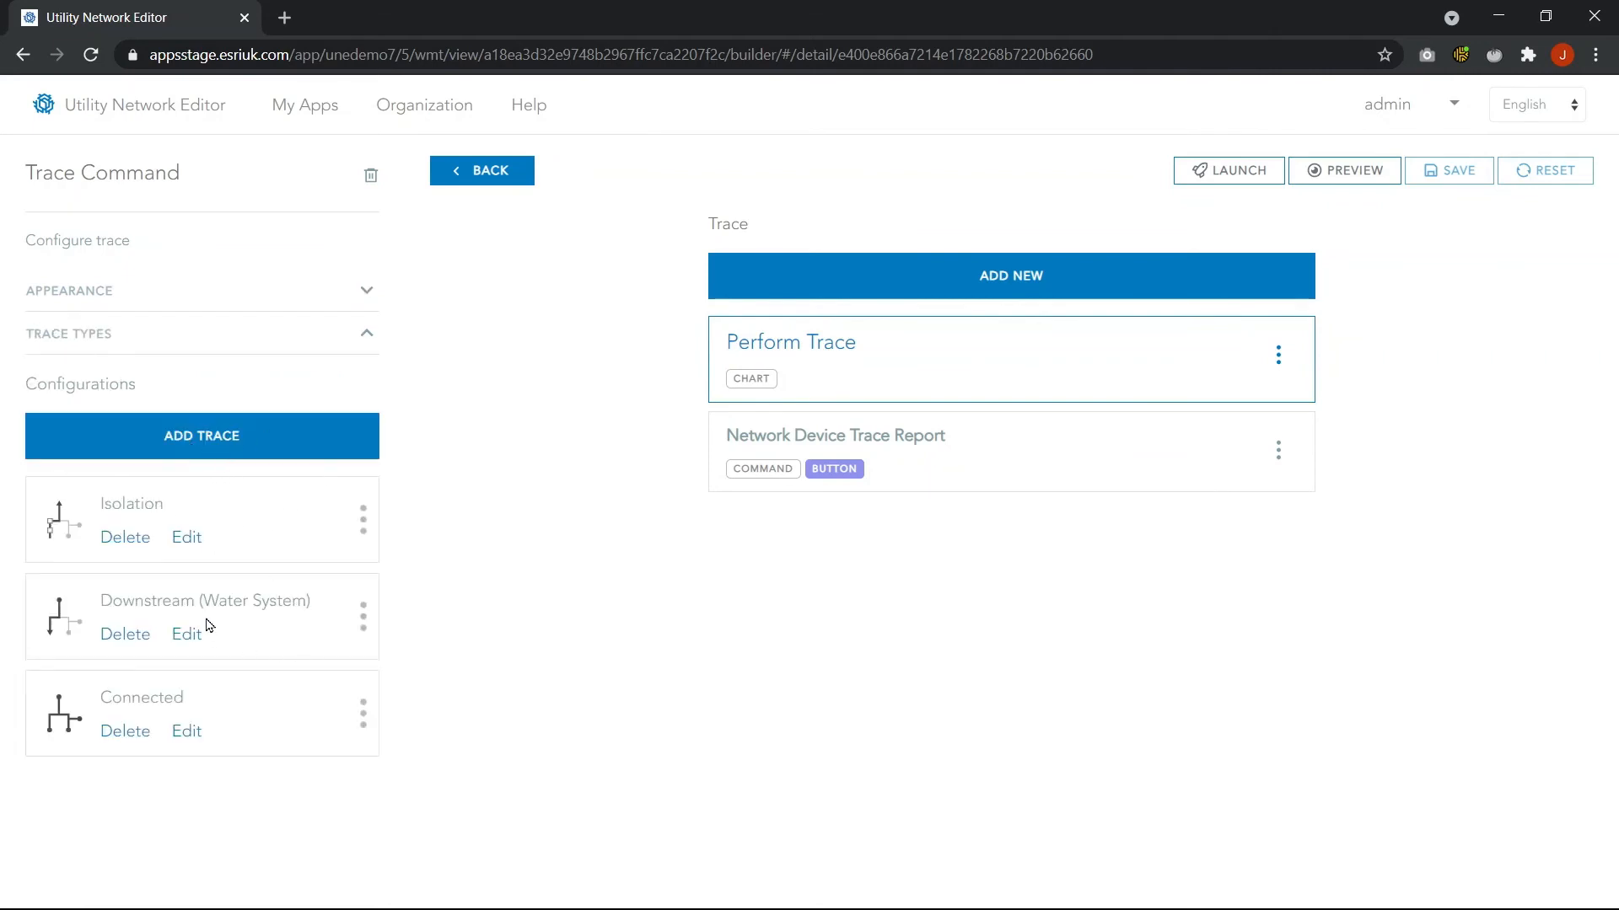
left_click(190, 541)
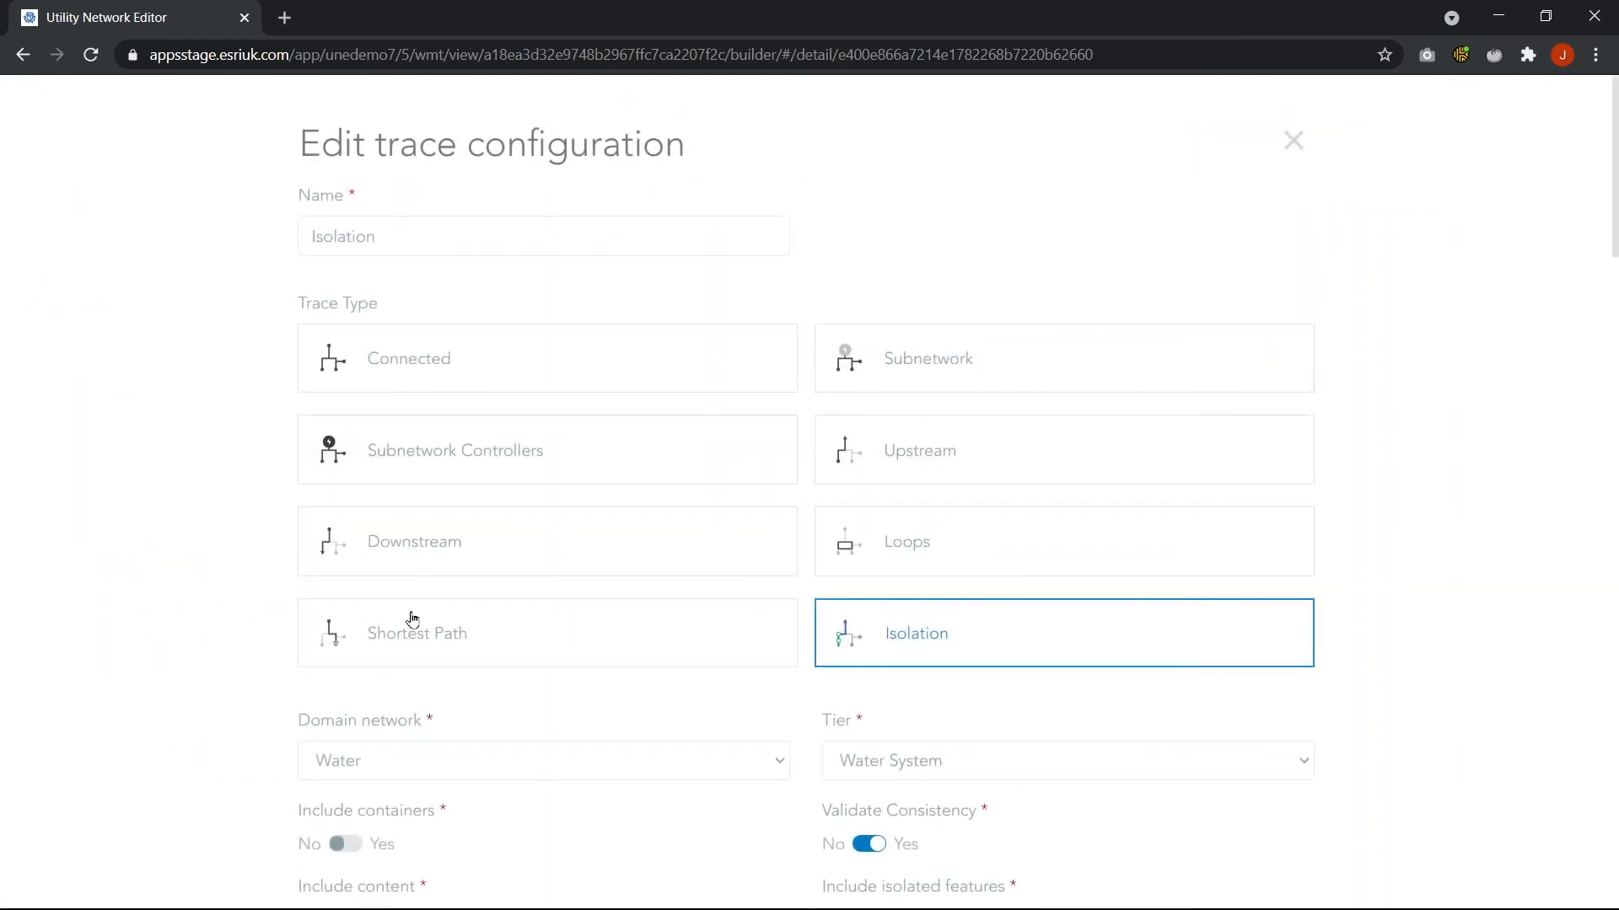
scroll(646, 571, "down", 4)
scroll(646, 569, "down", 4)
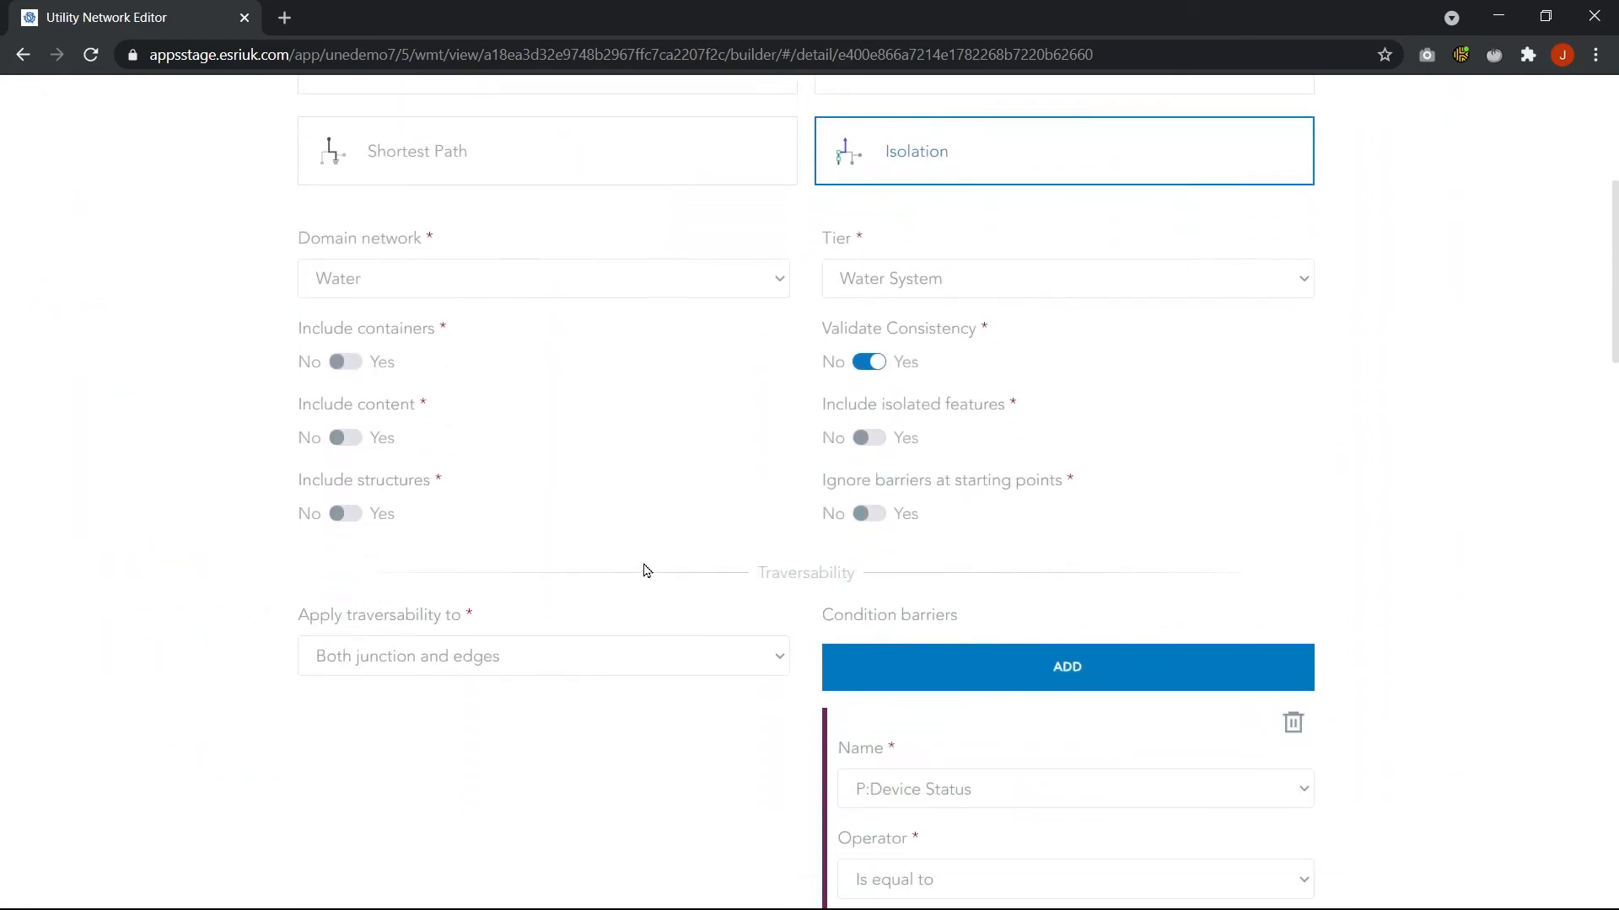
scroll(641, 574, "up", 5)
scroll(640, 574, "up", 3)
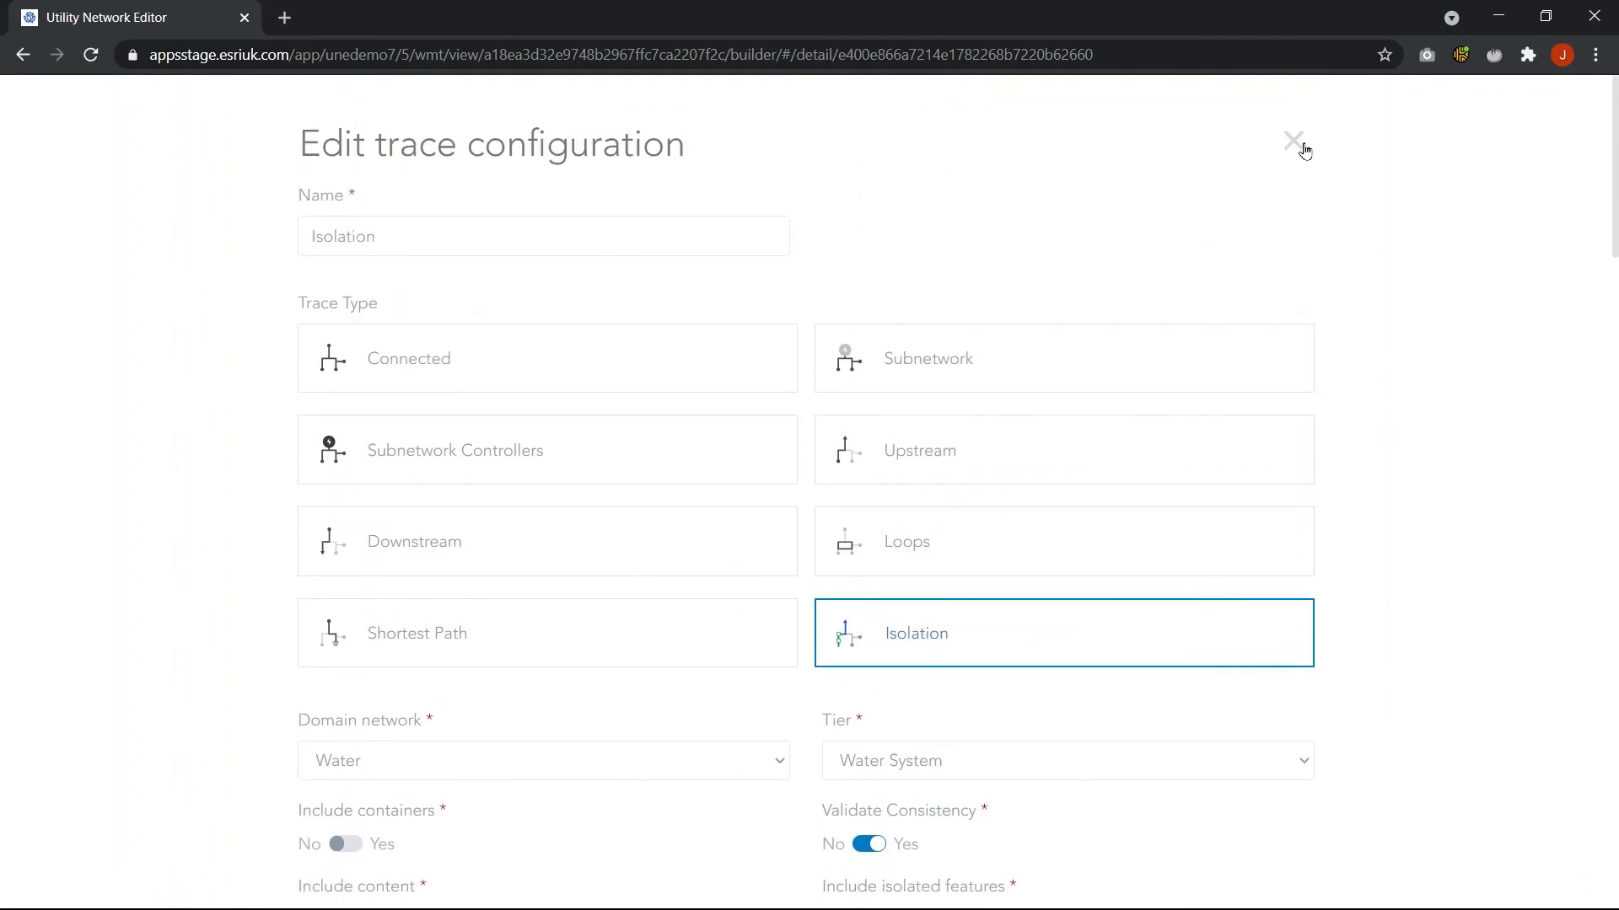
left_click(1295, 141)
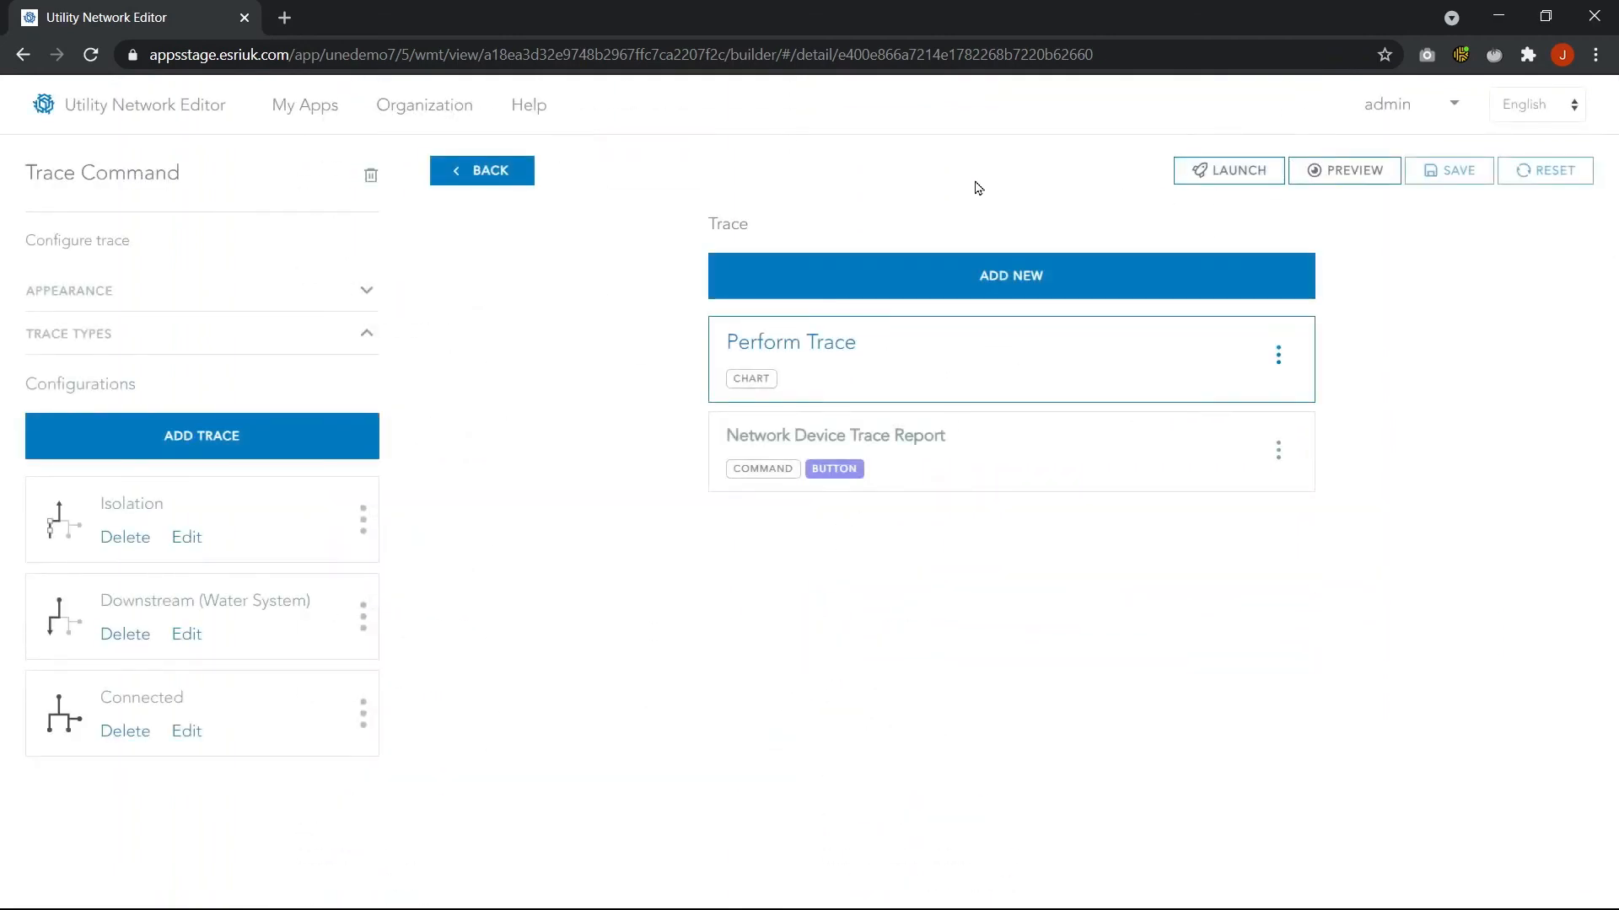
left_click(954, 442)
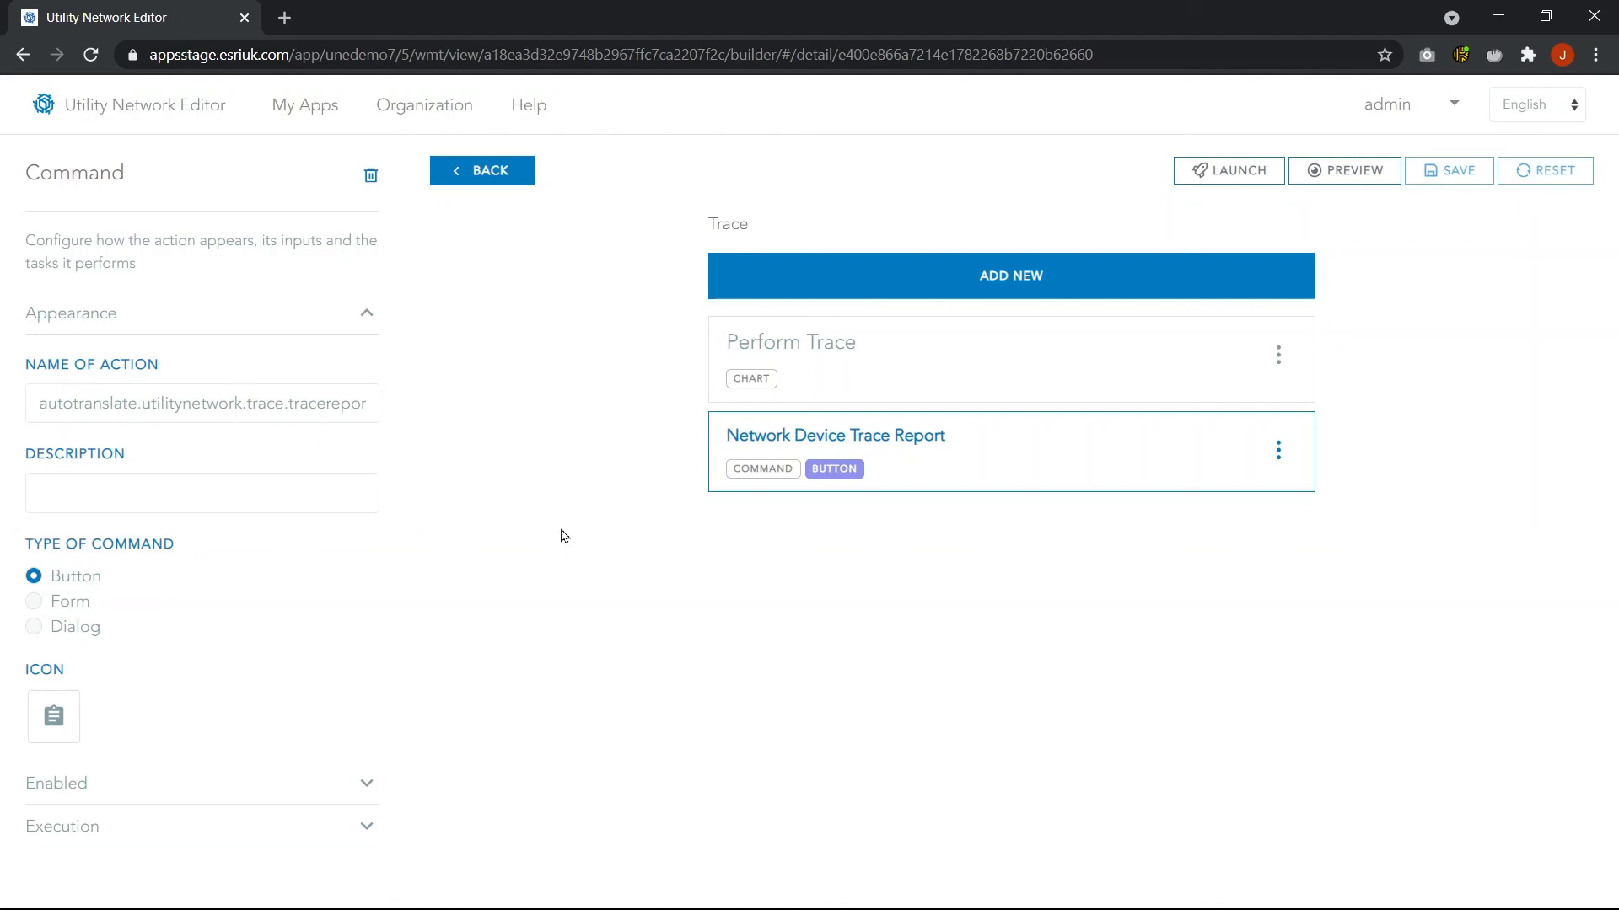
left_click(490, 172)
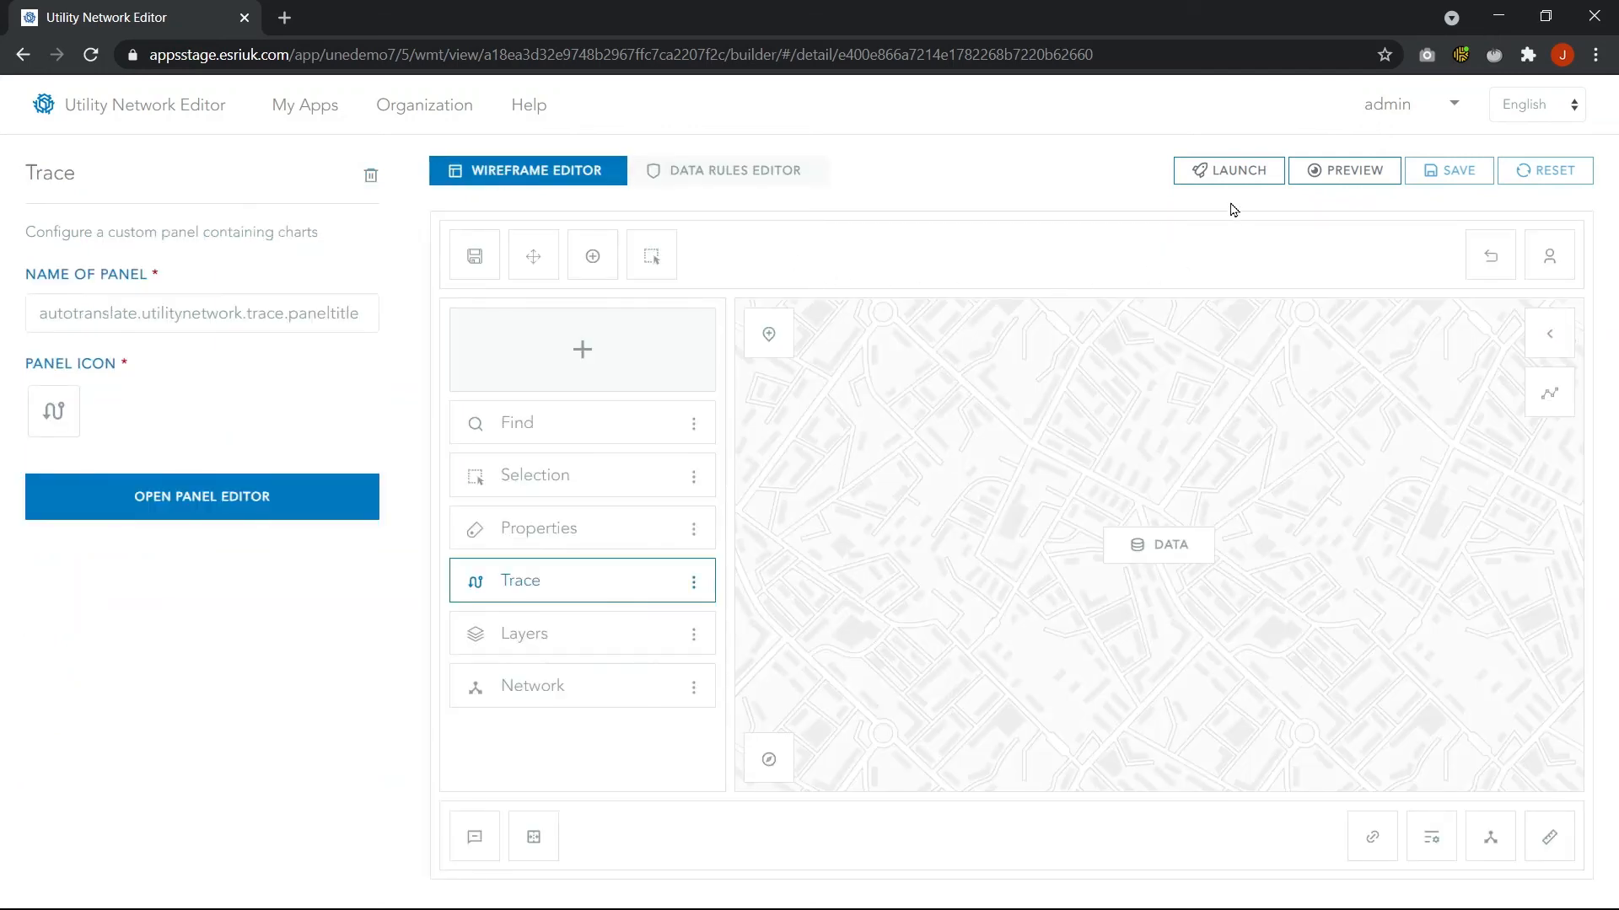
Launch the Operations Team Application and zoom in on the service connections along Water St
left_click(1235, 170)
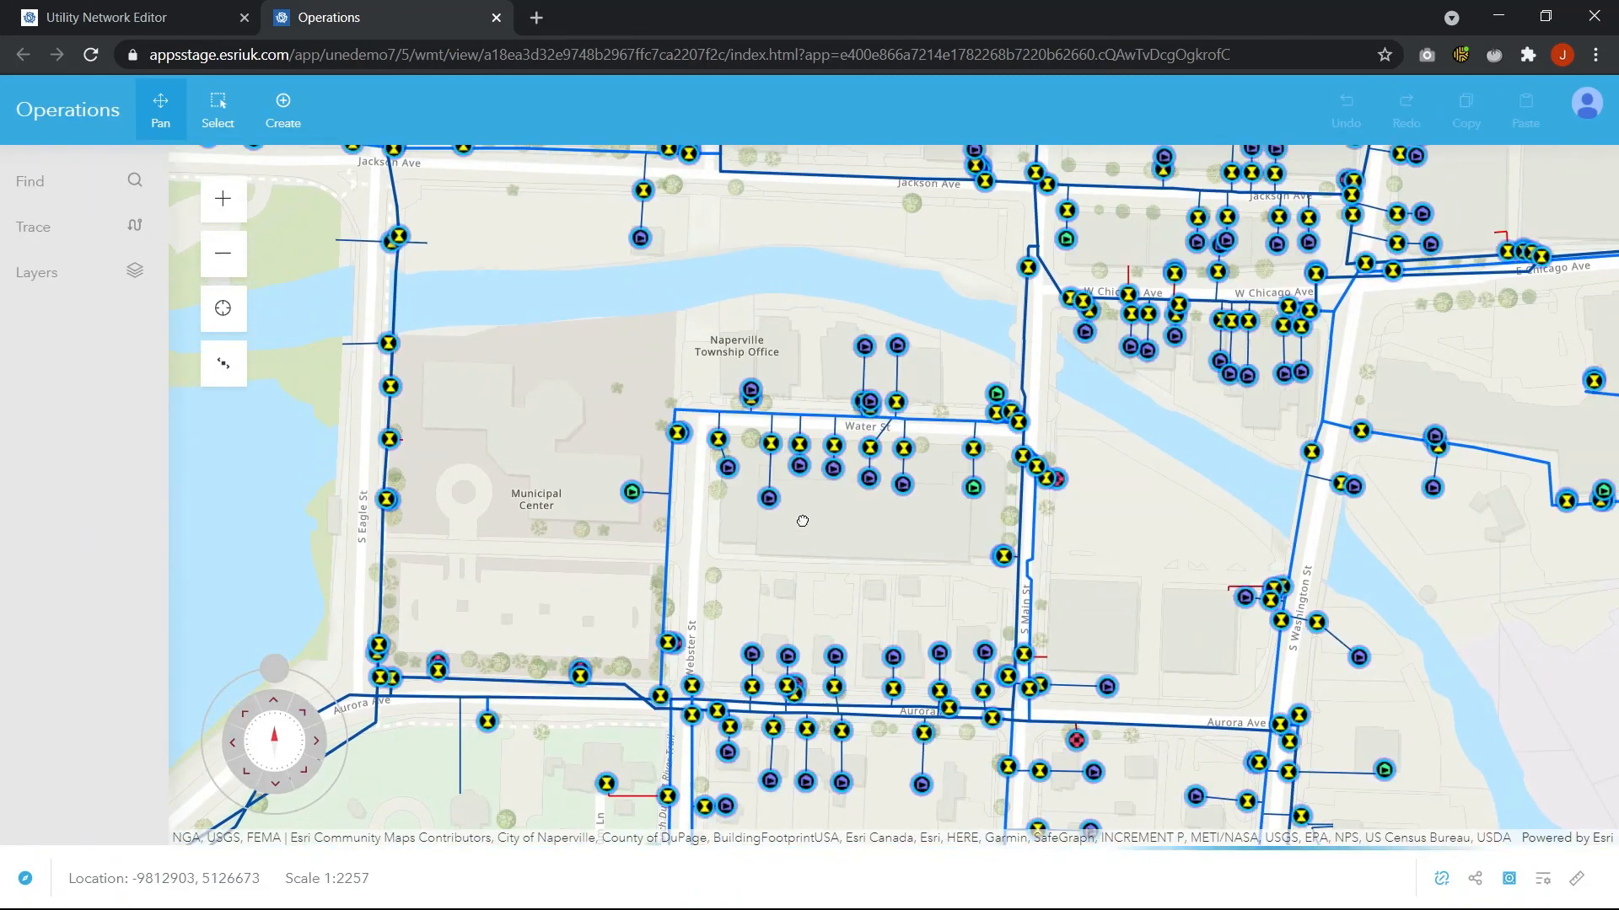
scroll(796, 514, "up", 1)
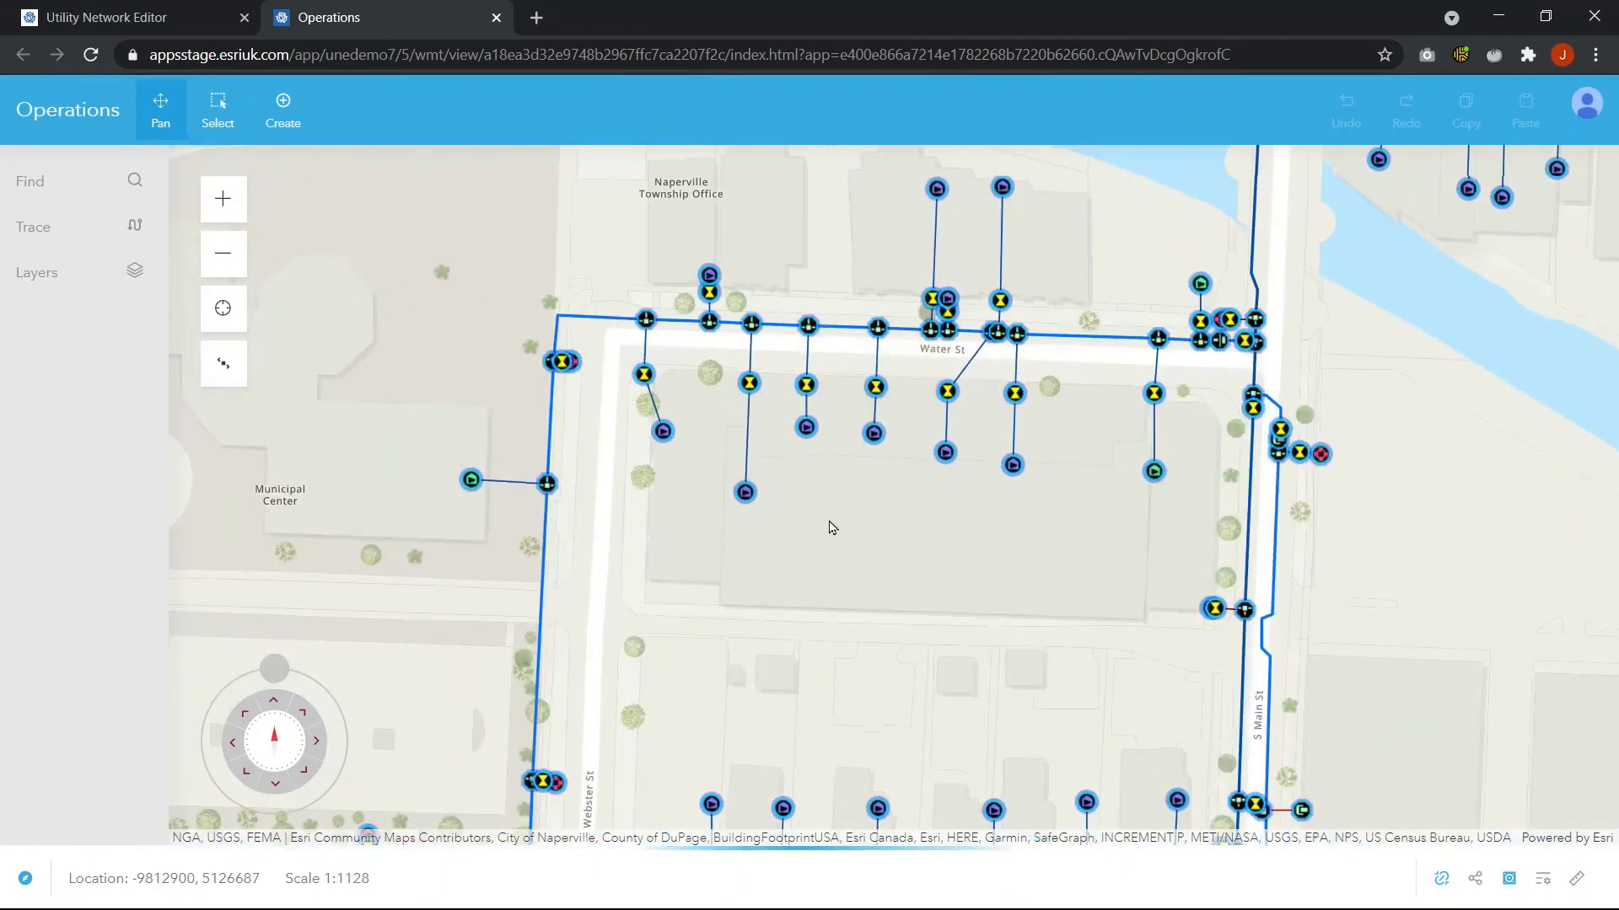
scroll(674, 489, "up", 1)
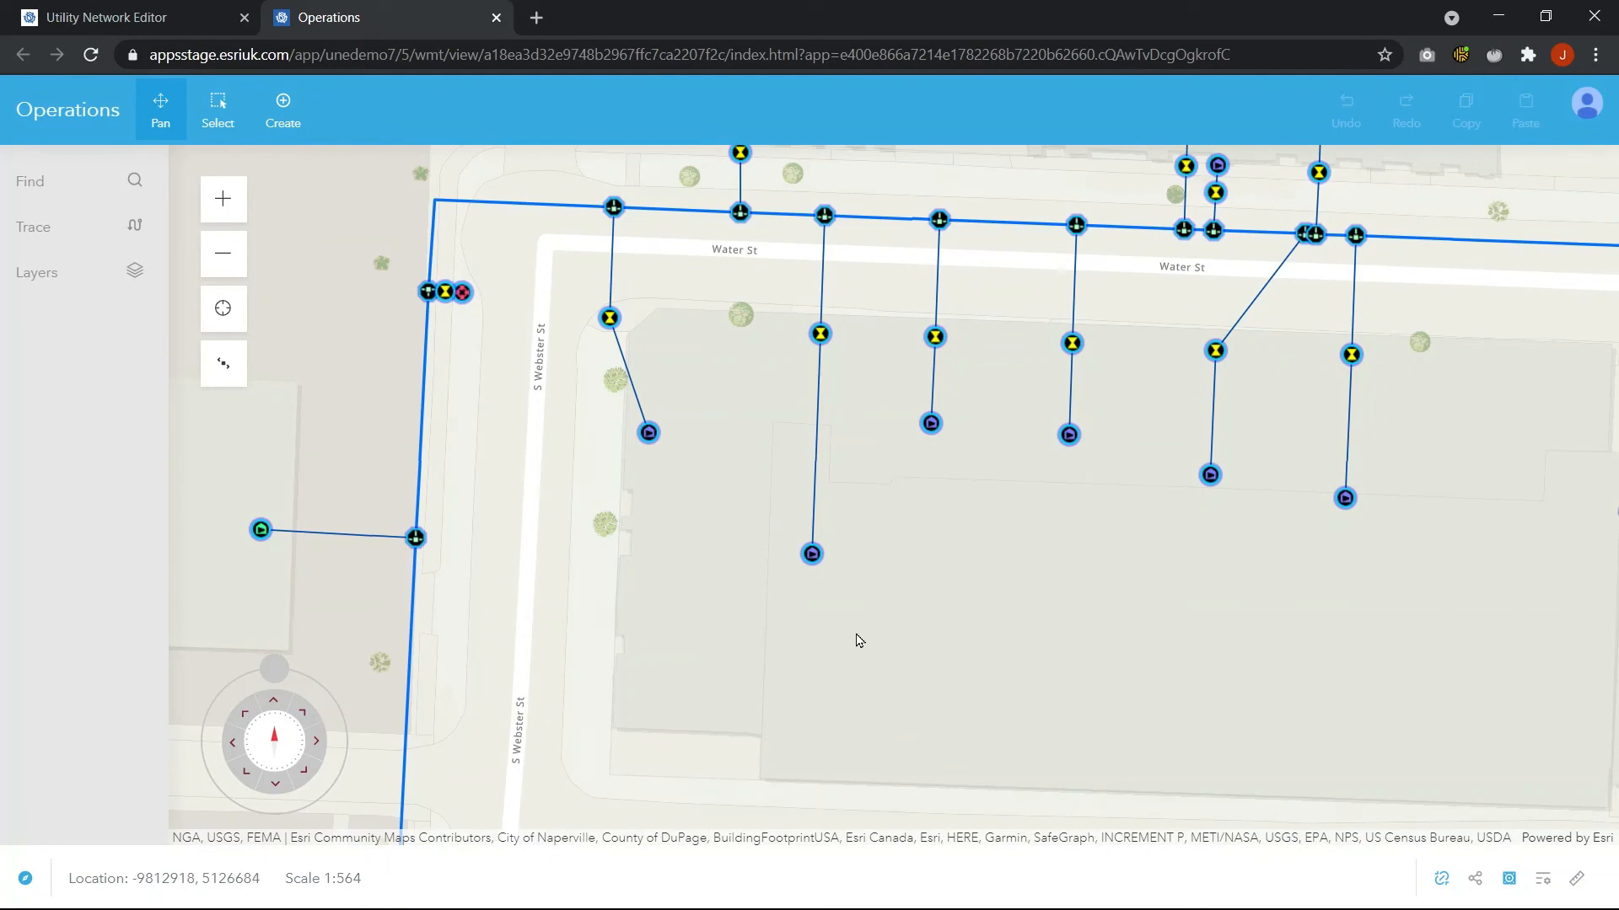
mouse_move(811, 559)
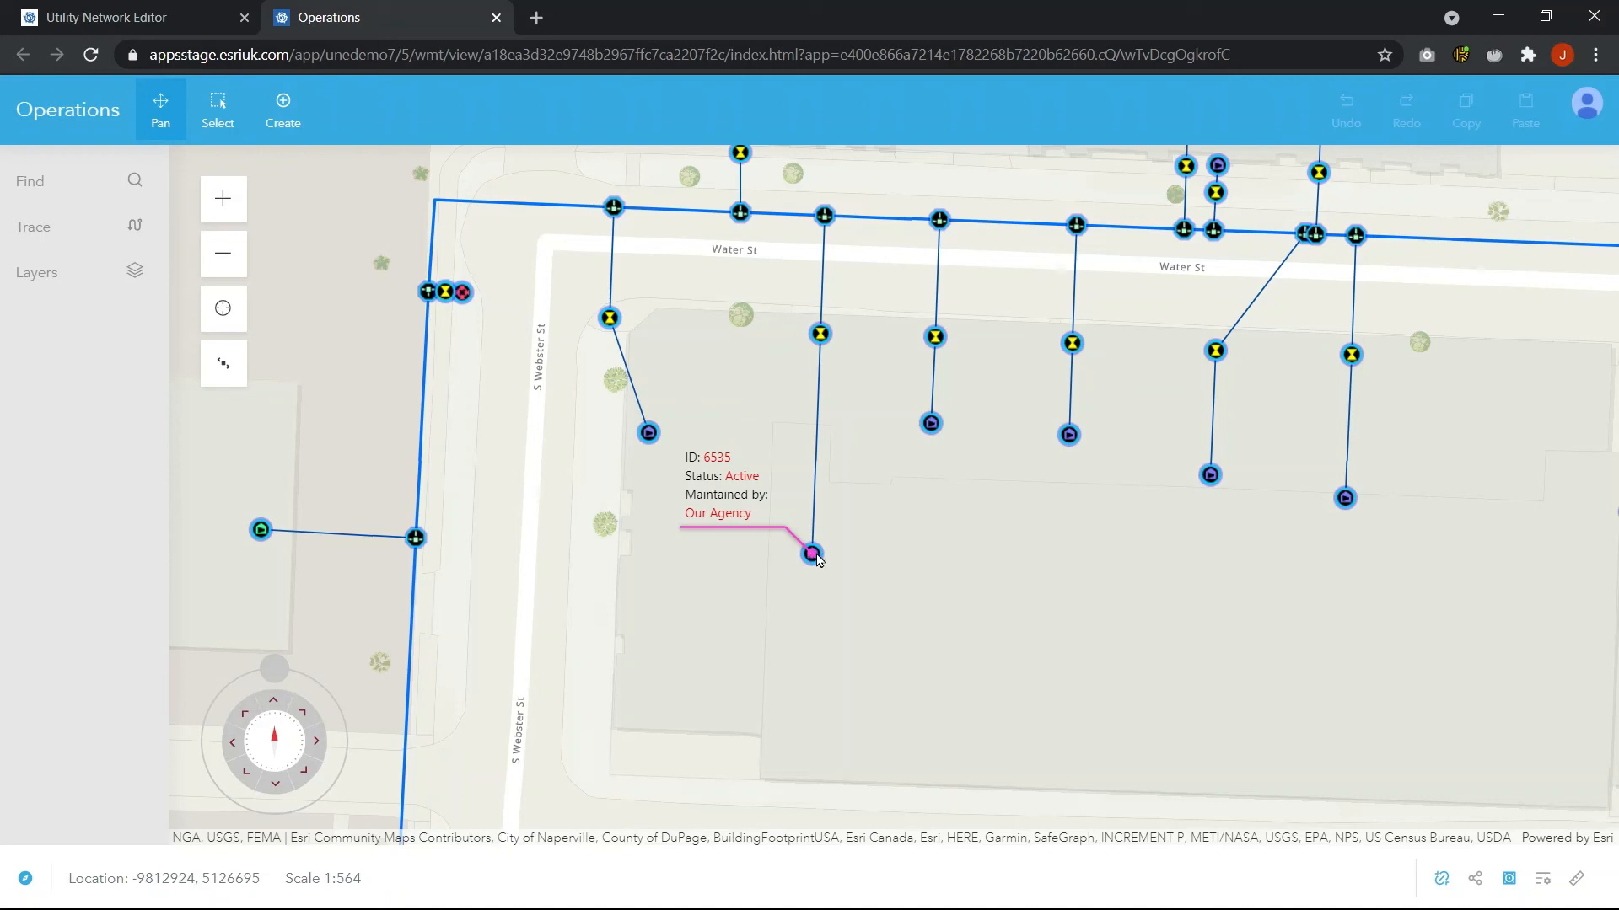
scroll(944, 469, "up", 1)
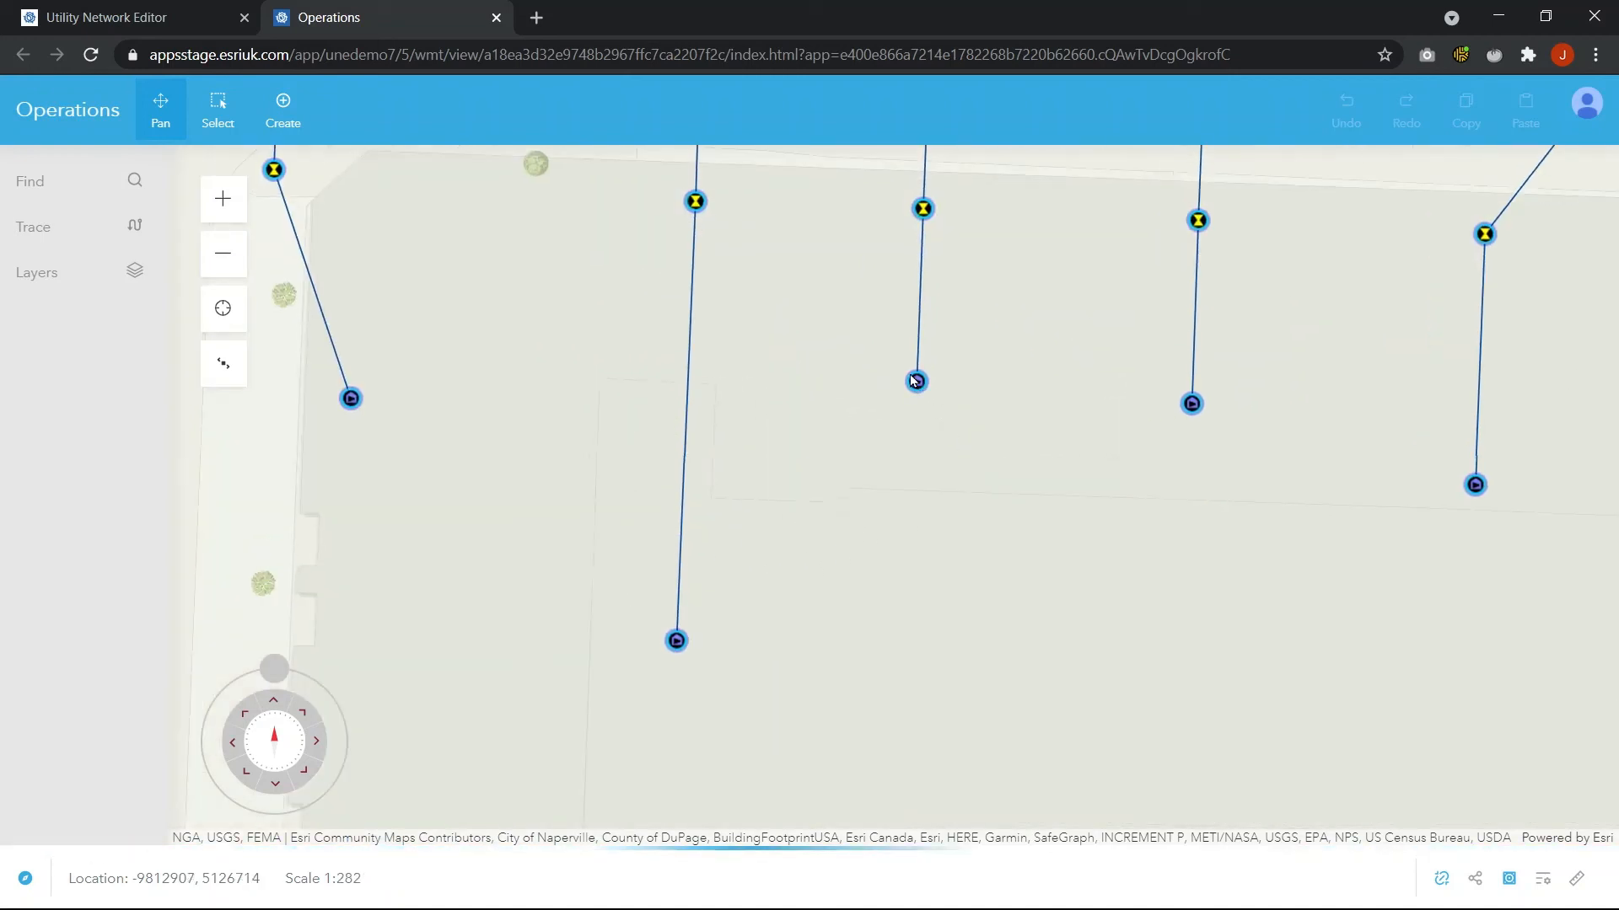
Select the distribution main along Water St and review its attributes in the Properties panel
mouse_move(916, 385)
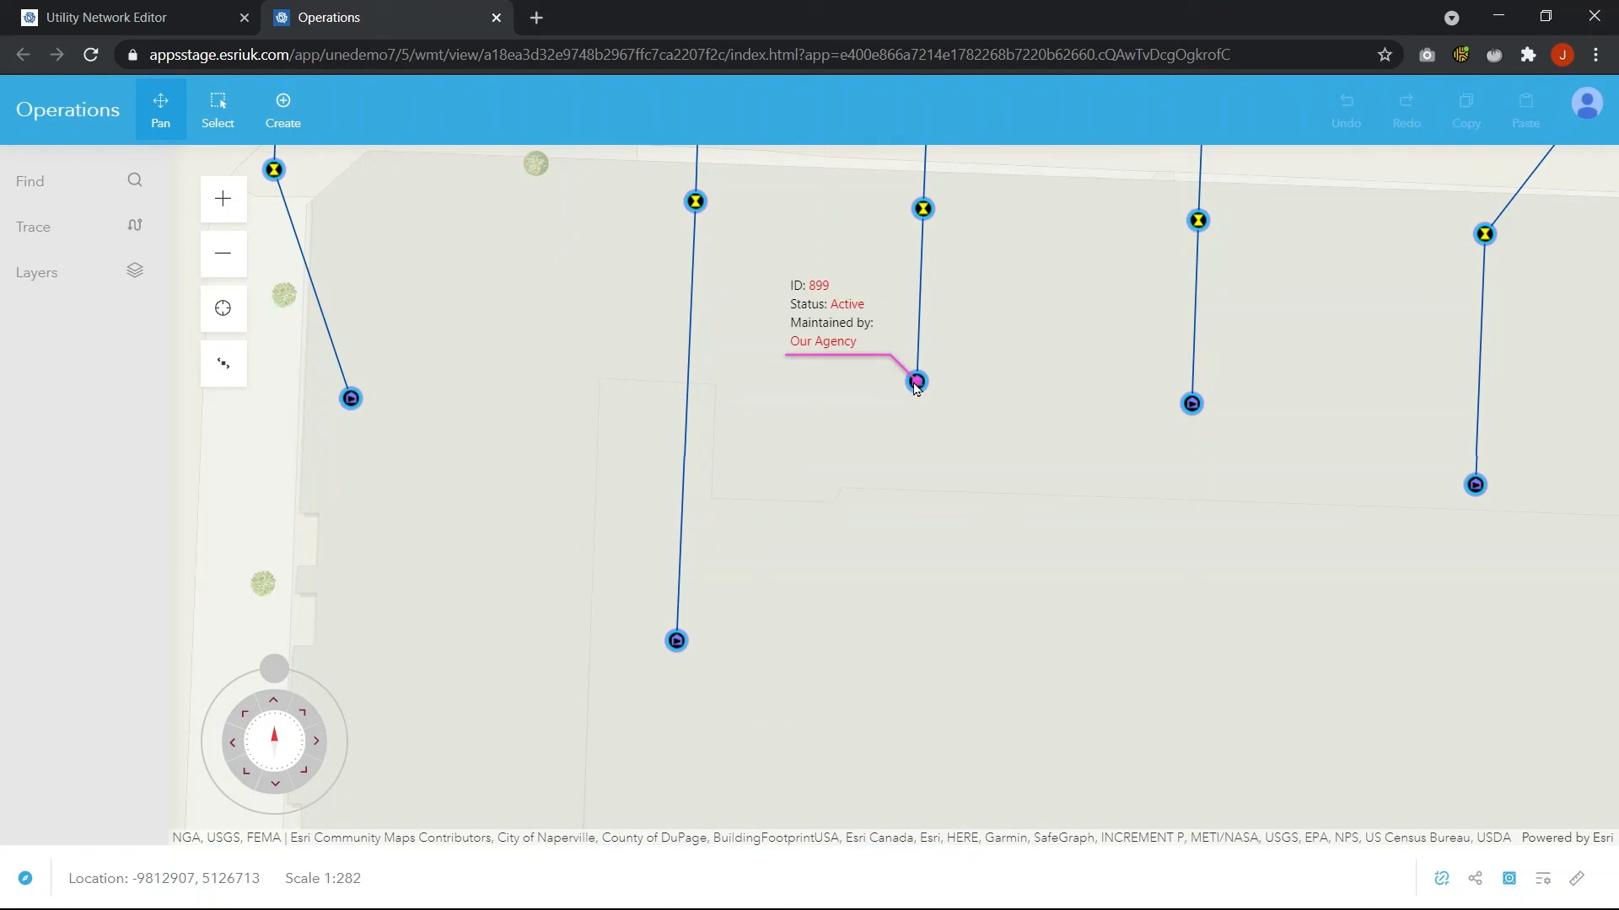
mouse_move(1193, 408)
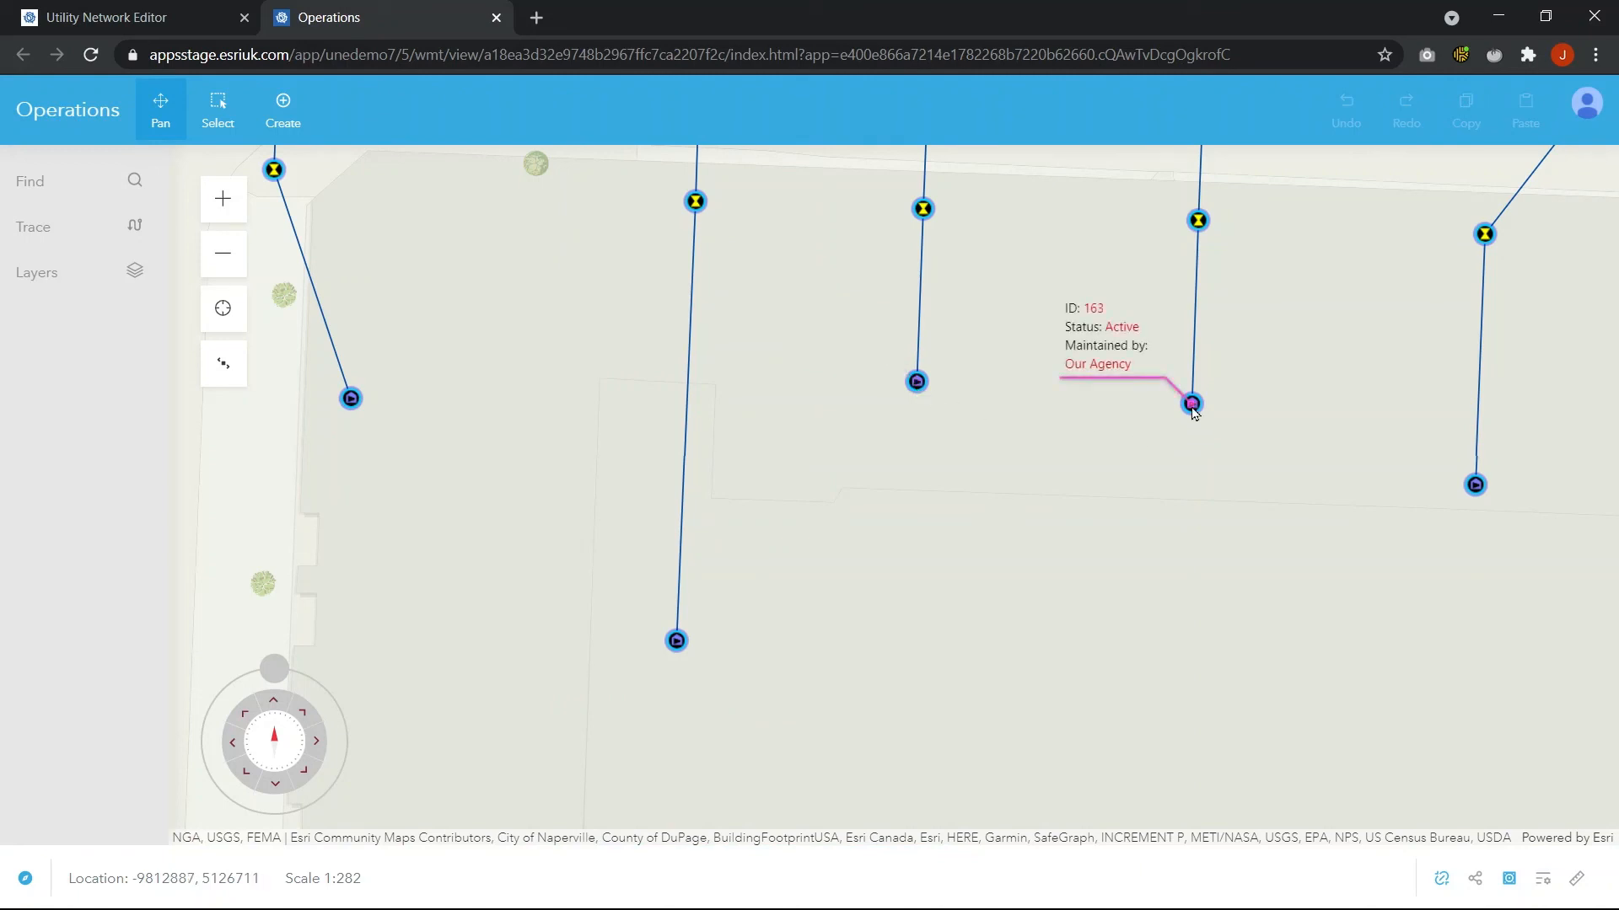
mouse_move(1476, 487)
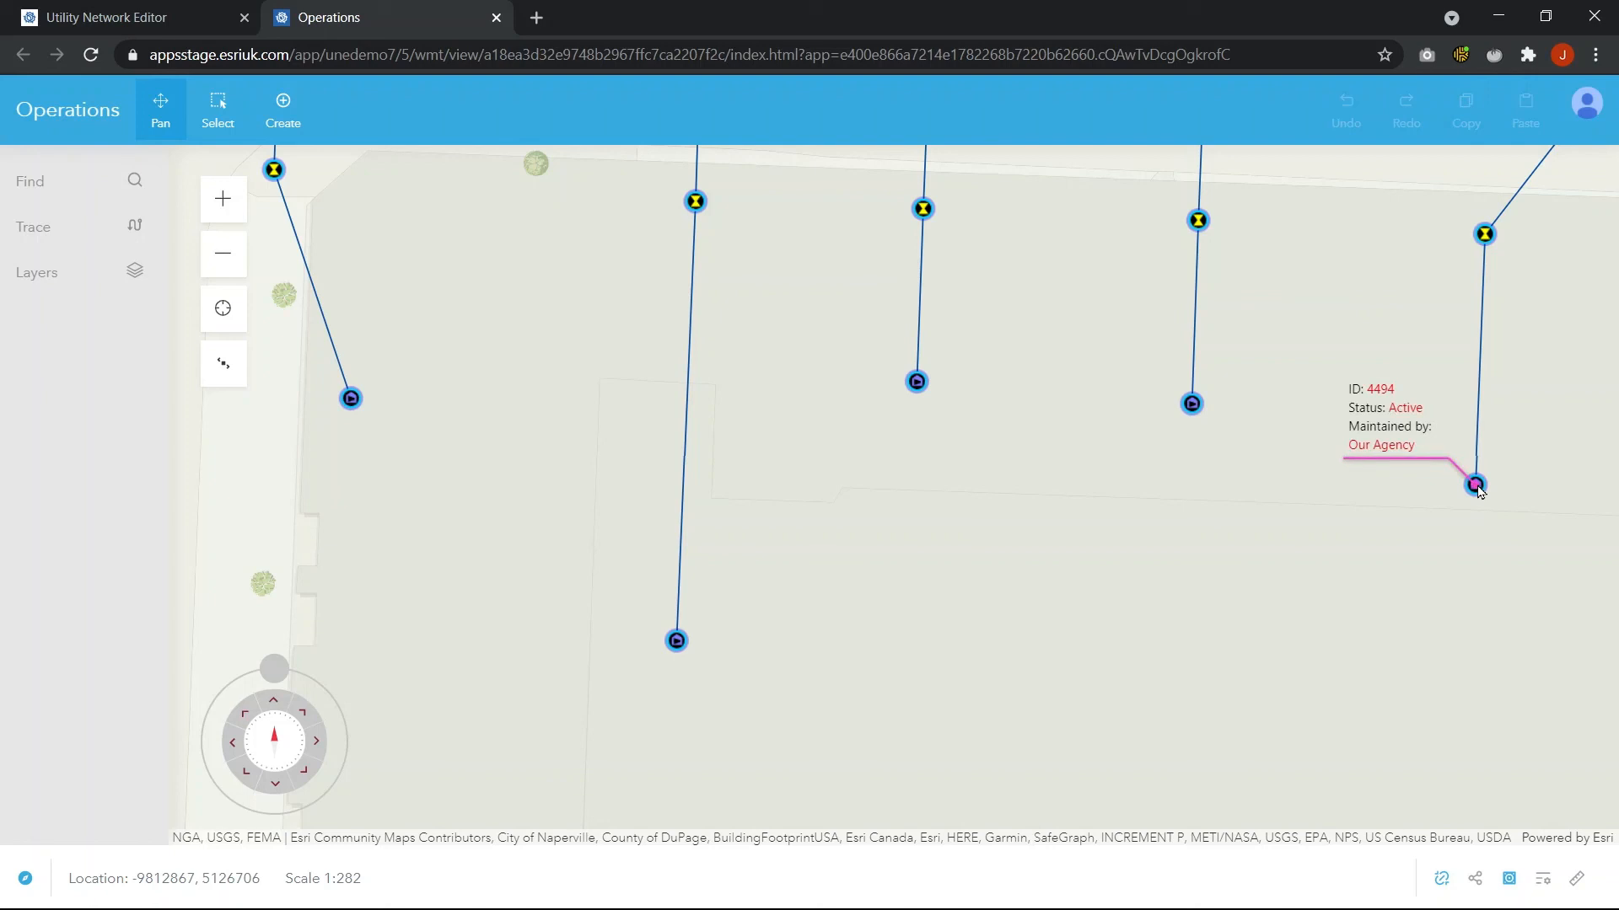
scroll(1065, 530, "down", 2)
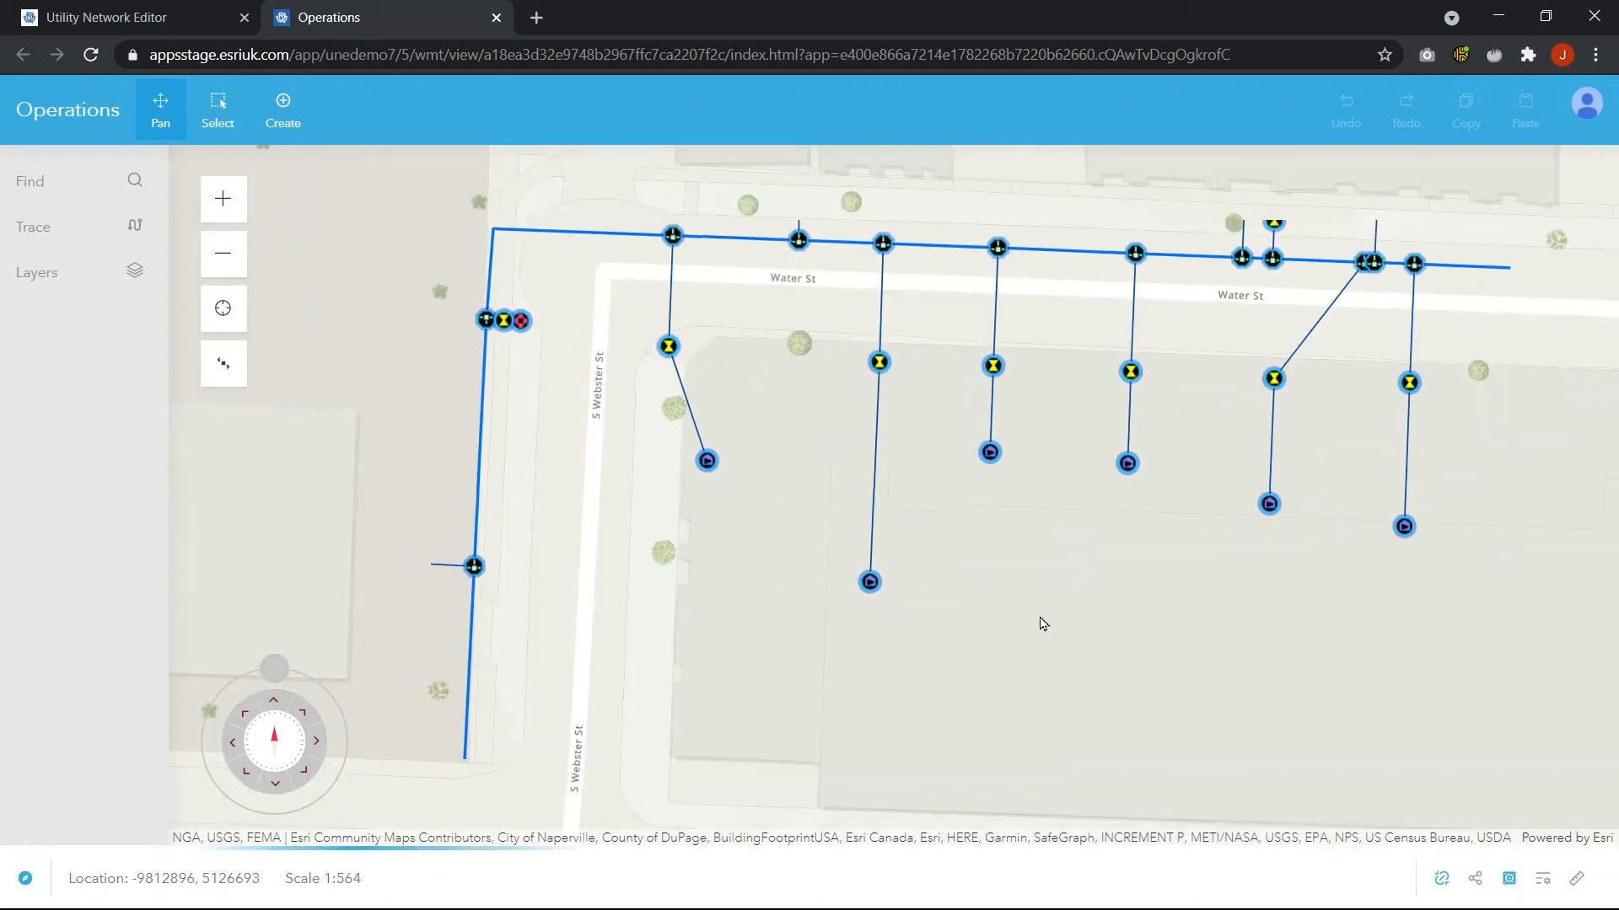
left_click_drag(604, 469, 809, 602)
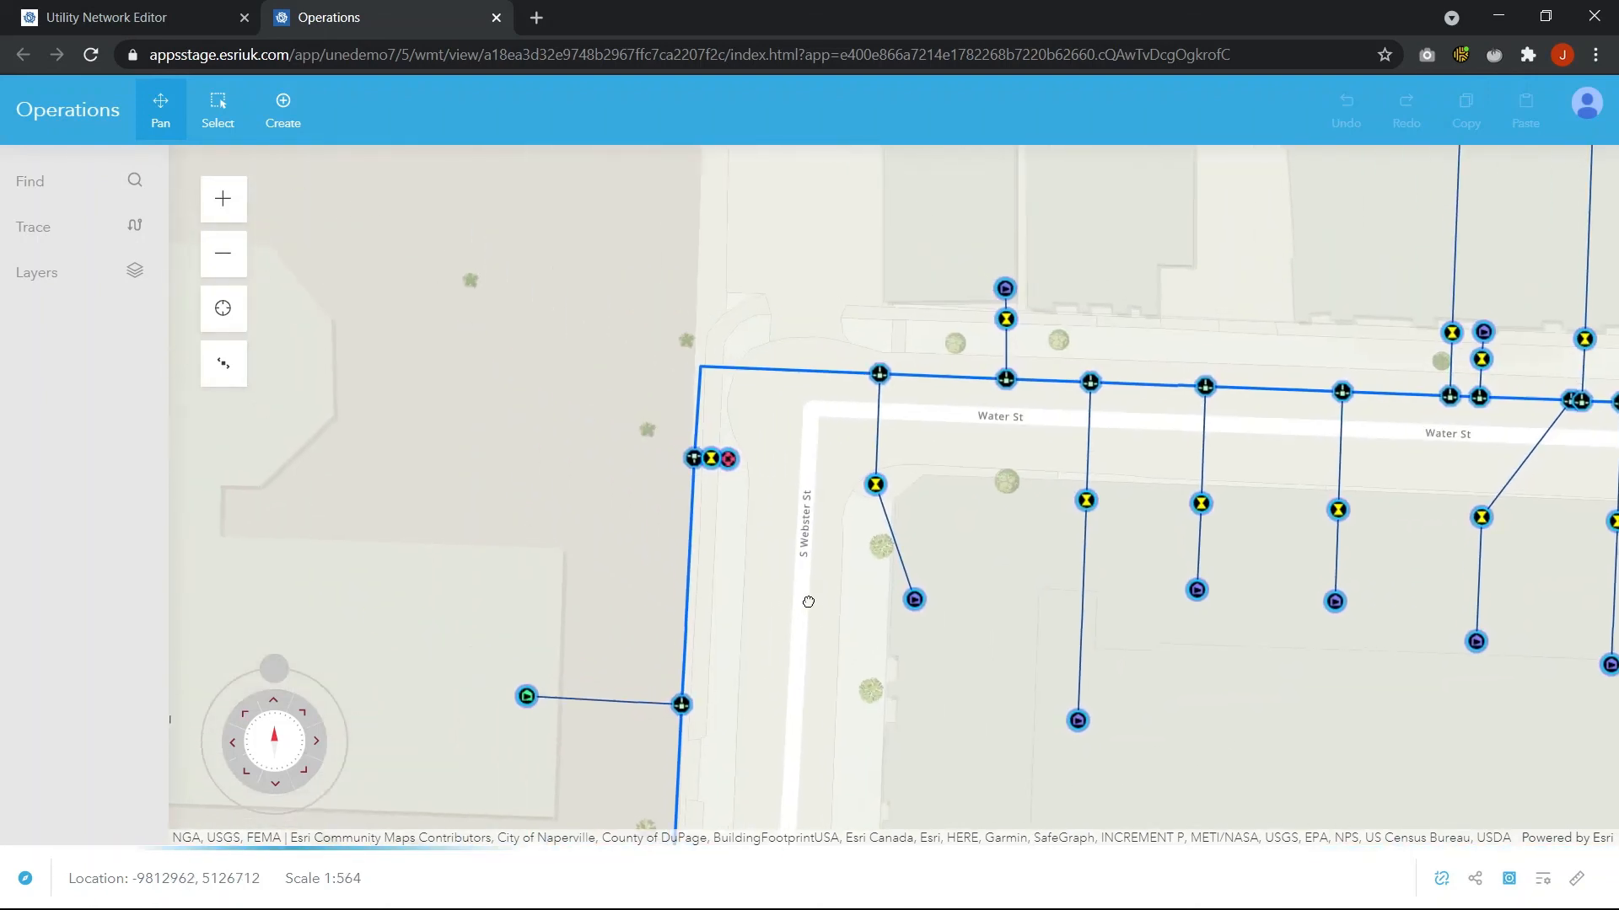
left_click(199, 119)
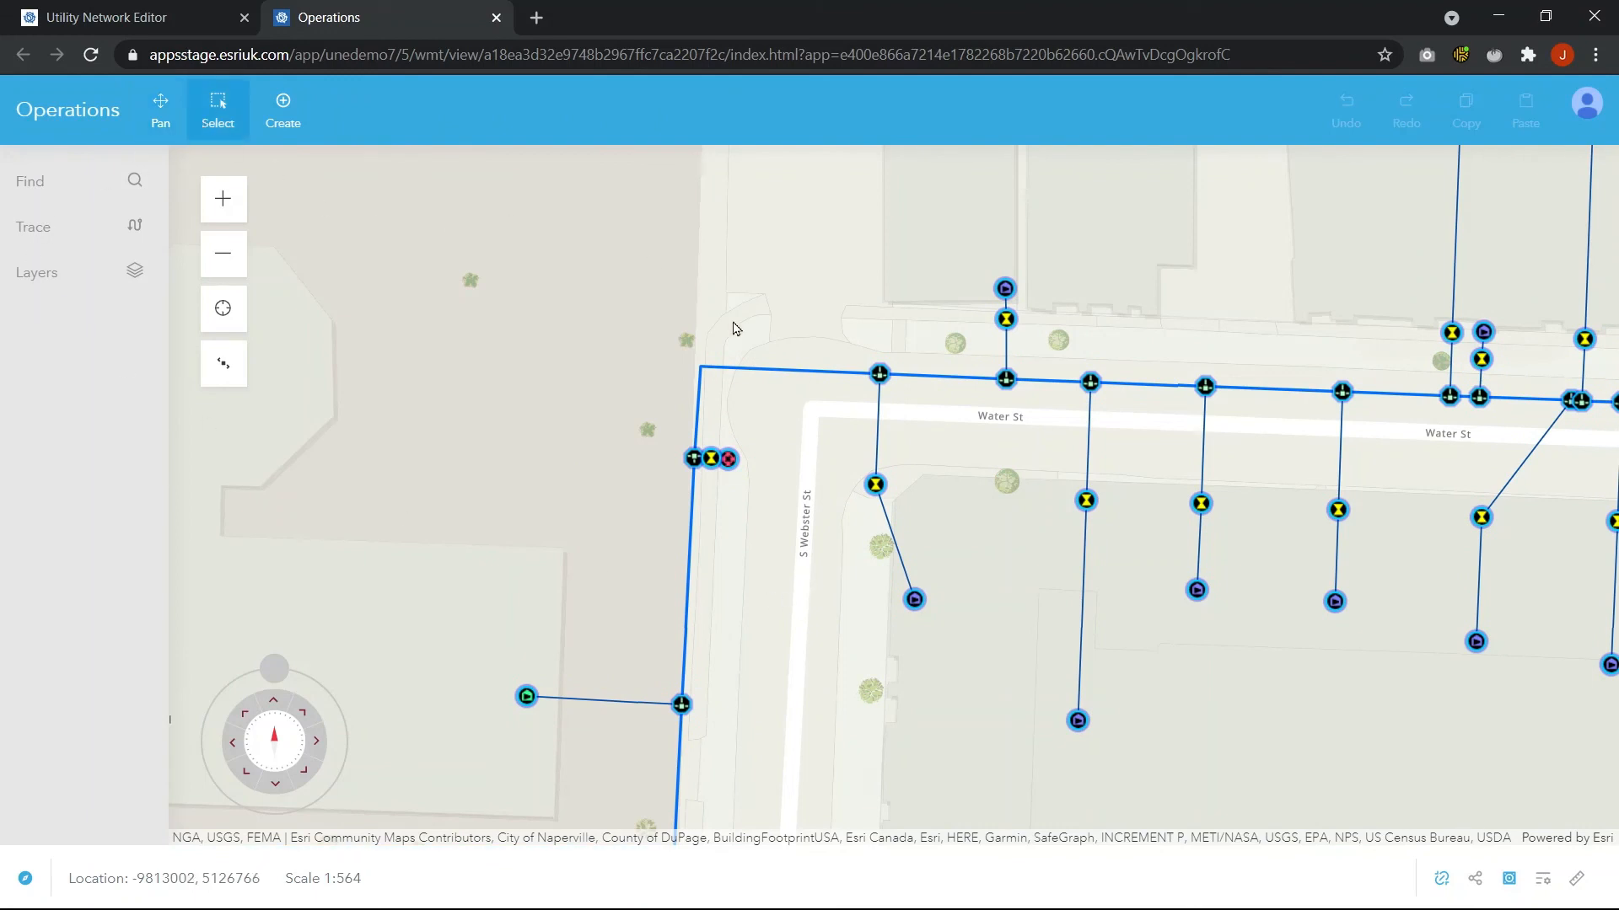
left_click(787, 370)
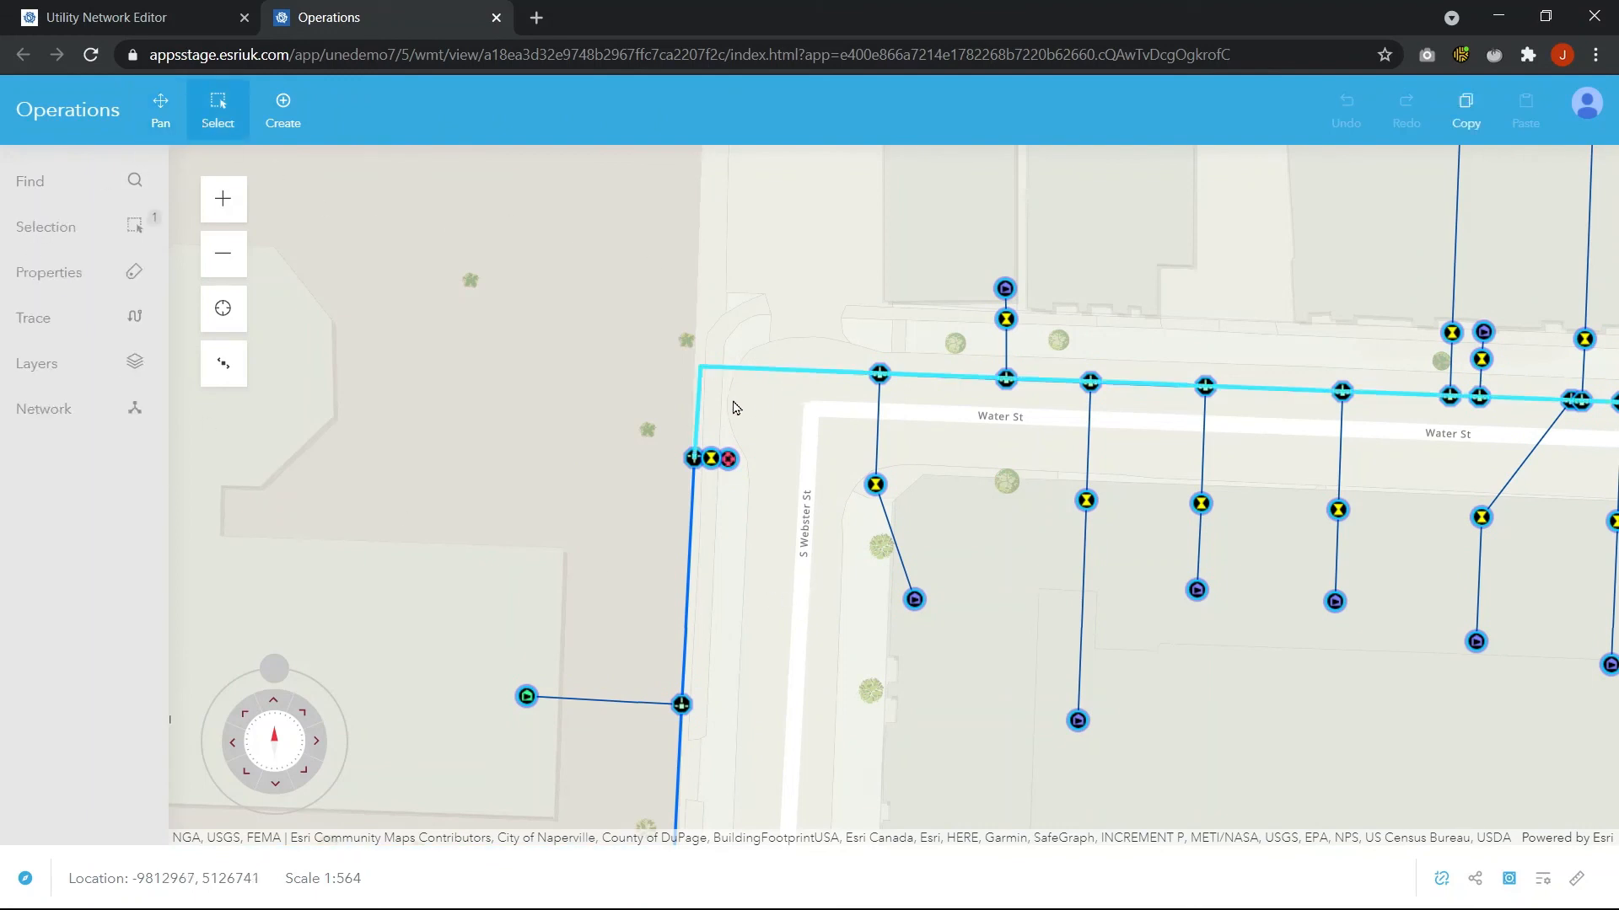
left_click(28, 270)
scroll(300, 397, "down", 10)
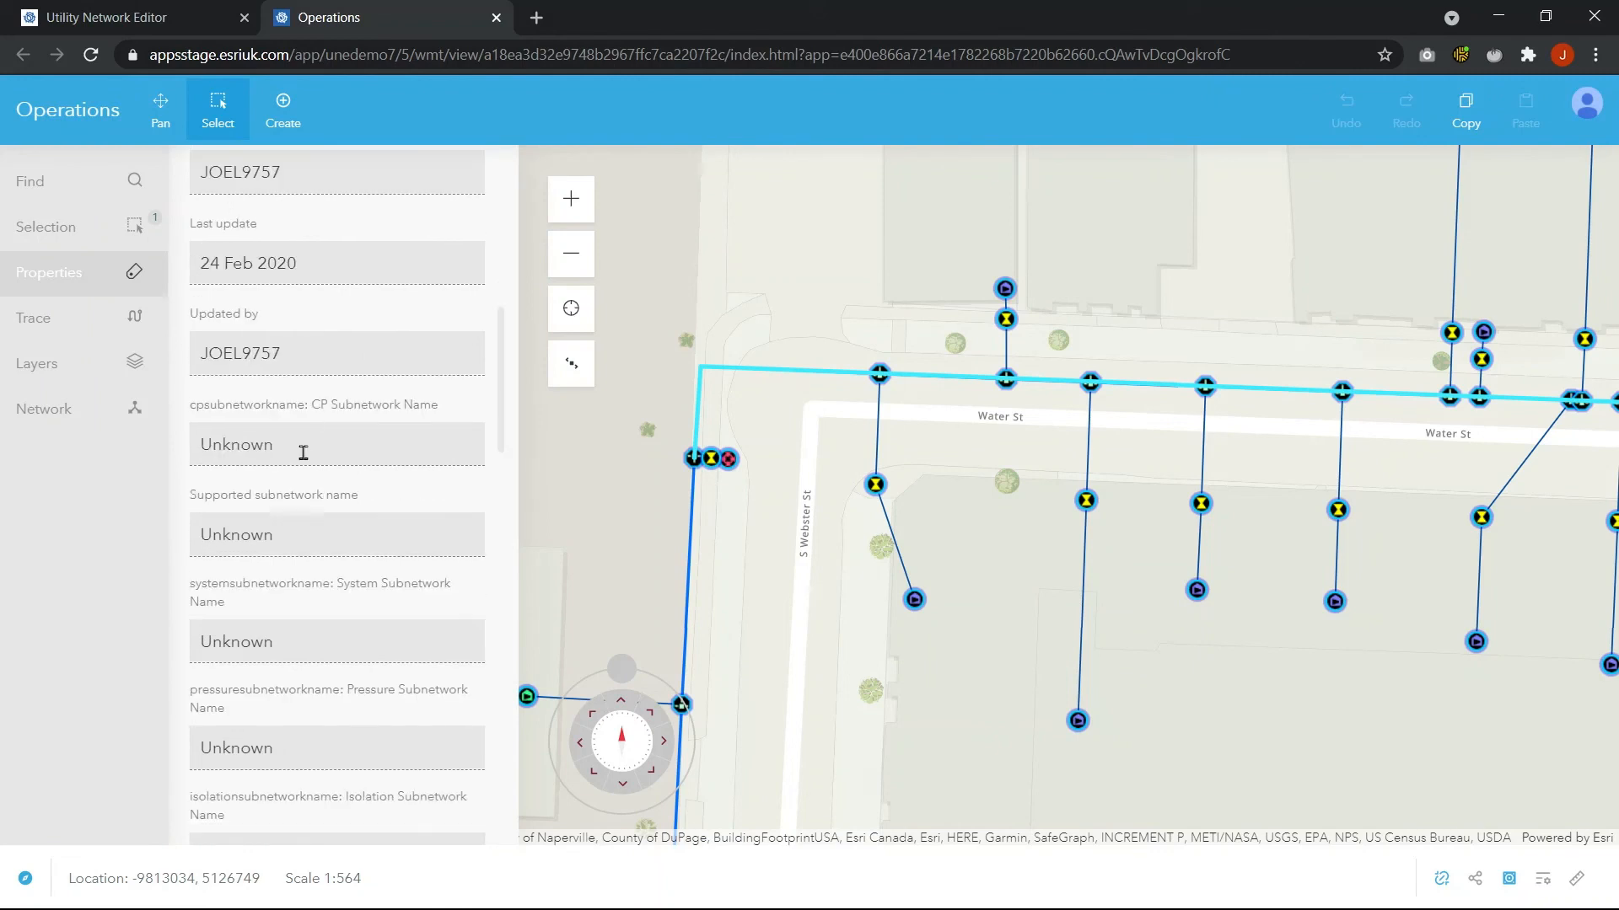
scroll(304, 452, "up", 10)
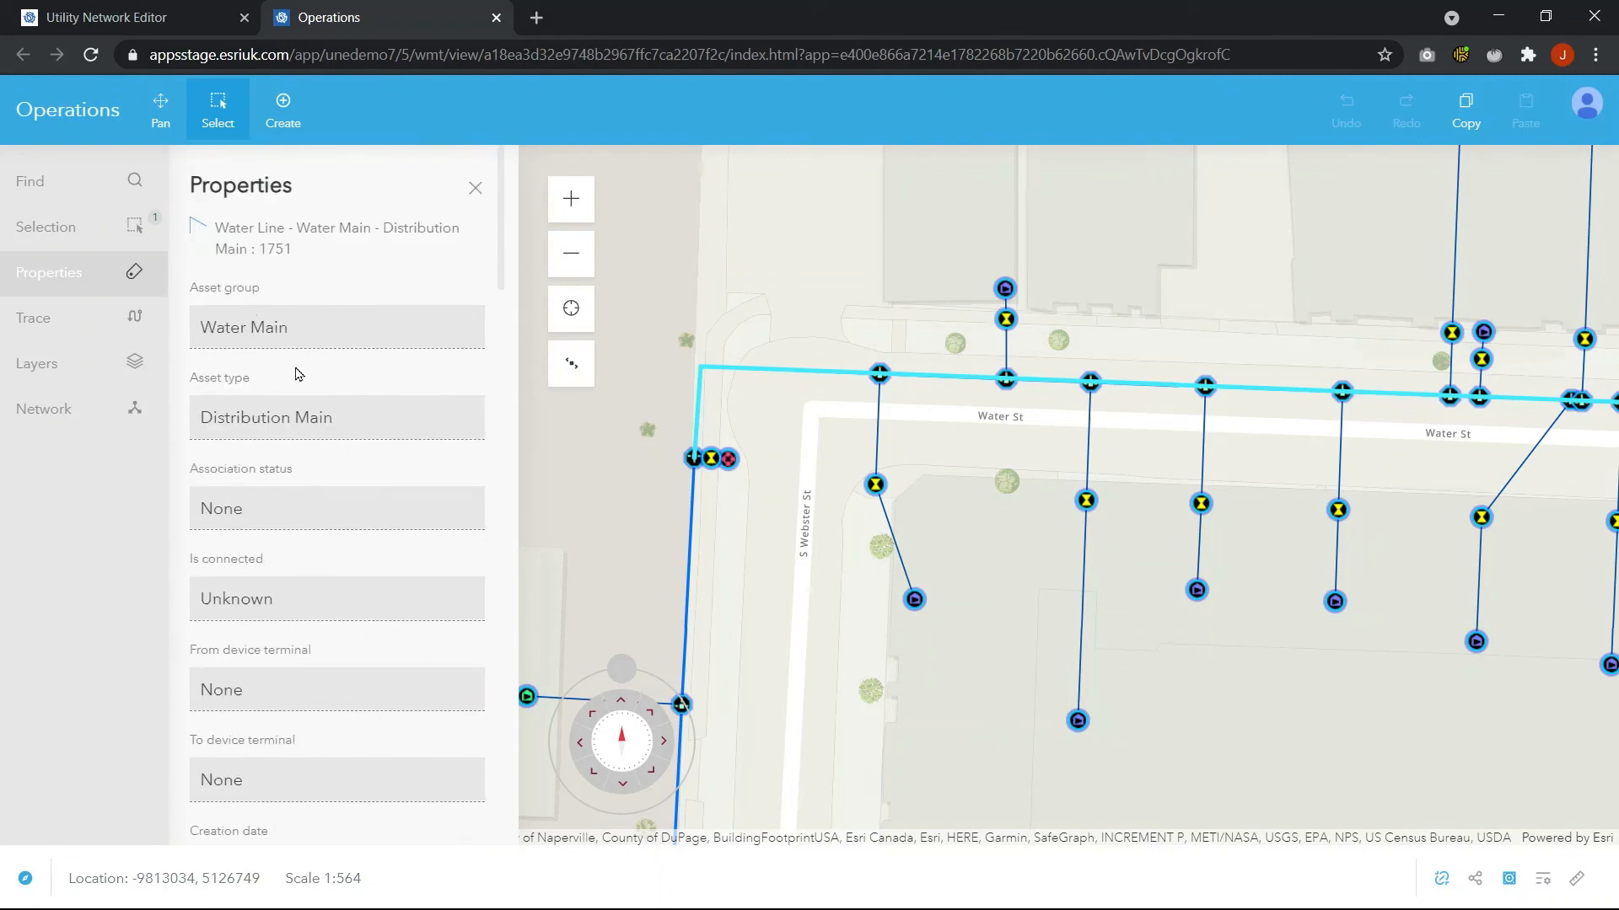
double_click(279, 326)
left_click(475, 188)
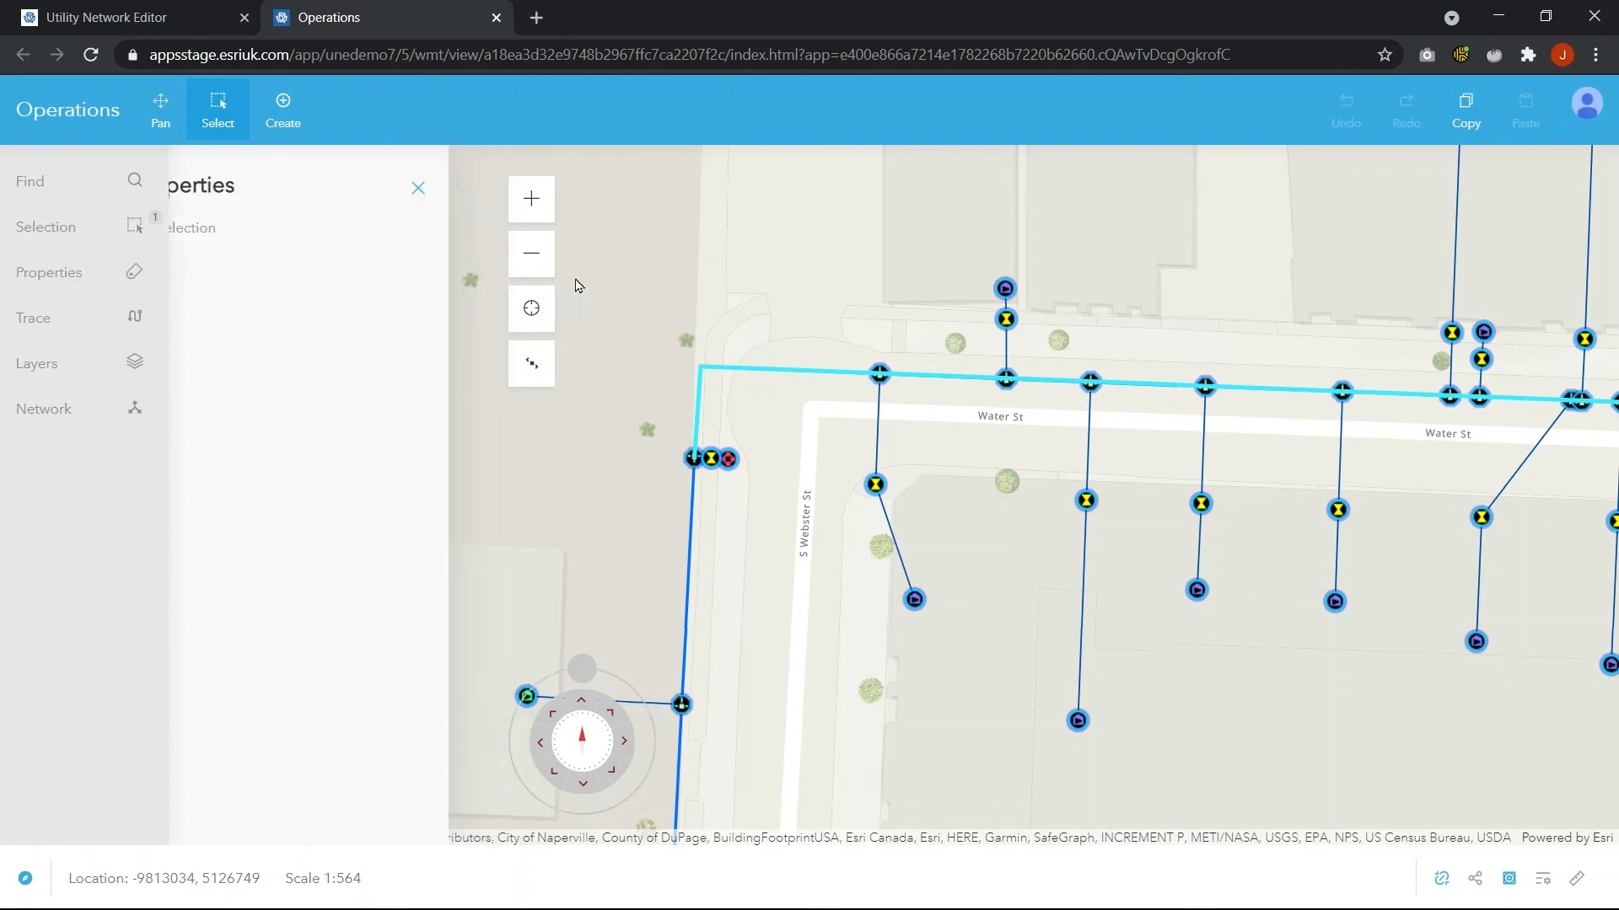
left_click(801, 455)
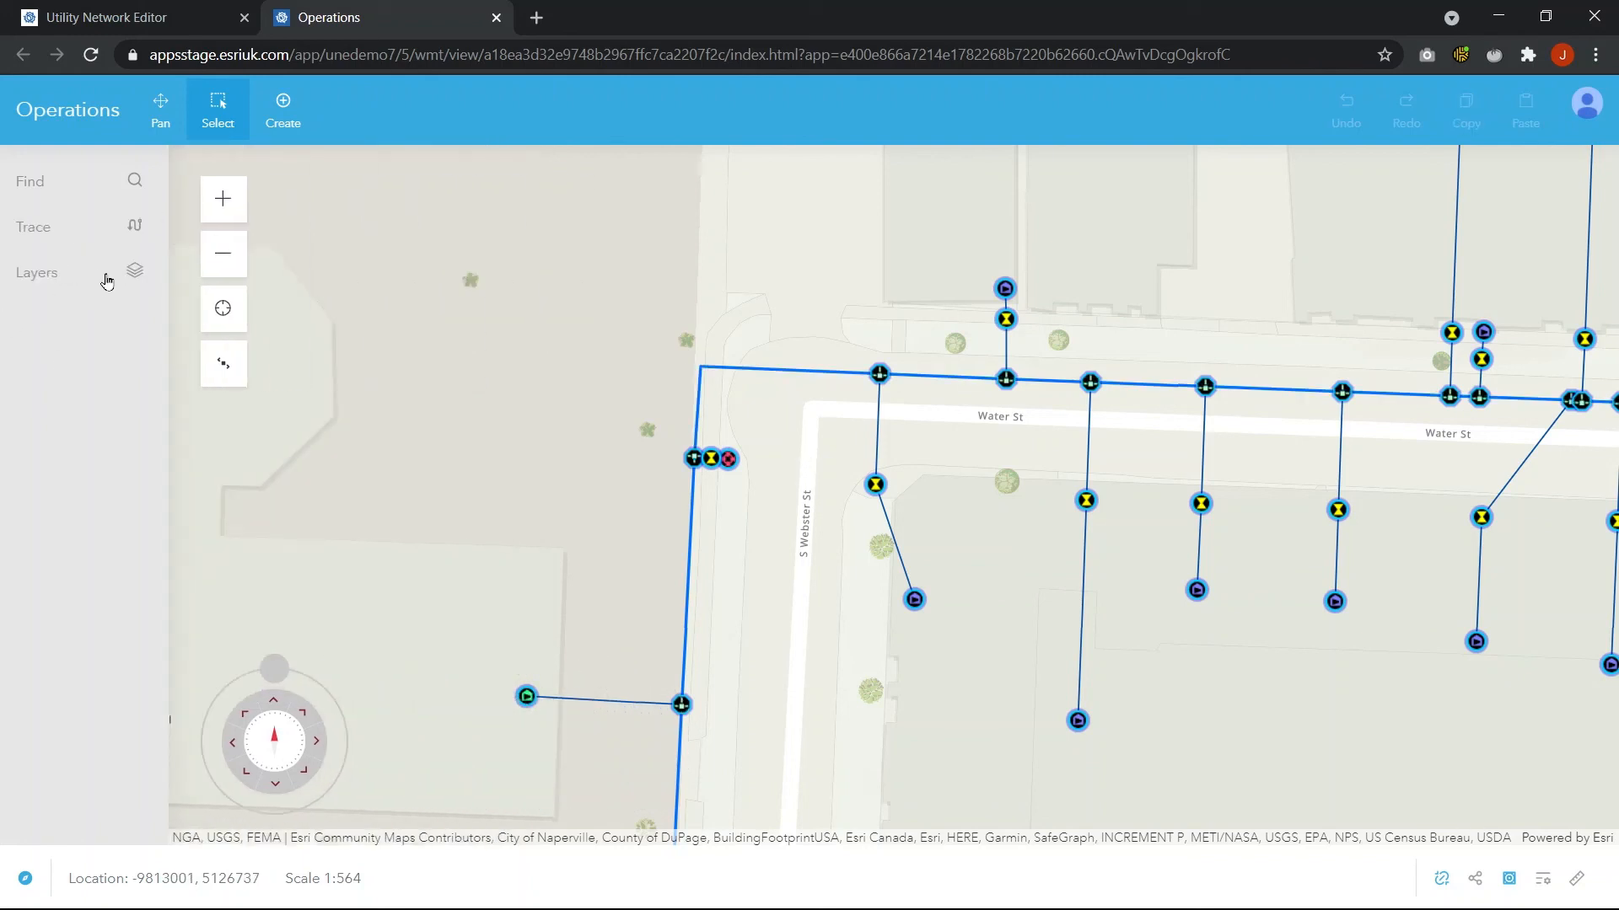
Run an Isolation trace with a starting point placed on the Water St distribution main
scroll(635, 389, "down", 1)
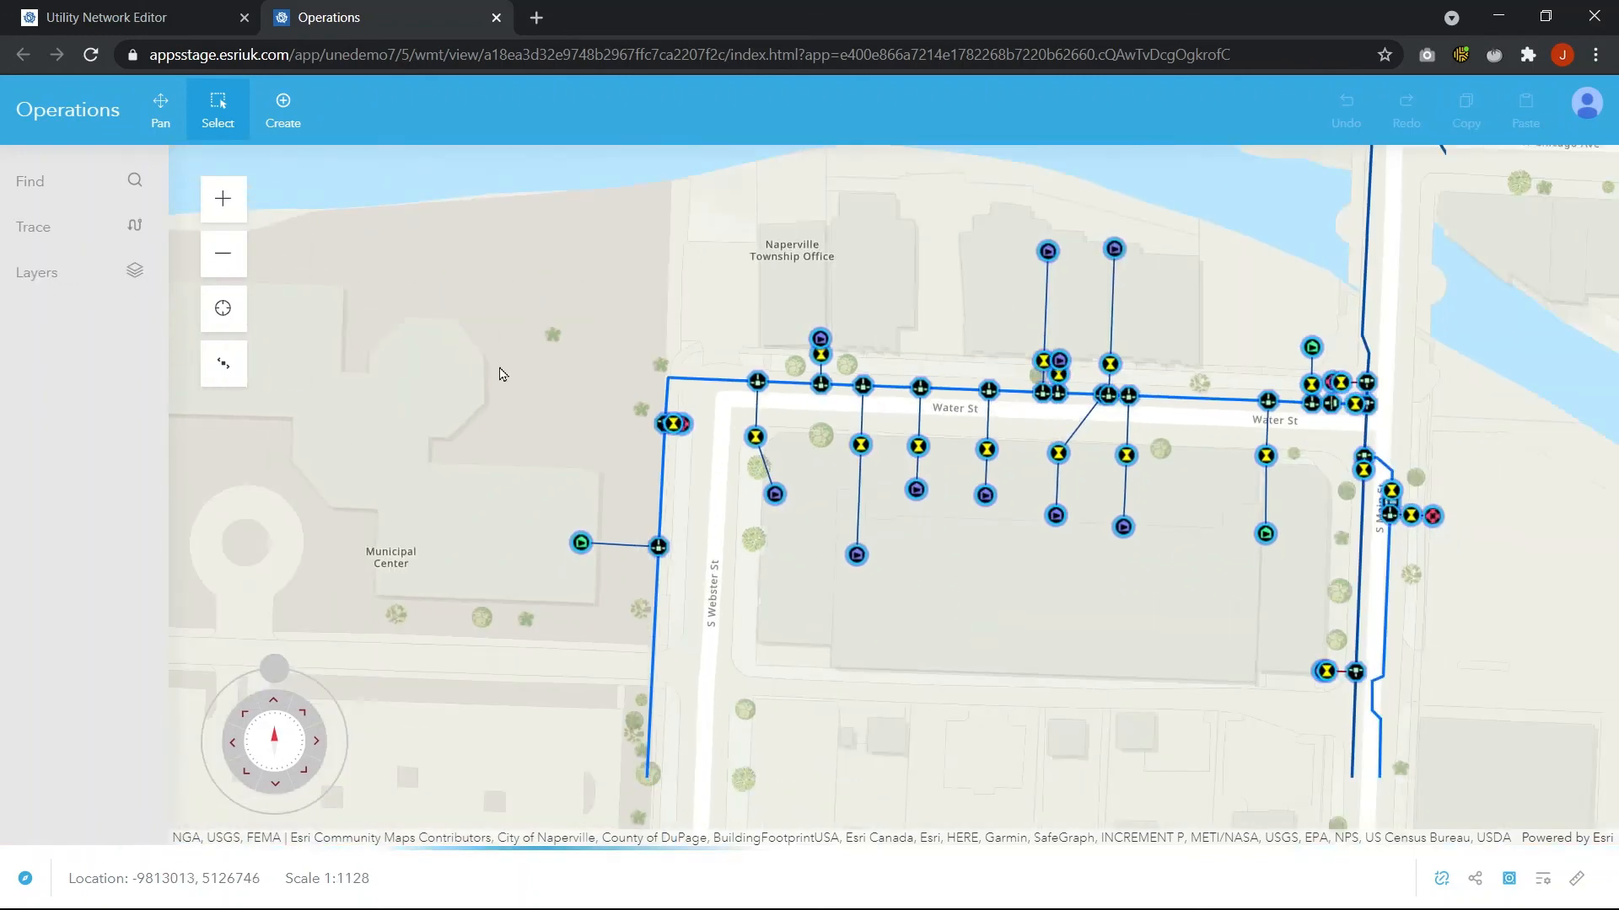
left_click(44, 239)
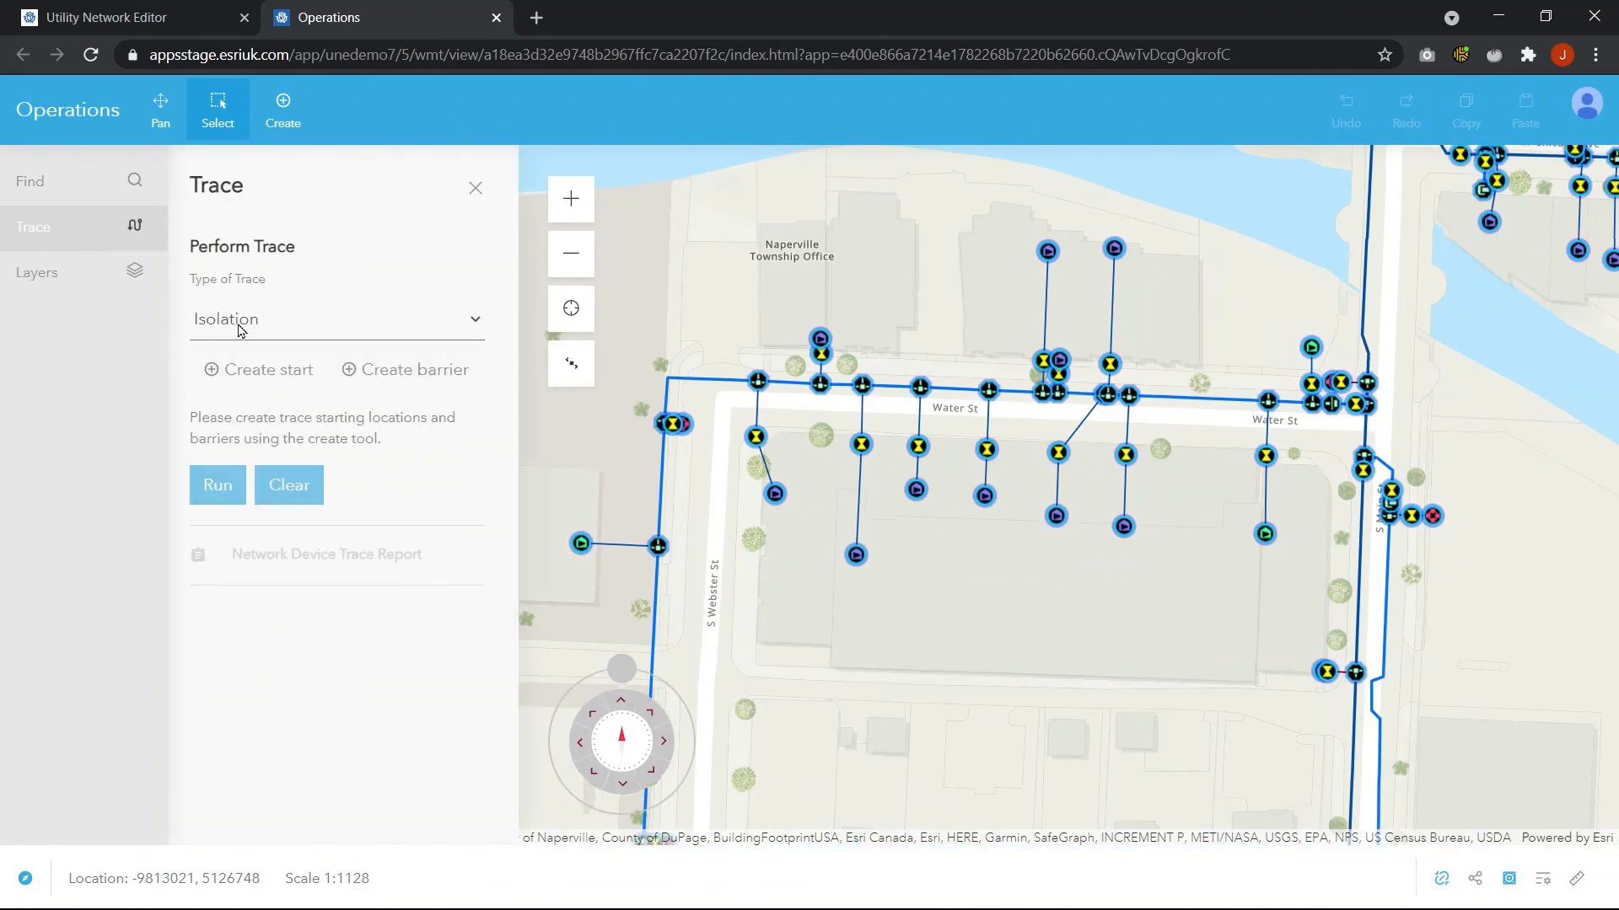
left_click(270, 375)
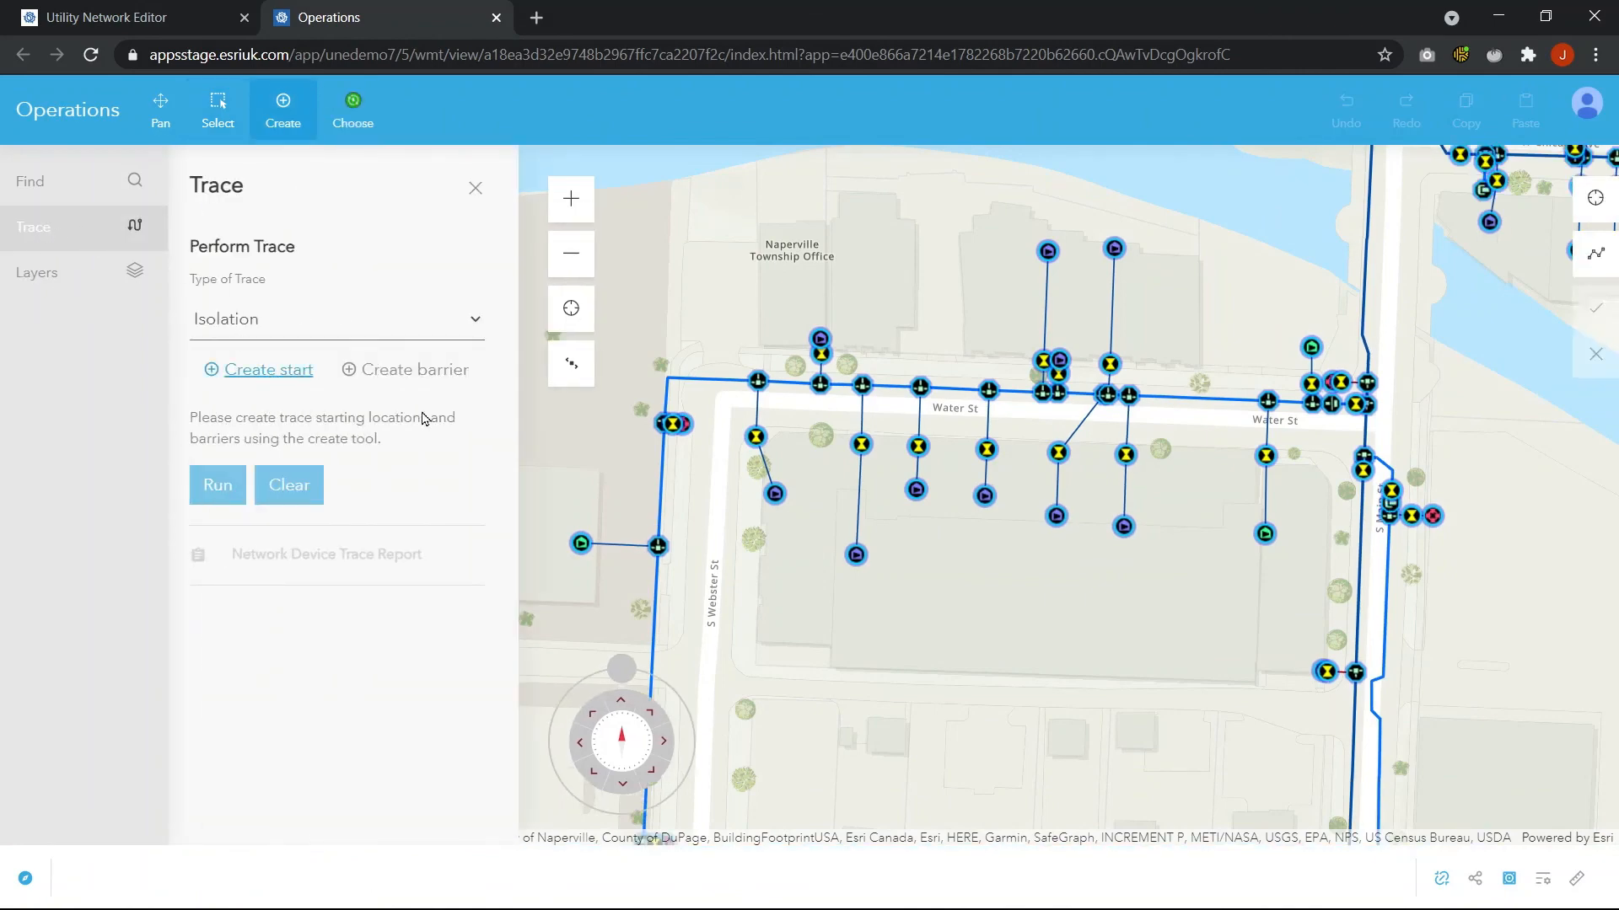
left_click(690, 381)
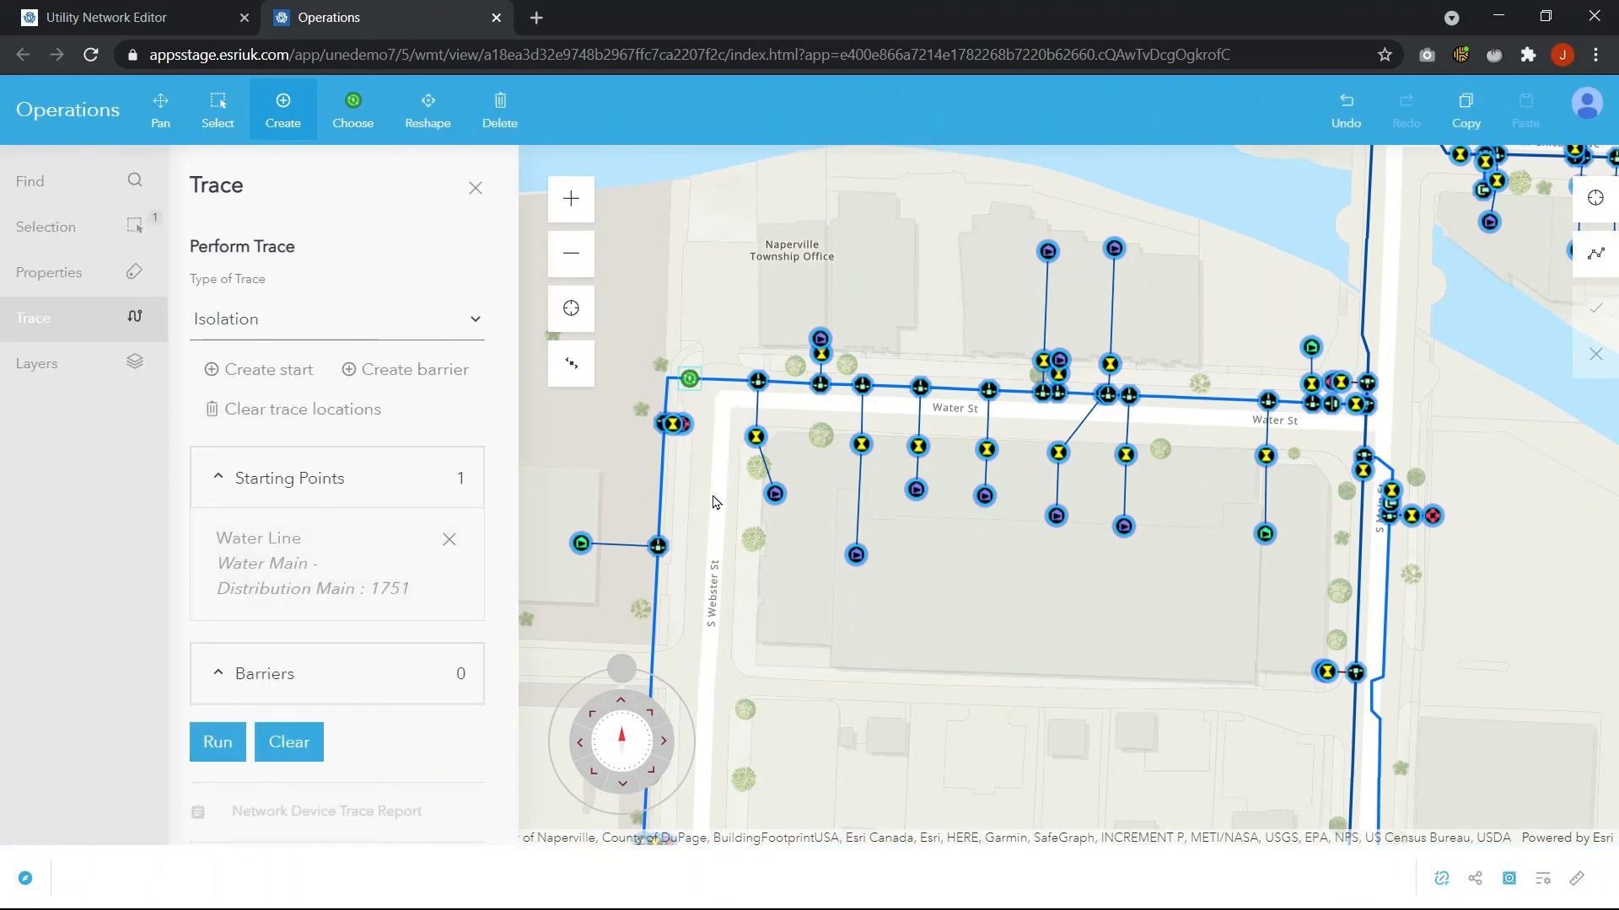
left_click(218, 745)
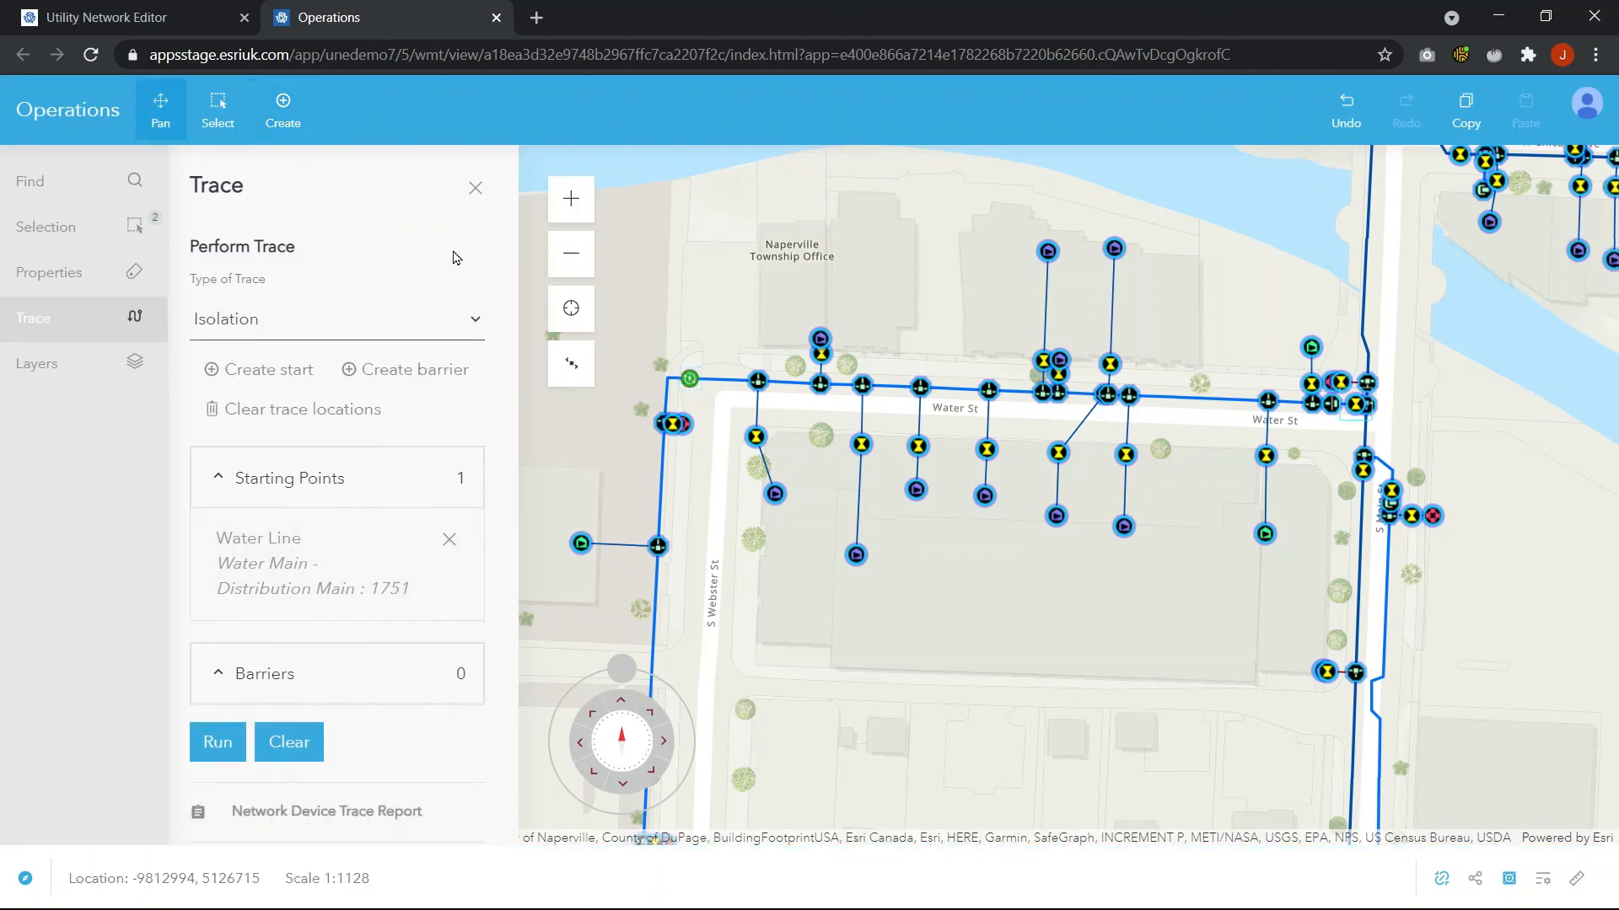
Open the Network Device Trace Report, review the listed devices, then close the report and the Trace panel
left_click_drag(974, 713, 985, 542)
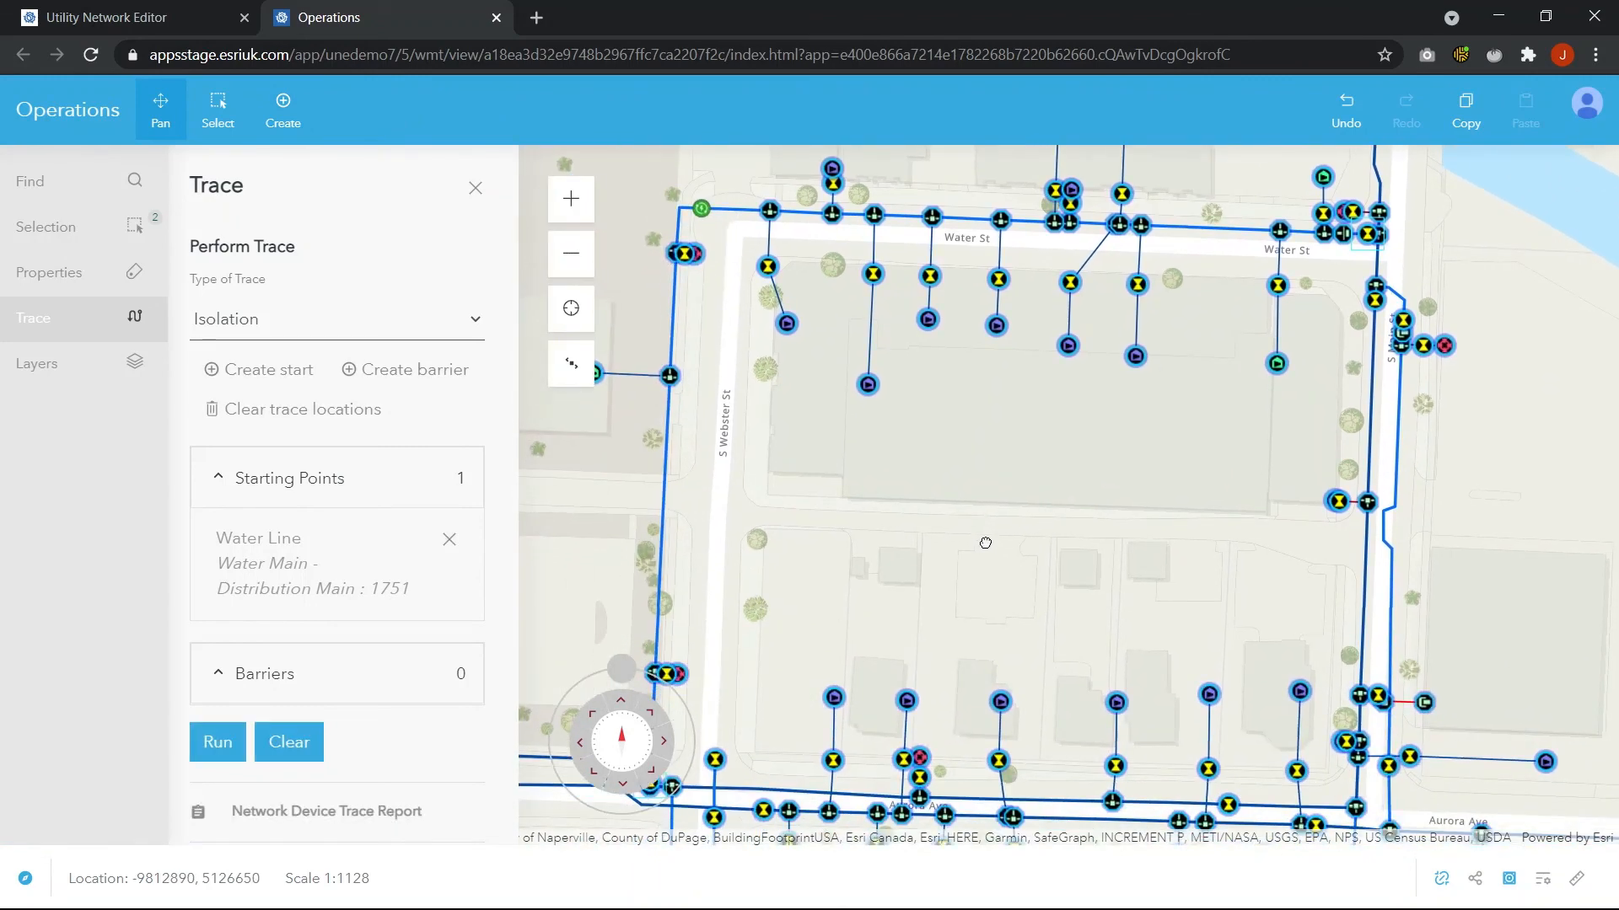
scroll(1058, 611, "down", 2)
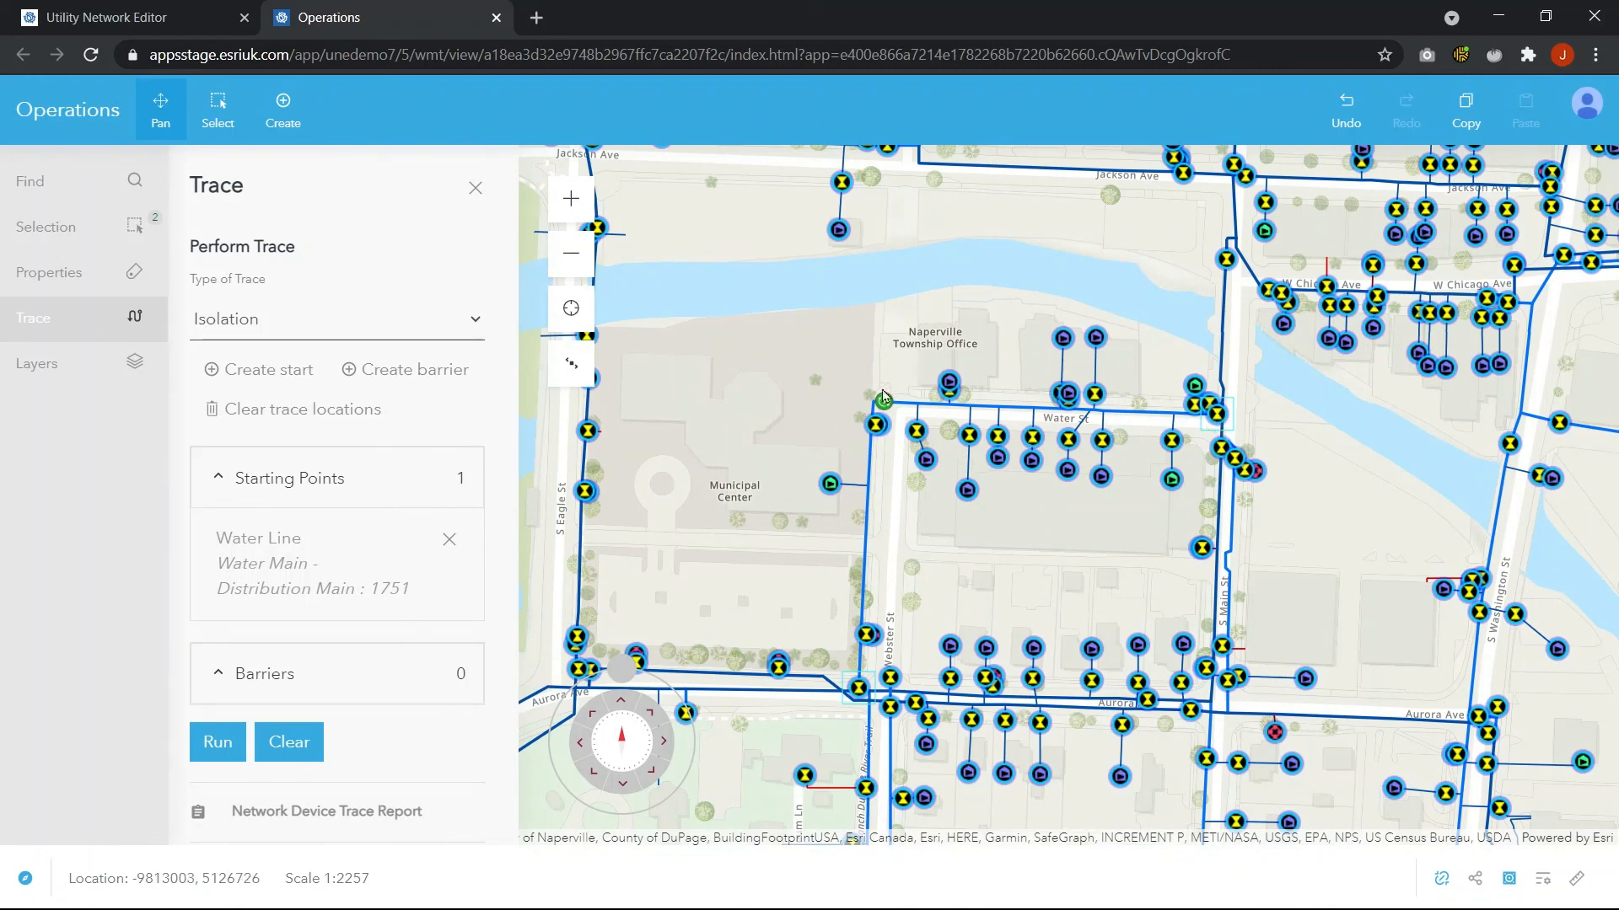
scroll(413, 740, "down", 1)
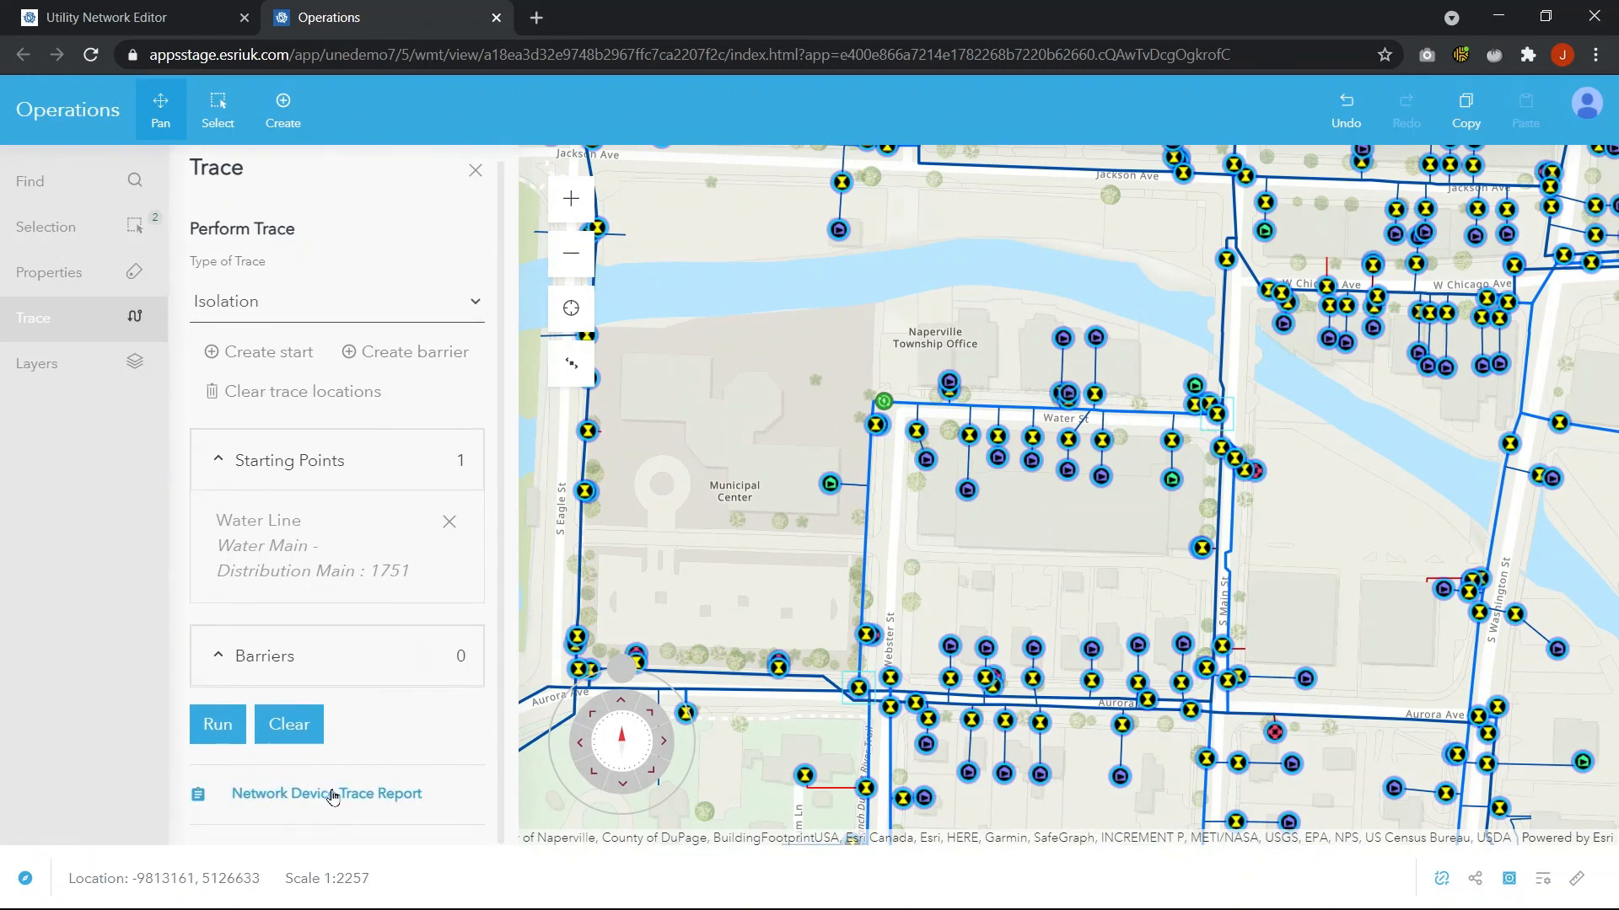
left_click(307, 797)
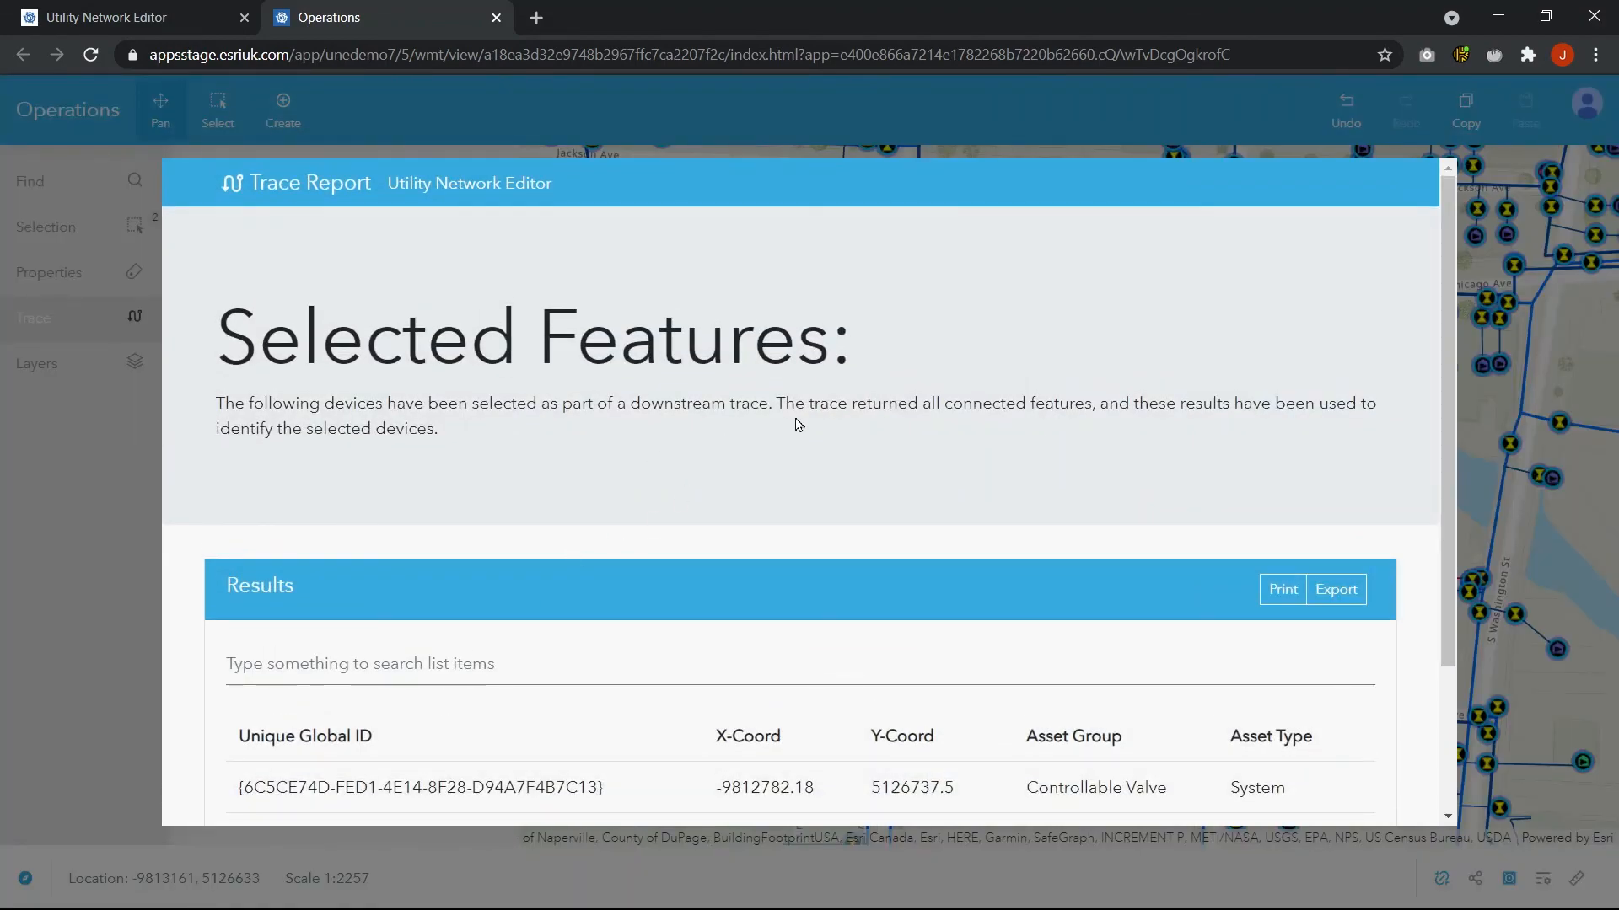
scroll(784, 434, "down", 3)
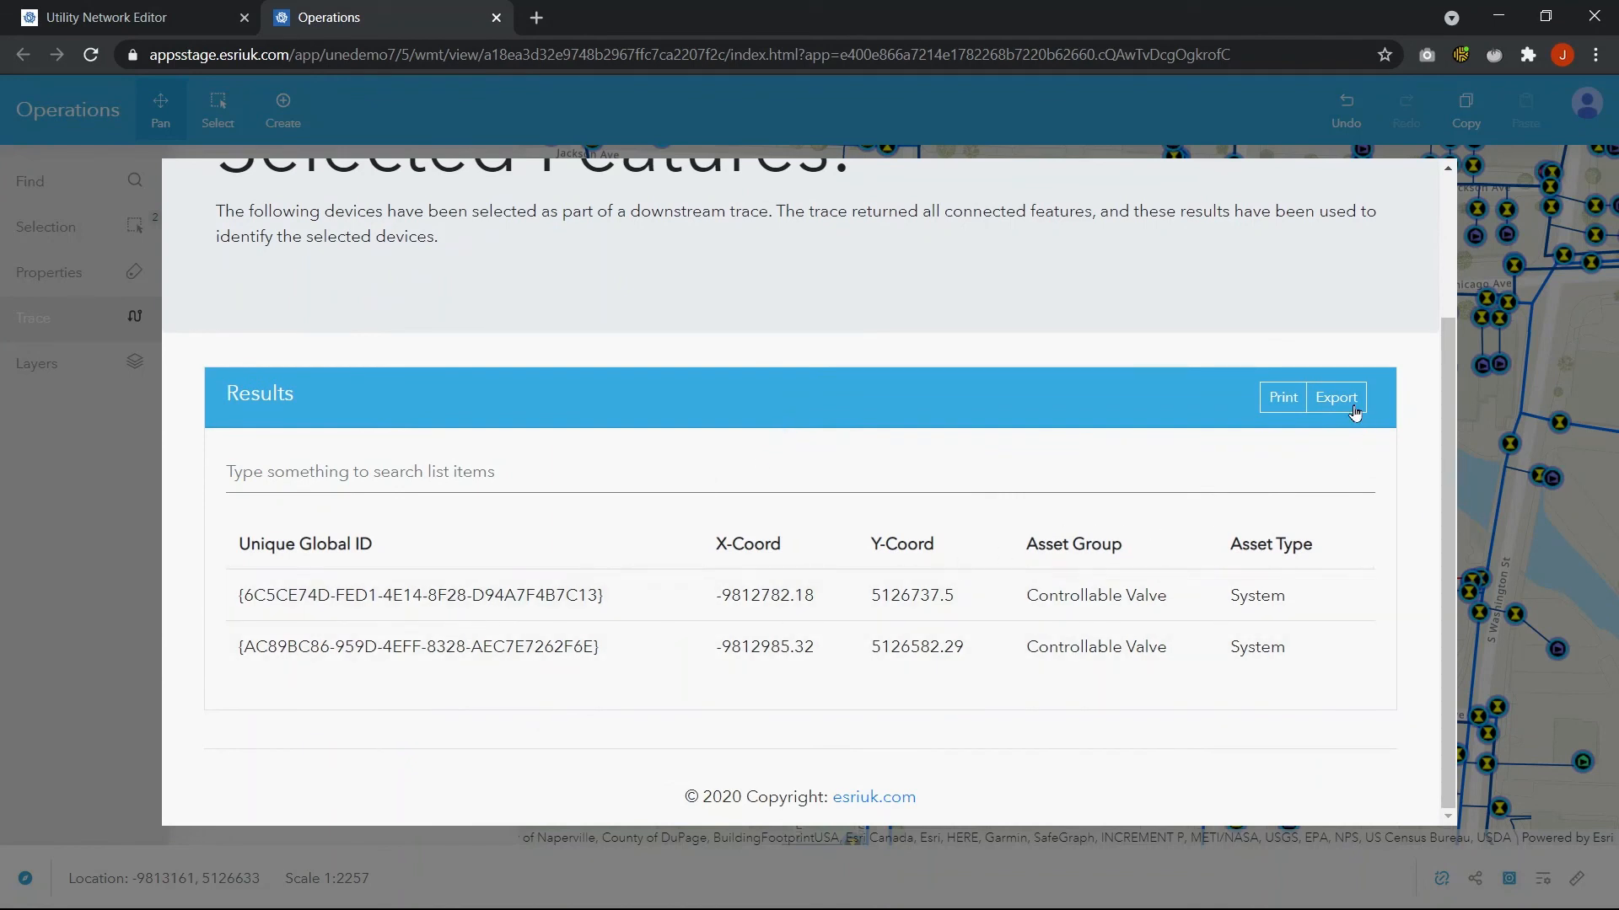
scroll(961, 560, "up", 3)
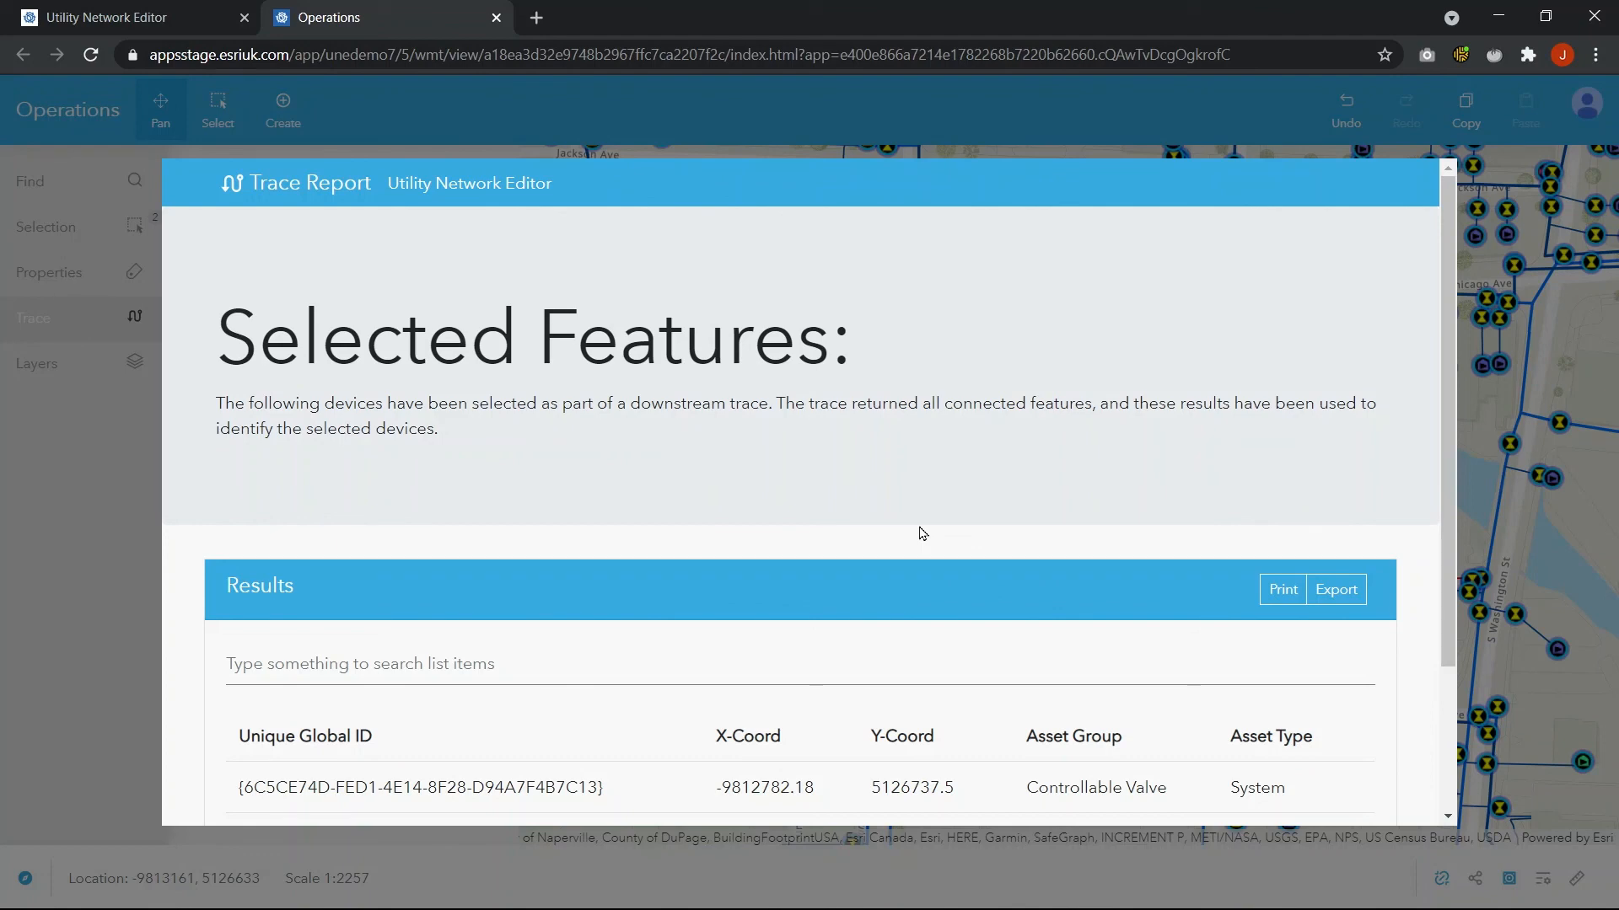
scroll(908, 488, "down", 2)
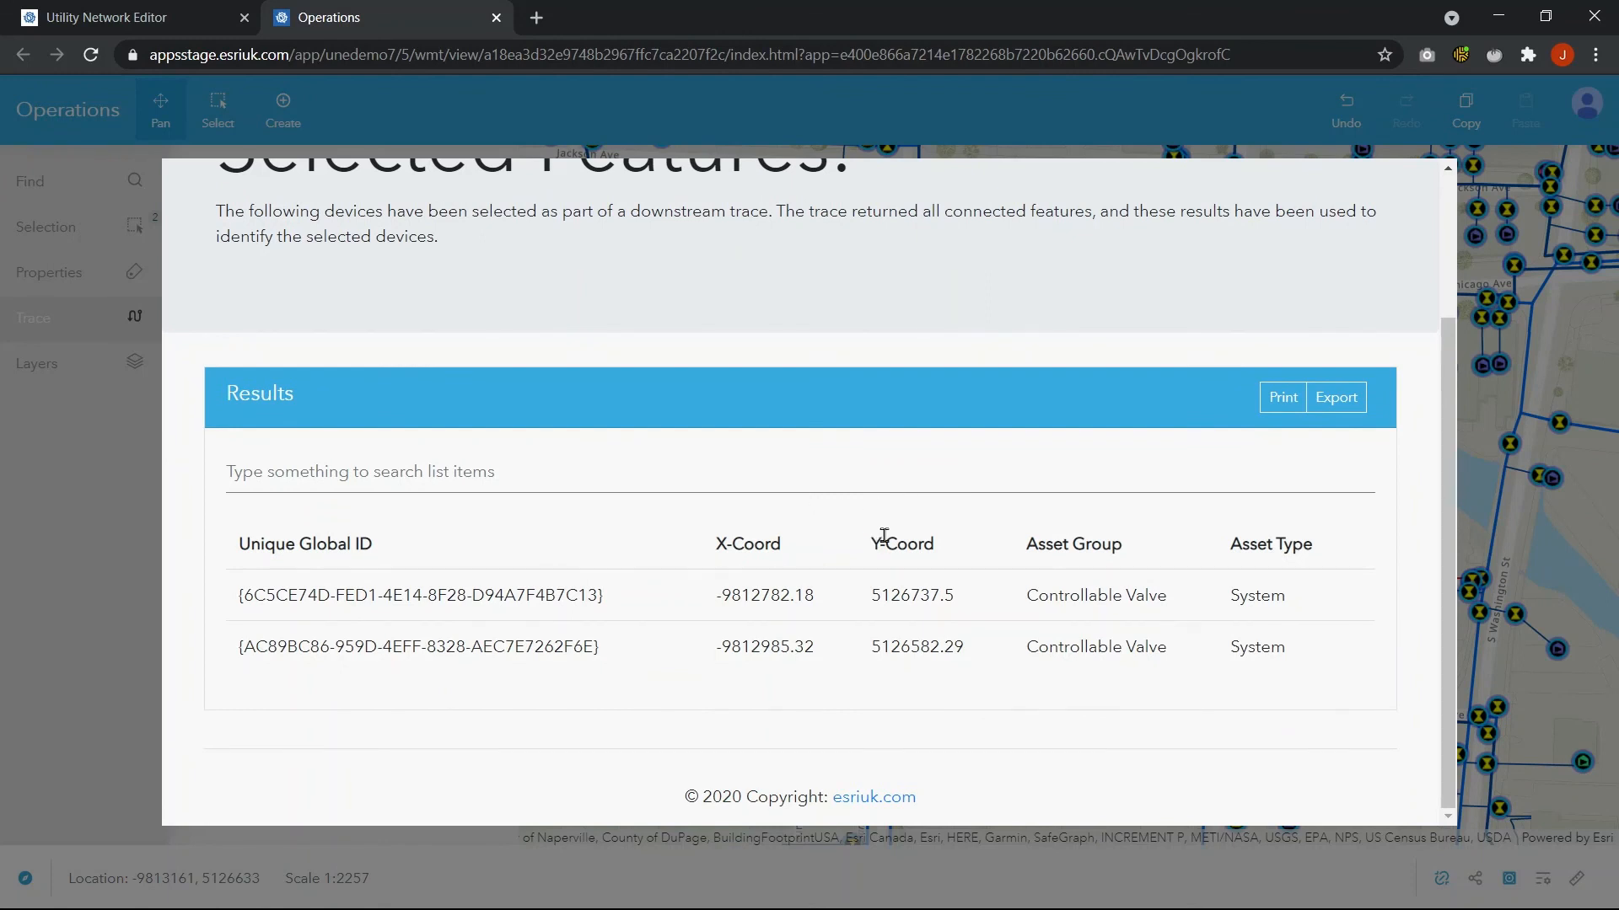
scroll(898, 539, "up", 2)
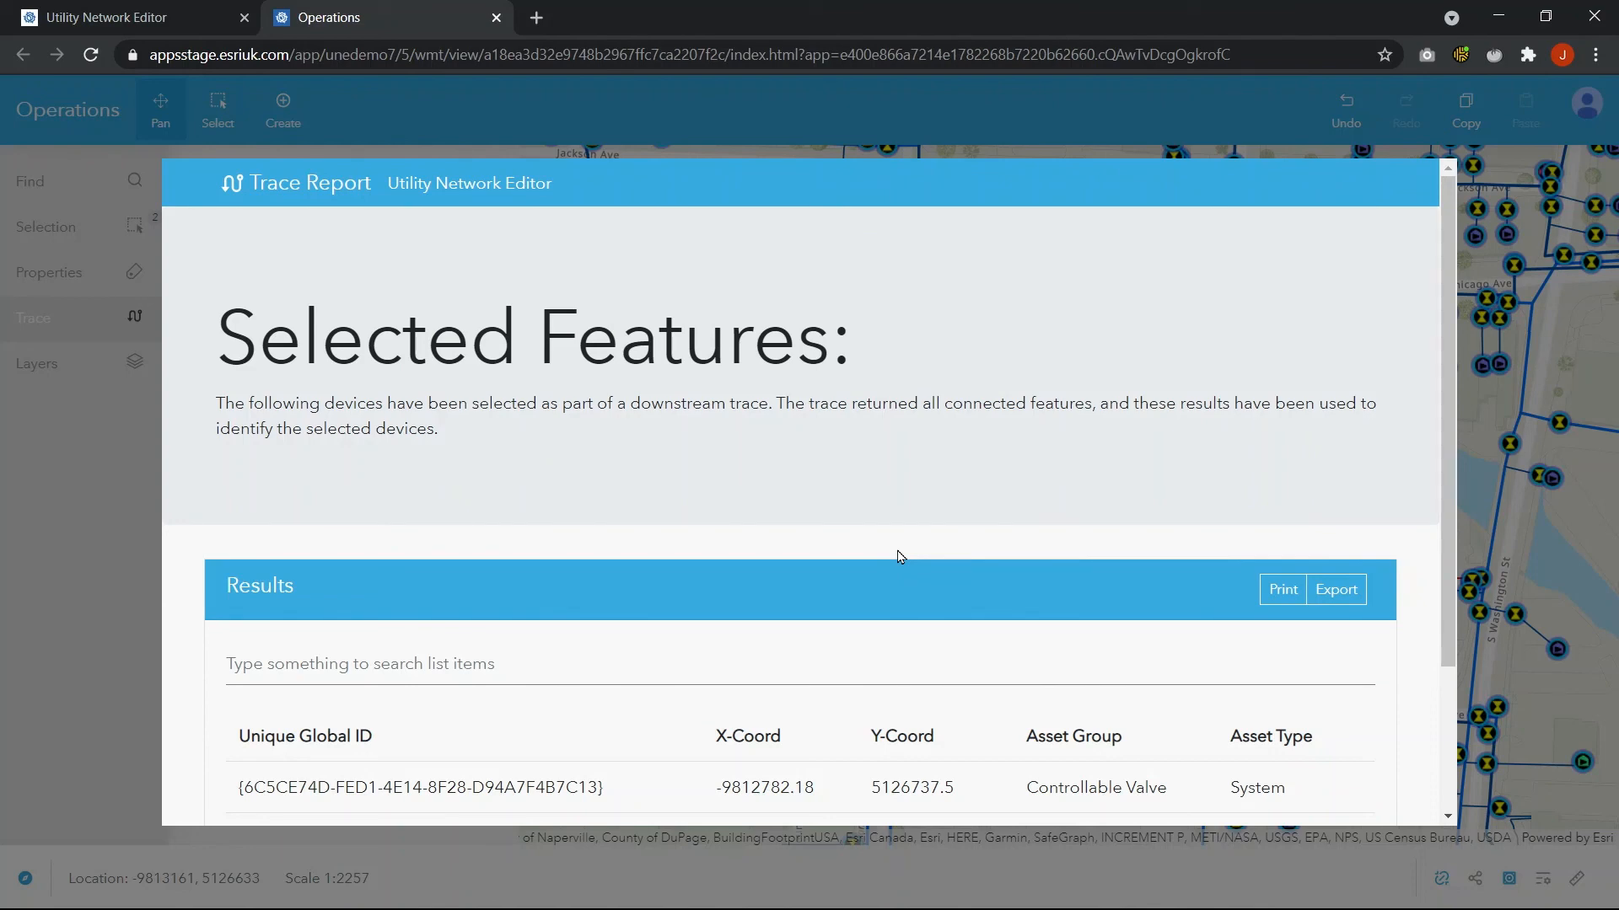
scroll(898, 560, "down", 1)
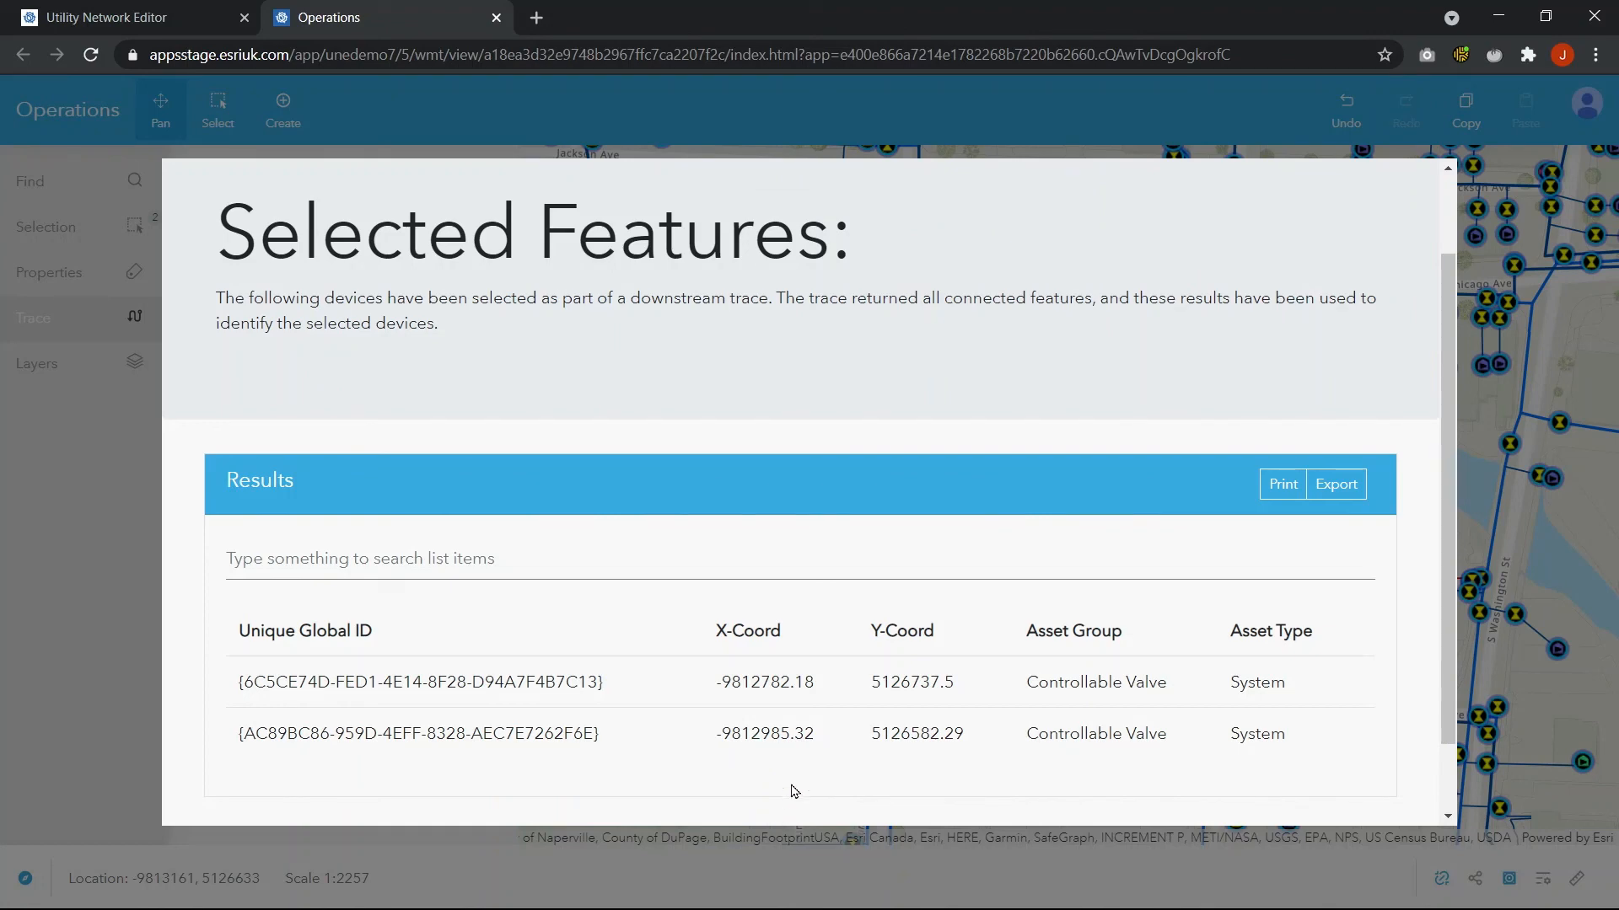
left_click(1535, 321)
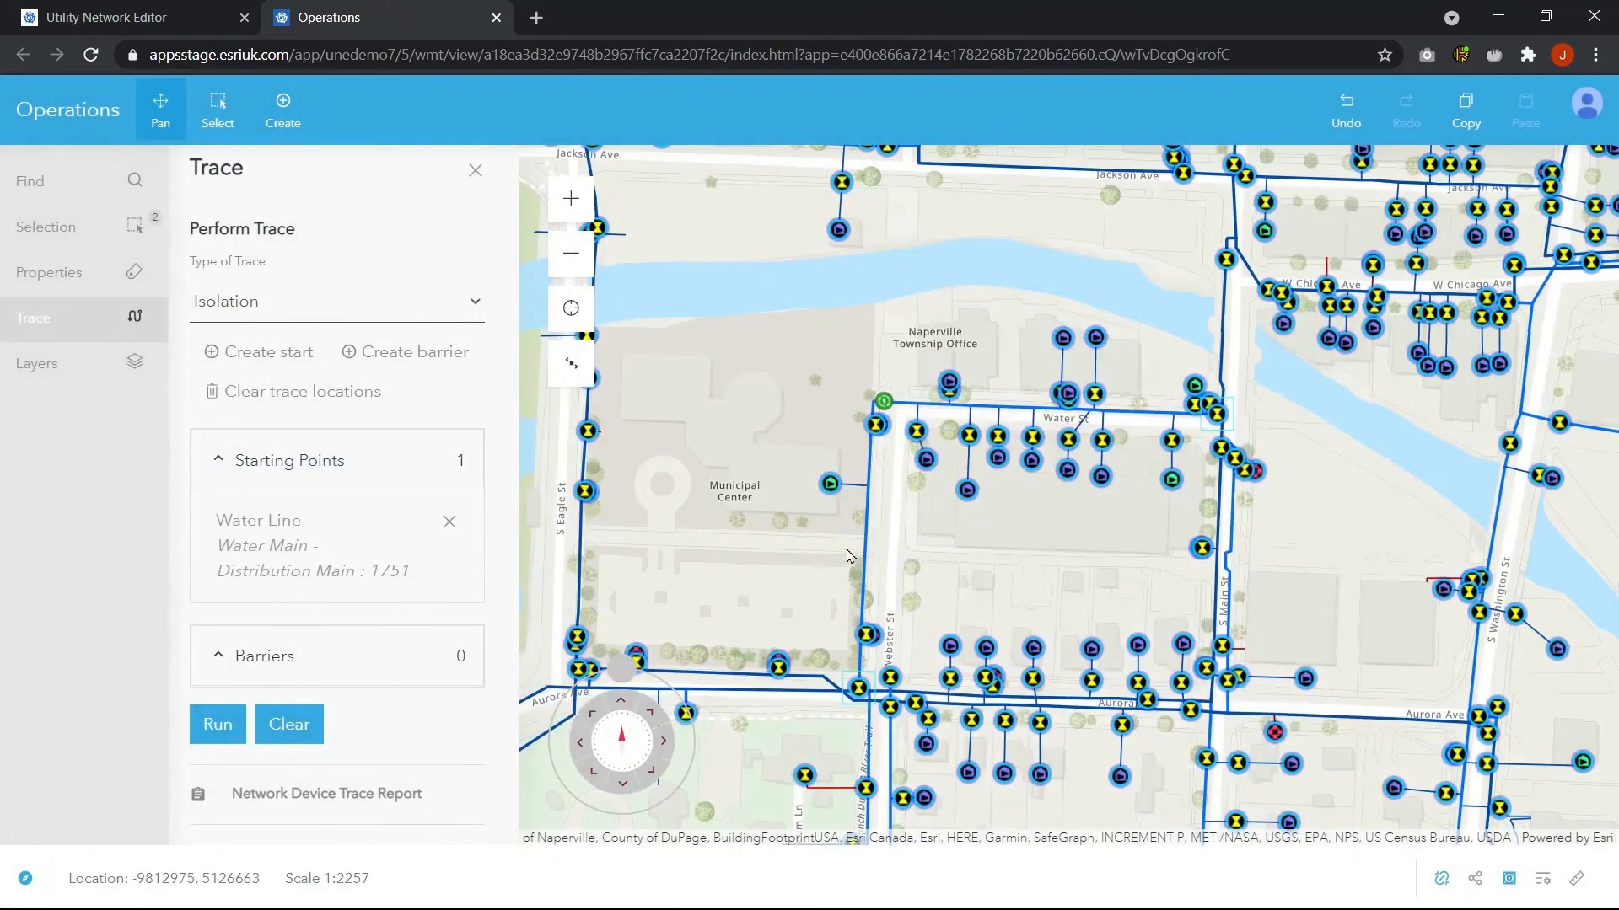
left_click(477, 171)
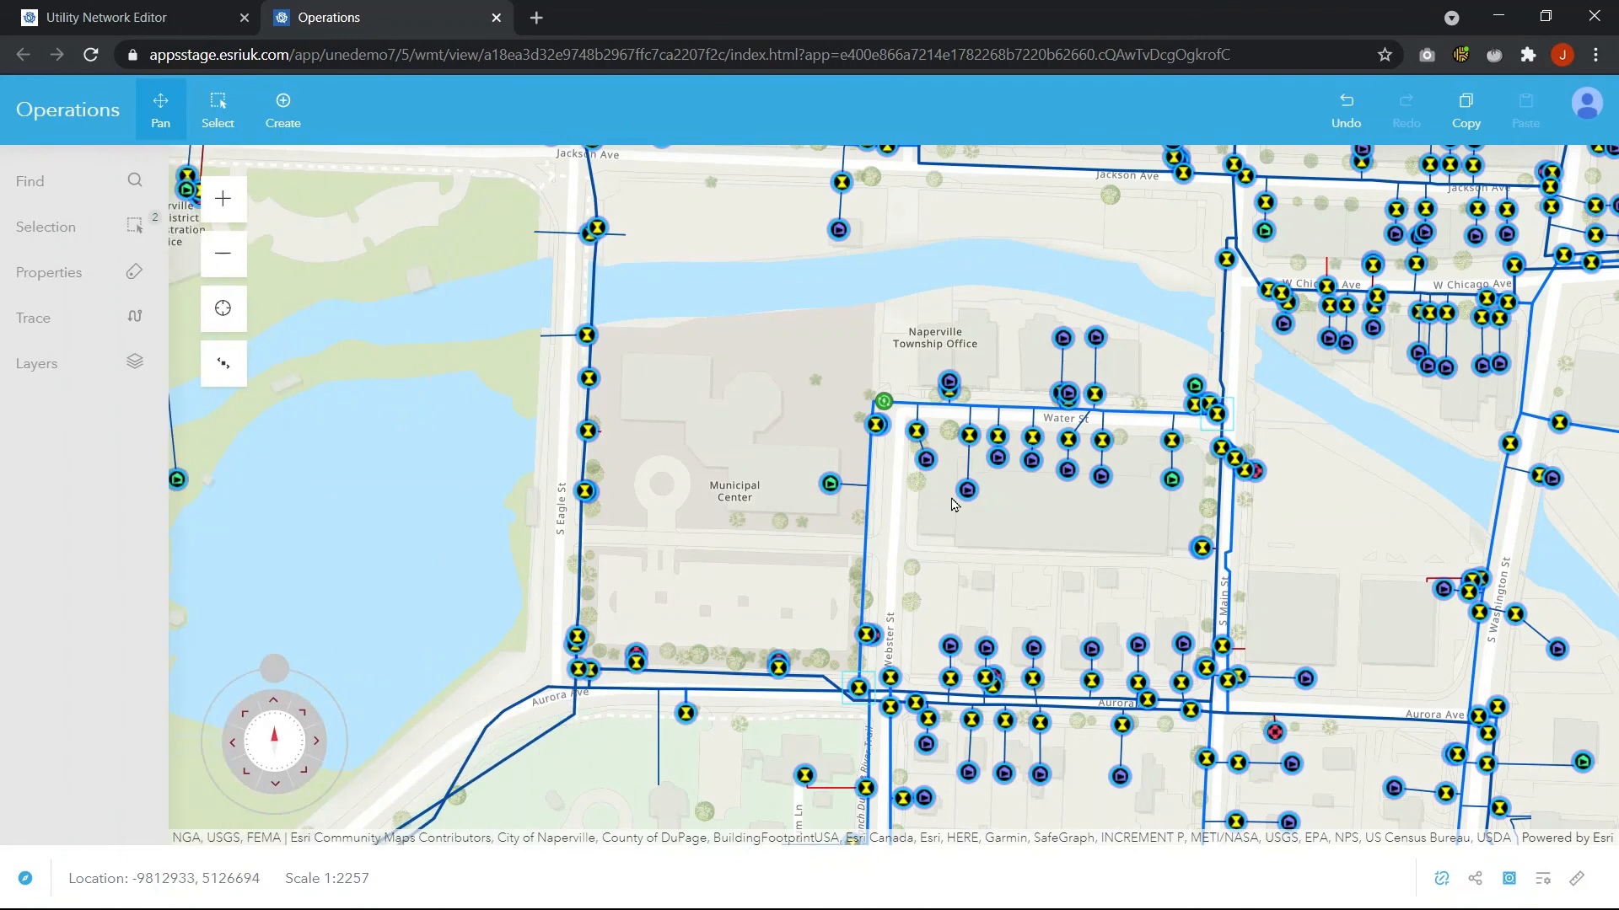